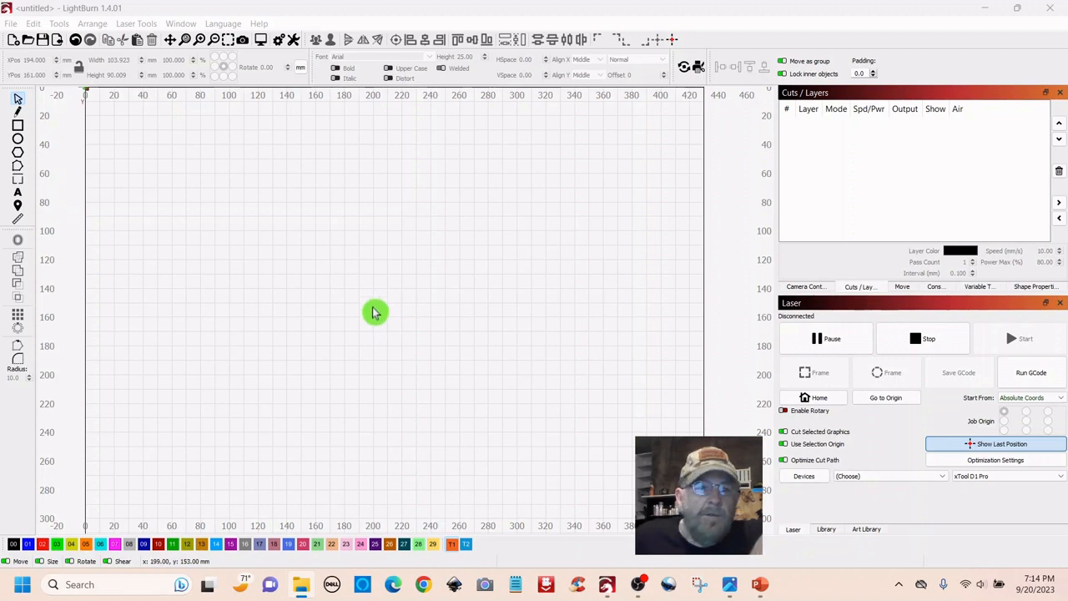
# Draw a hexagon about 95 mm wide and set its height to 90 mm with the aspect ratio locked
pyautogui.click(19, 156)
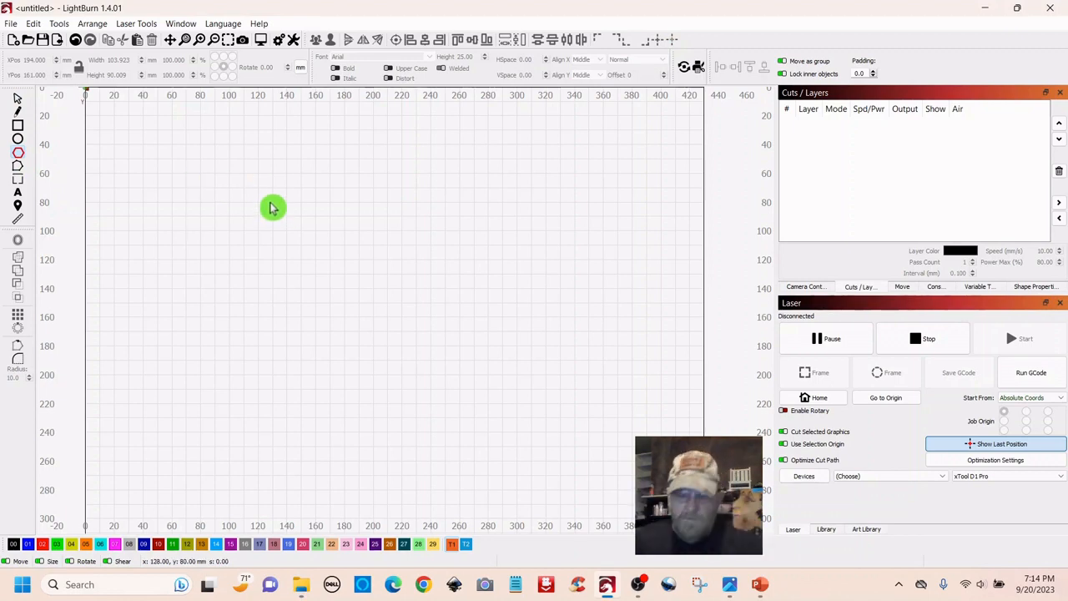
pyautogui.moveTo(260, 191); pyautogui.dragTo(397, 293)
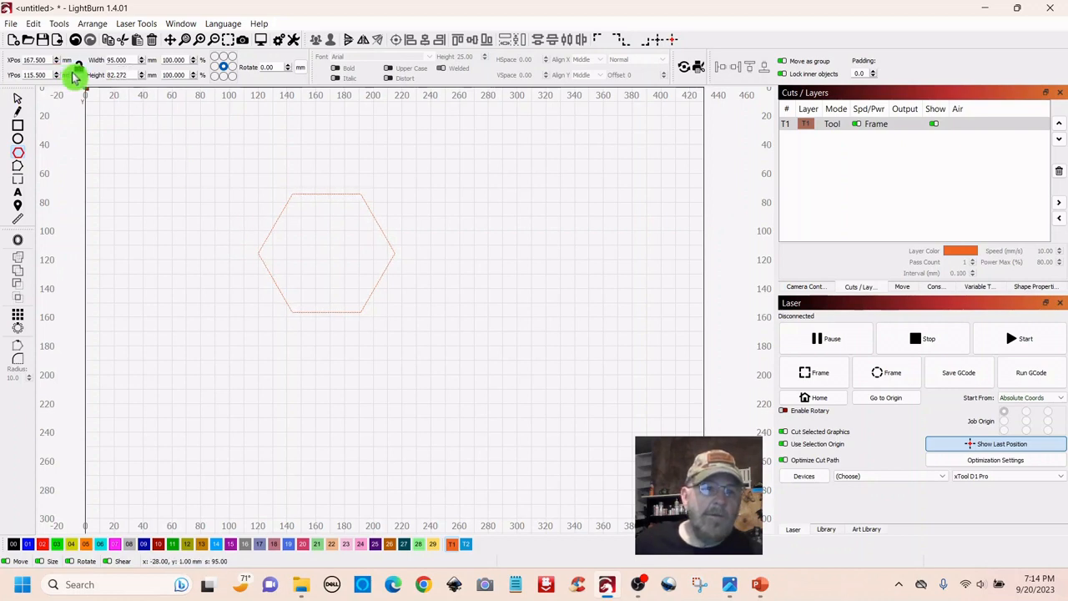
pyautogui.click(79, 69)
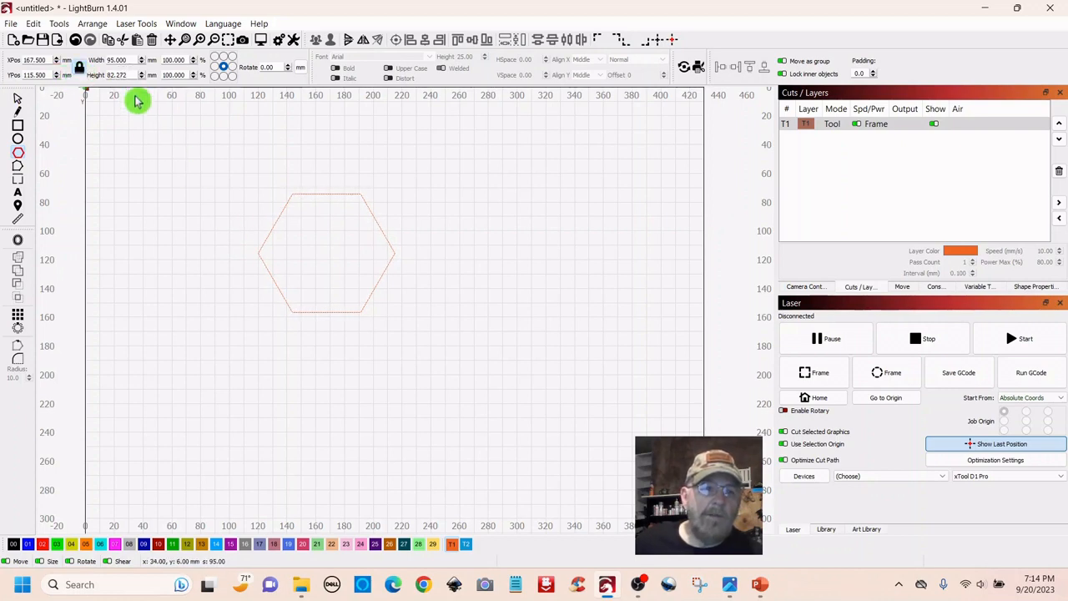
pyautogui.moveTo(132, 75); pyautogui.dragTo(86, 77)
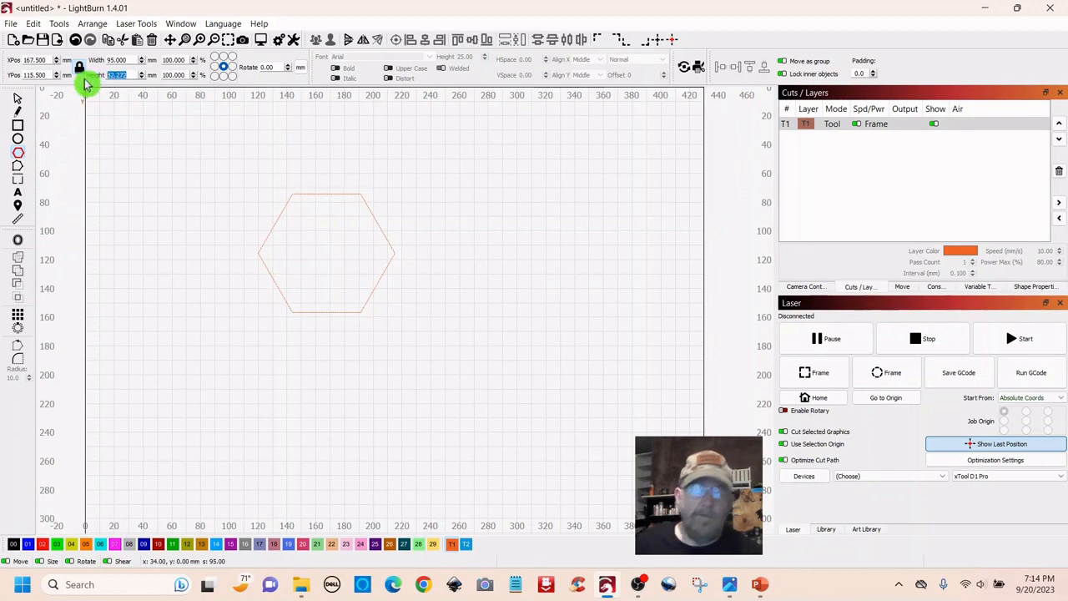
pyautogui.write('90')
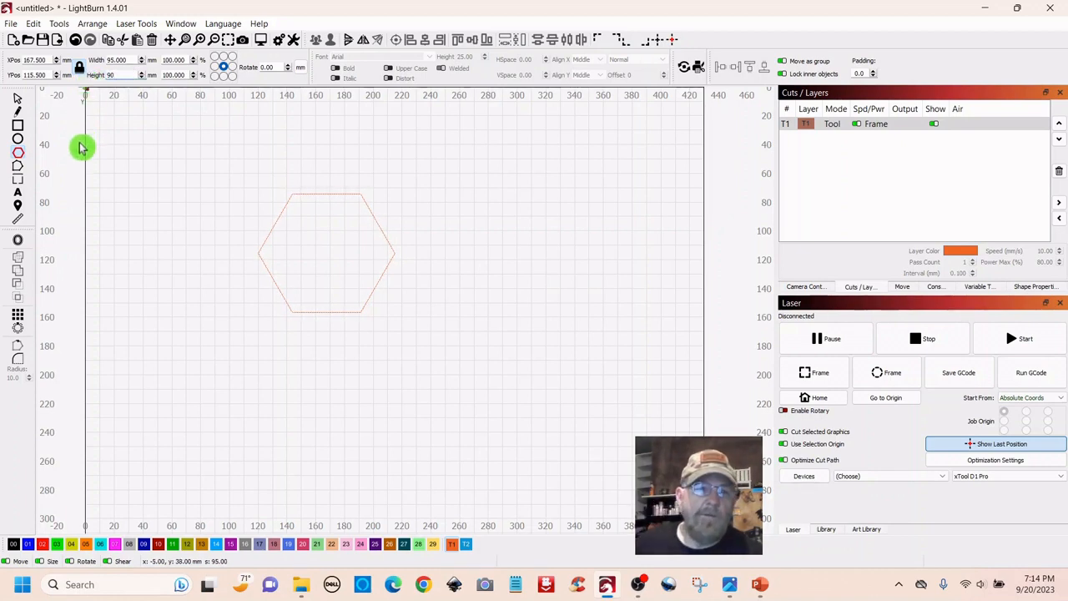
pyautogui.press('Return')
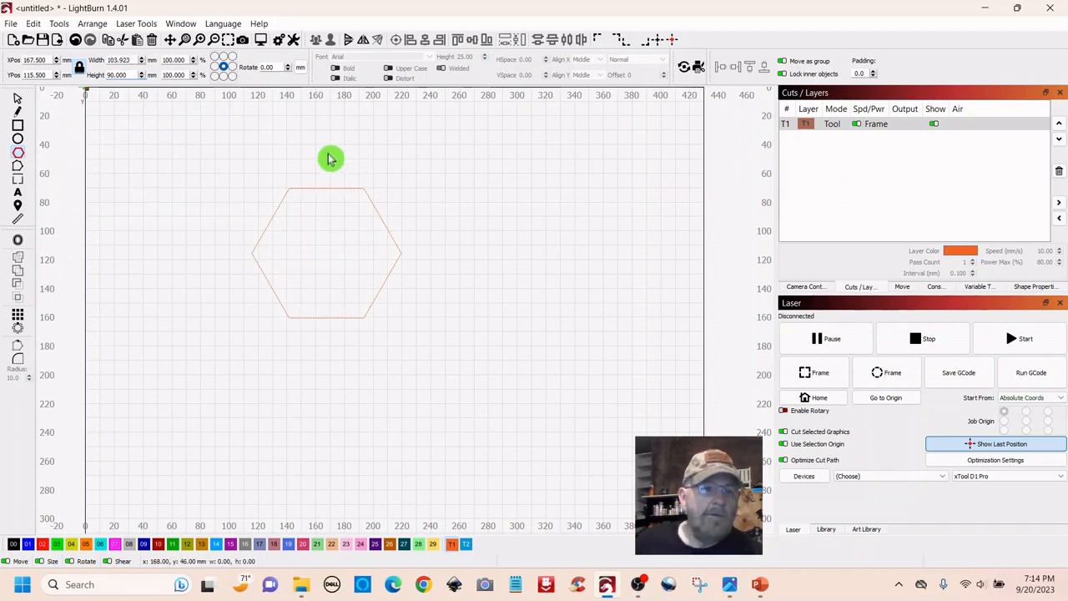
# Assign the hexagon to the black layer 00 and move its centre to about X 197, Y 159 mm
pyautogui.click(18, 102)
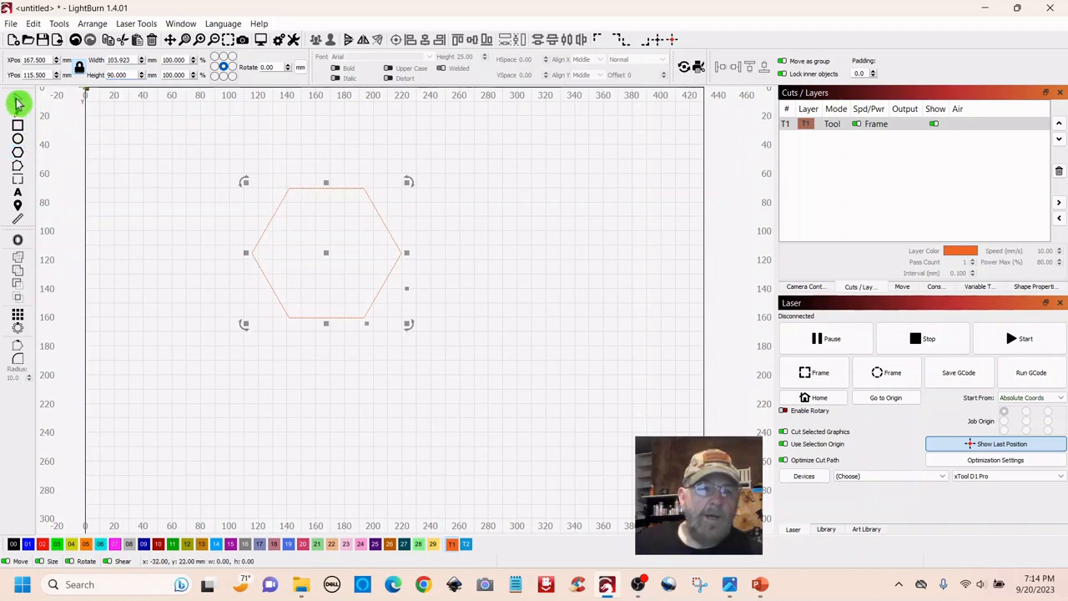
pyautogui.click(14, 545)
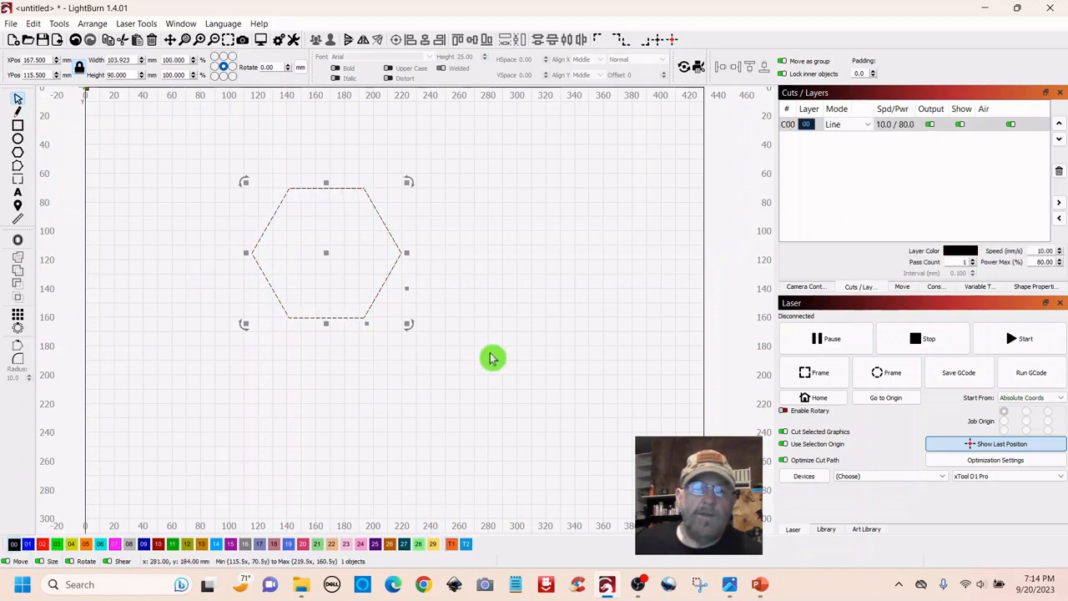
pyautogui.click(501, 224)
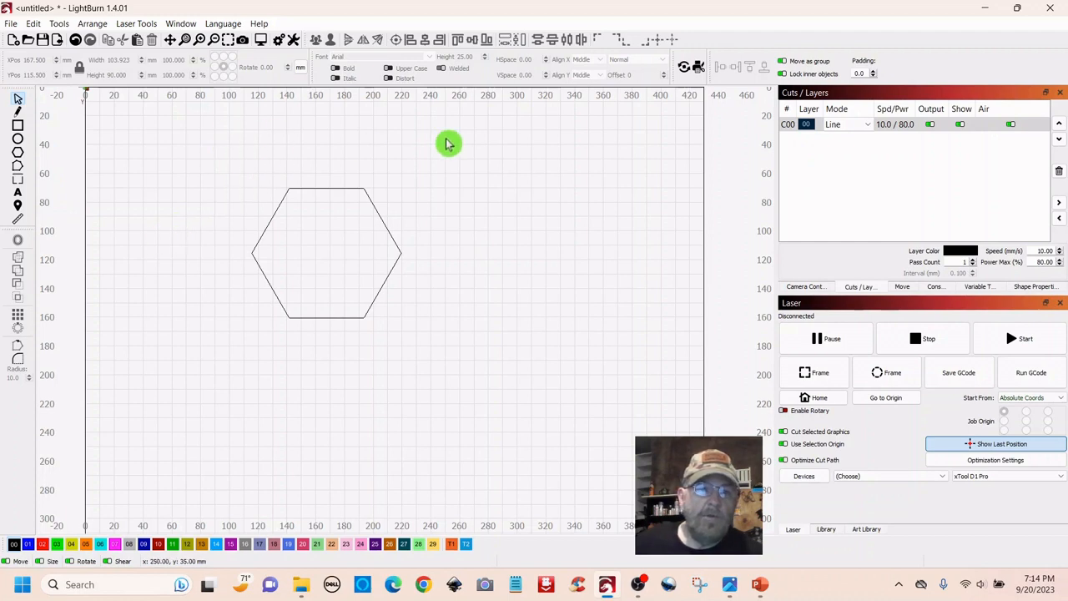
pyautogui.moveTo(425, 157); pyautogui.dragTo(322, 310)
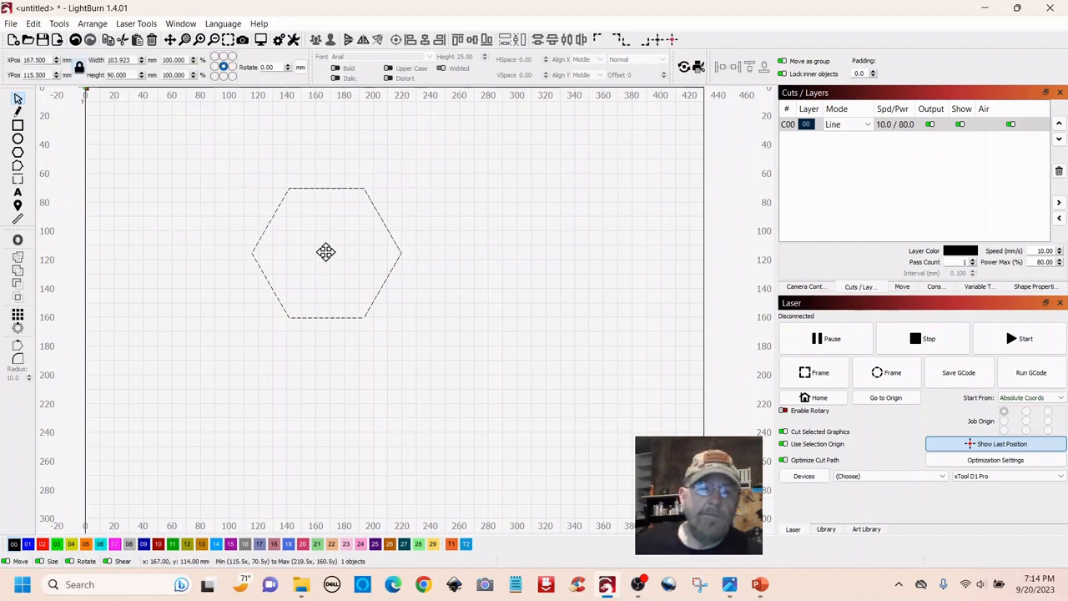
pyautogui.moveTo(326, 250); pyautogui.dragTo(370, 323)
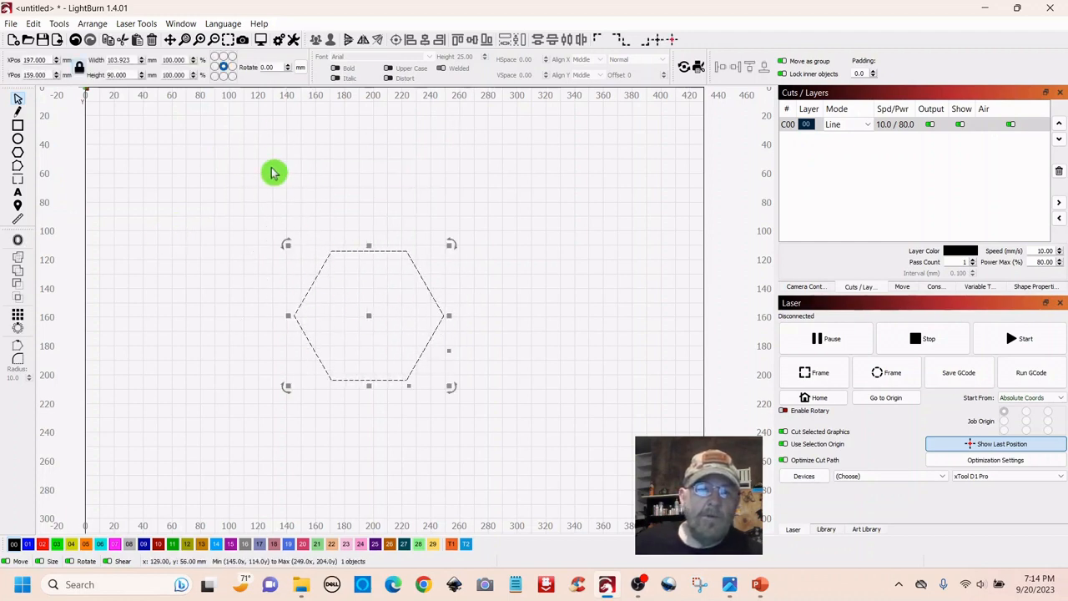
pyautogui.click(258, 173)
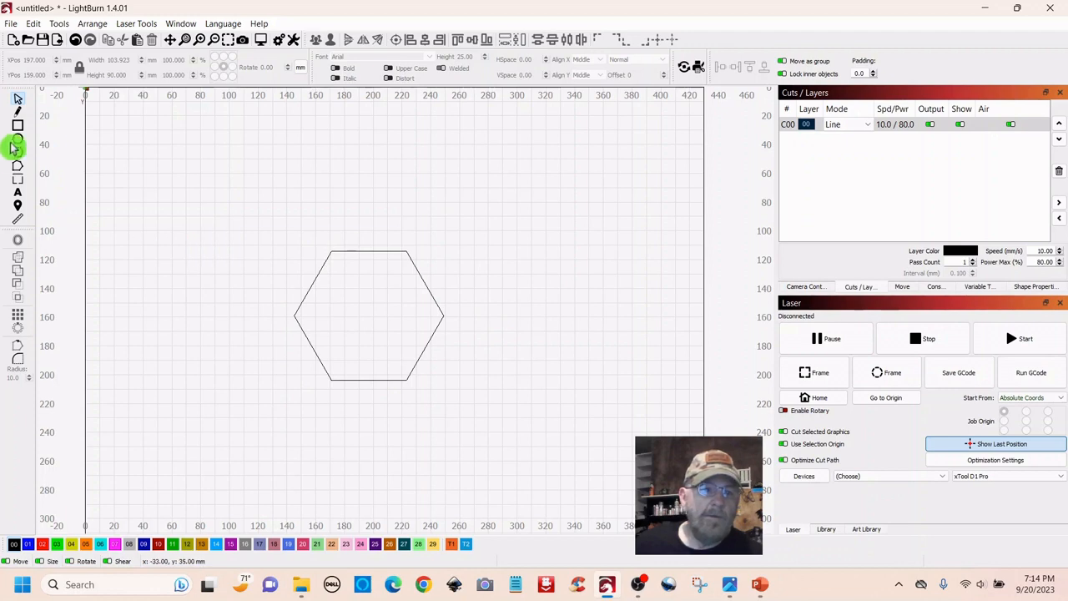
# Draw a straight line from the hexagon's upper-left corner to its lower-right corner, snapping to both corners
pyautogui.click(19, 114)
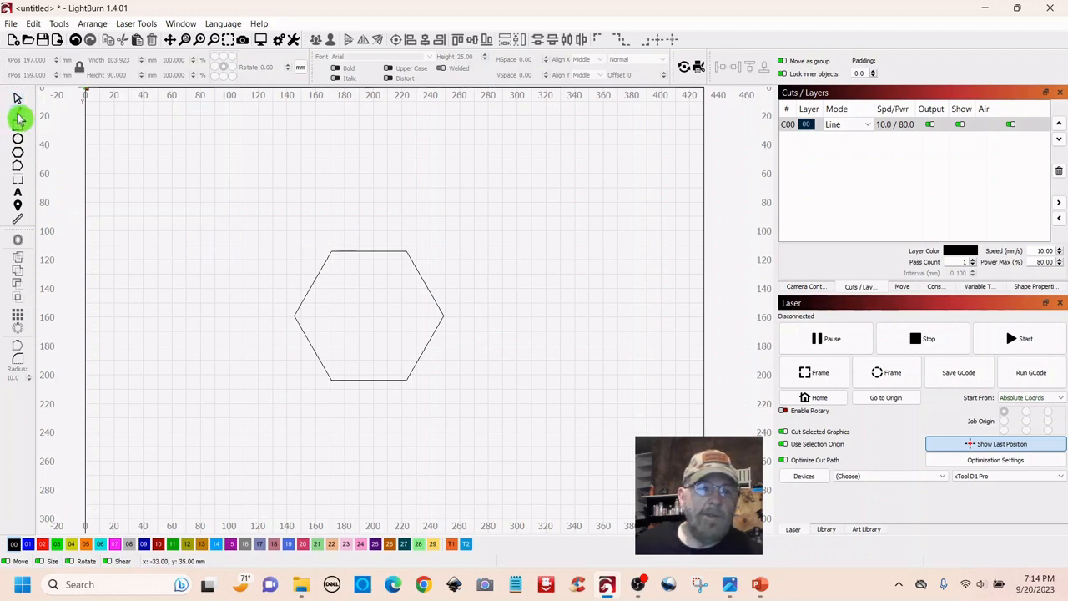
pyautogui.scroll(4, 383, 359)
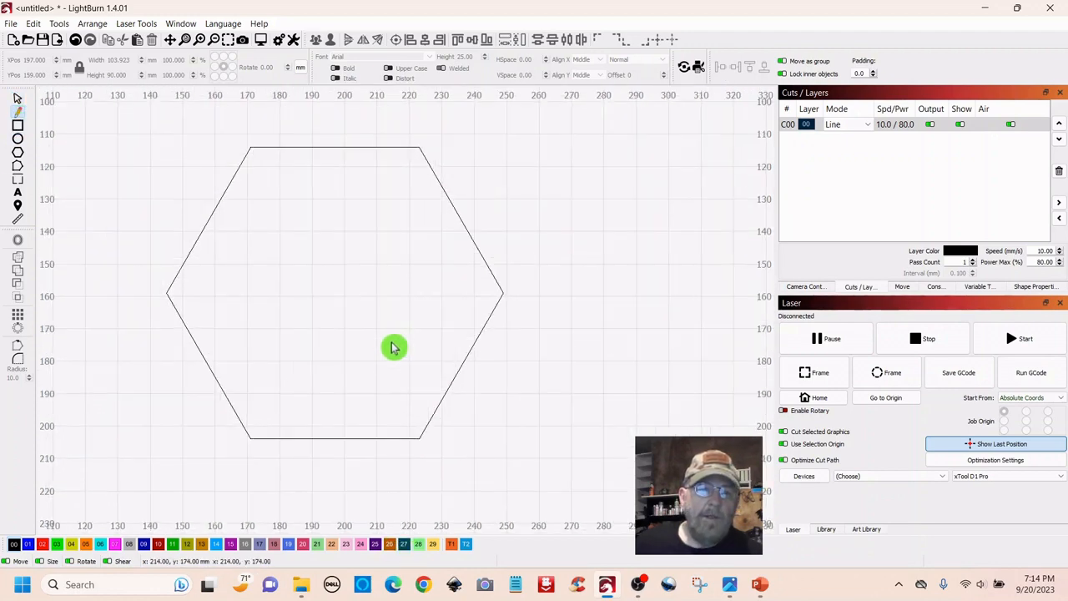
pyautogui.click(253, 151)
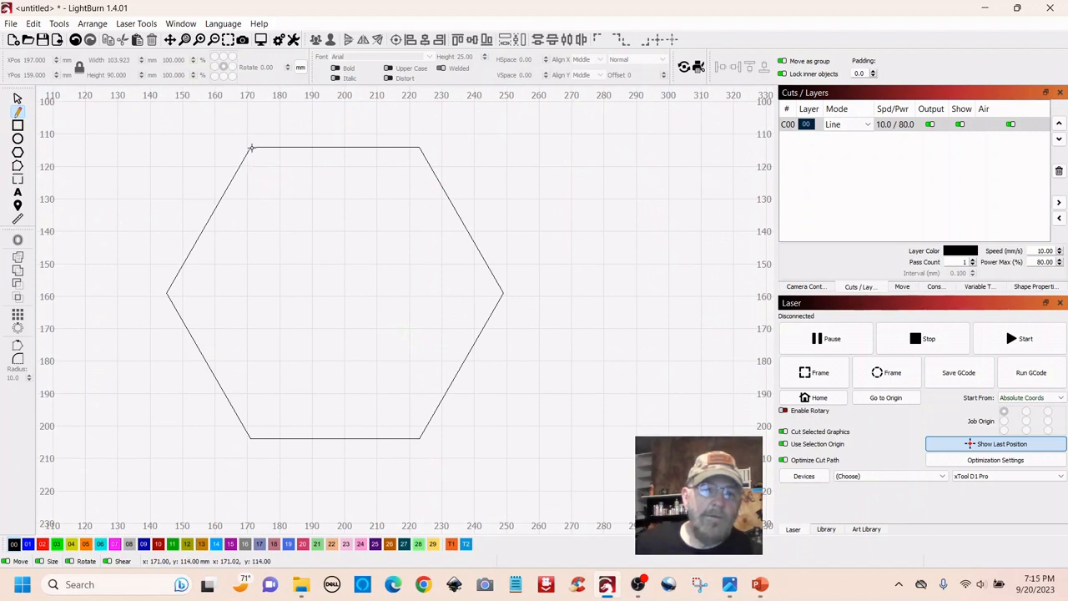
pyautogui.click(250, 149)
pyautogui.moveTo(250, 149); pyautogui.dragTo(416, 438)
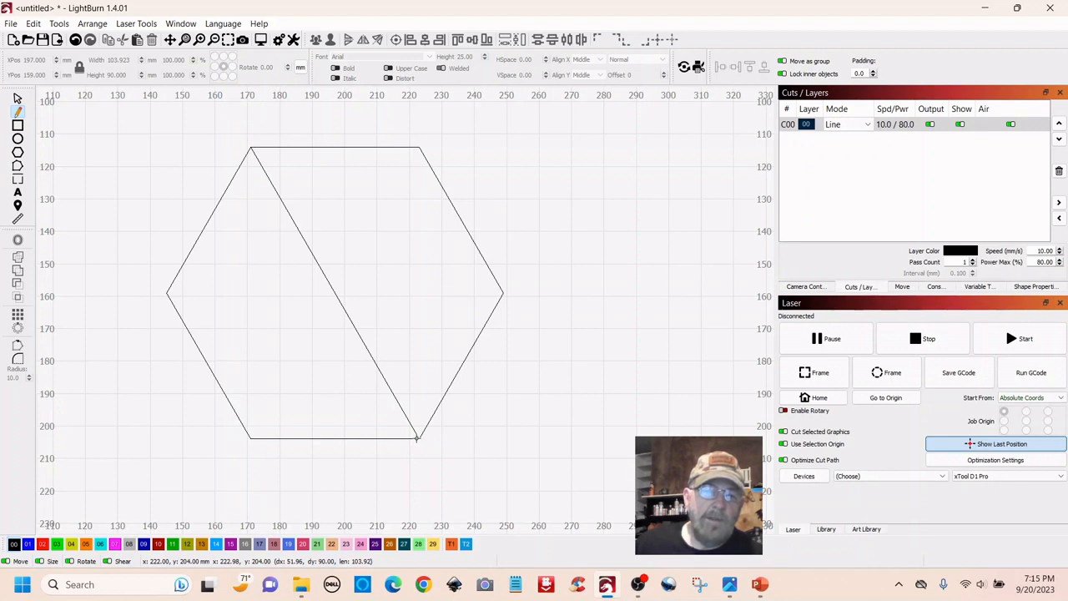
pyautogui.click(416, 439)
pyautogui.press('Escape')
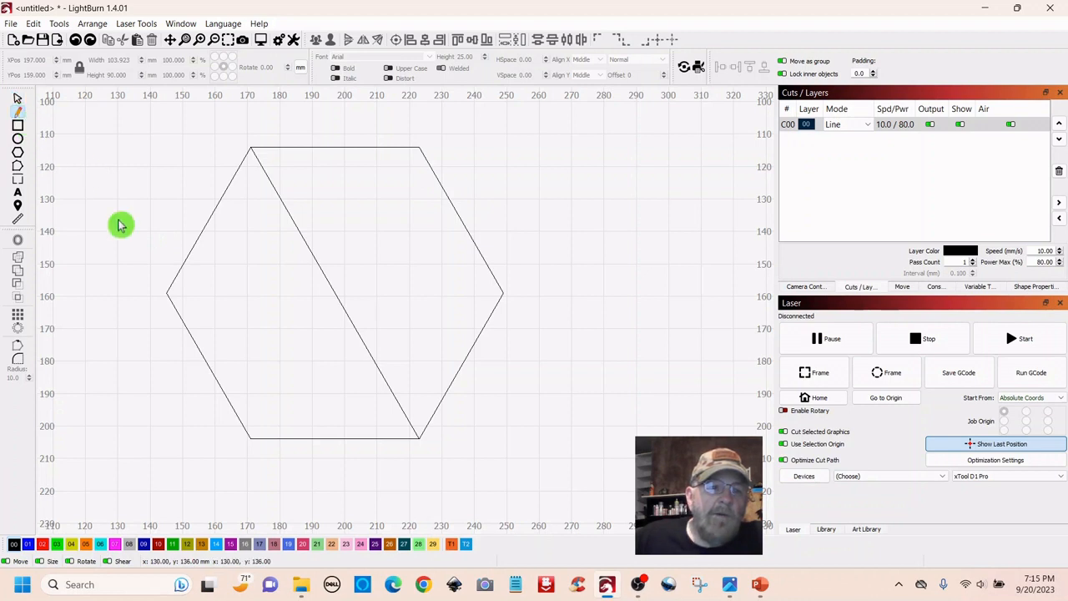
pyautogui.click(418, 149)
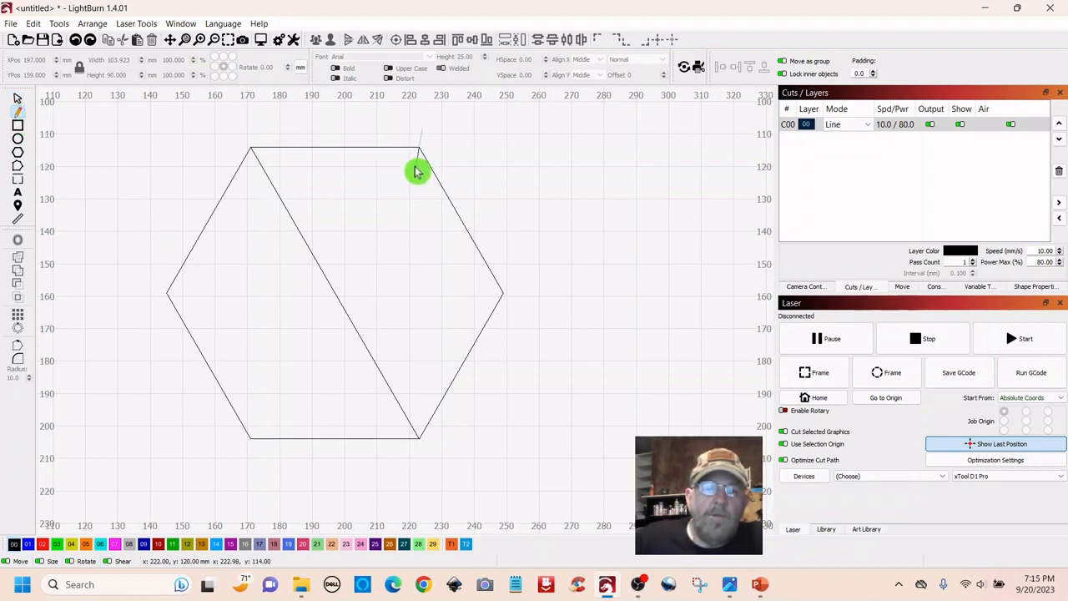
pyautogui.click(250, 434)
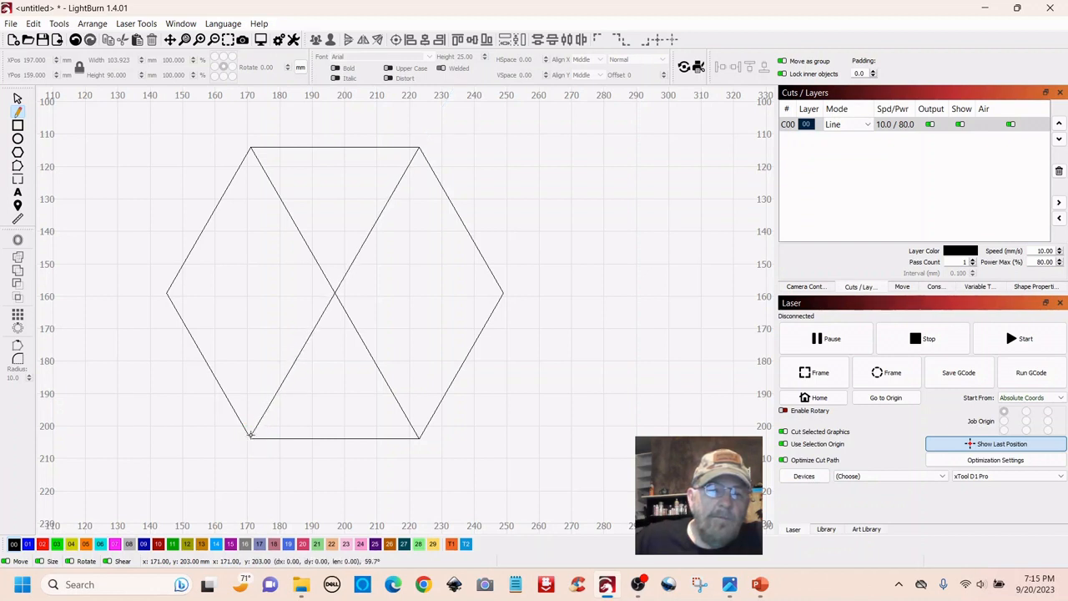
pyautogui.rightClick(250, 435)
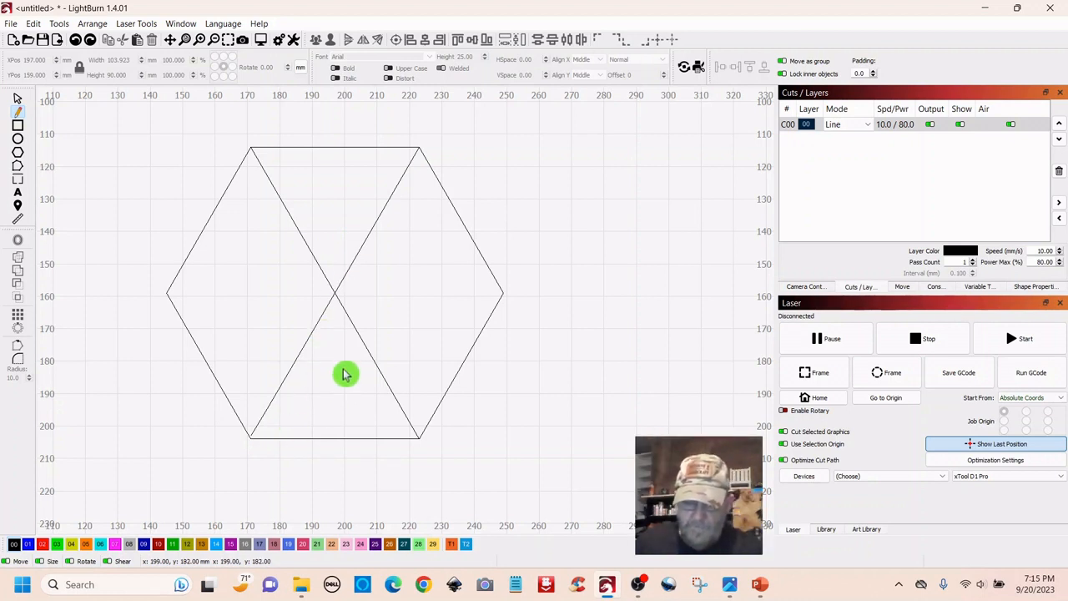
pyautogui.hotkey('ctrl', 'z')
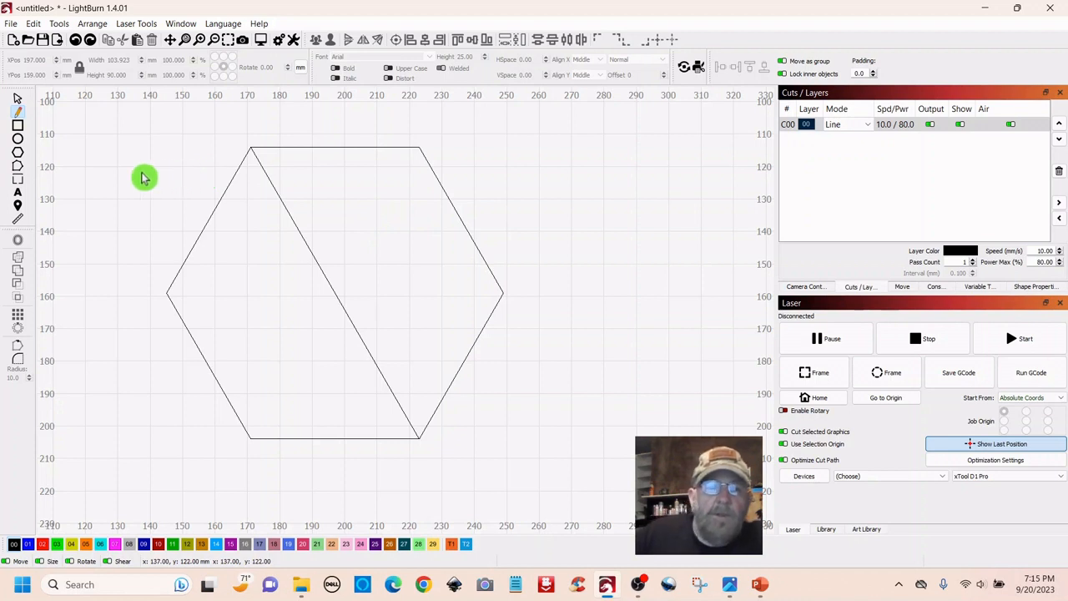
# Draw the hexagon's other two corner-to-corner lines: upper-right to lower-left, and leftmost to rightmost corner
pyautogui.click(19, 115)
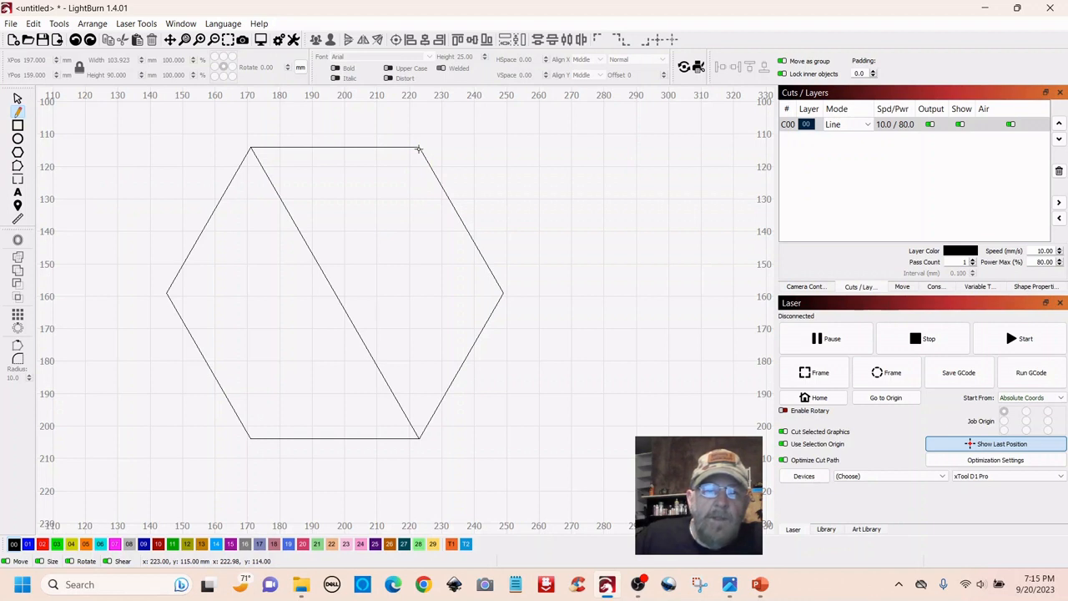
pyautogui.moveTo(419, 150)
pyautogui.mouseDown()
pyautogui.moveTo(418, 210)
pyautogui.moveTo(309, 423)
pyautogui.moveTo(249, 437)
pyautogui.mouseUp()
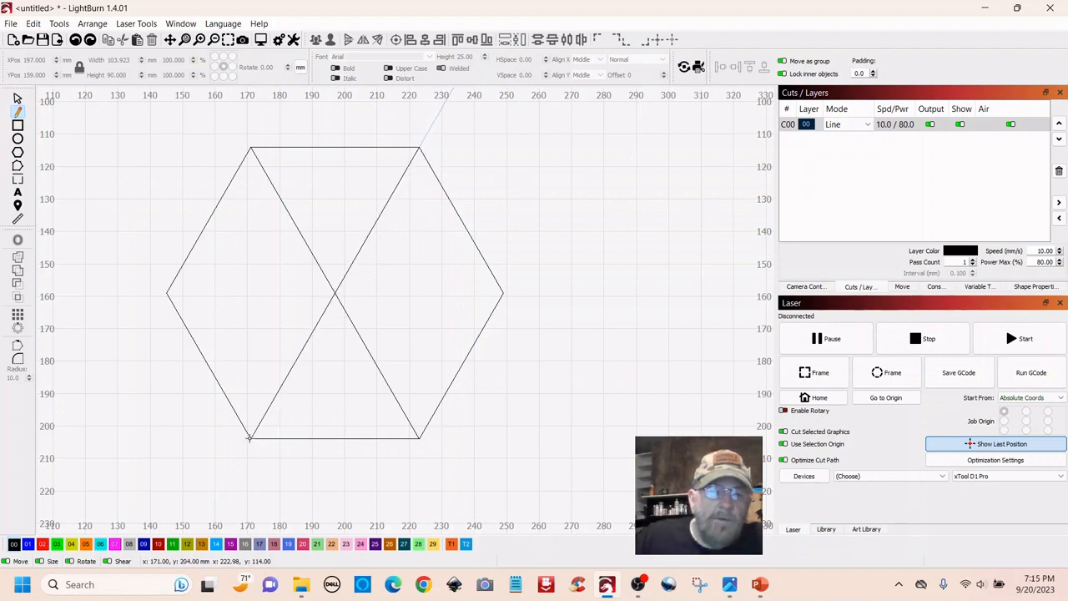
pyautogui.click(250, 438)
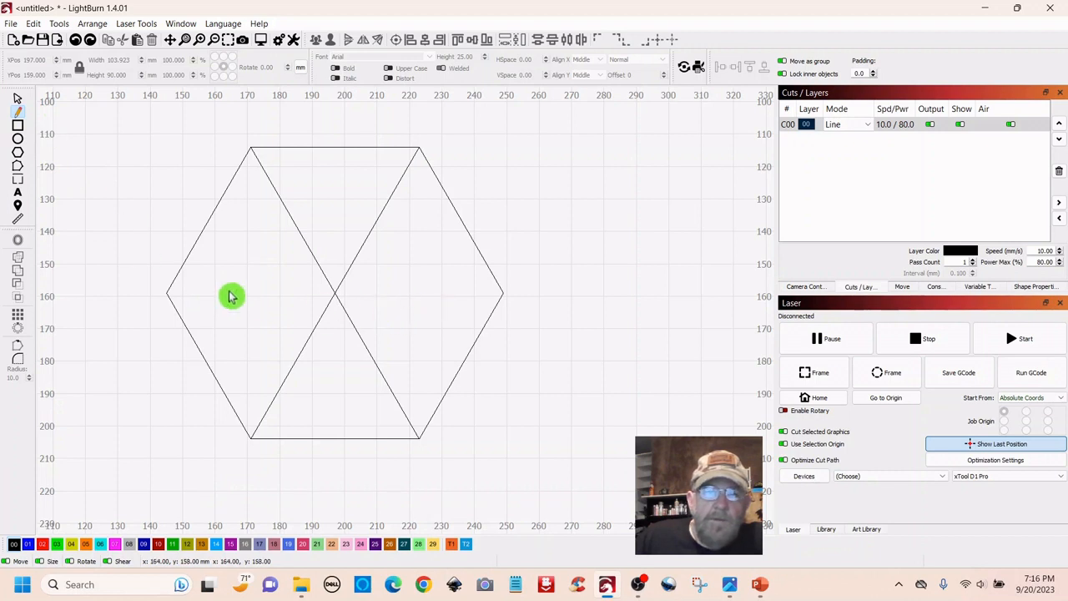
pyautogui.click(167, 293)
pyautogui.click(503, 292)
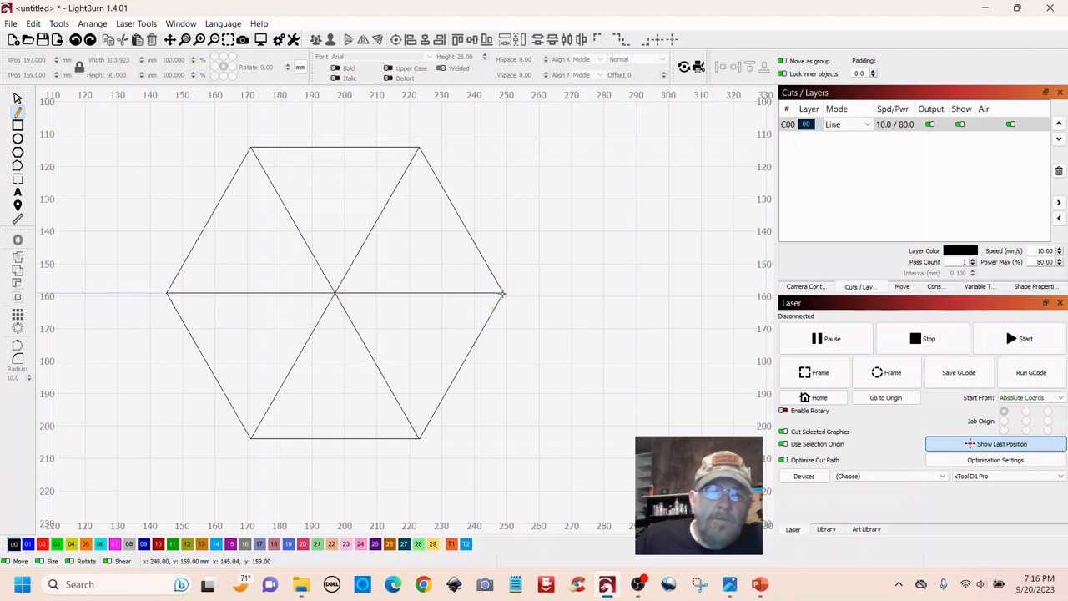
pyautogui.click(503, 293)
pyautogui.rightClick(503, 293)
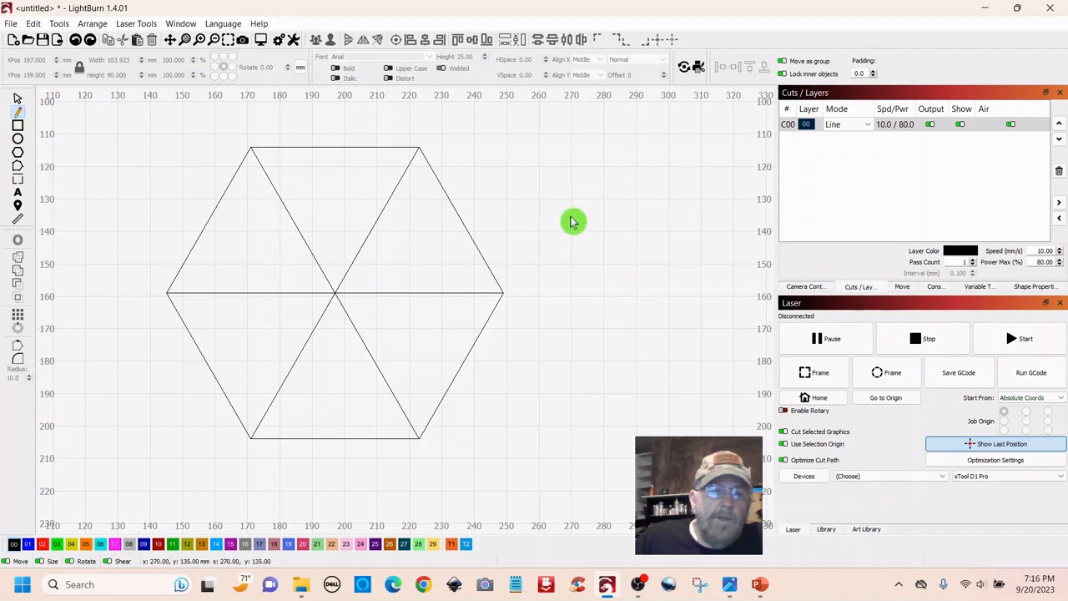
# Group the three corner-to-corner lines inside the hexagon and assign the group to tool layer T1
pyautogui.click(18, 101)
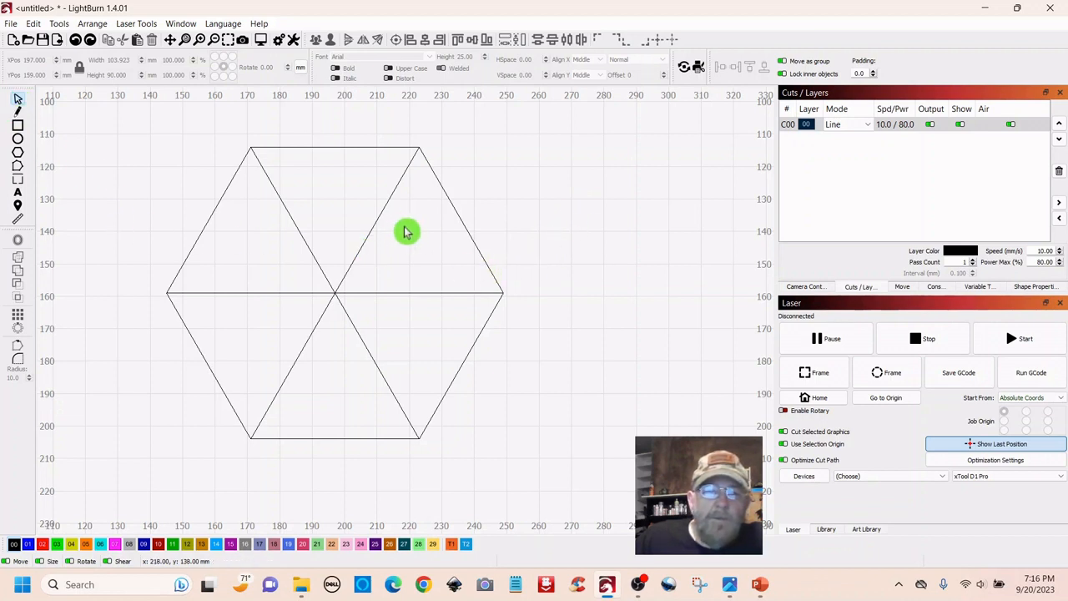
pyautogui.moveTo(338, 234); pyautogui.dragTo(268, 374)
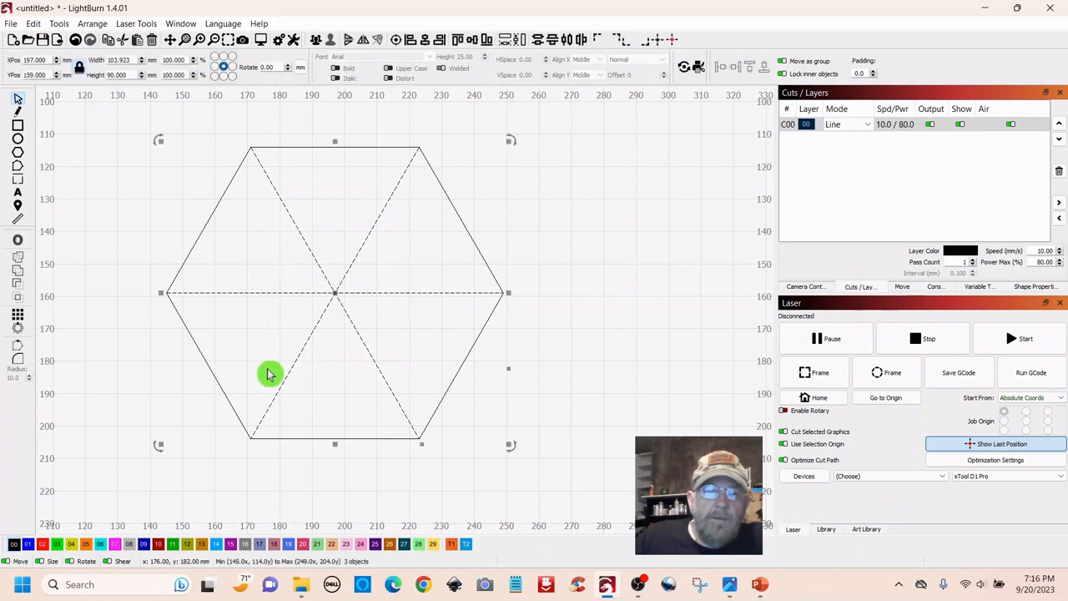
pyautogui.rightClick(336, 294)
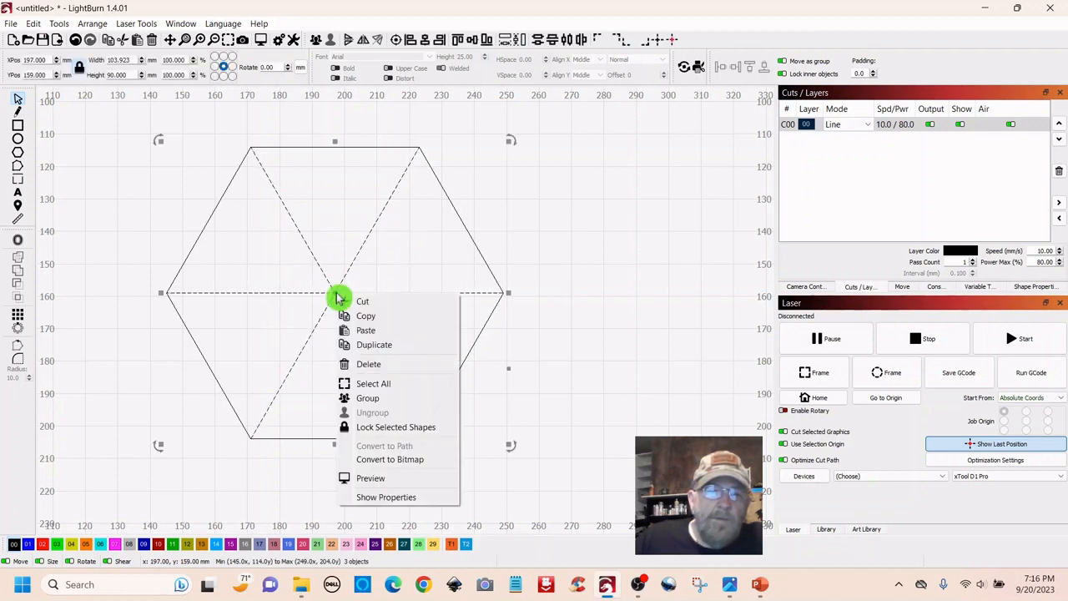
pyautogui.click(365, 398)
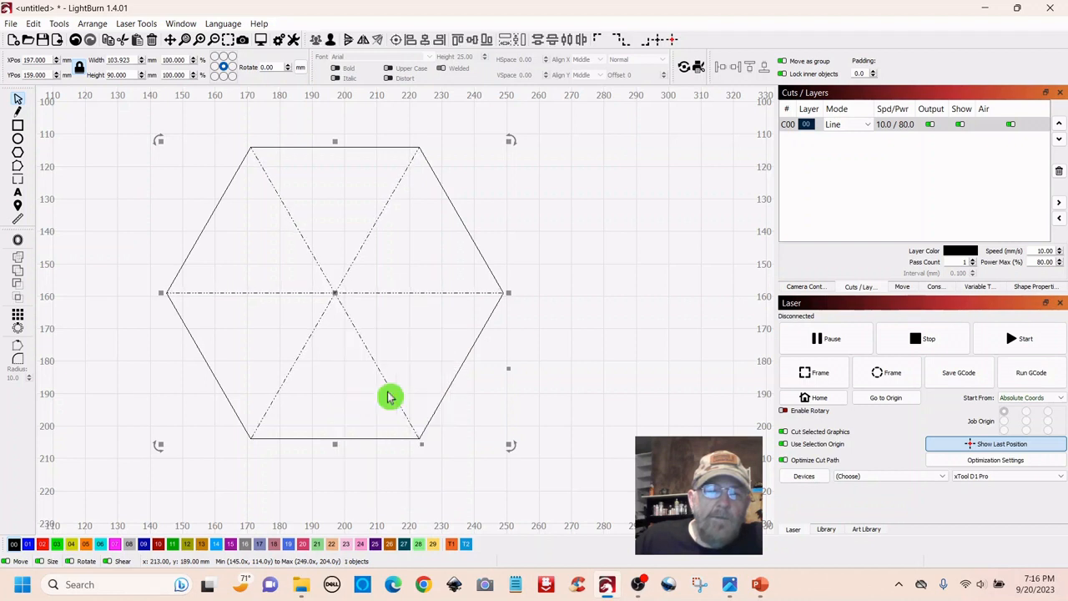
pyautogui.click(453, 547)
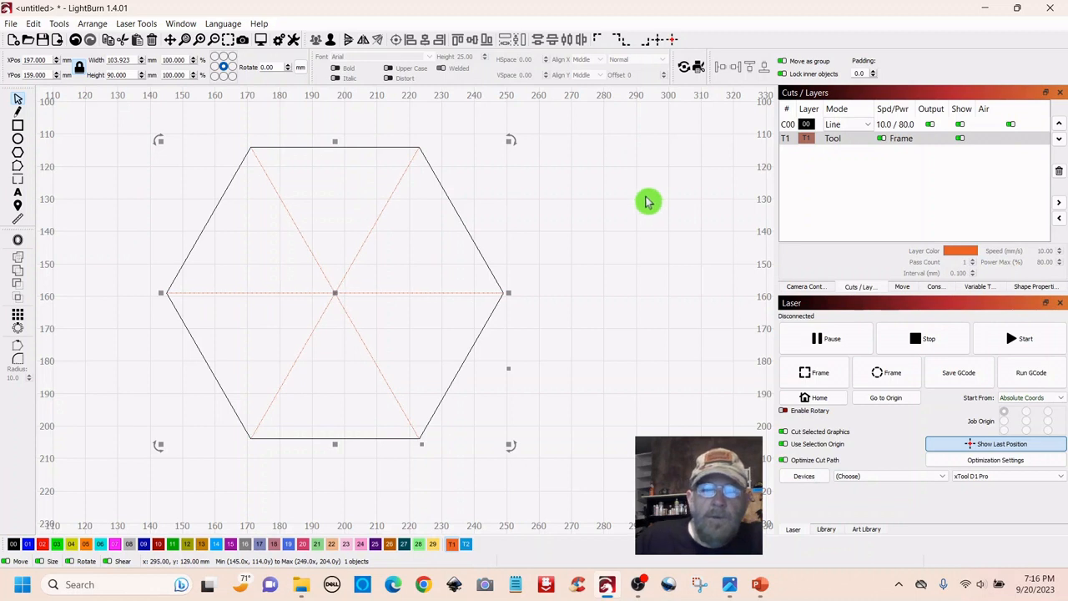
pyautogui.click(908, 142)
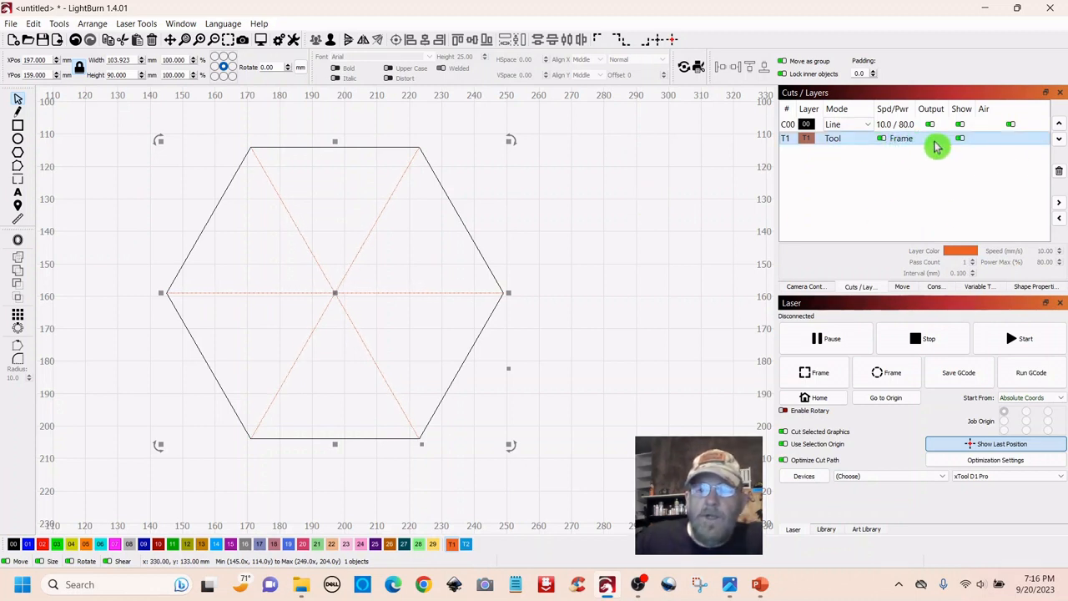
pyautogui.click(643, 271)
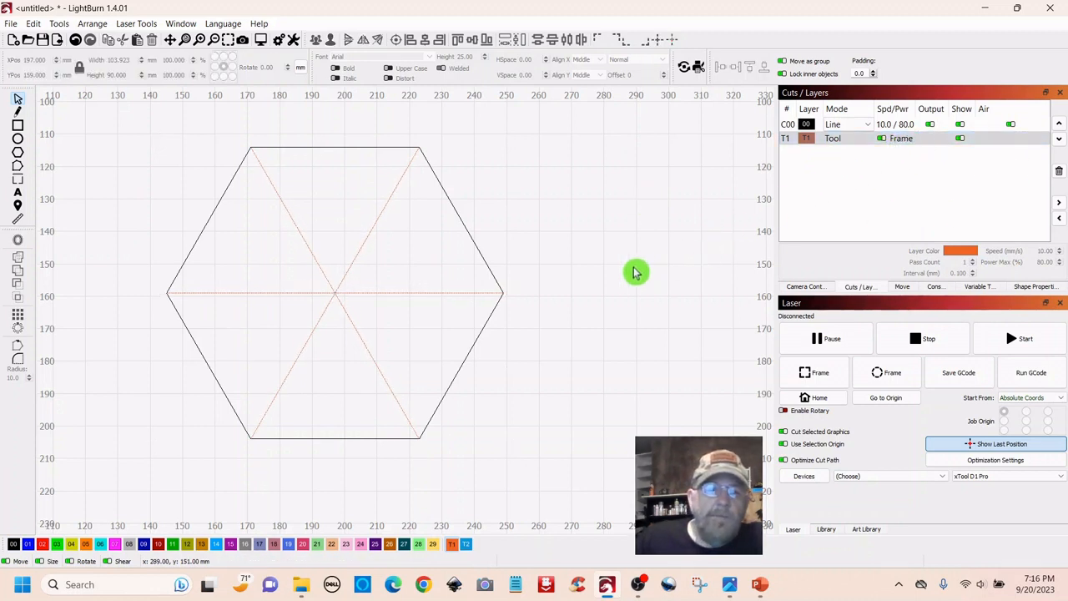
# Draw a rectangle about 35 mm wide and 5 mm high above the hexagon and assign it to black layer 00
pyautogui.scroll(-1, 634, 269)
pyautogui.scroll(1, 614, 287)
pyautogui.moveTo(614, 287); pyautogui.dragTo(592, 268)
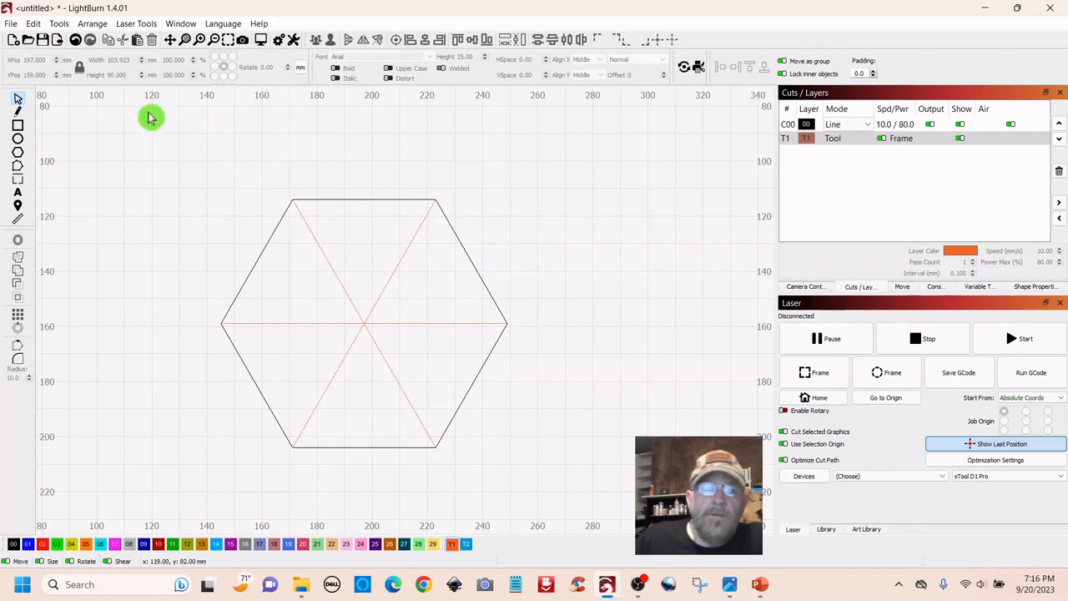
pyautogui.click(19, 127)
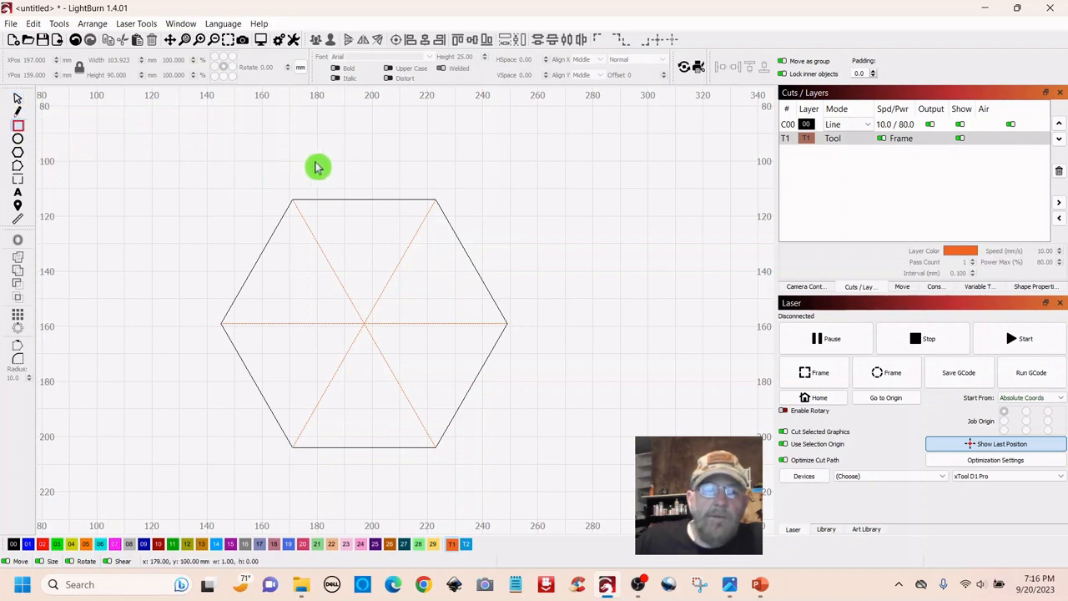
pyautogui.moveTo(311, 162); pyautogui.dragTo(411, 178)
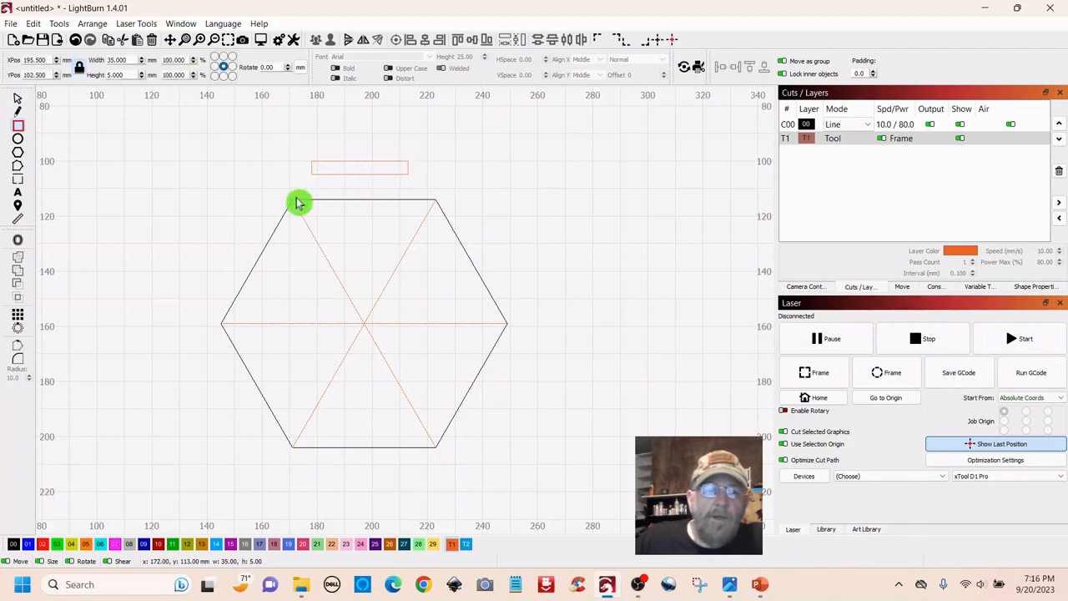
pyautogui.click(18, 101)
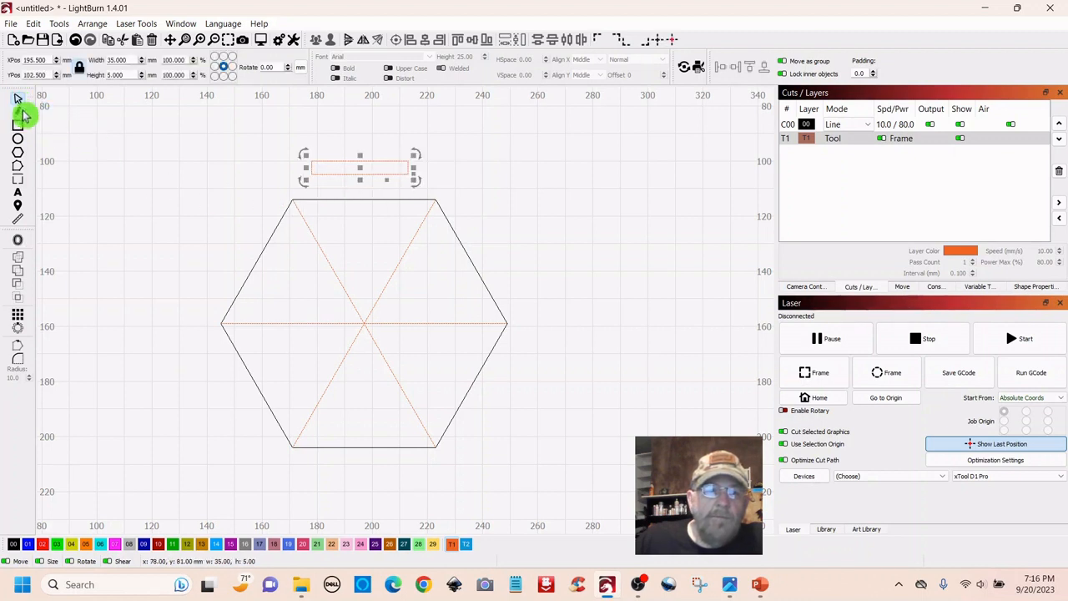
pyautogui.click(14, 545)
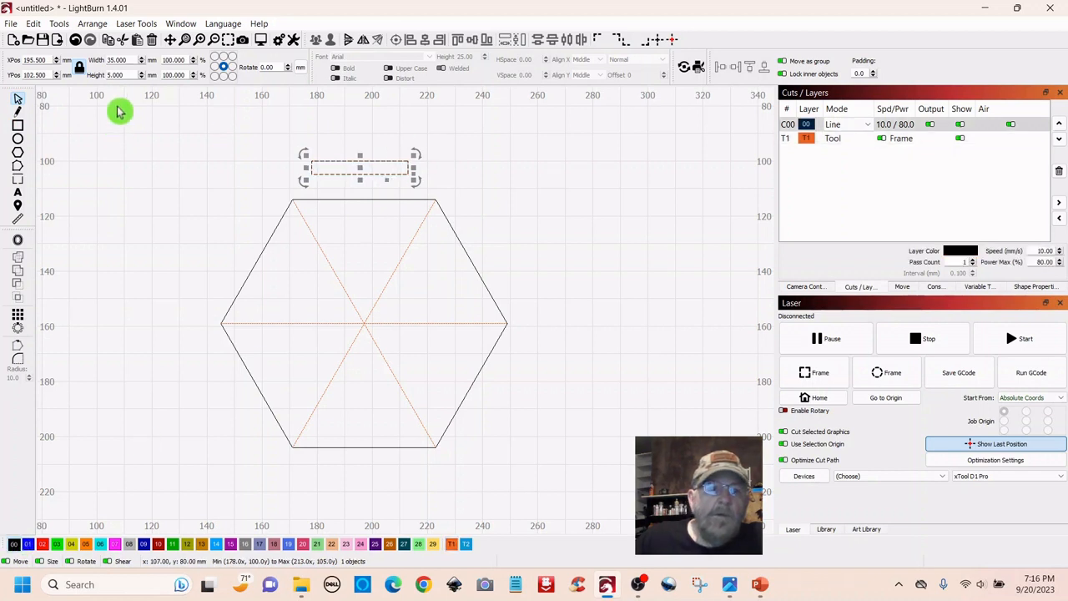
# Unlock the rectangle's aspect ratio and set its size to 19.5 mm wide by 2.5 mm high
pyautogui.click(80, 71)
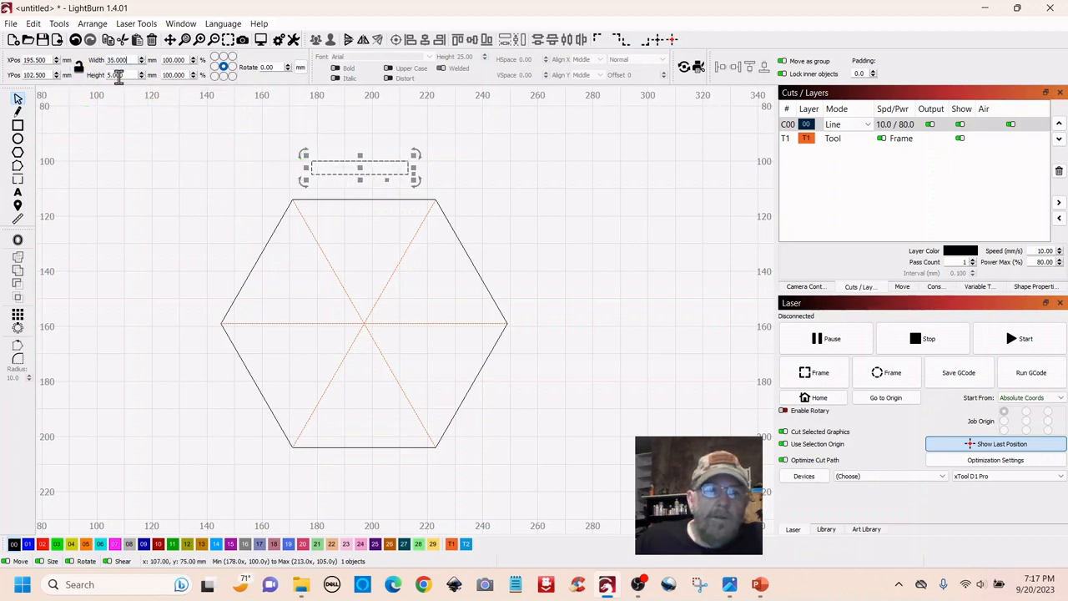
pyautogui.moveTo(129, 61); pyautogui.dragTo(104, 64)
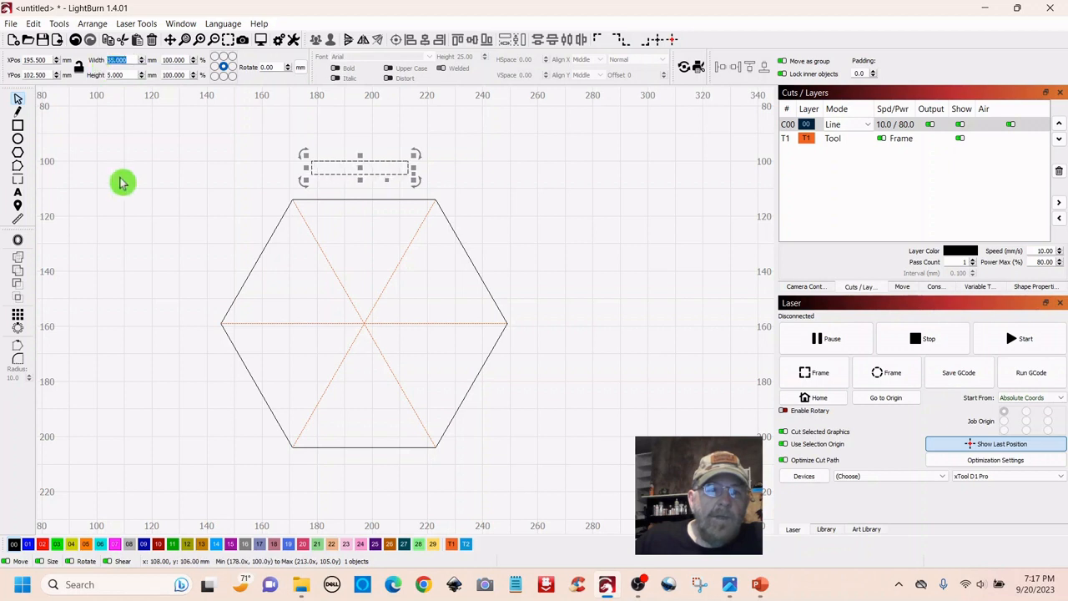
pyautogui.write('19.5')
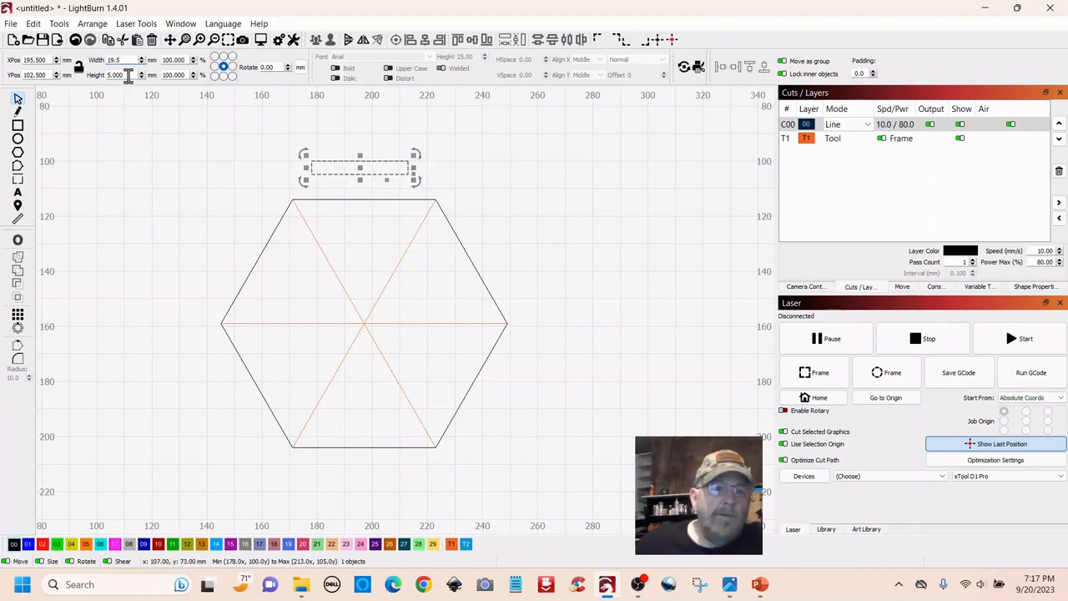
pyautogui.press('Tab')
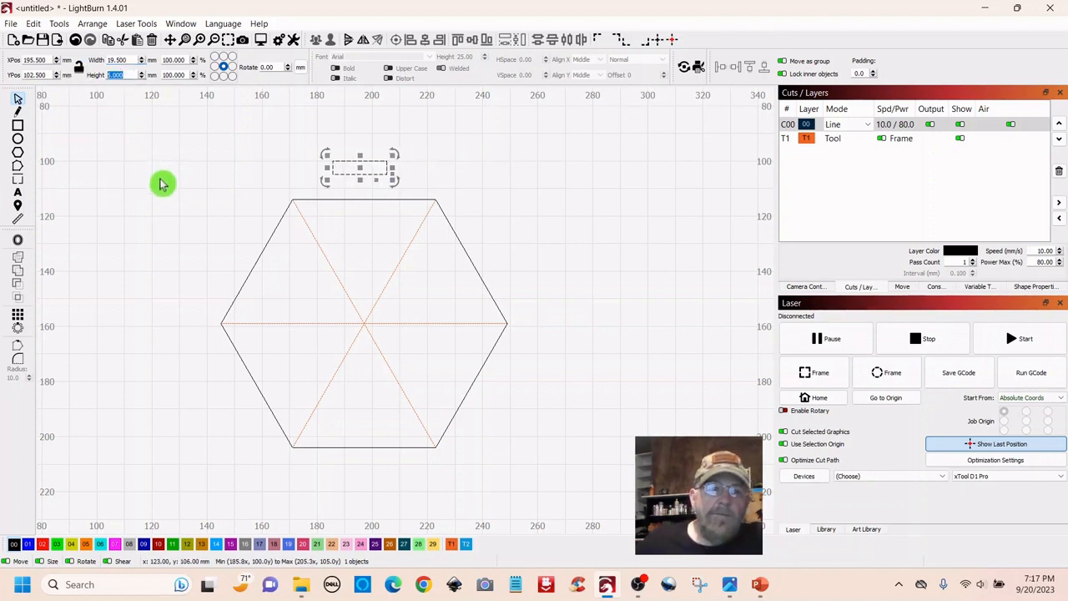
pyautogui.write('2.5')
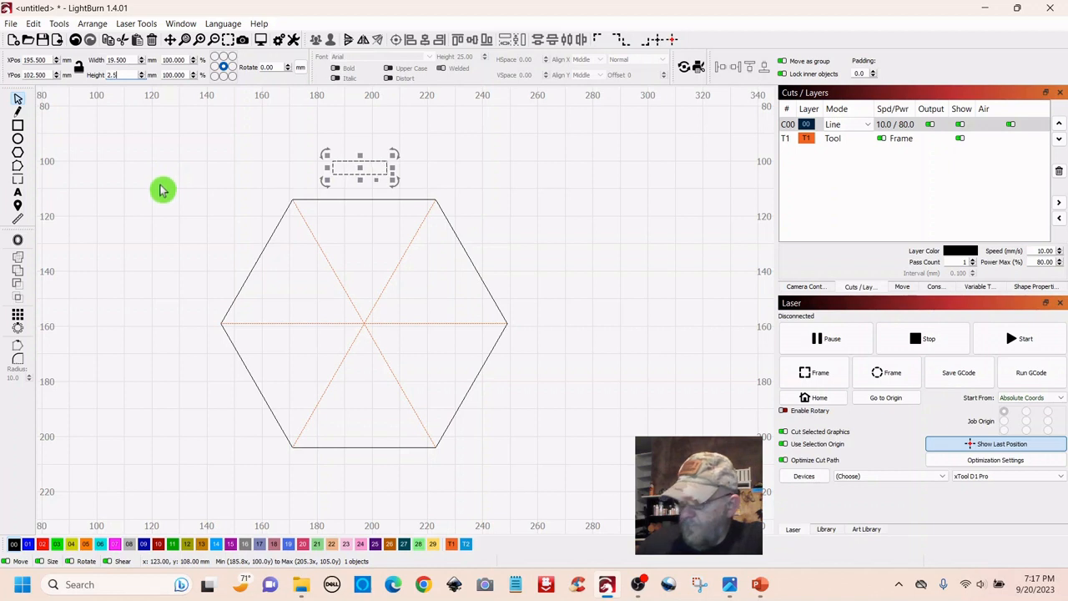
pyautogui.click(161, 191)
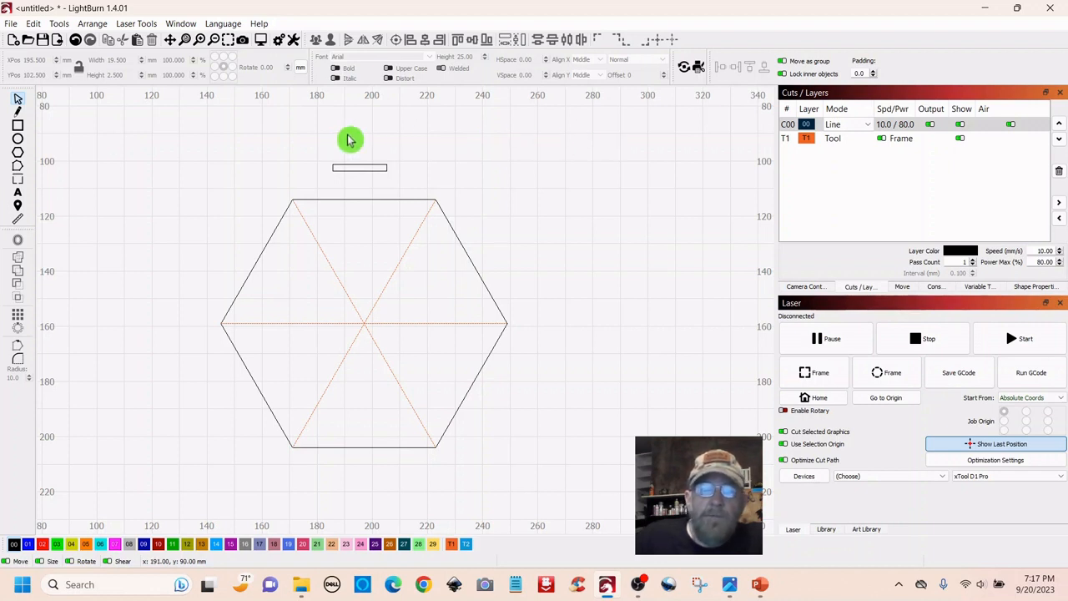
# Duplicate the rectangle twice, placing the copies to the right of the hexagon at about X 278, Y 133 and X 276, Y 153 mm
pyautogui.moveTo(380, 147); pyautogui.dragTo(364, 172)
pyautogui.click(366, 174)
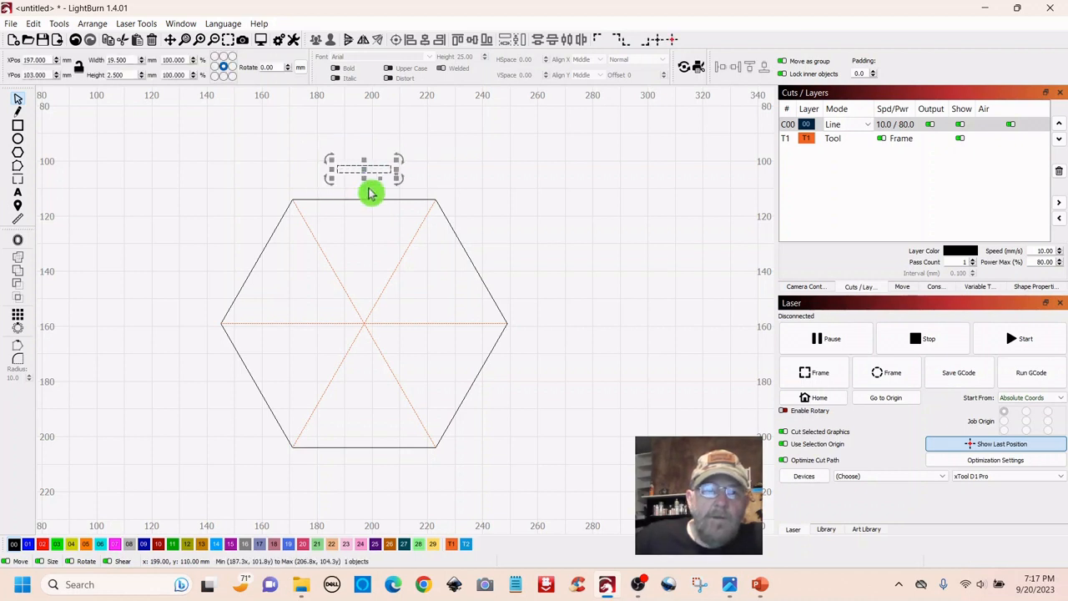
pyautogui.rightClick(365, 172)
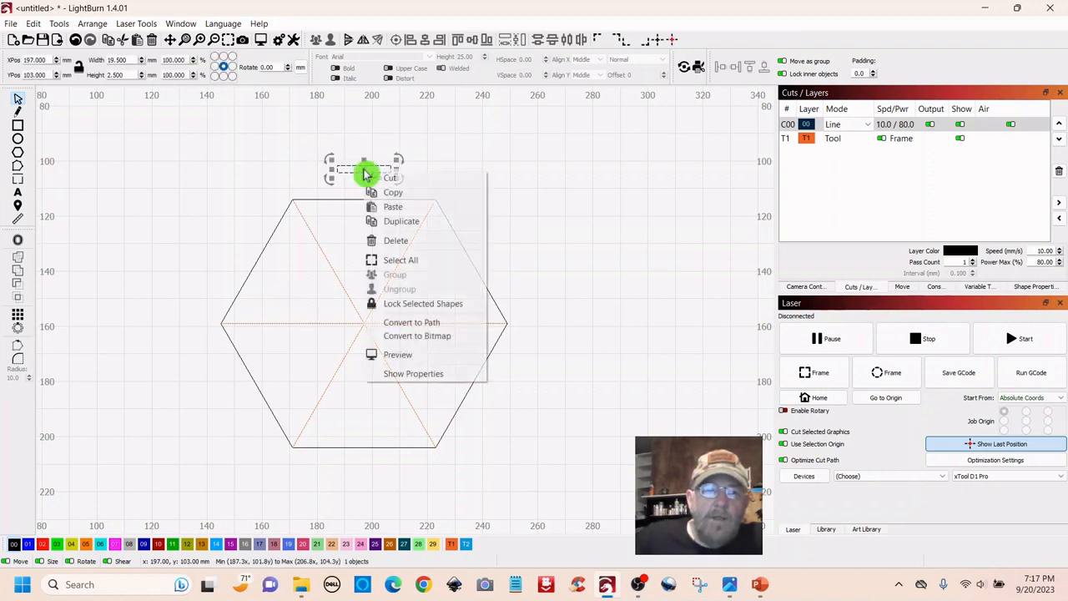
pyautogui.click(391, 221)
pyautogui.moveTo(365, 169); pyautogui.dragTo(587, 251)
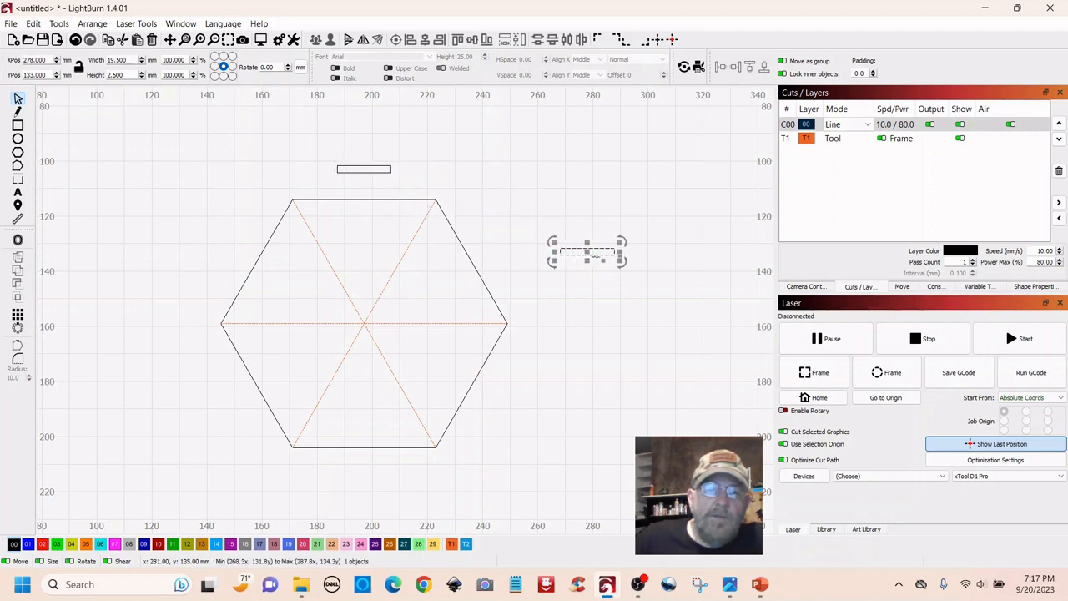
pyautogui.rightClick(587, 252)
pyautogui.click(617, 305)
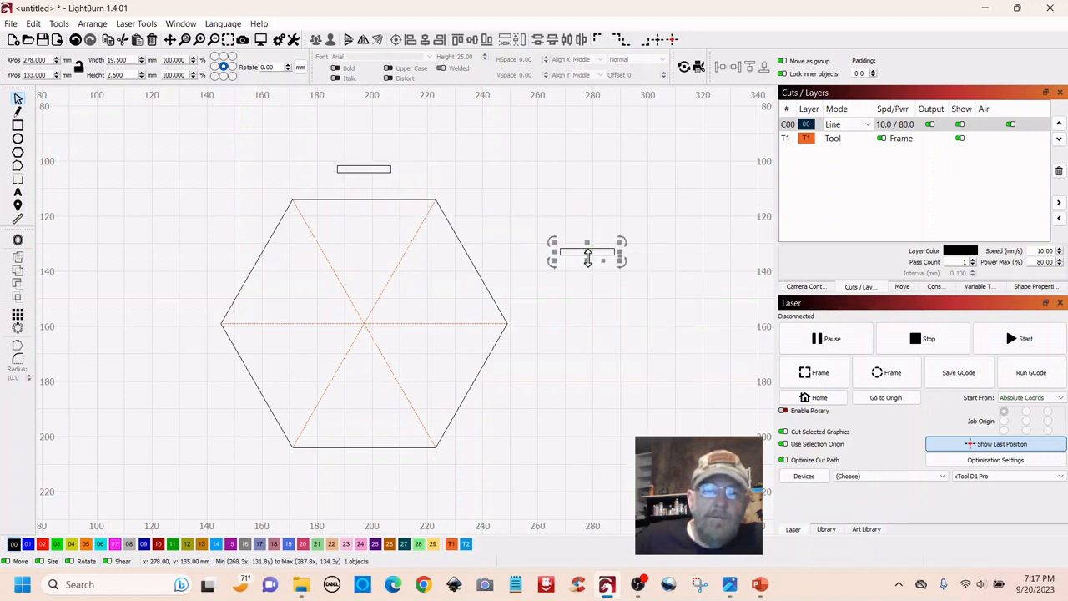
pyautogui.moveTo(586, 250); pyautogui.dragTo(585, 313)
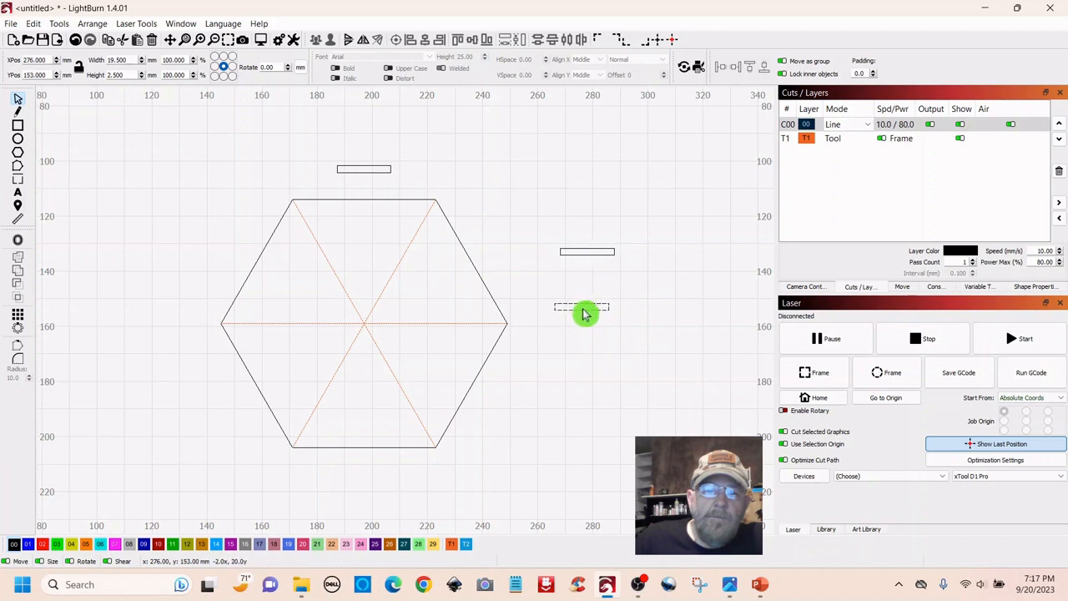
# Move the original rectangle to about X 257, Y 107 mm and place a duplicate above the hexagon at about X 194, Y 103 mm
pyautogui.click(364, 170)
pyautogui.moveTo(361, 171); pyautogui.dragTo(529, 182)
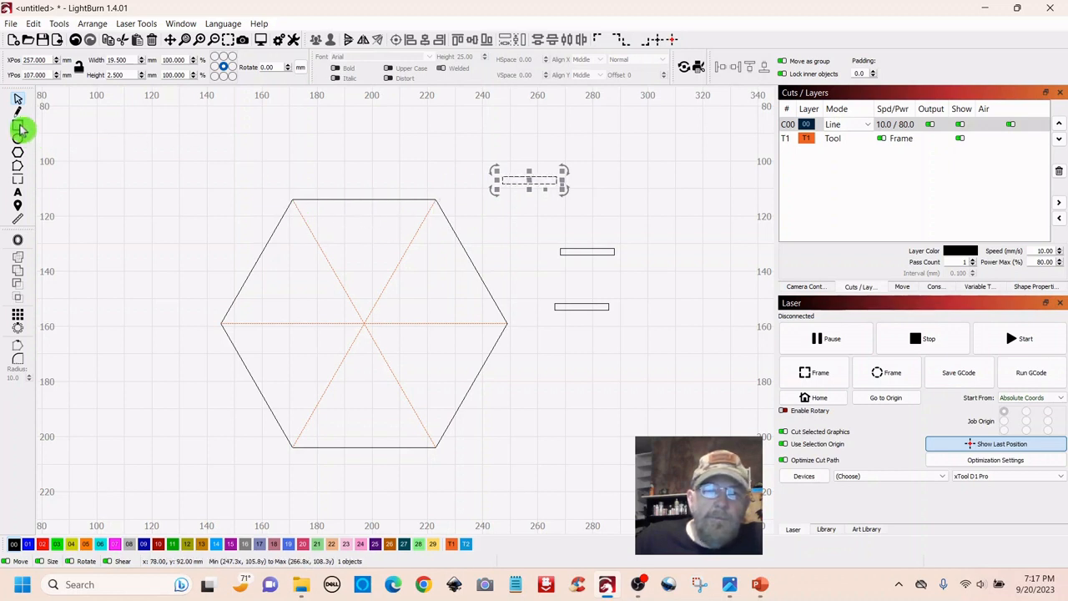
pyautogui.rightClick(532, 182)
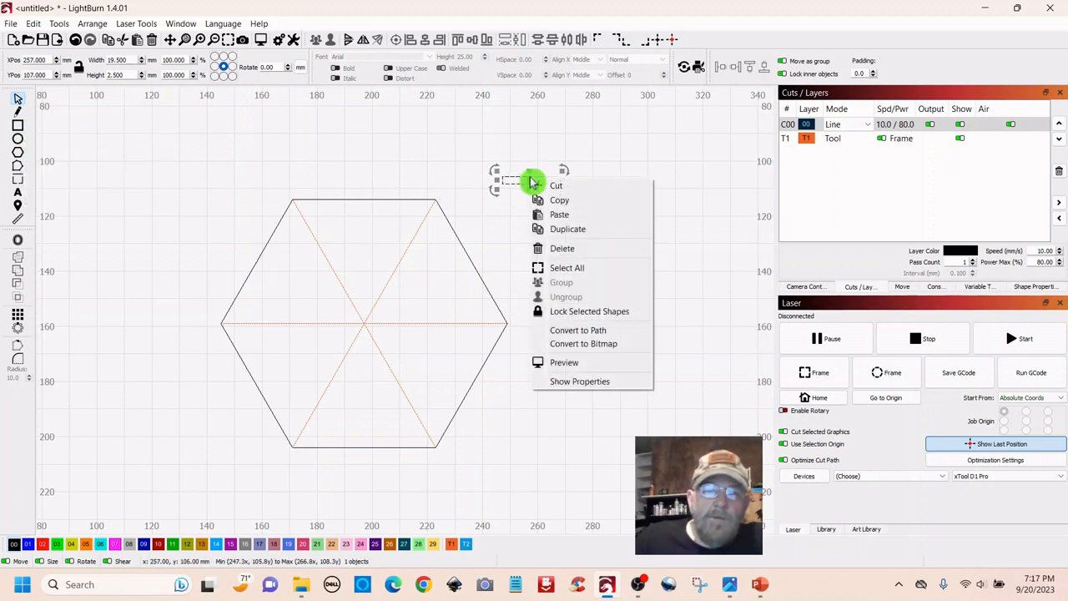
pyautogui.click(562, 229)
pyautogui.moveTo(525, 183); pyautogui.dragTo(360, 172)
pyautogui.click(359, 172)
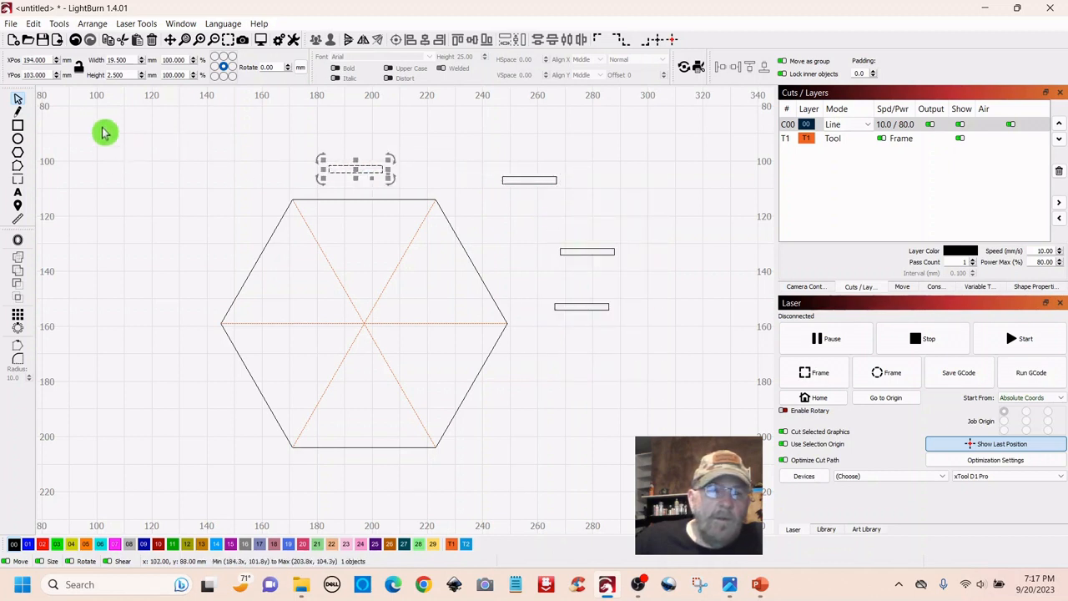
# Move the rectangle above the hexagon down to about Y 115.25 mm, its top edge flush with the hexagon's top edge
pyautogui.moveTo(129, 61); pyautogui.dragTo(94, 63)
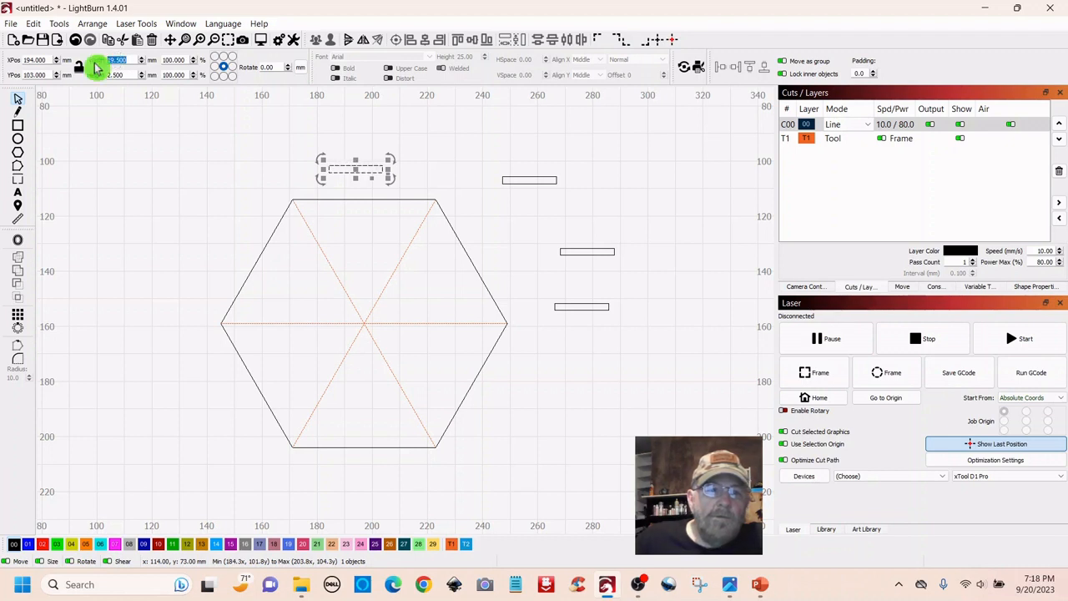
pyautogui.click(113, 169)
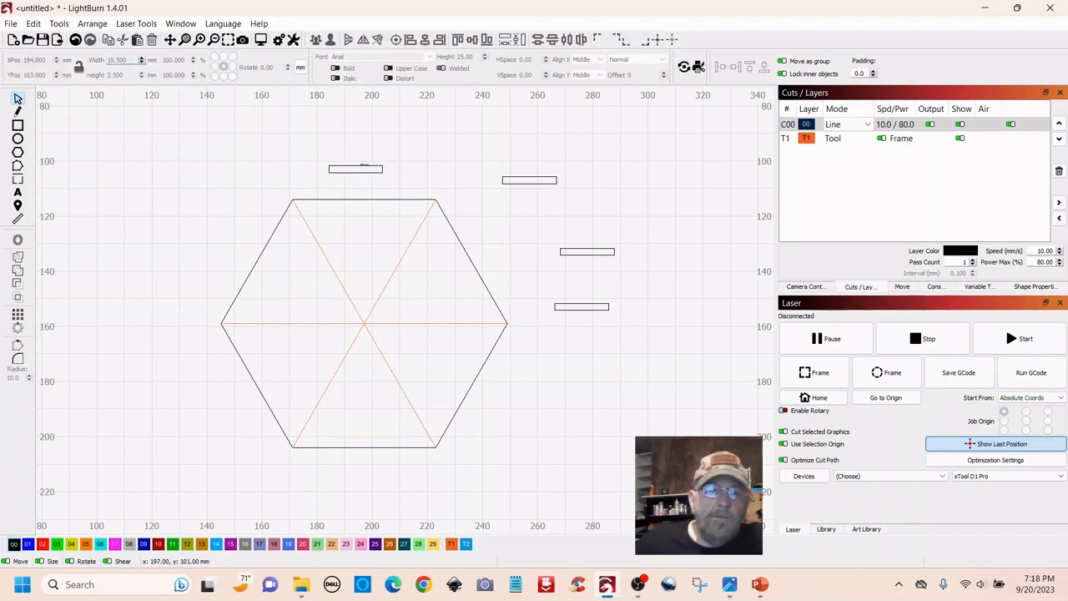
pyautogui.click(357, 172)
pyautogui.moveTo(357, 172); pyautogui.dragTo(360, 208)
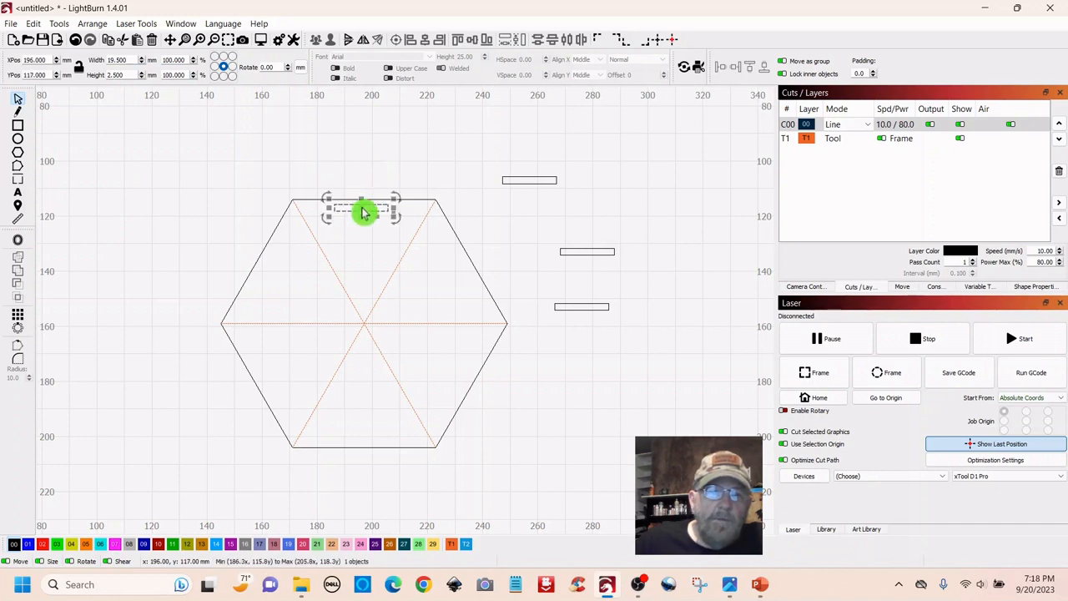
pyautogui.scroll(4, 364, 211)
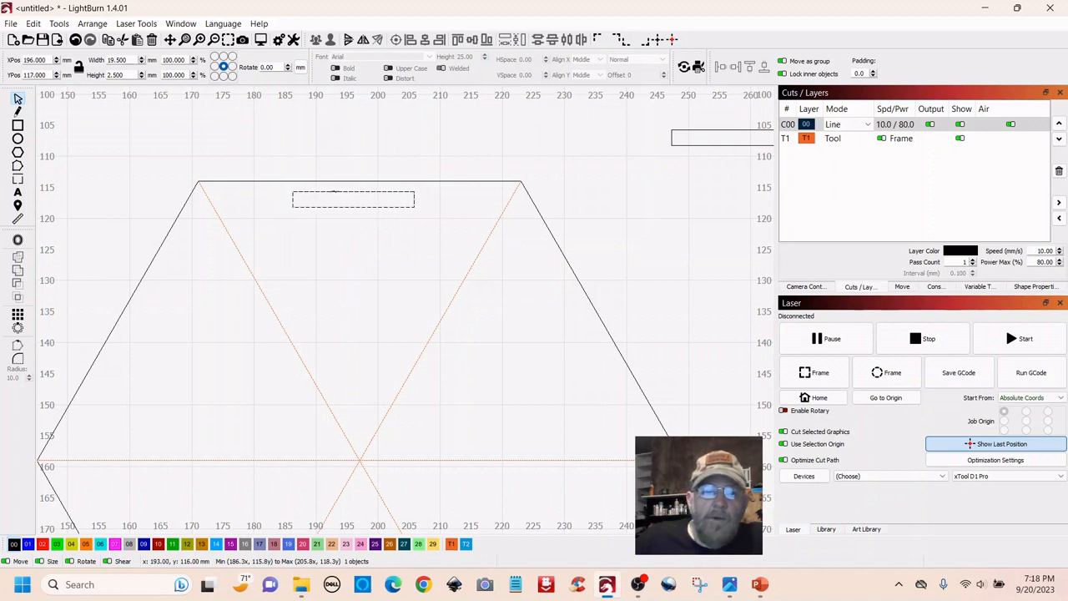
pyautogui.moveTo(337, 197); pyautogui.dragTo(336, 192)
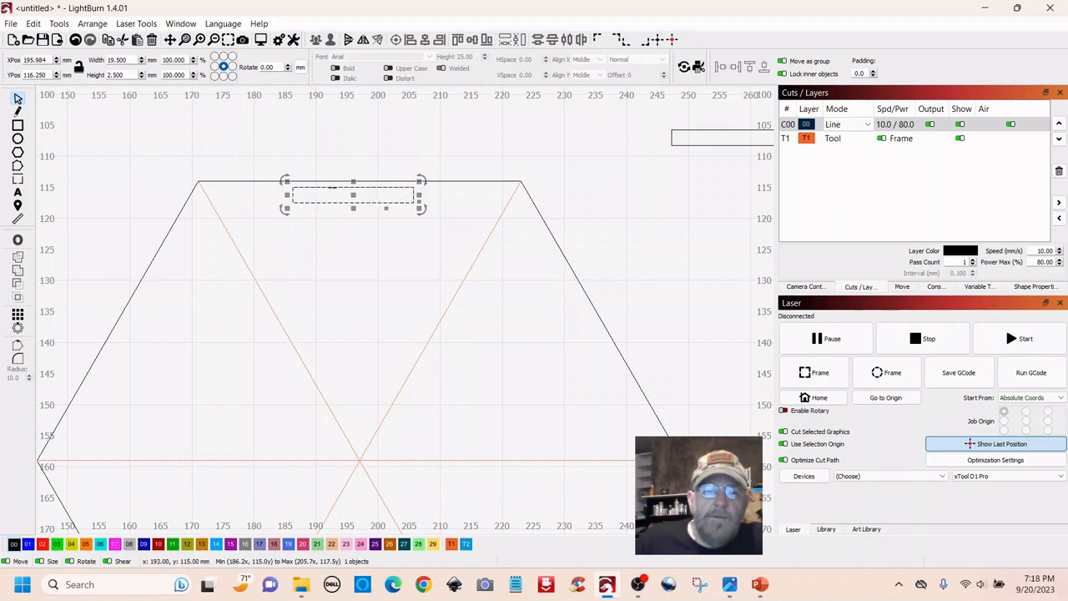
pyautogui.moveTo(331, 193); pyautogui.dragTo(340, 196)
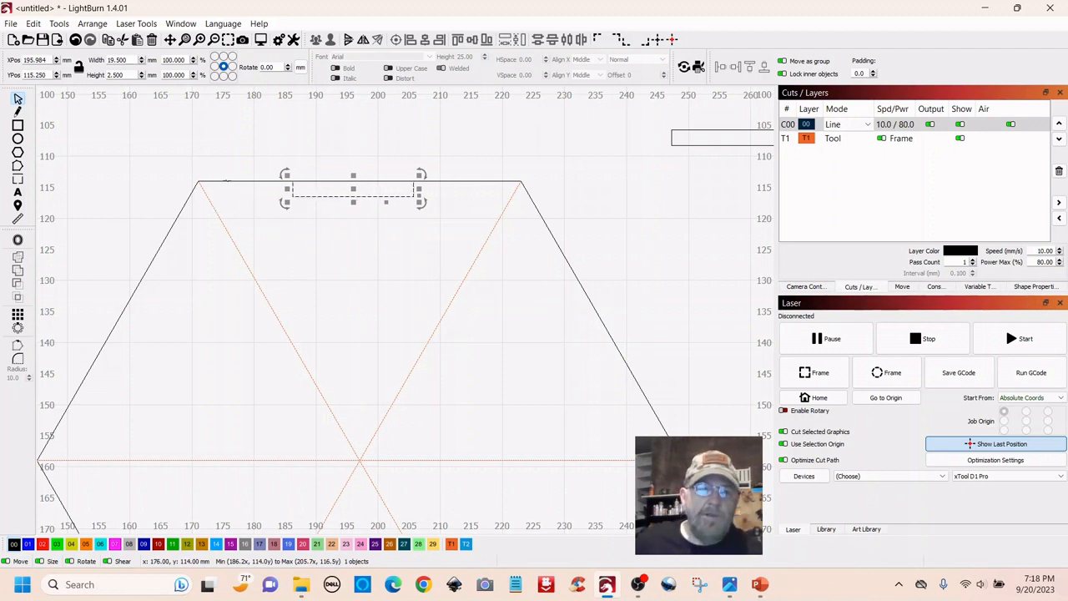
# Centre the top-edge rectangle horizontally on the hexagon and assign it to tool layer T1
pyautogui.keyDown('shift'); pyautogui.click(226, 181); pyautogui.keyUp('shift')
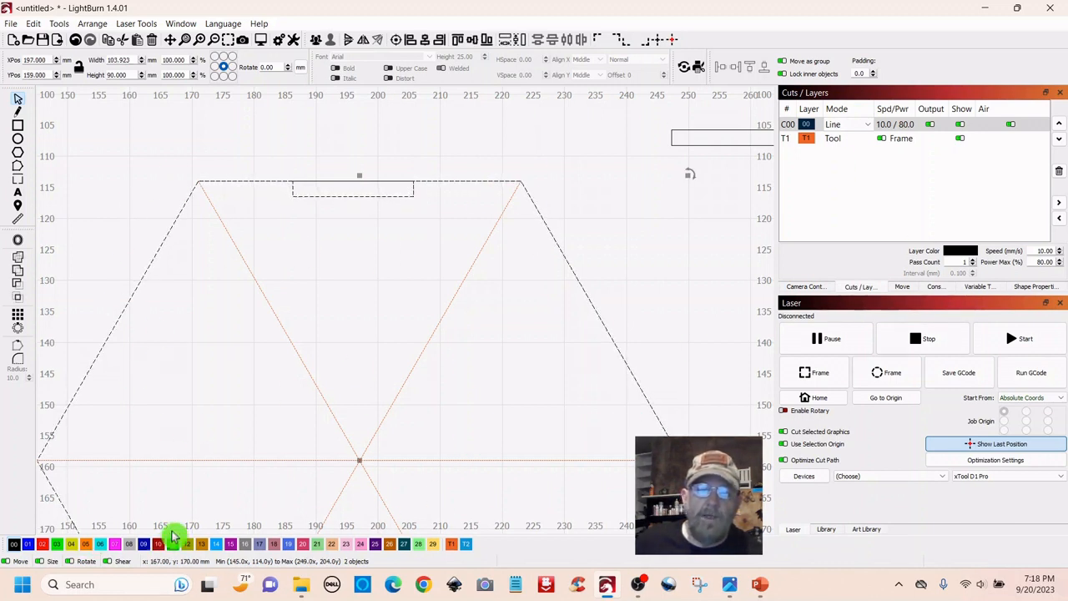
pyautogui.click(427, 42)
pyautogui.click(408, 127)
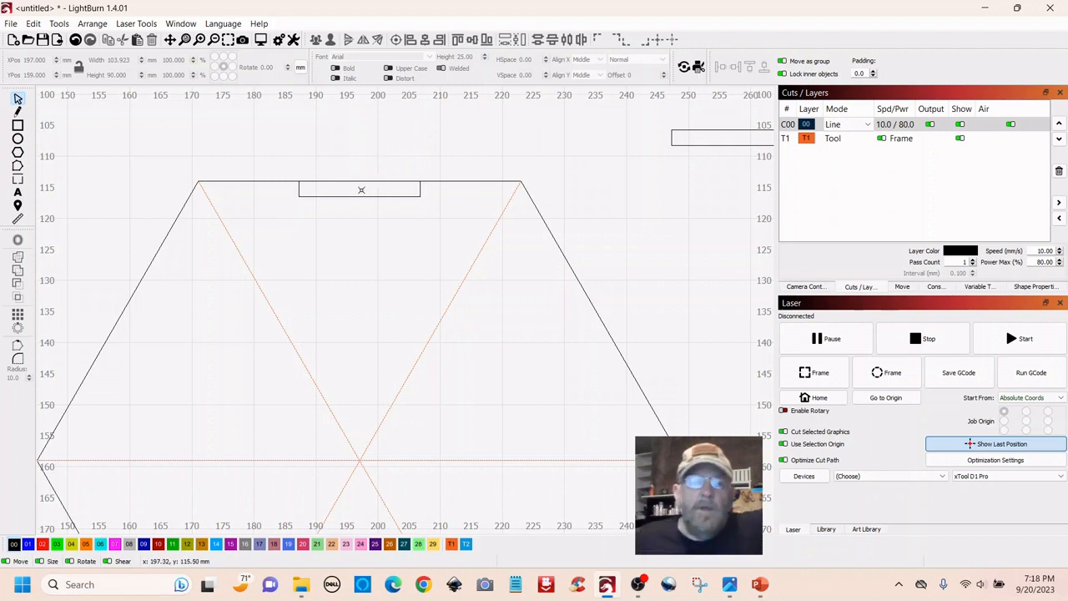
pyautogui.click(358, 197)
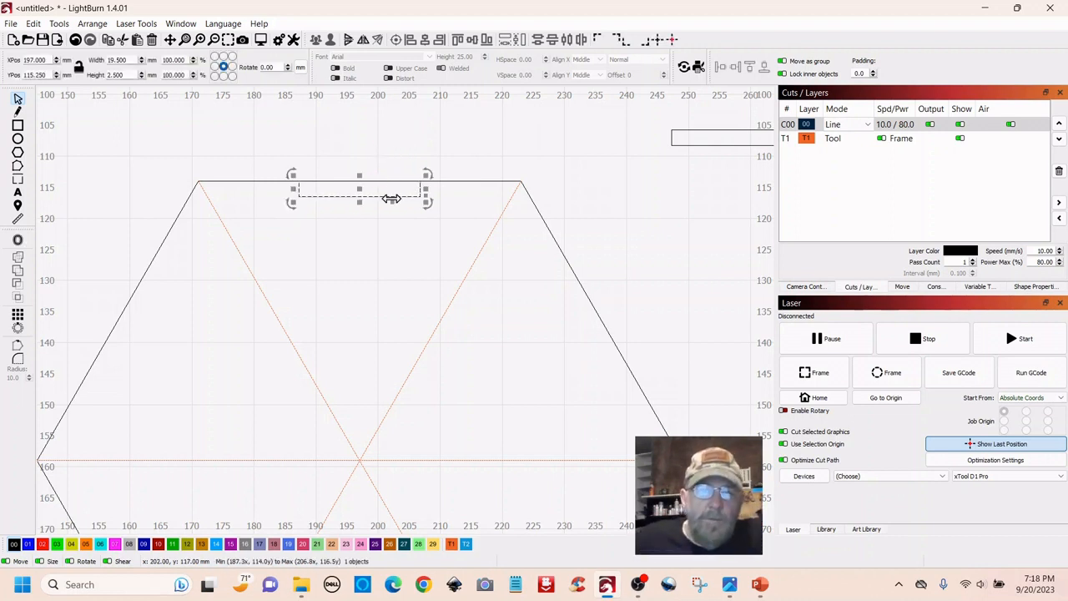
pyautogui.click(452, 547)
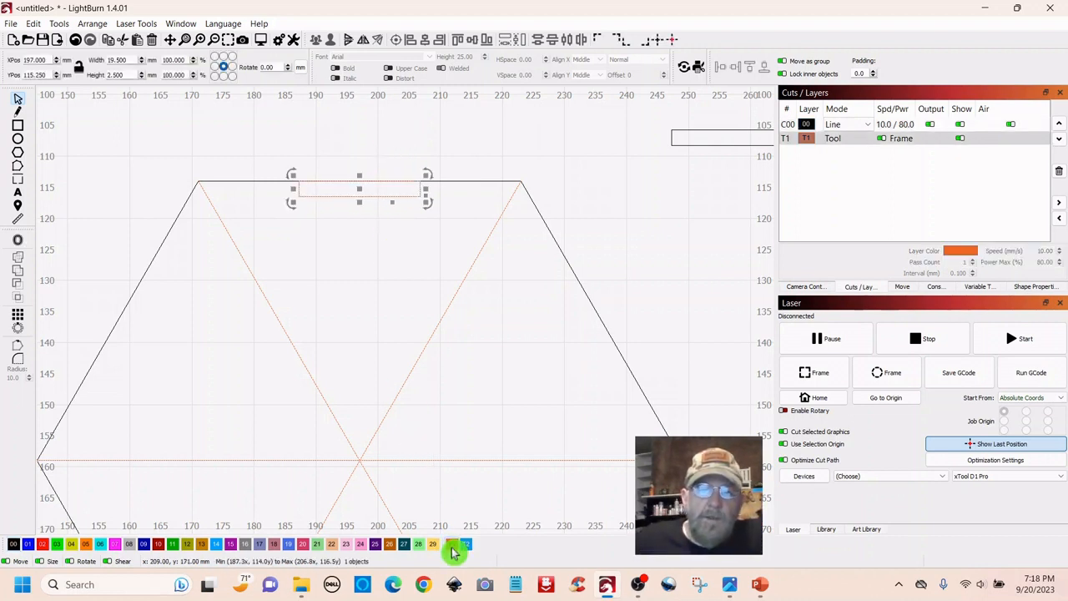
pyautogui.click(625, 191)
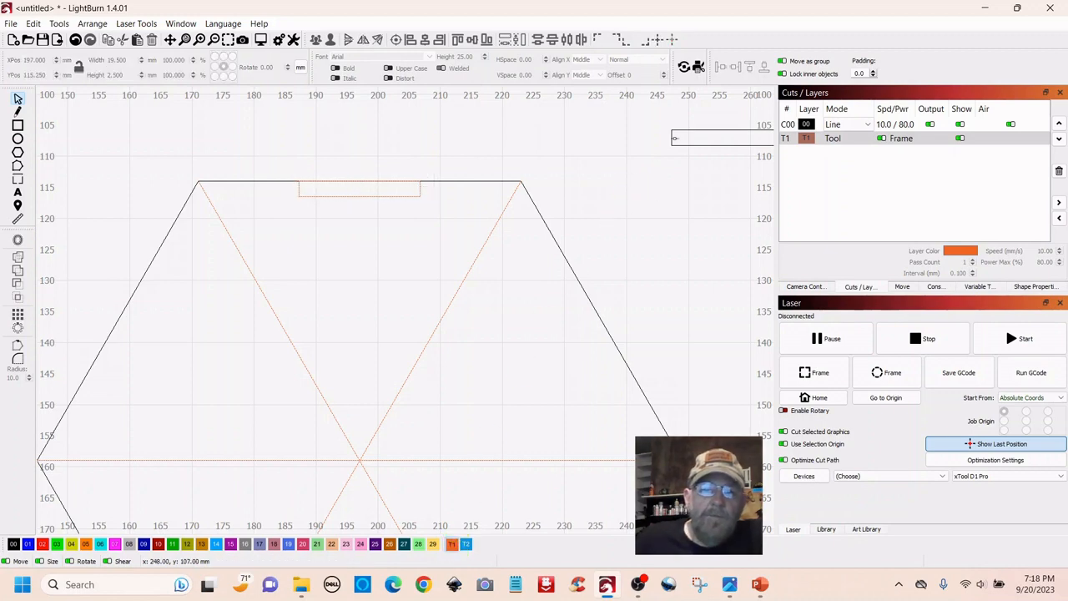
# Move the spare rectangle nearest the hexagon's upper-right corner directly beneath the T1 rectangle, to about X 197, Y 117.75 mm
pyautogui.click(707, 142)
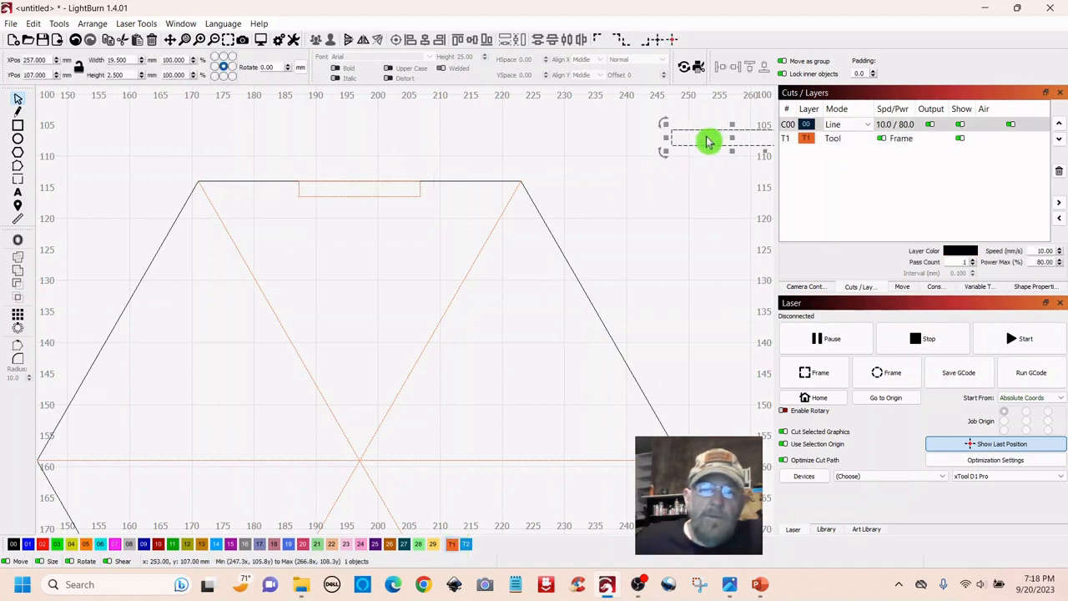
pyautogui.scroll(-3, 610, 259)
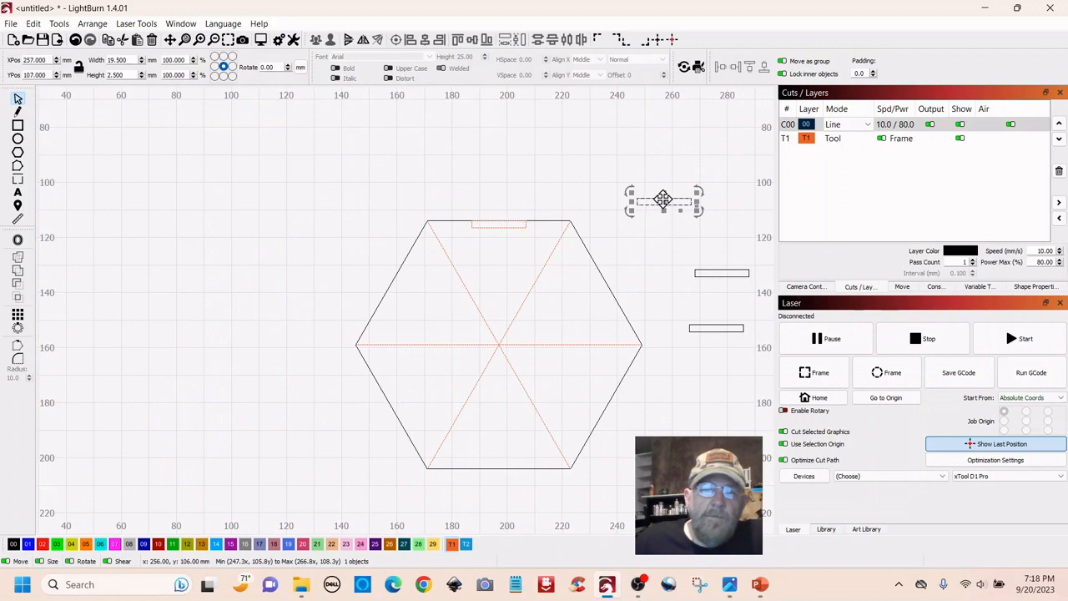
pyautogui.moveTo(662, 199); pyautogui.dragTo(498, 243)
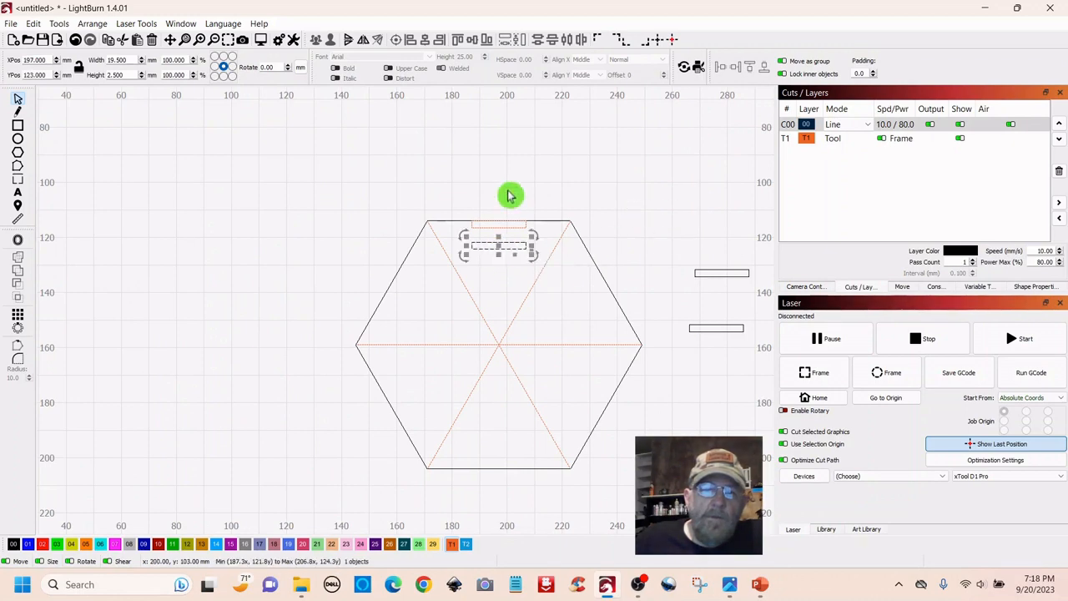
pyautogui.scroll(2, 508, 195)
pyautogui.scroll(3, 413, 155)
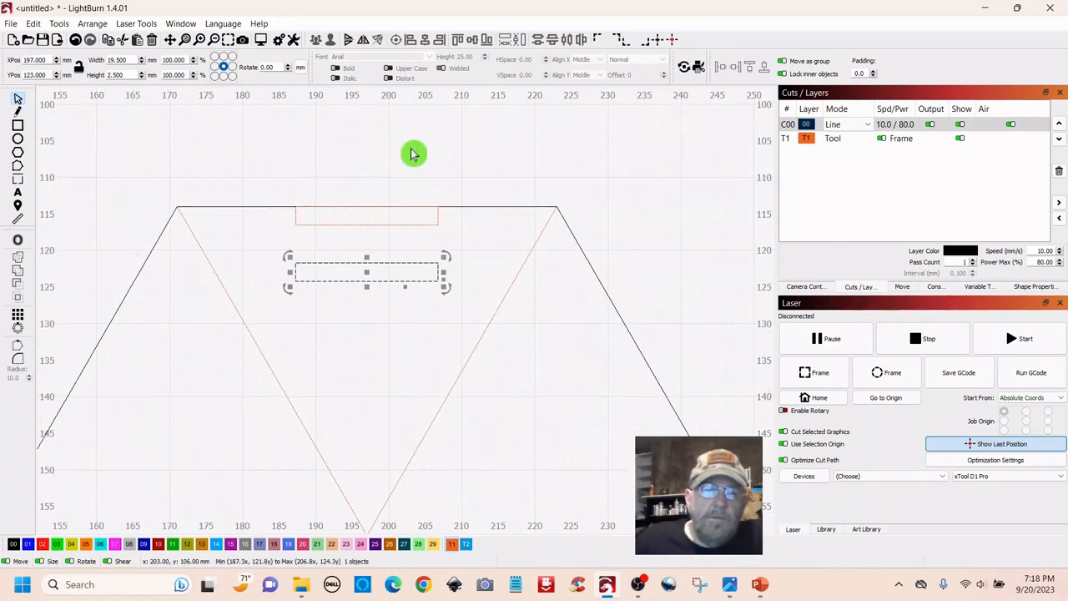
pyautogui.moveTo(351, 264); pyautogui.dragTo(353, 226)
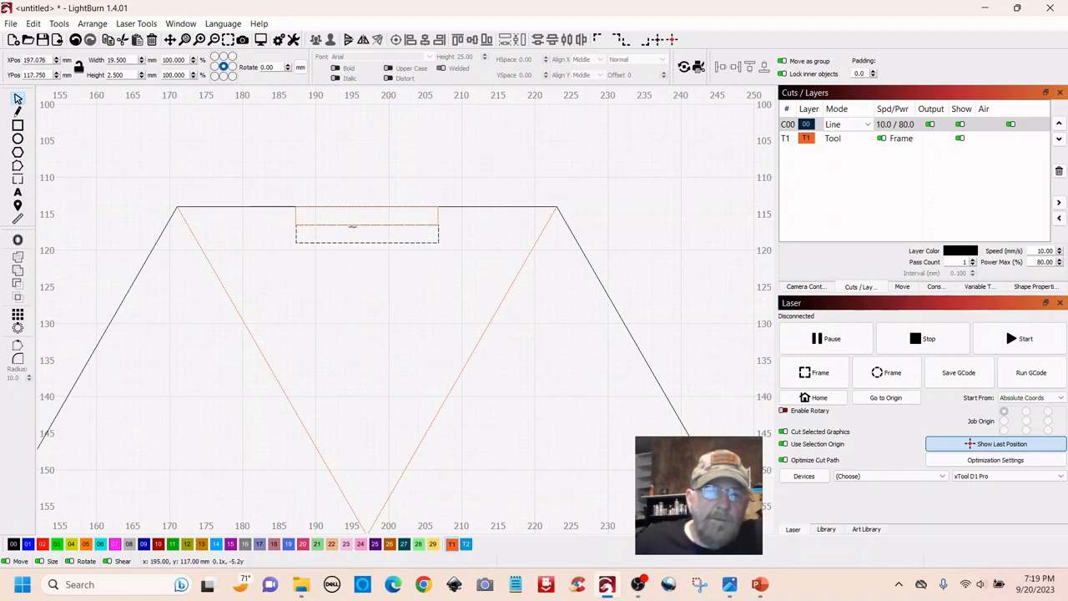
# Try assigning the lower rectangle to tool layer T1 and grouping it with the spacer above, and undo both changes
pyautogui.moveTo(353, 227); pyautogui.dragTo(352, 227)
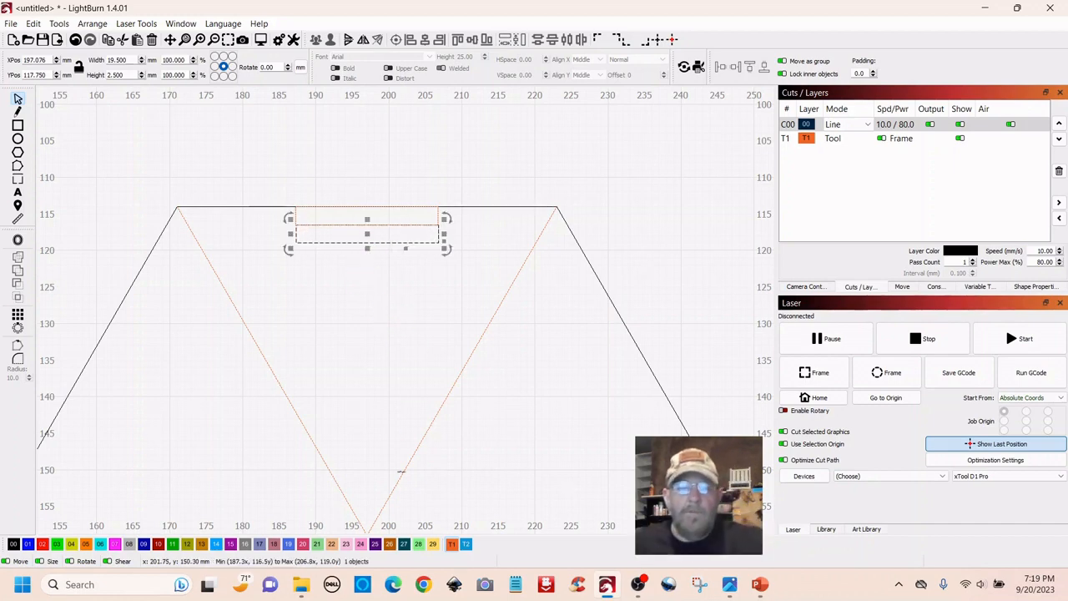
pyautogui.click(452, 545)
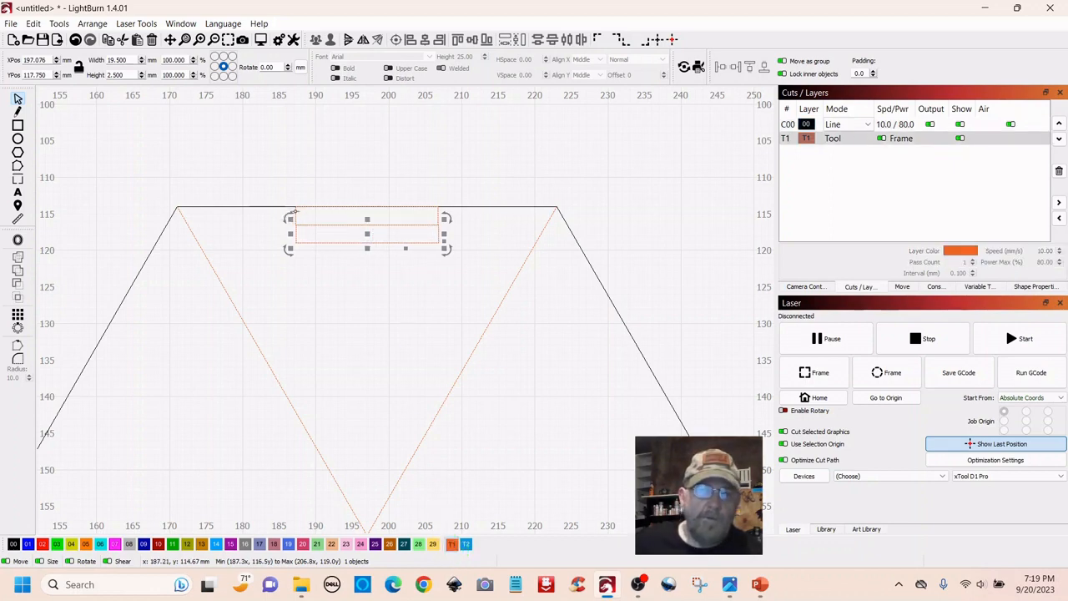
pyautogui.keyDown('shift'); pyautogui.click(295, 211); pyautogui.keyUp('shift')
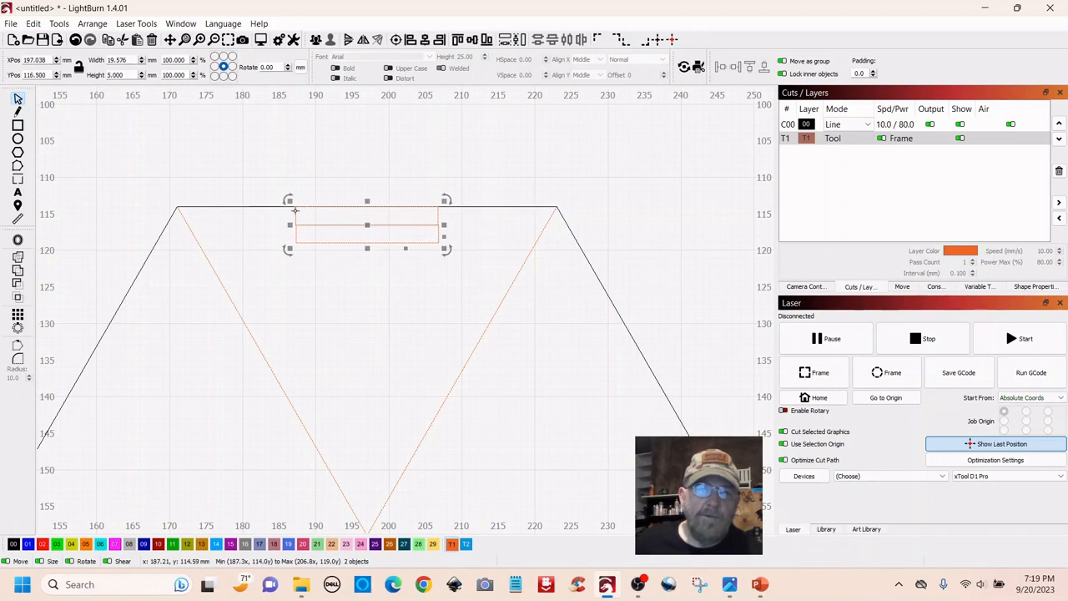
pyautogui.rightClick(371, 230)
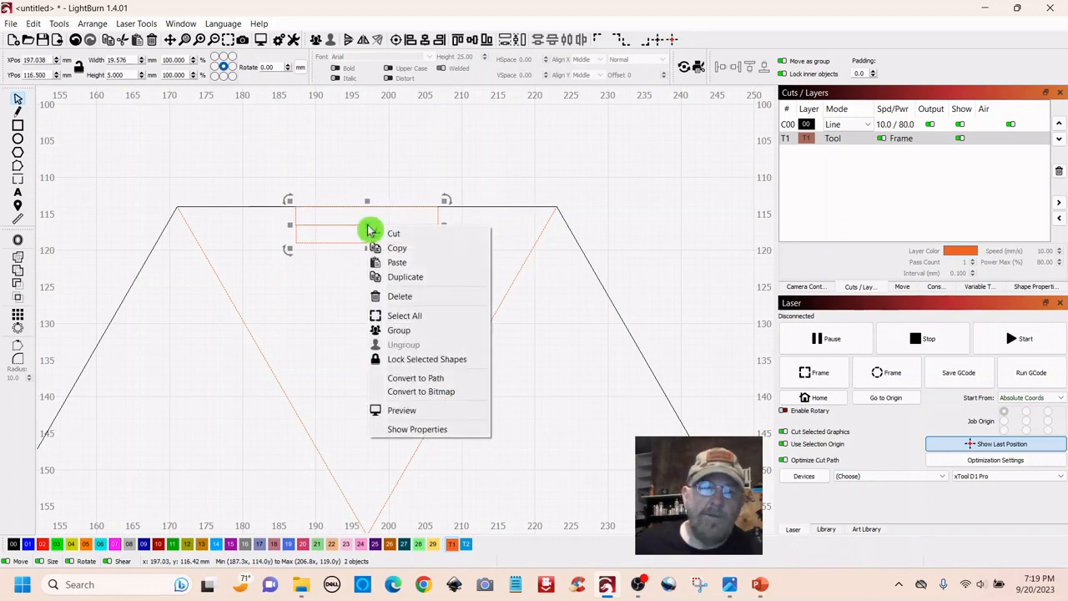
pyautogui.click(383, 332)
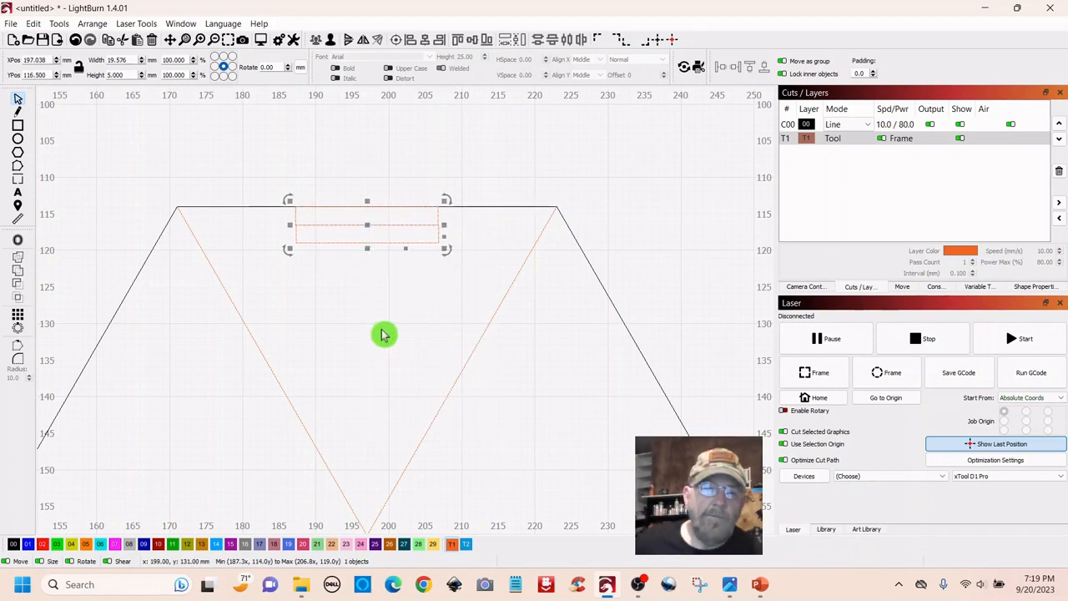
pyautogui.click(382, 335)
pyautogui.scroll(-2, 501, 184)
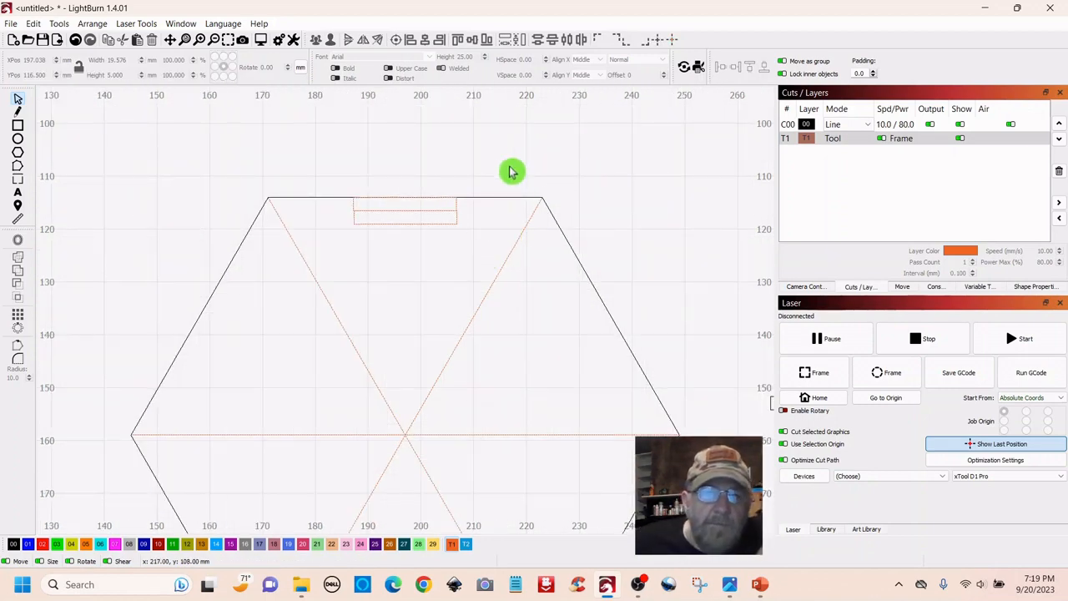
pyautogui.click(403, 218)
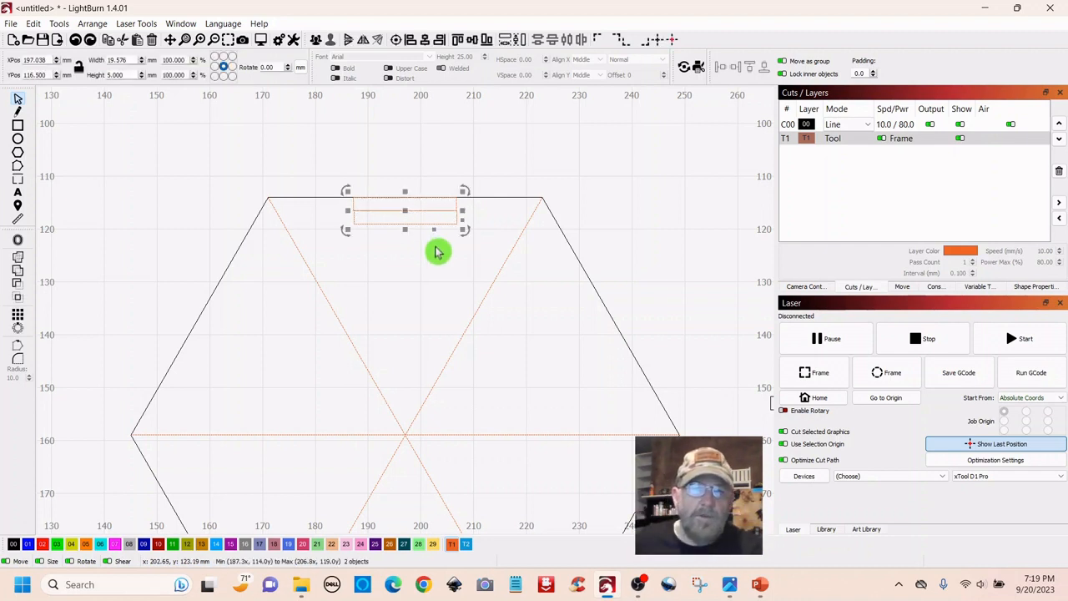
pyautogui.hotkey('ctrl', 'z')
pyautogui.hotkey('ctrl', 'z')
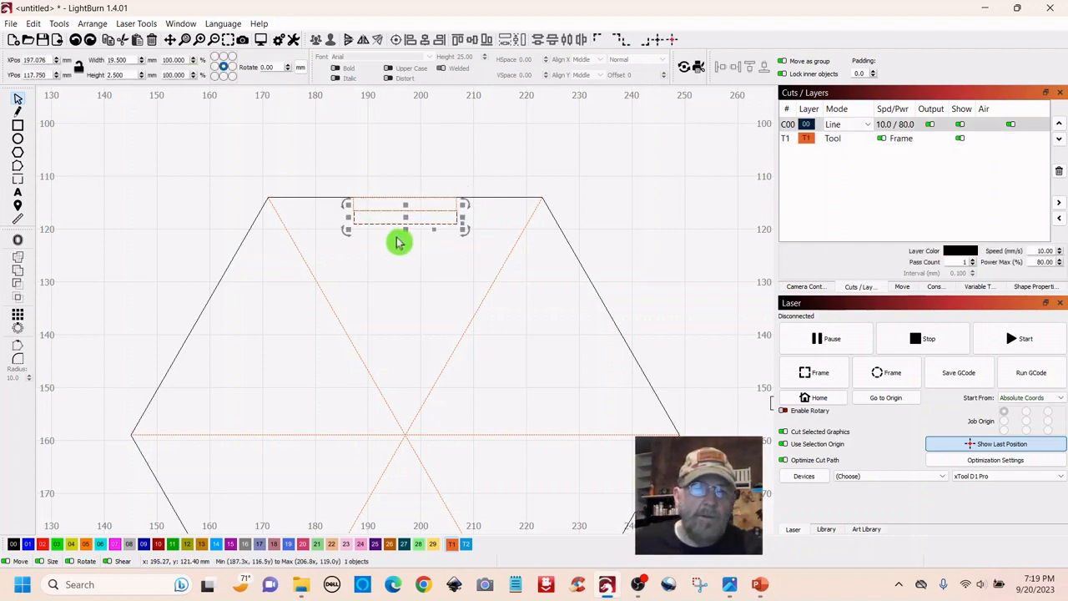
# Realign the black rectangle directly beneath the T1 spacer, to X 197, Y 117.75 mm, with their side edges flush
pyautogui.scroll(4, 386, 242)
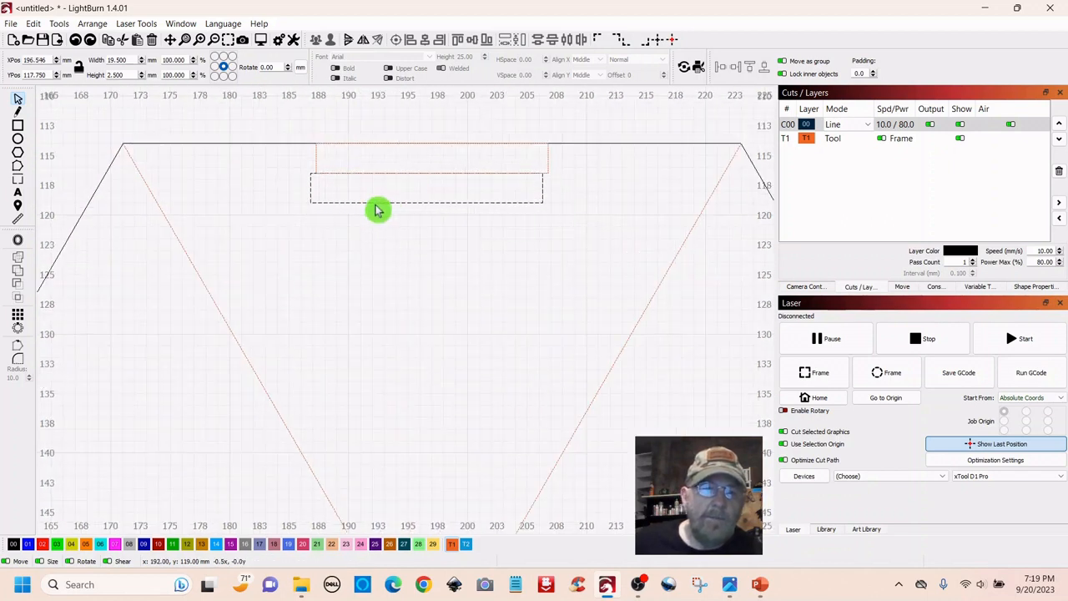
pyautogui.moveTo(377, 210); pyautogui.dragTo(380, 221)
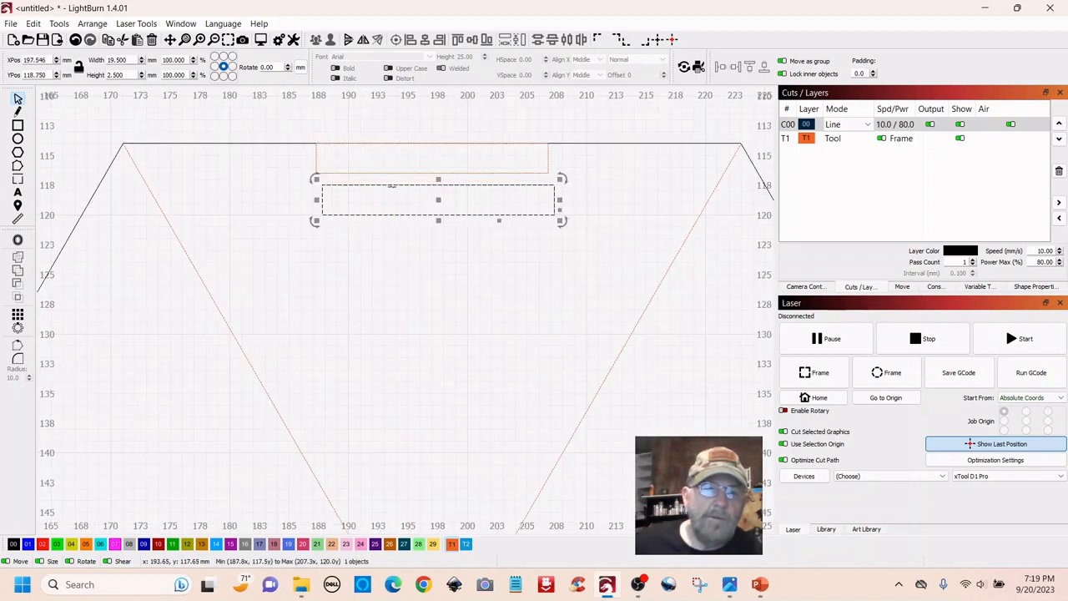
pyautogui.moveTo(390, 184); pyautogui.dragTo(388, 192)
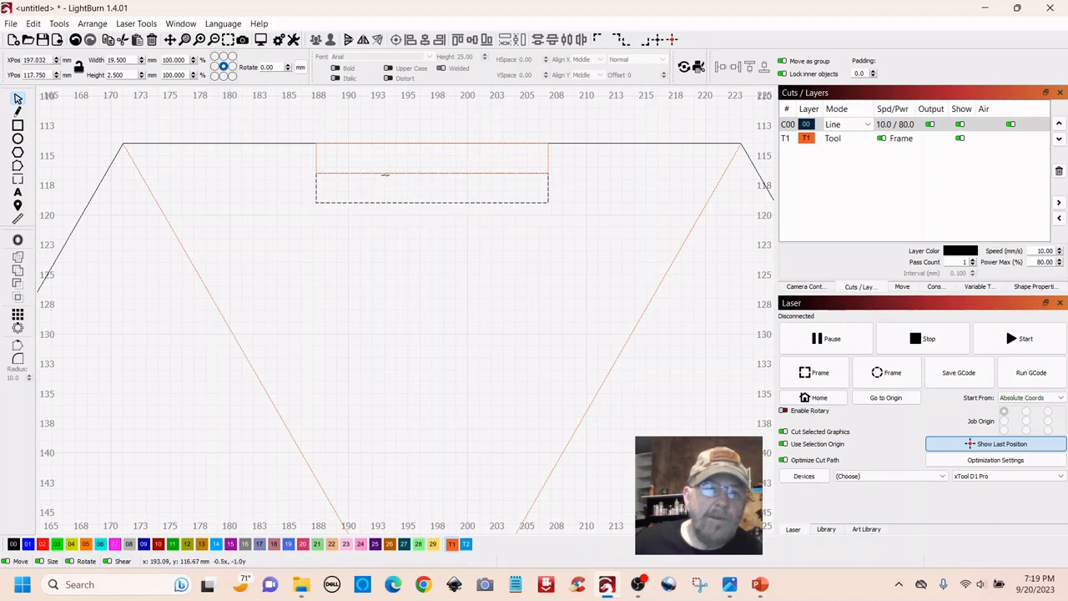
pyautogui.moveTo(384, 175); pyautogui.dragTo(388, 172)
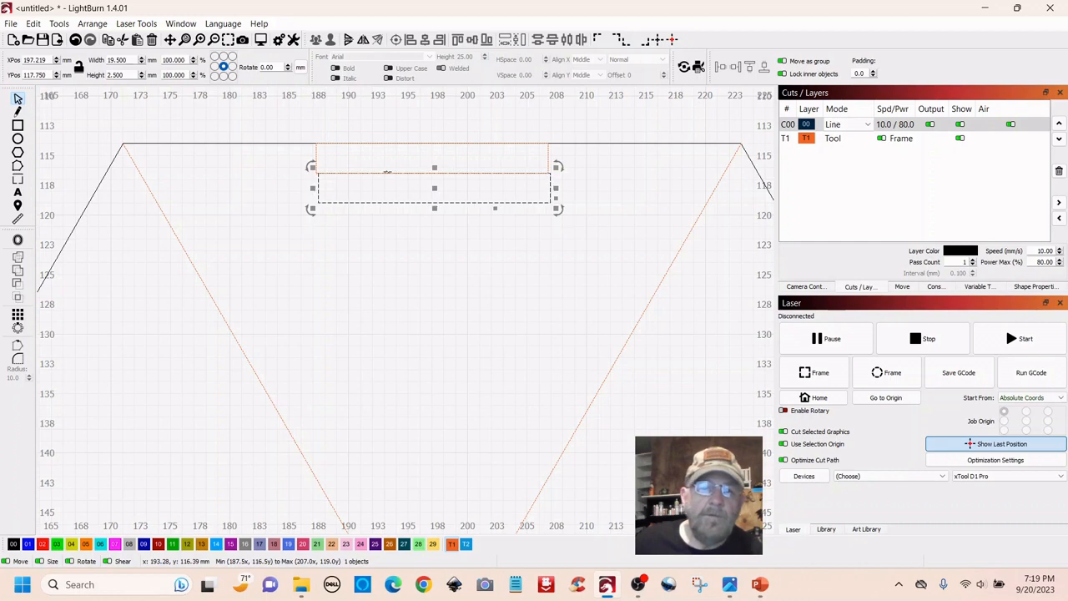
pyautogui.click(385, 173)
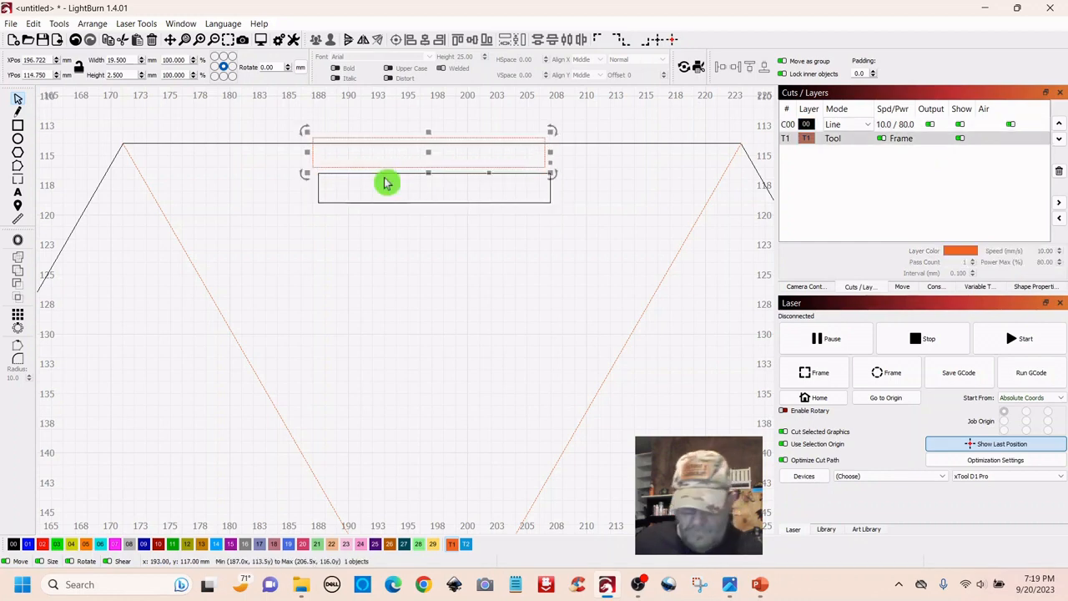
pyautogui.hotkey('ctrl', 'z')
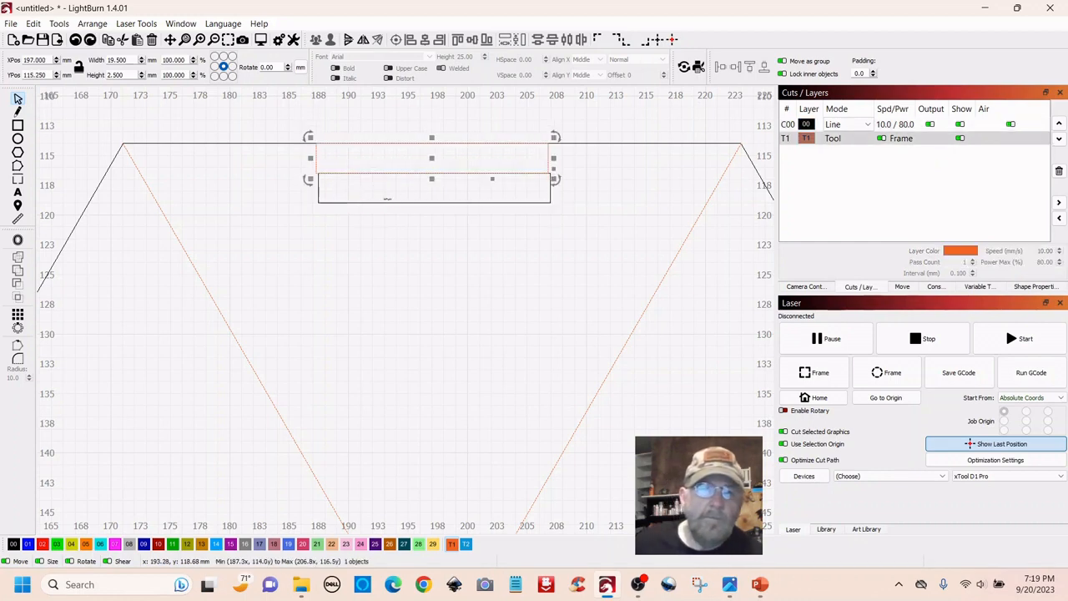
pyautogui.click(381, 202)
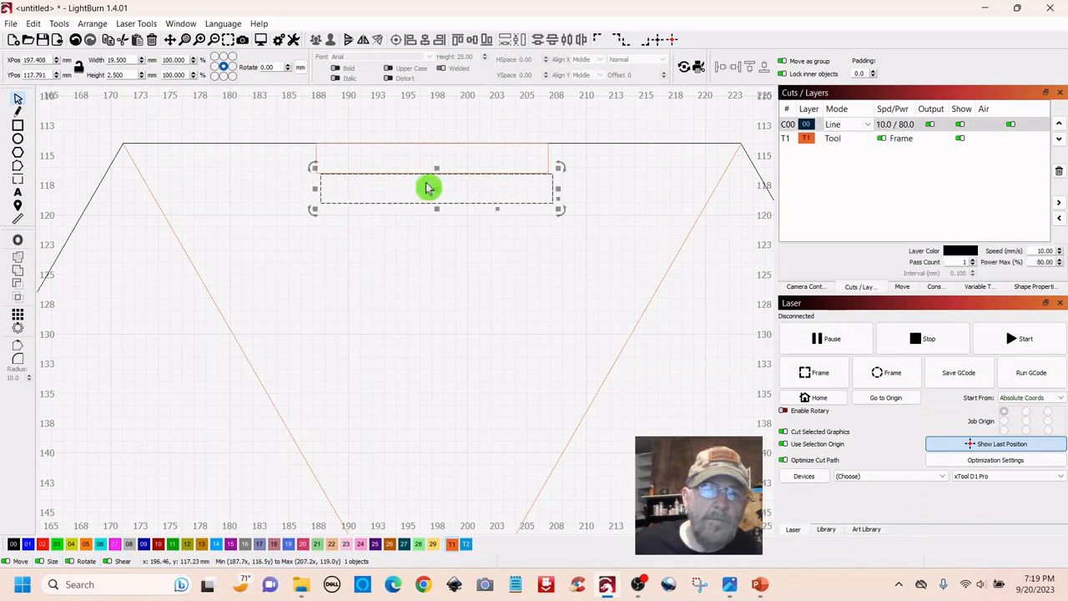
pyautogui.moveTo(434, 187); pyautogui.dragTo(432, 193)
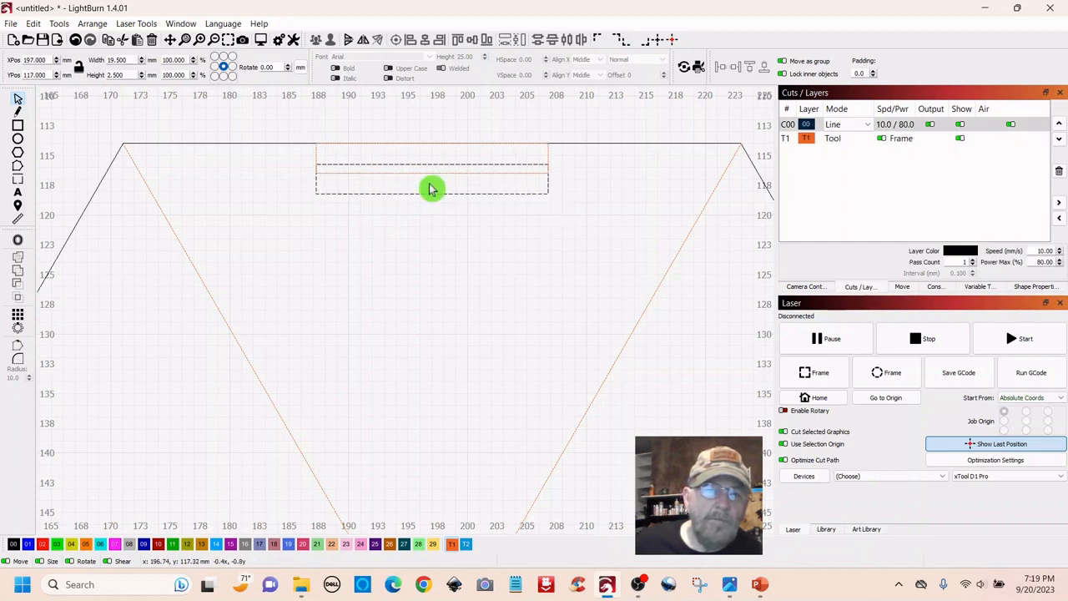
pyautogui.moveTo(432, 201); pyautogui.dragTo(409, 174)
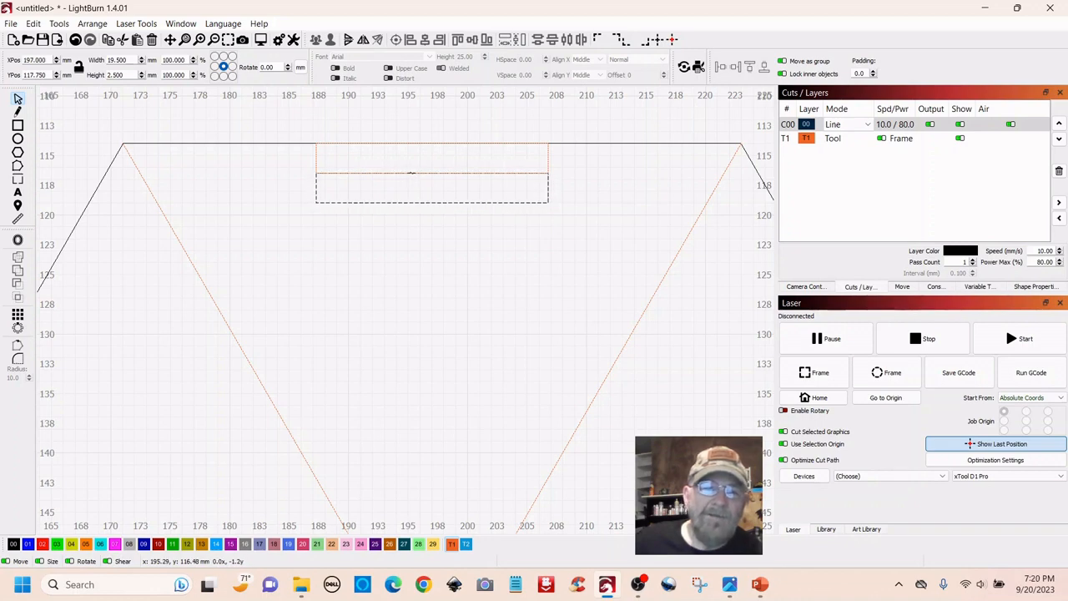
pyautogui.moveTo(411, 173); pyautogui.dragTo(411, 172)
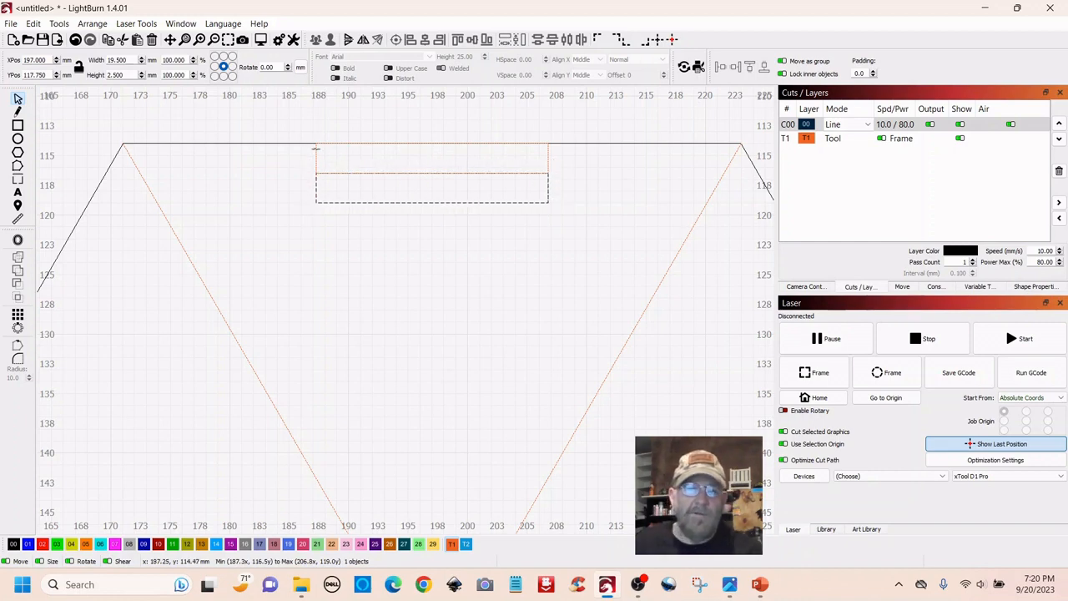
# Assign the lower rectangle to tool layer T1 along with the spacer above it and group the two rectangles
pyautogui.keyDown('shift'); pyautogui.click(315, 148); pyautogui.keyUp('shift')
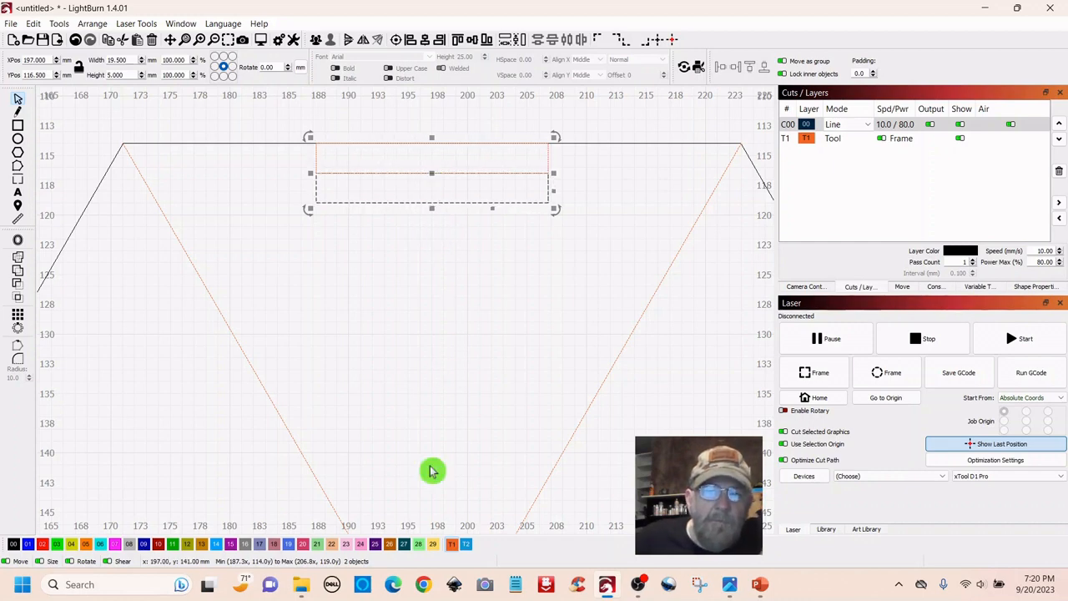
pyautogui.click(452, 544)
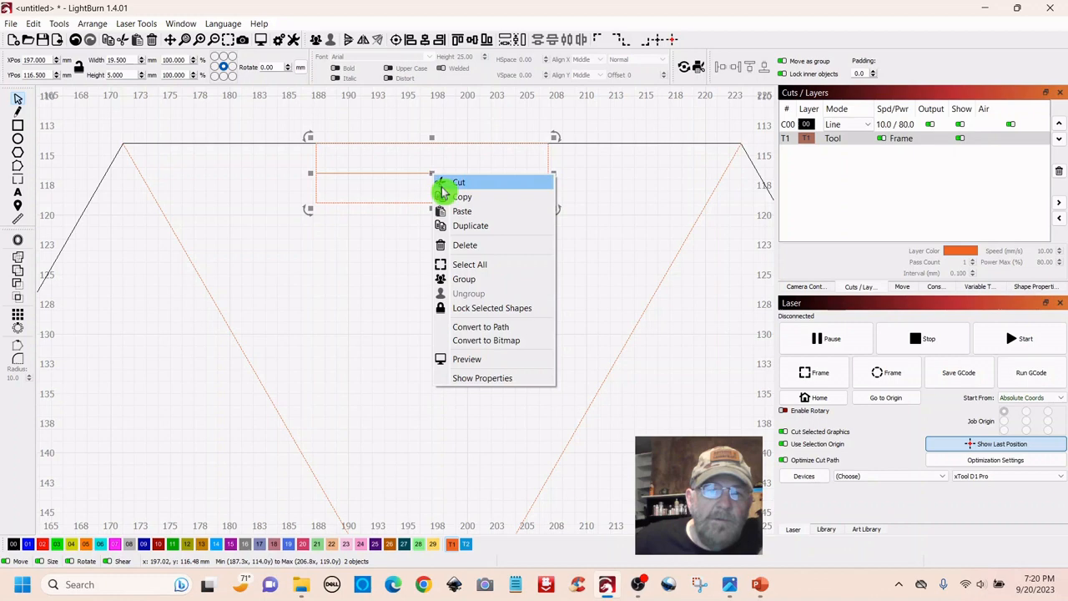
pyautogui.click(465, 279)
pyautogui.click(415, 250)
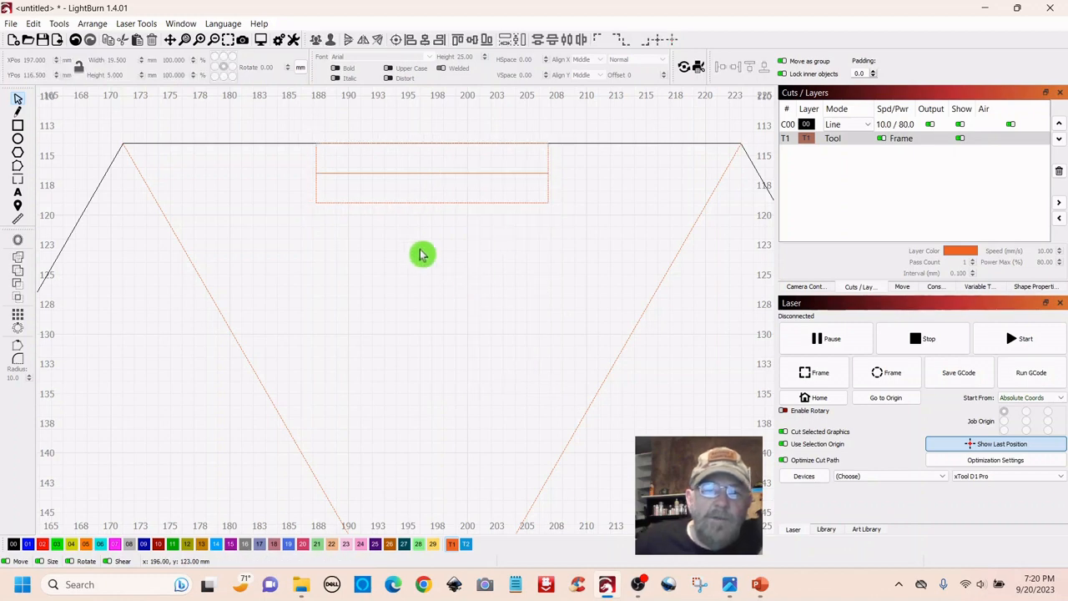
# Move the upper spare rectangle beside the hexagon exactly over the lower T1 spacer, to about X 197, Y 117.75 mm
pyautogui.scroll(-3, 426, 257)
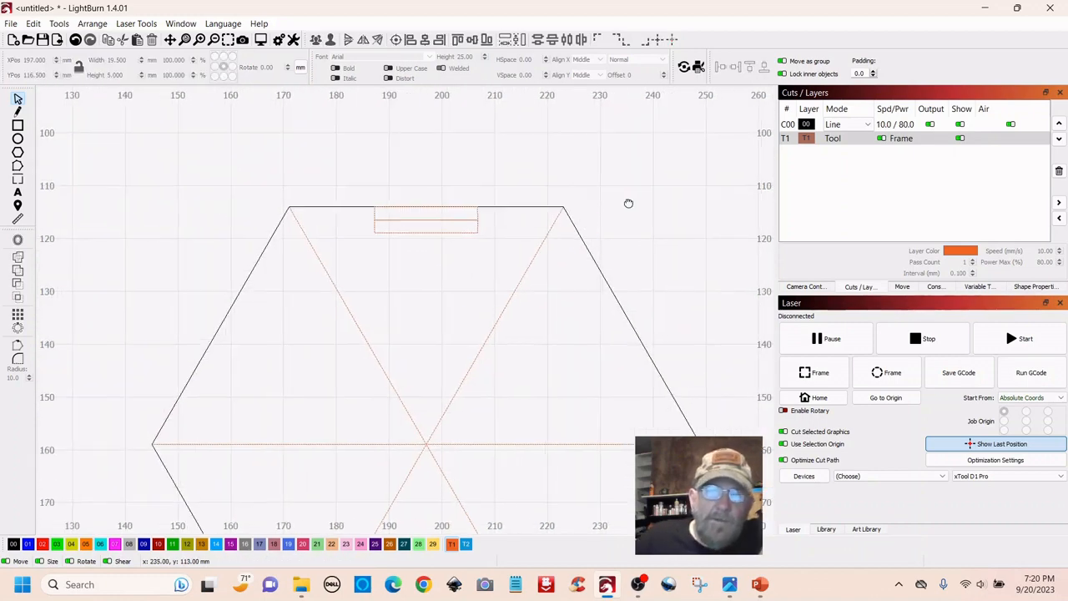
pyautogui.moveTo(627, 203); pyautogui.dragTo(456, 177)
pyautogui.scroll(-1, 455, 177)
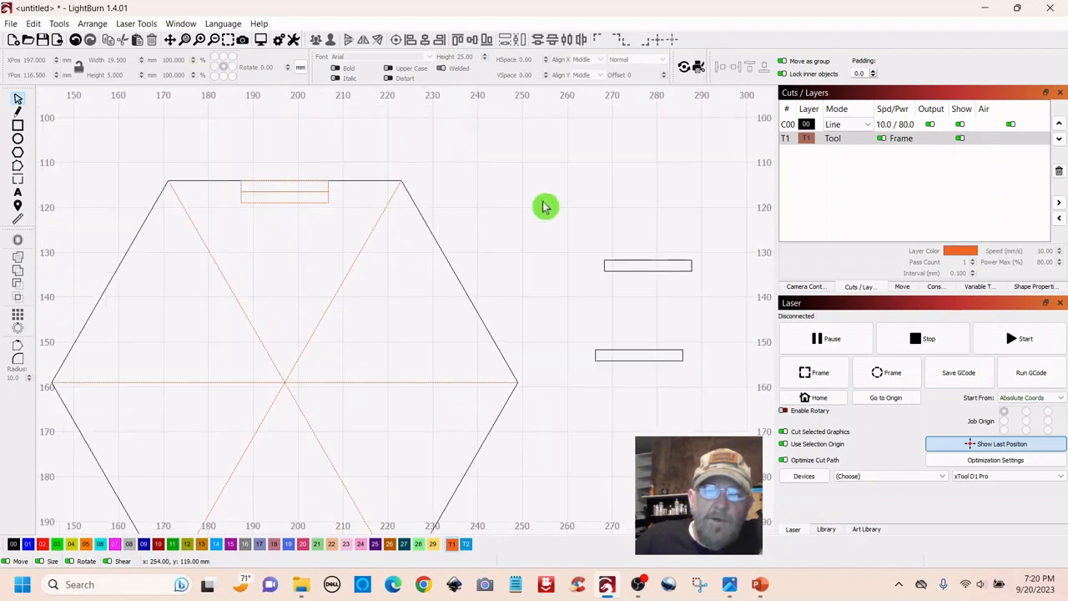
pyautogui.moveTo(696, 231); pyautogui.dragTo(653, 302)
pyautogui.moveTo(649, 265); pyautogui.dragTo(282, 233)
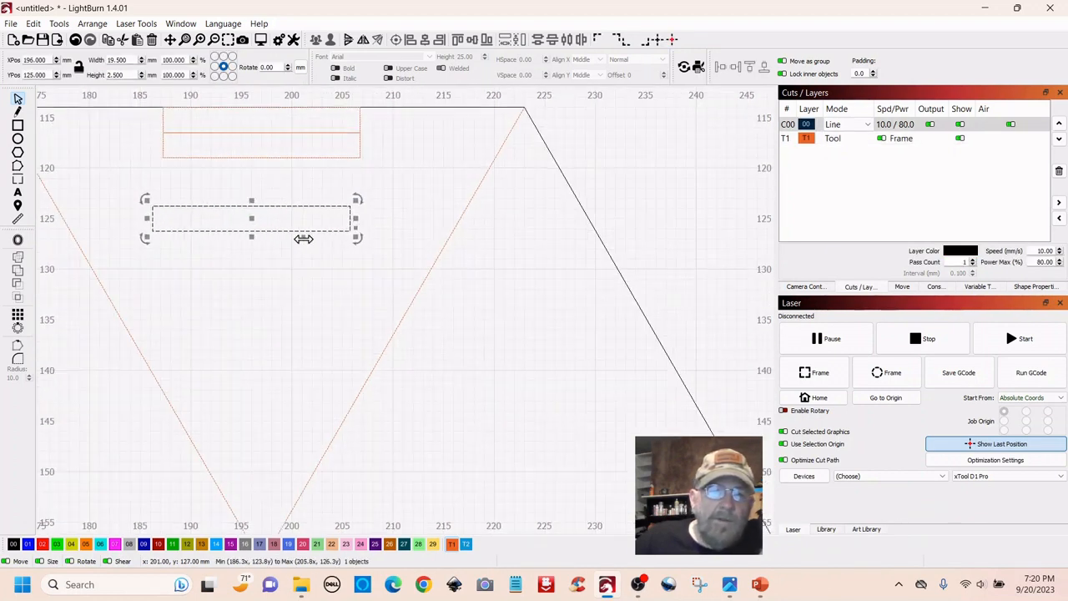
pyautogui.scroll(3, 283, 233)
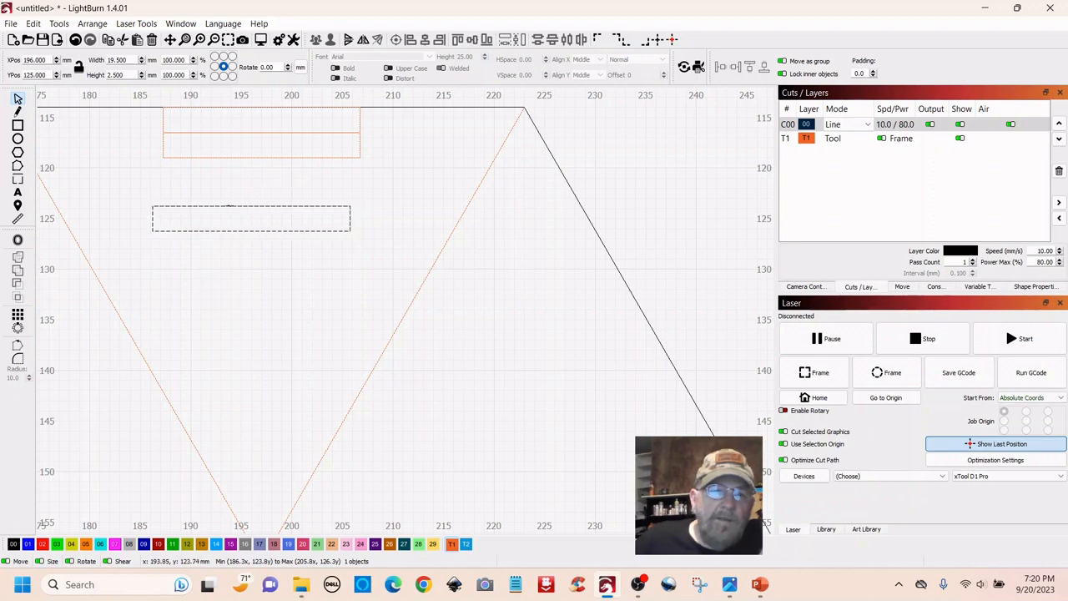
pyautogui.moveTo(230, 207); pyautogui.dragTo(240, 135)
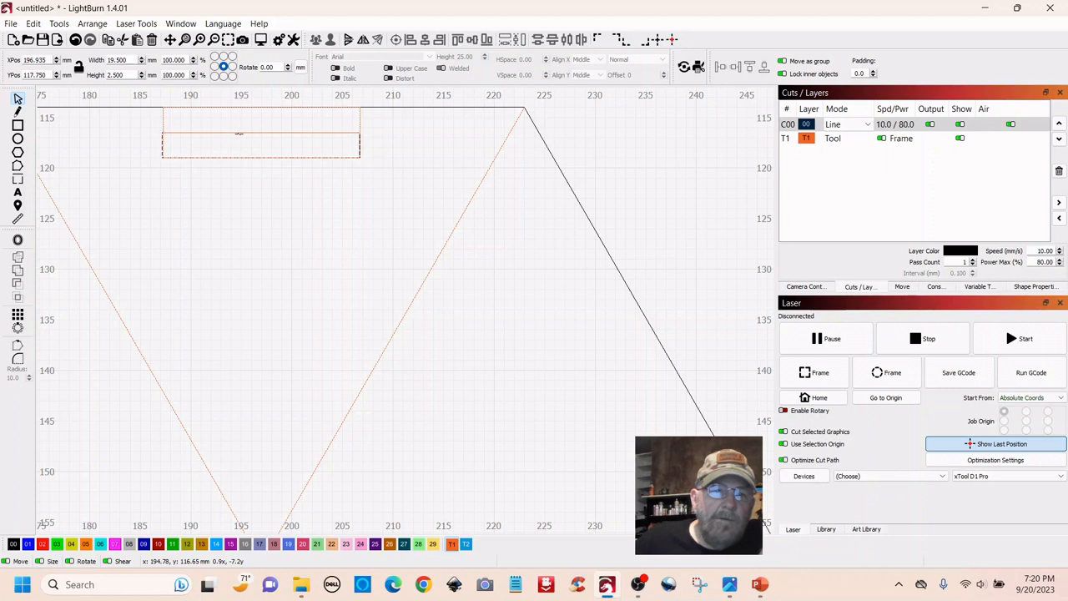
# Group the newly placed black slot rectangle with the hexagon outline and select the resulting group
pyautogui.scroll(-3, 274, 203)
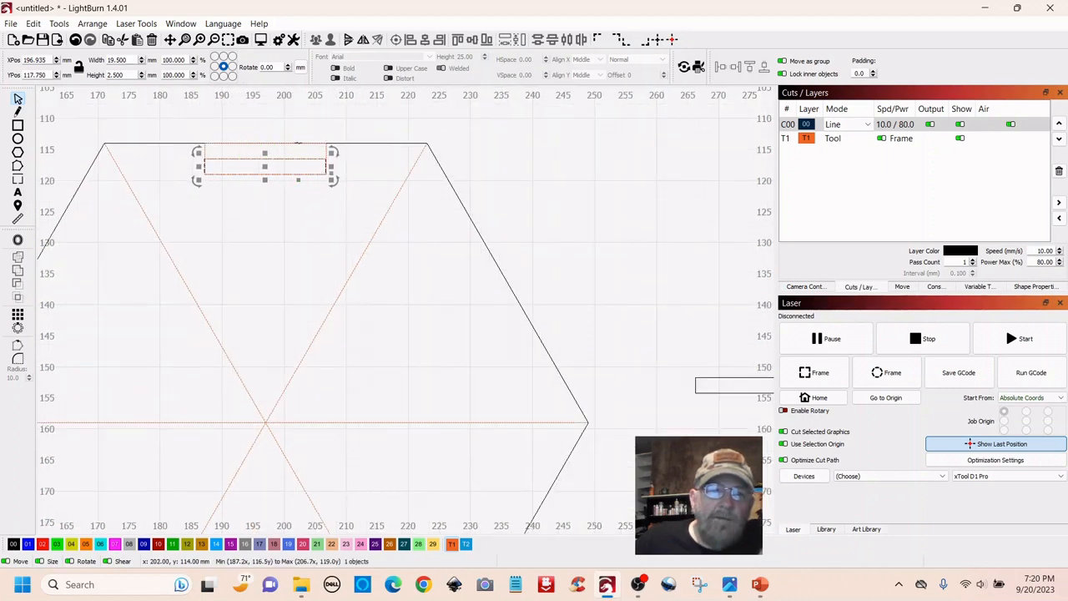
pyautogui.moveTo(549, 208); pyautogui.dragTo(640, 210)
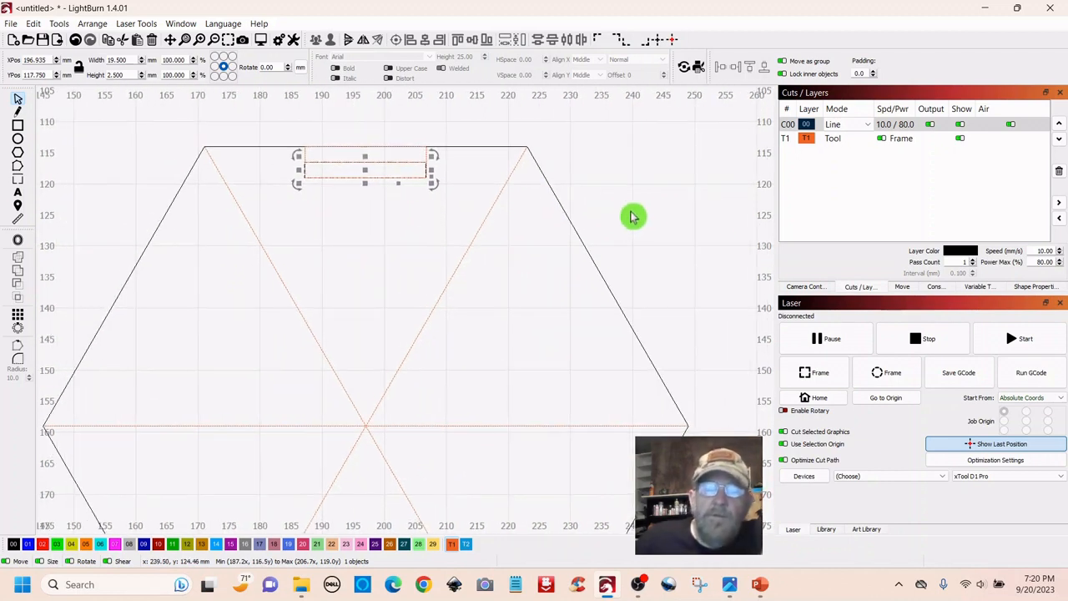
pyautogui.scroll(2, 626, 215)
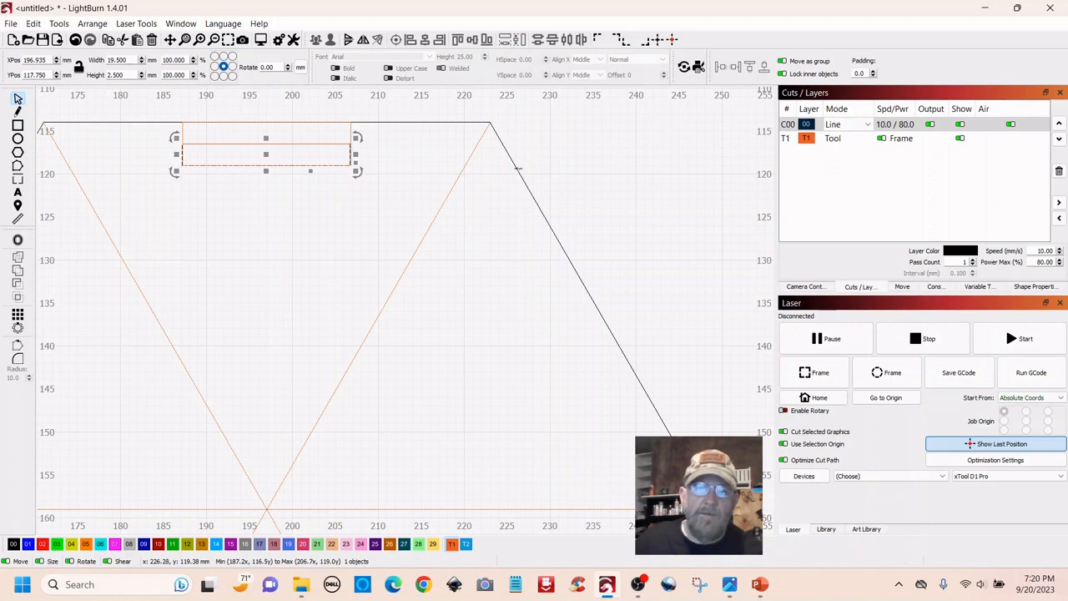
pyautogui.keyDown('shift'); pyautogui.click(517, 168); pyautogui.keyUp('shift')
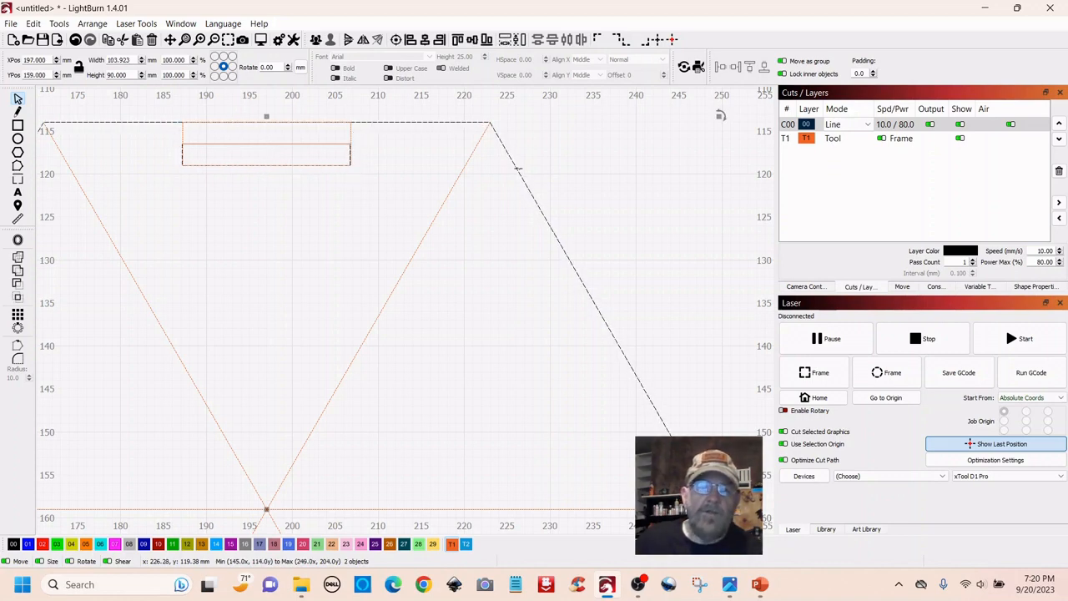
pyautogui.scroll(-2, 539, 181)
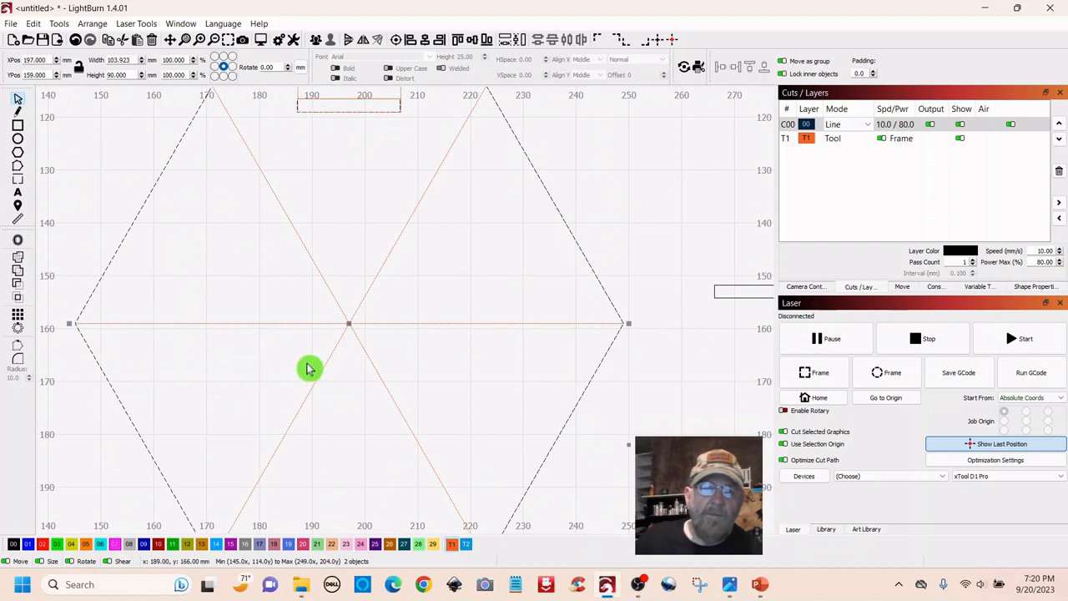
pyautogui.rightClick(350, 325)
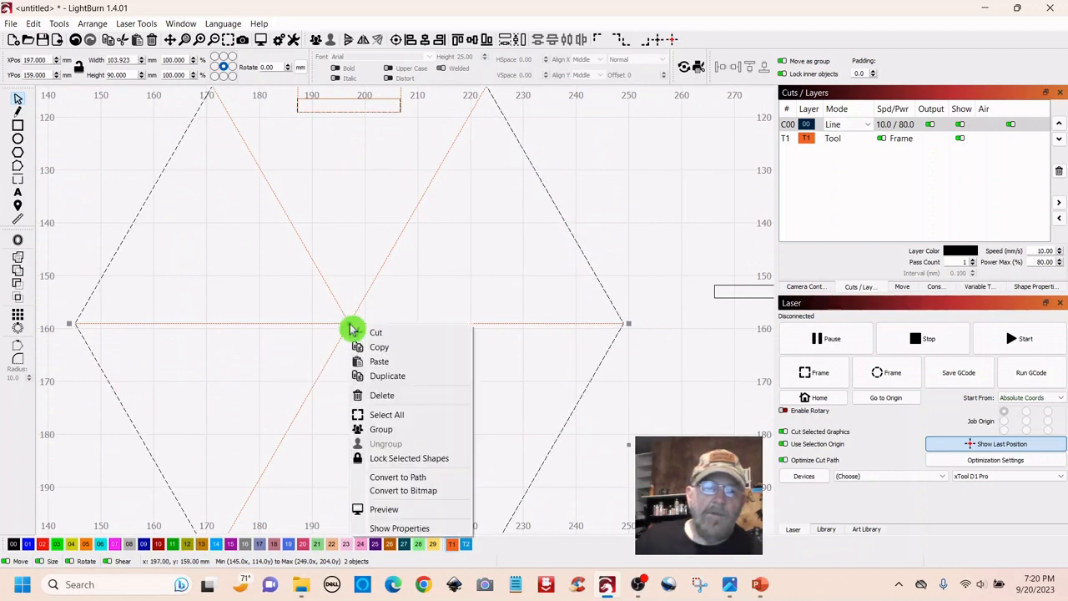
pyautogui.click(380, 429)
pyautogui.scroll(4, 441, 320)
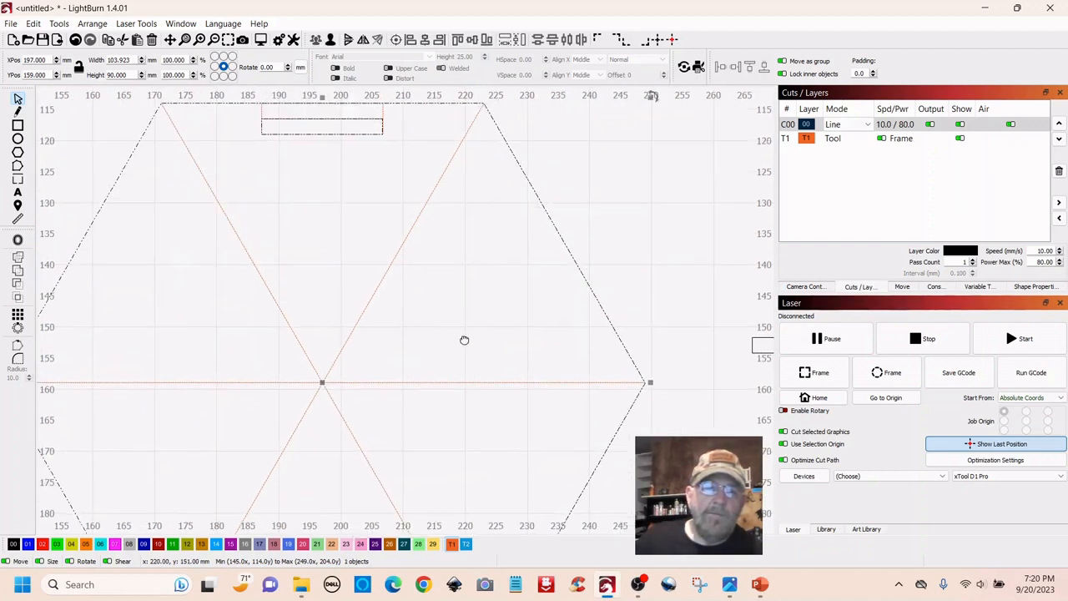
pyautogui.click(736, 209)
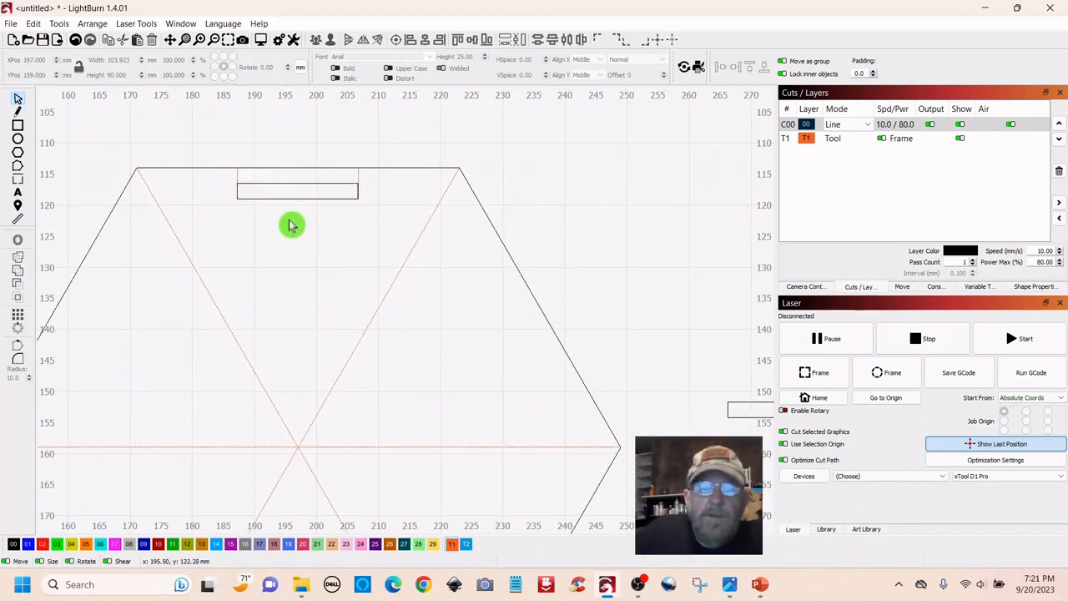
pyautogui.click(479, 201)
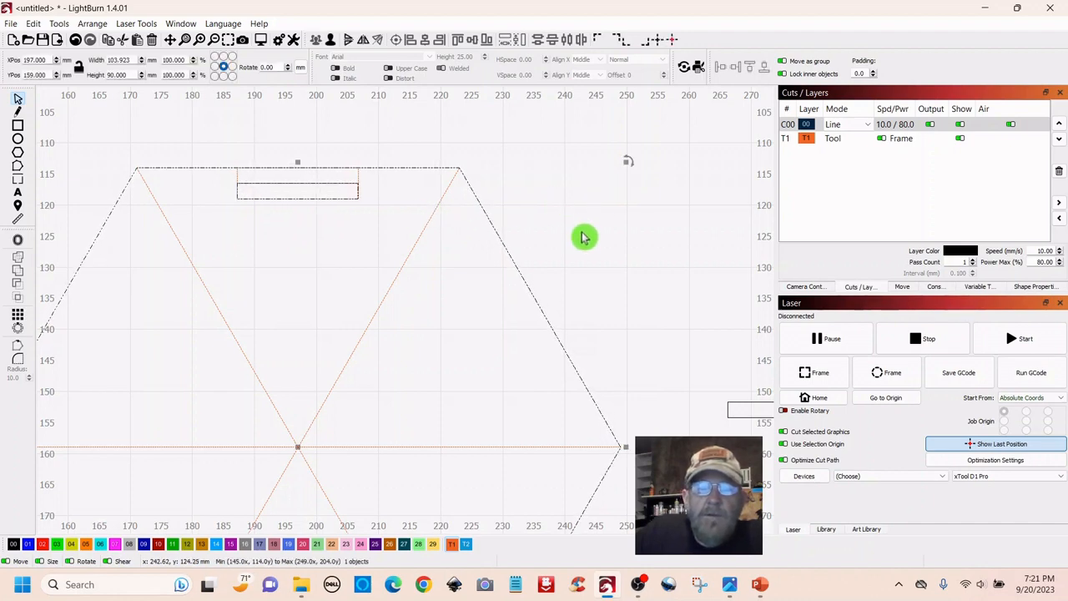
# Rotate the grouped hexagon and slot about 60 degrees clockwise, bringing the slot to the hexagon's upper-right side
pyautogui.scroll(-3, 588, 236)
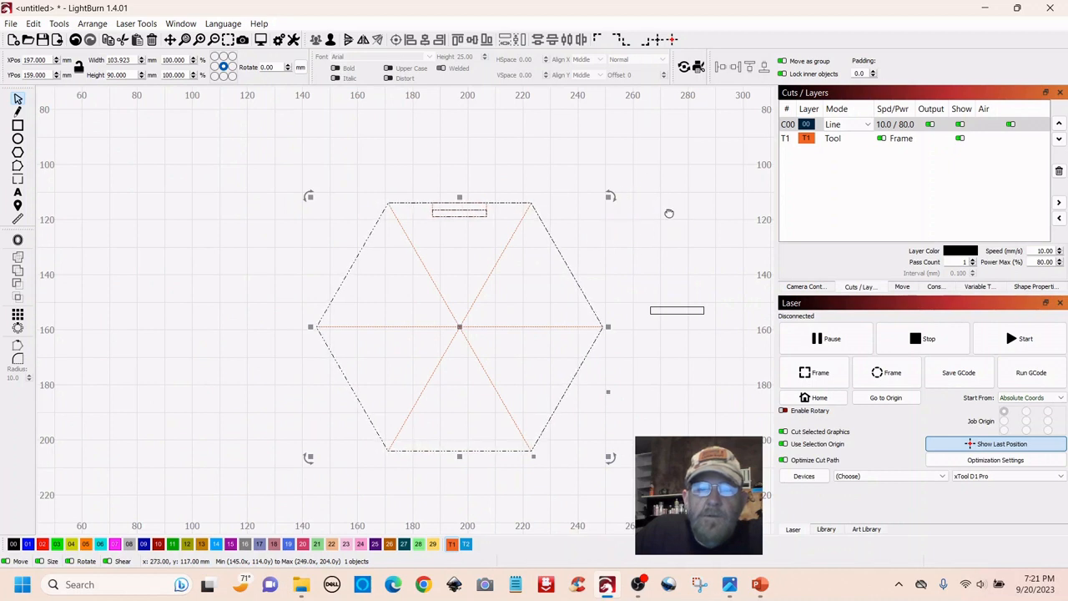
pyautogui.moveTo(670, 212); pyautogui.dragTo(551, 214)
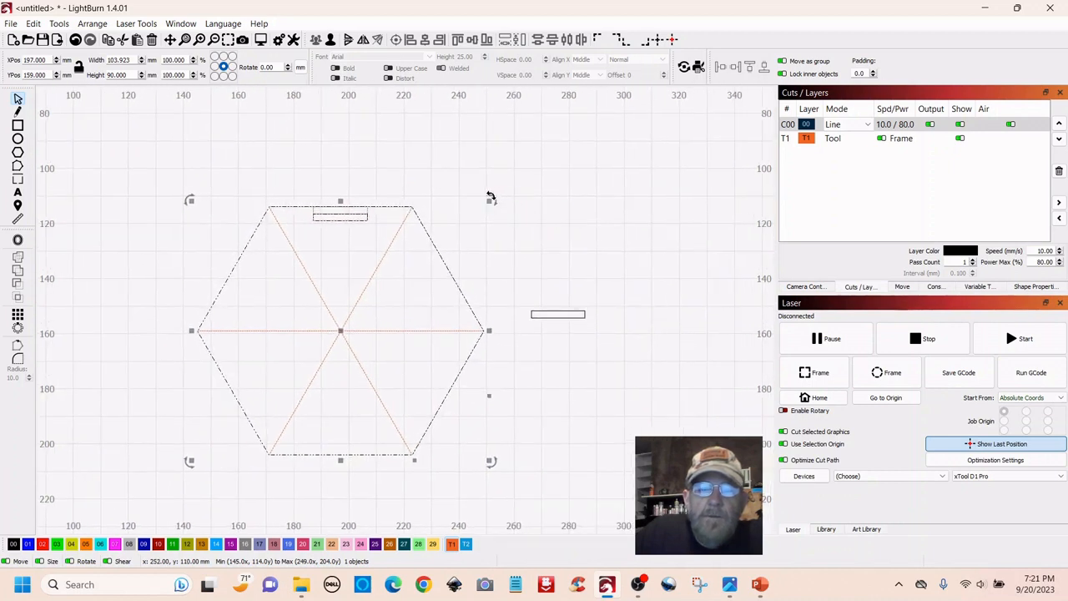
pyautogui.moveTo(491, 197); pyautogui.dragTo(559, 408)
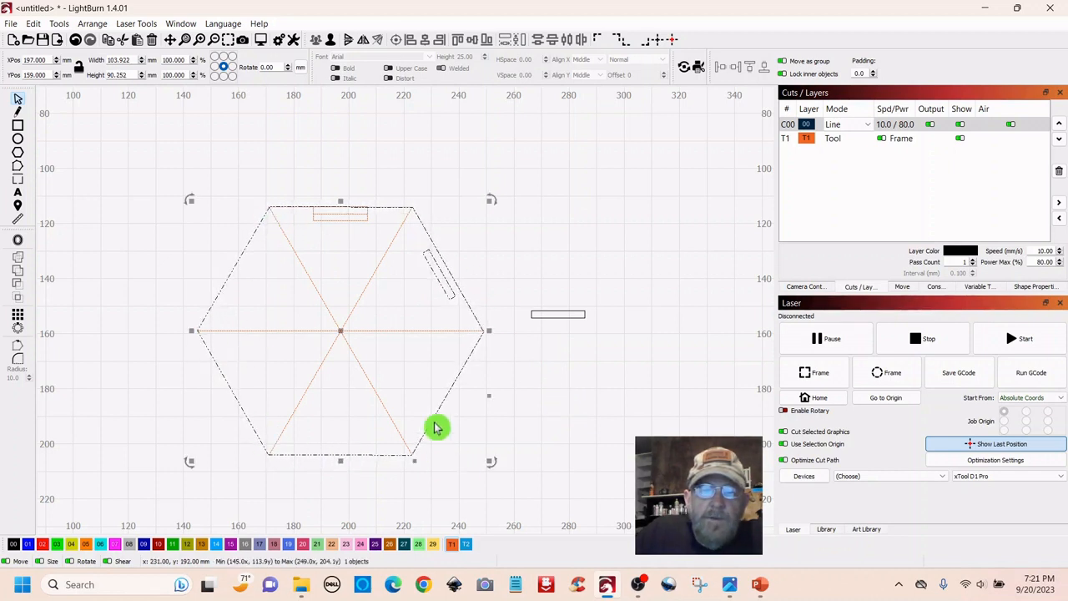
pyautogui.click(613, 244)
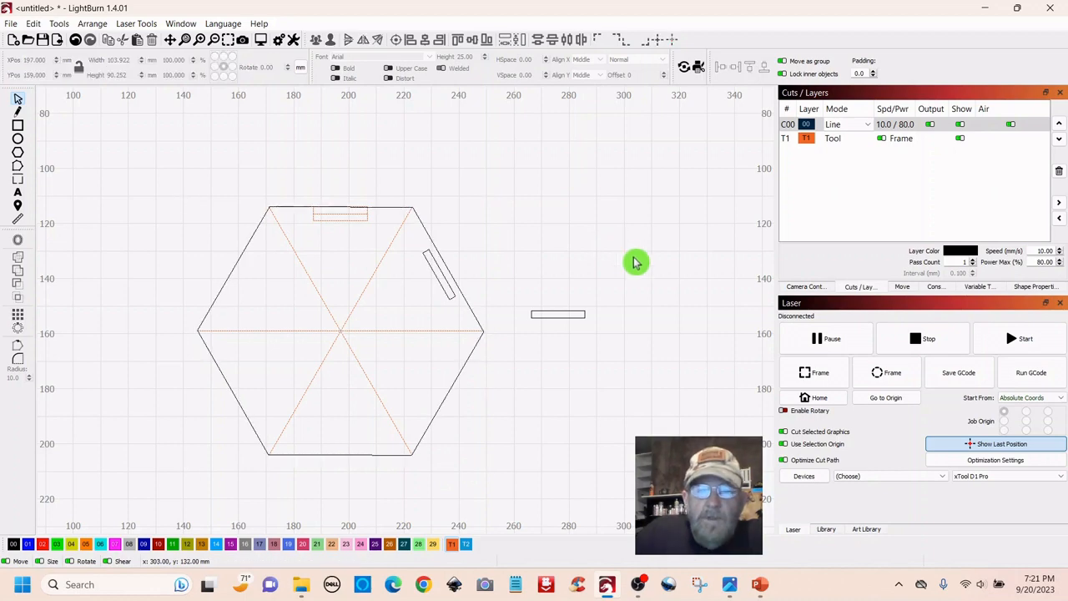
# Duplicate the spare 19.5 x 2.5 mm rectangle twice, placing the copies above it at X 272, Y 129 and X 274, Y 140 mm
pyautogui.scroll(3, 634, 261)
pyautogui.moveTo(504, 255); pyautogui.dragTo(634, 205)
pyautogui.scroll(-1, 647, 212)
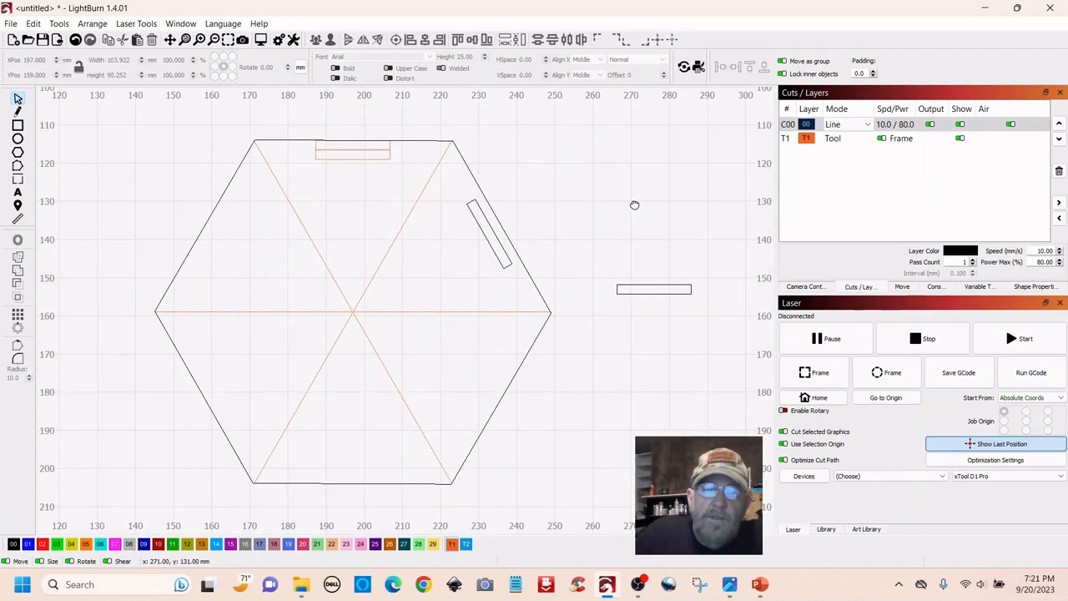
pyautogui.moveTo(700, 265); pyautogui.dragTo(610, 330)
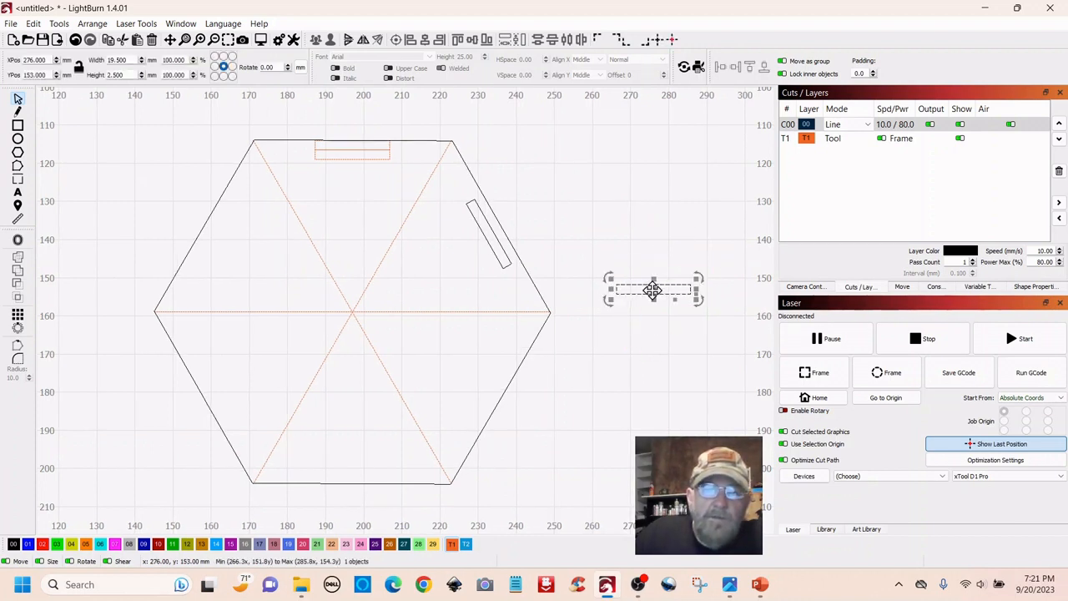
pyautogui.rightClick(652, 290)
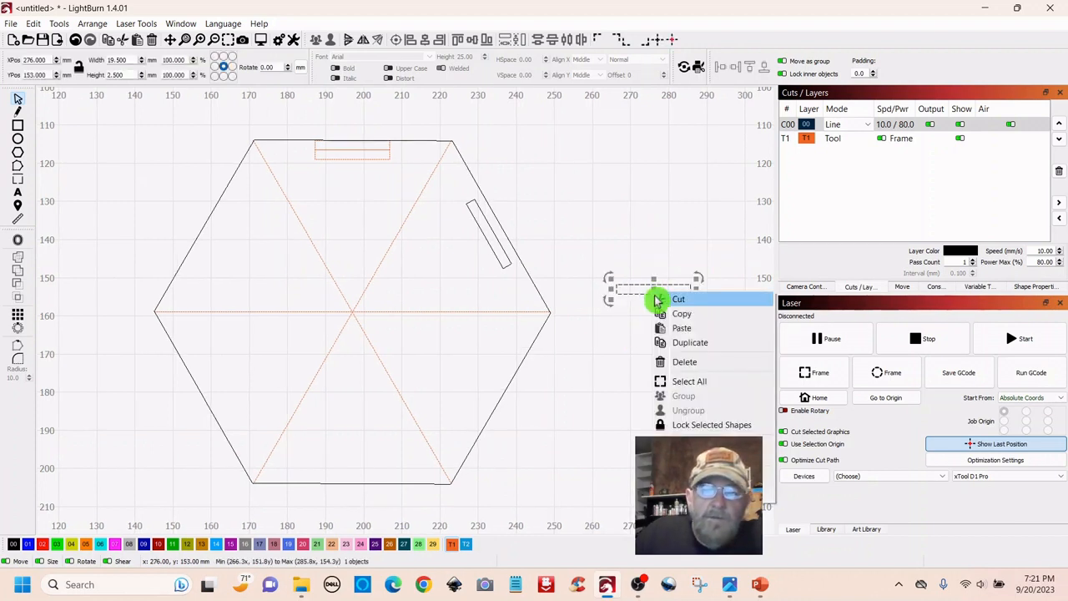
pyautogui.click(684, 343)
pyautogui.moveTo(644, 288); pyautogui.dragTo(653, 218)
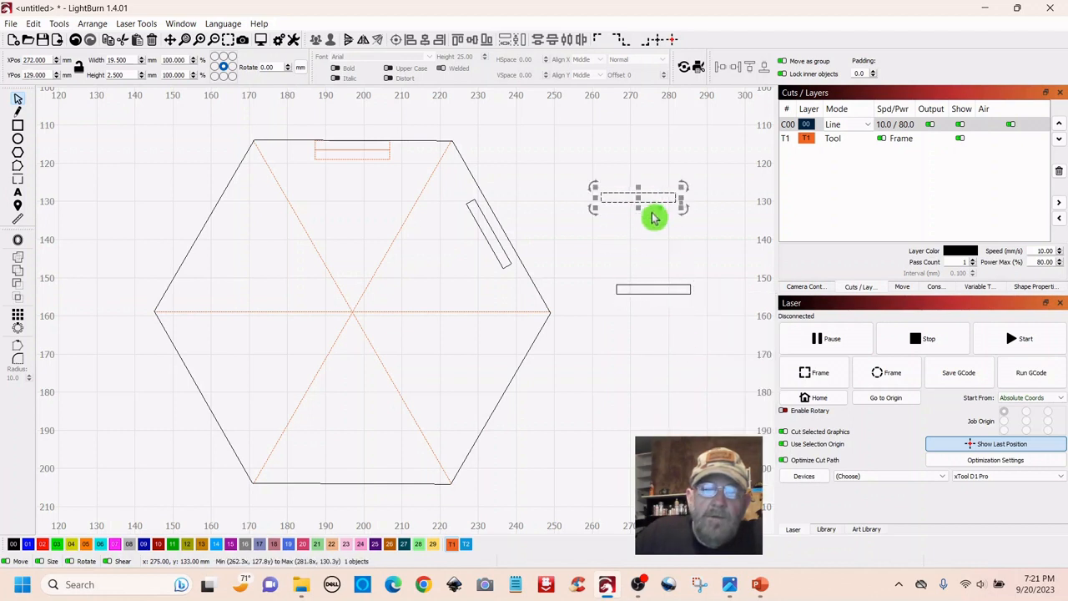
pyautogui.rightClick(640, 197)
pyautogui.click(665, 250)
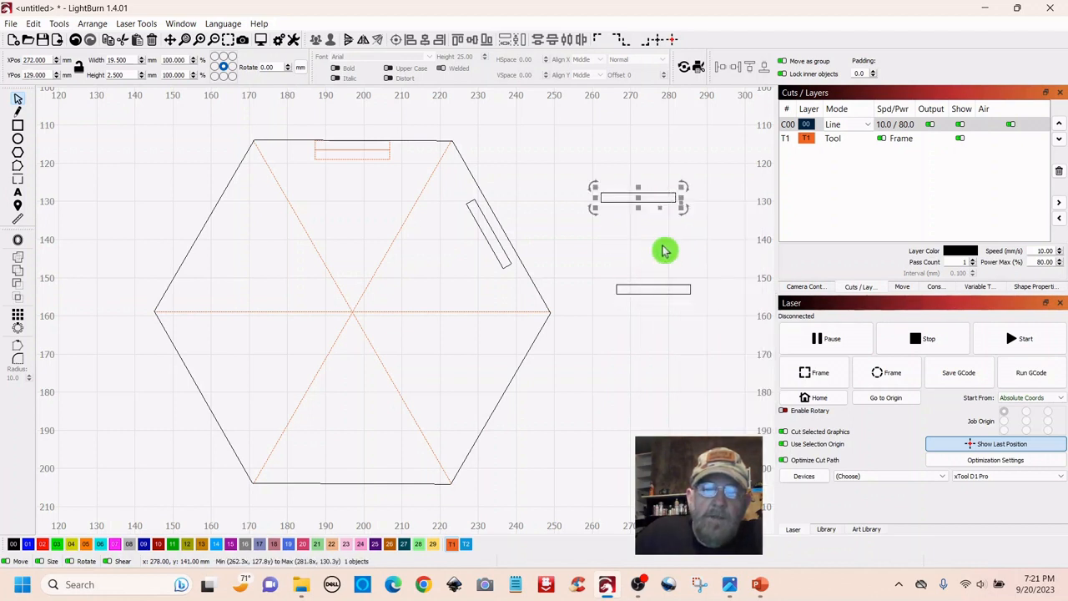
pyautogui.moveTo(639, 197); pyautogui.dragTo(648, 239)
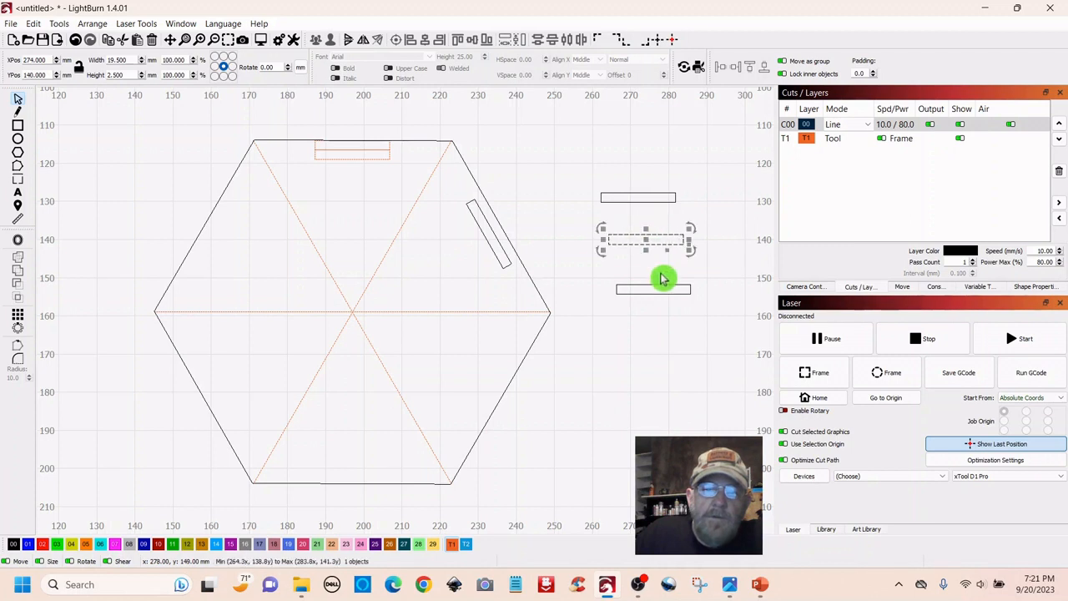
# Duplicate the lowest spare rectangle and place the copy exactly over the lower T1 spacer, at X 197, Y 117.75 mm
pyautogui.click(661, 278)
pyautogui.click(653, 289)
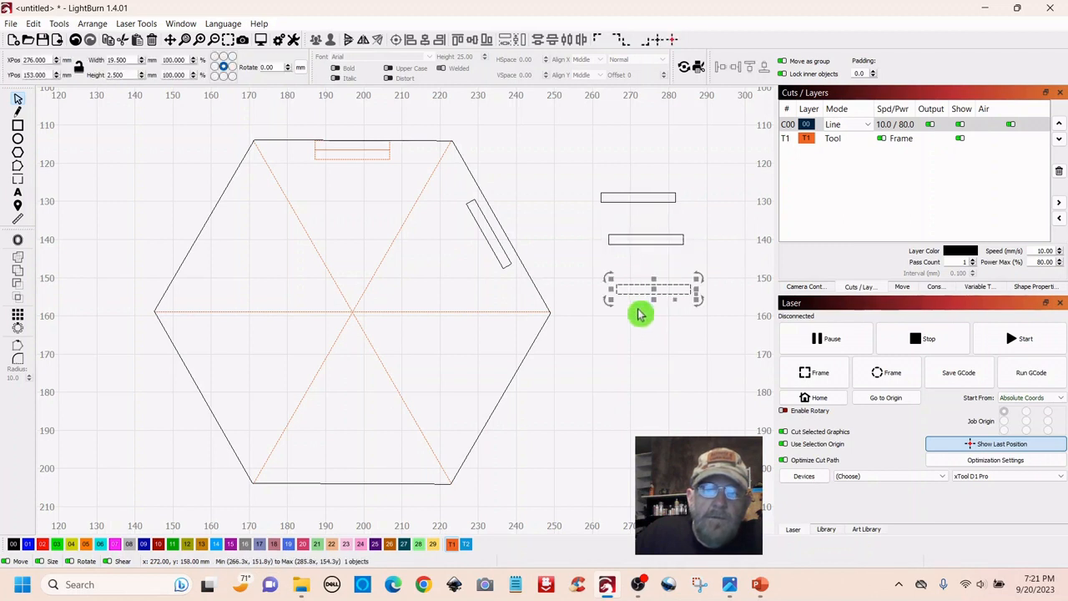
pyautogui.rightClick(652, 290)
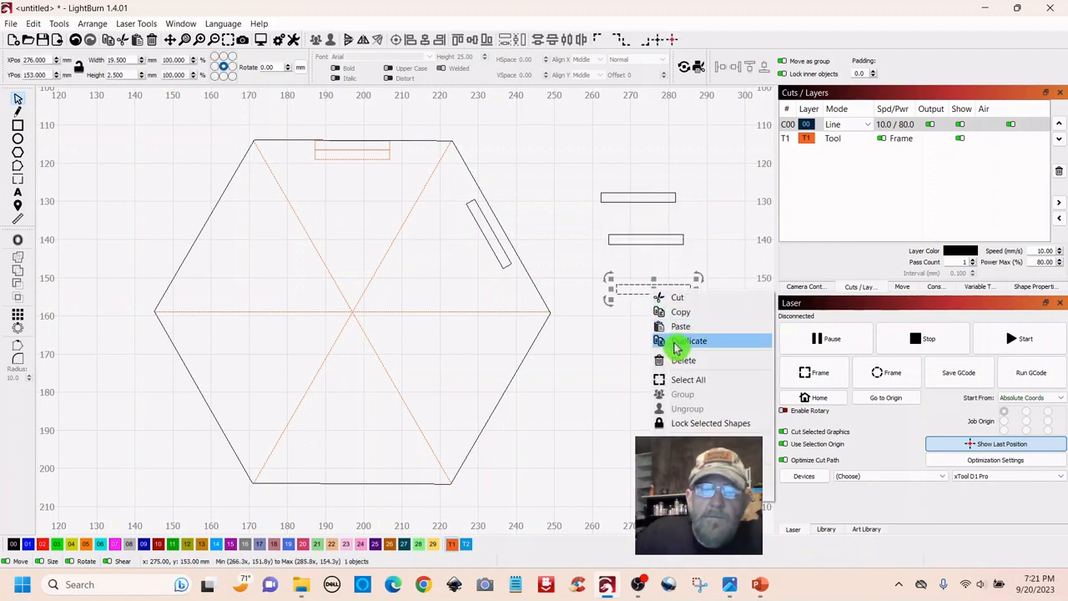
pyautogui.click(677, 340)
pyautogui.moveTo(651, 289); pyautogui.dragTo(351, 153)
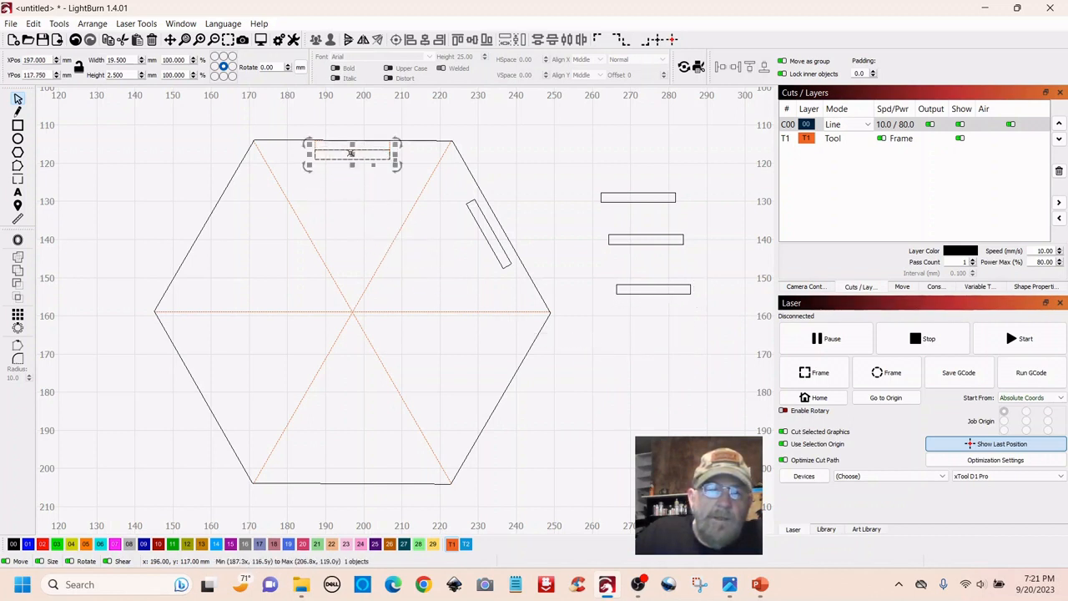
# Group the new slot rectangle with the hexagon group and rotate the result about 60 degrees clockwise
pyautogui.keyDown('shift'); pyautogui.click(466, 163); pyautogui.keyUp('shift')
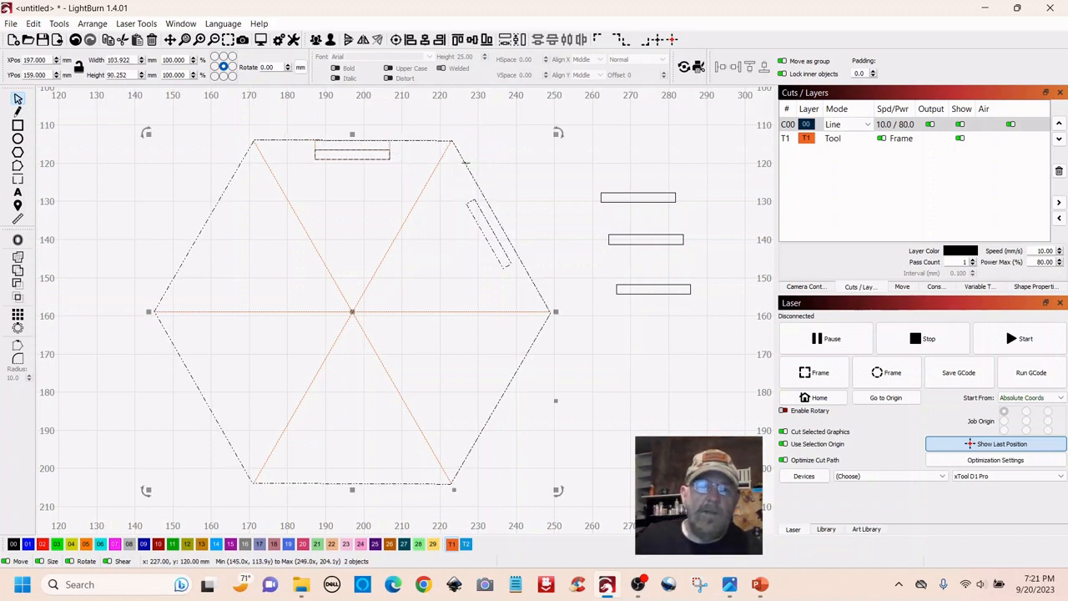
pyautogui.rightClick(351, 310)
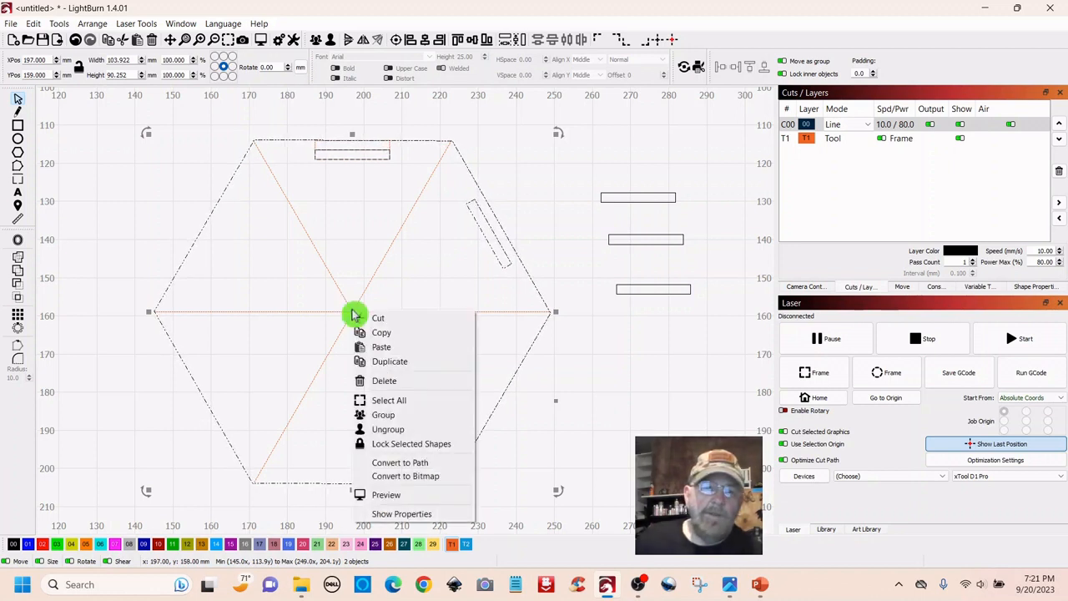
pyautogui.click(380, 415)
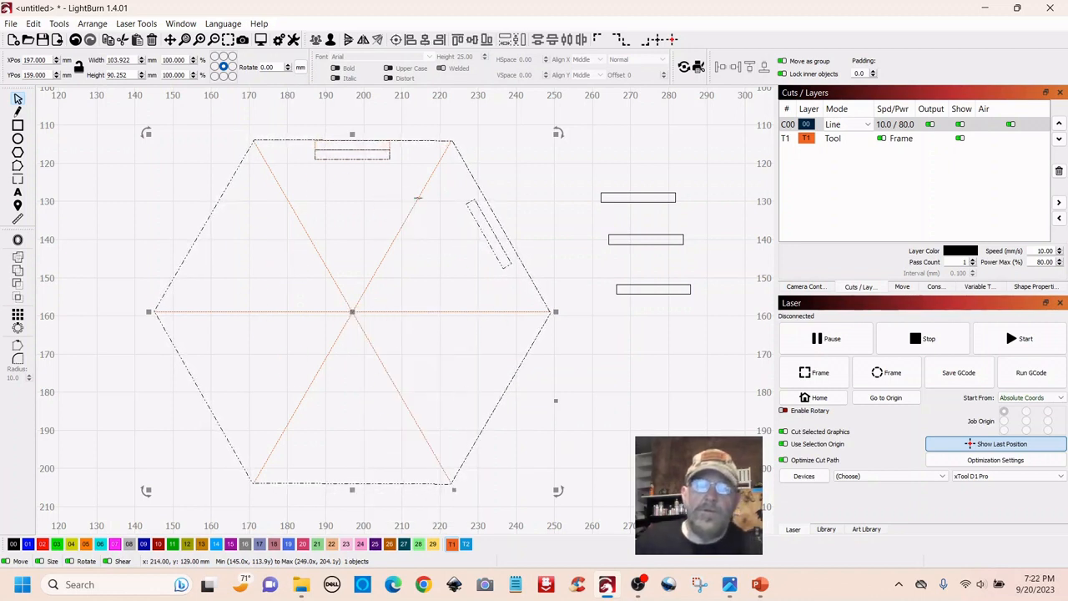
pyautogui.click(654, 128)
pyautogui.click(458, 152)
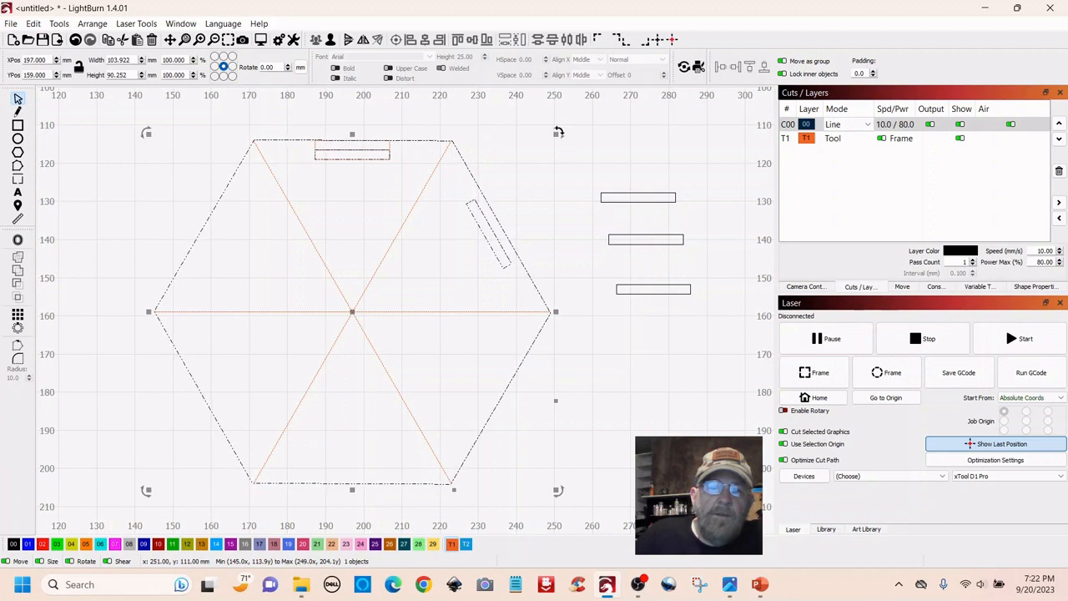
pyautogui.moveTo(559, 132); pyautogui.dragTo(606, 398)
# Move the uppermost of the three spare rectangles exactly over the lower T1 spacer, at X 197, Y 117.75 mm
pyautogui.moveTo(651, 171); pyautogui.dragTo(357, 187)
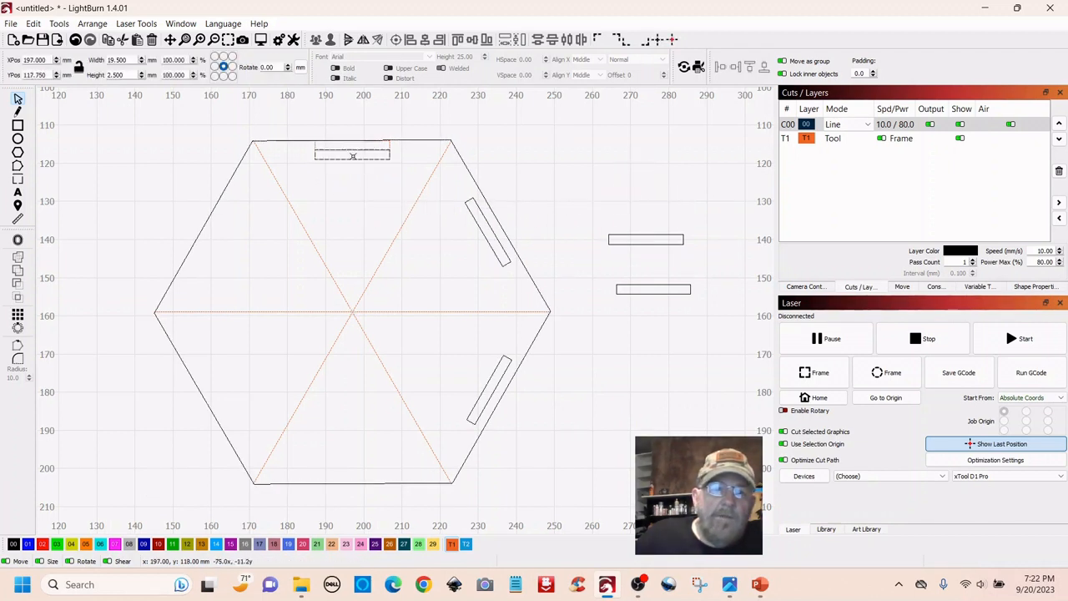
pyautogui.moveTo(352, 156); pyautogui.dragTo(355, 156)
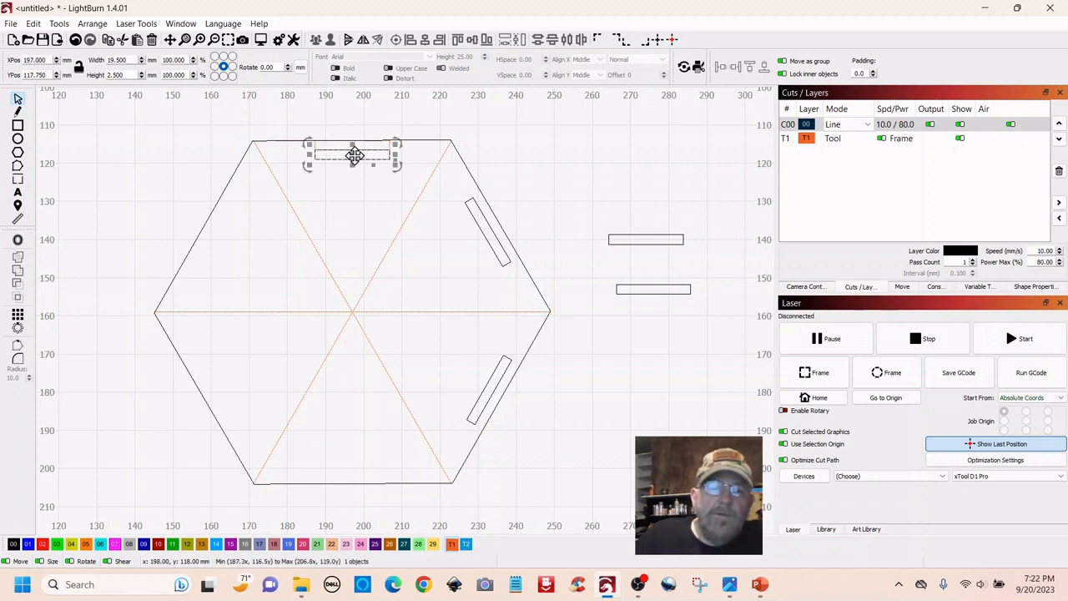
# Group the third slot rectangle with the hexagon group and rotate everything about 60 degrees clockwise
pyautogui.keyDown('shift'); pyautogui.click(466, 167); pyautogui.keyUp('shift')
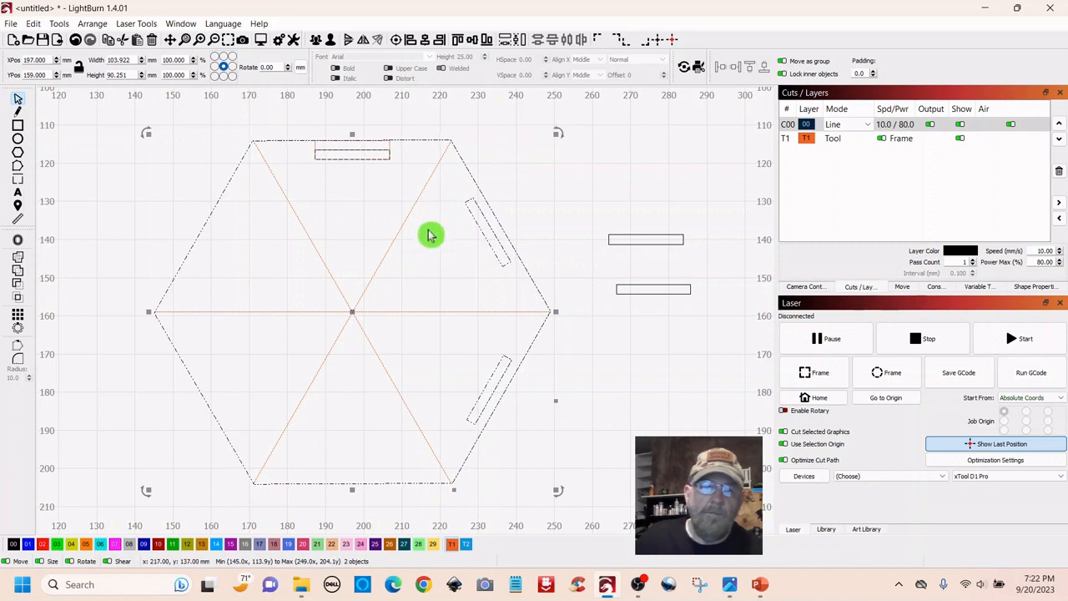
pyautogui.rightClick(352, 313)
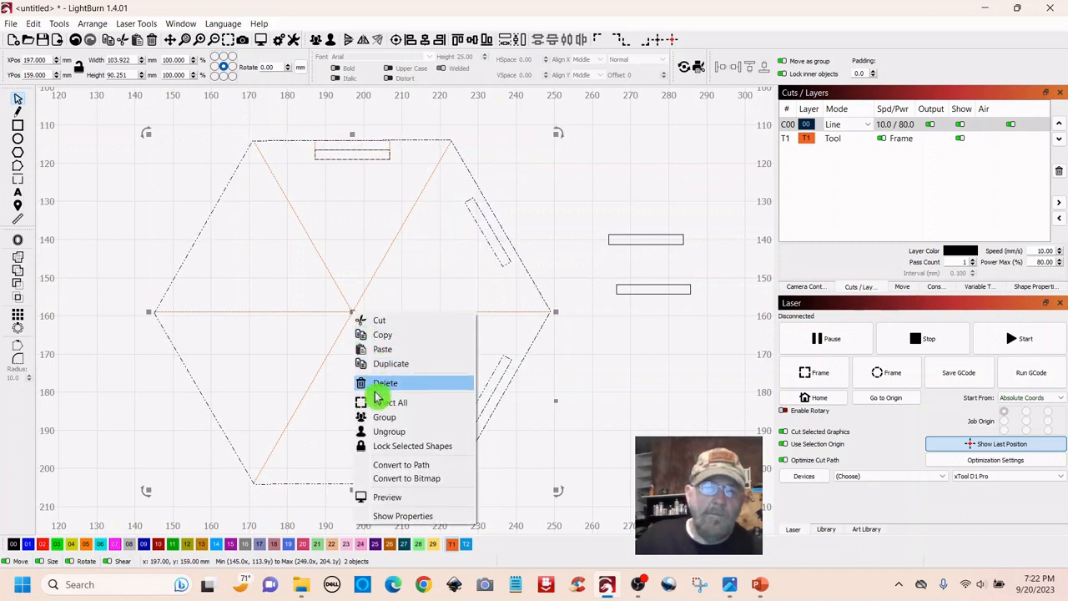
pyautogui.click(380, 417)
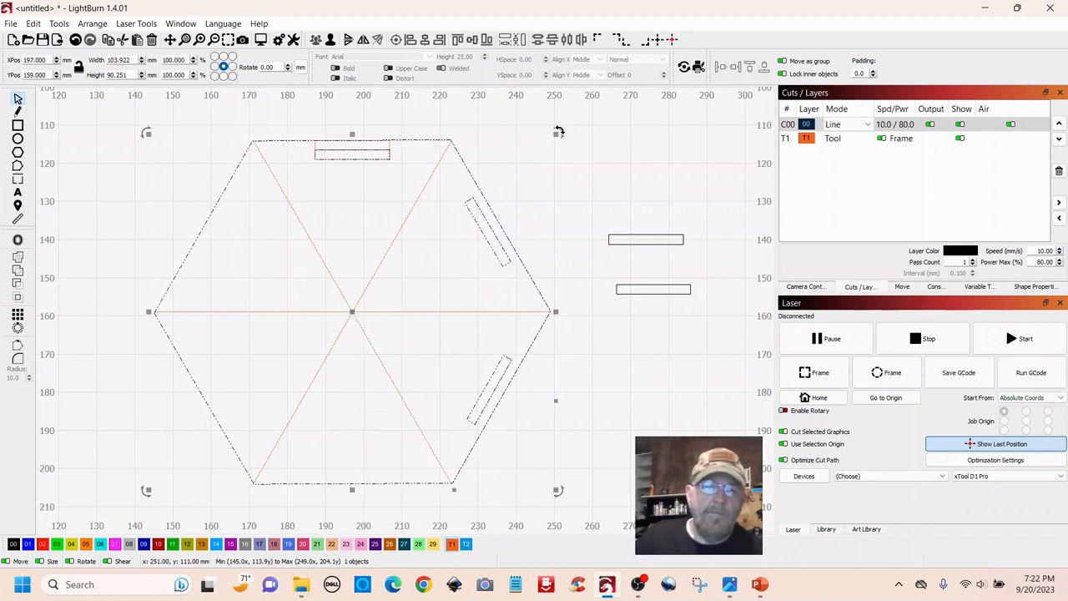
pyautogui.moveTo(558, 131); pyautogui.dragTo(600, 401)
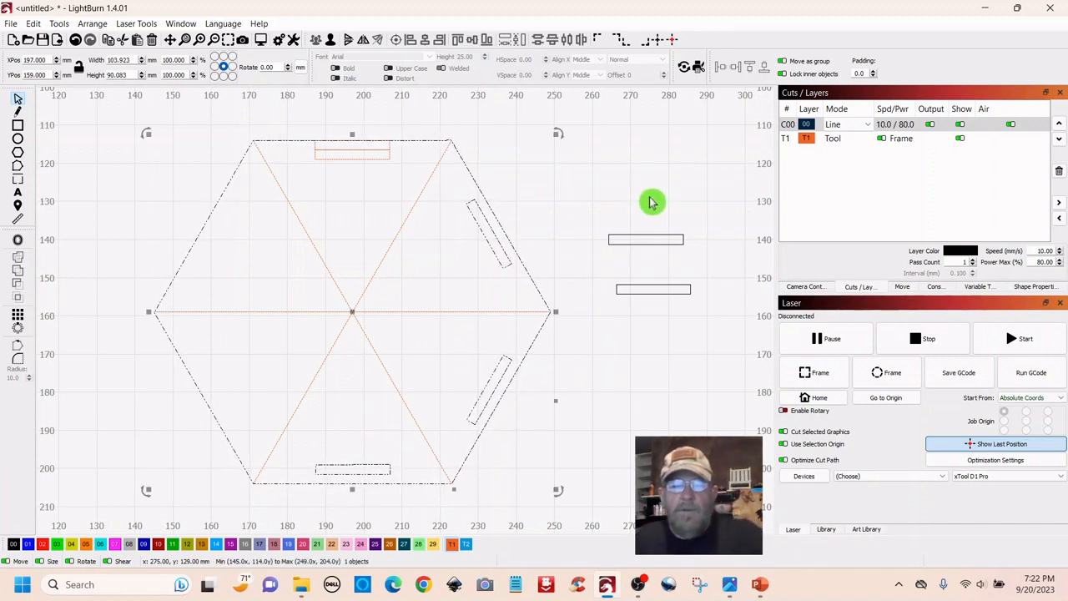
# Move the upper of the two remaining spare rectangles over the lower T1 spacer, at X 197, Y 117.75 mm
pyautogui.moveTo(667, 205); pyautogui.dragTo(361, 187)
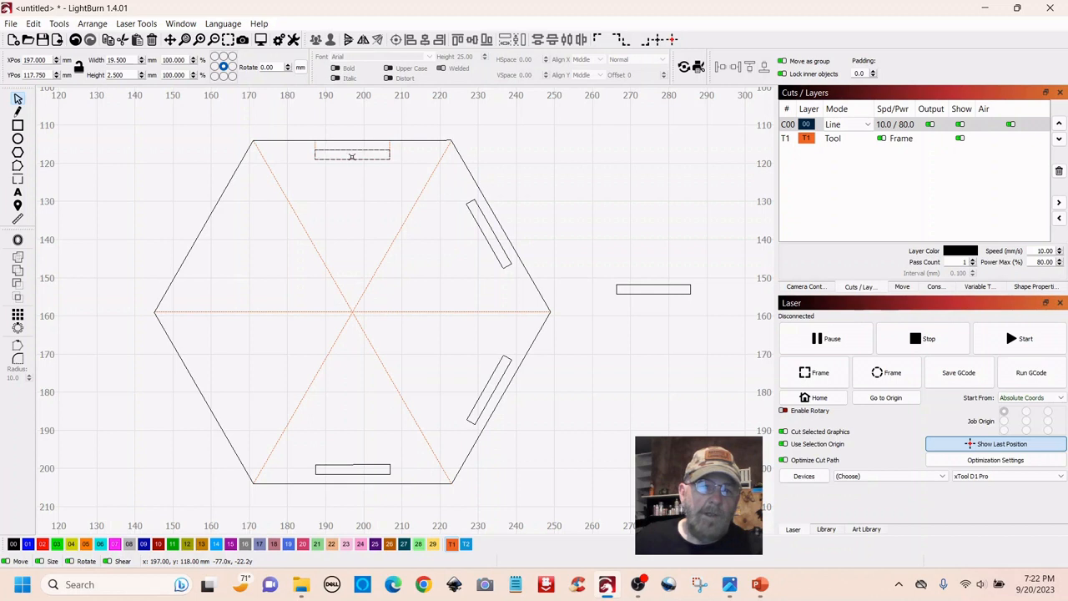
pyautogui.moveTo(351, 157); pyautogui.dragTo(351, 156)
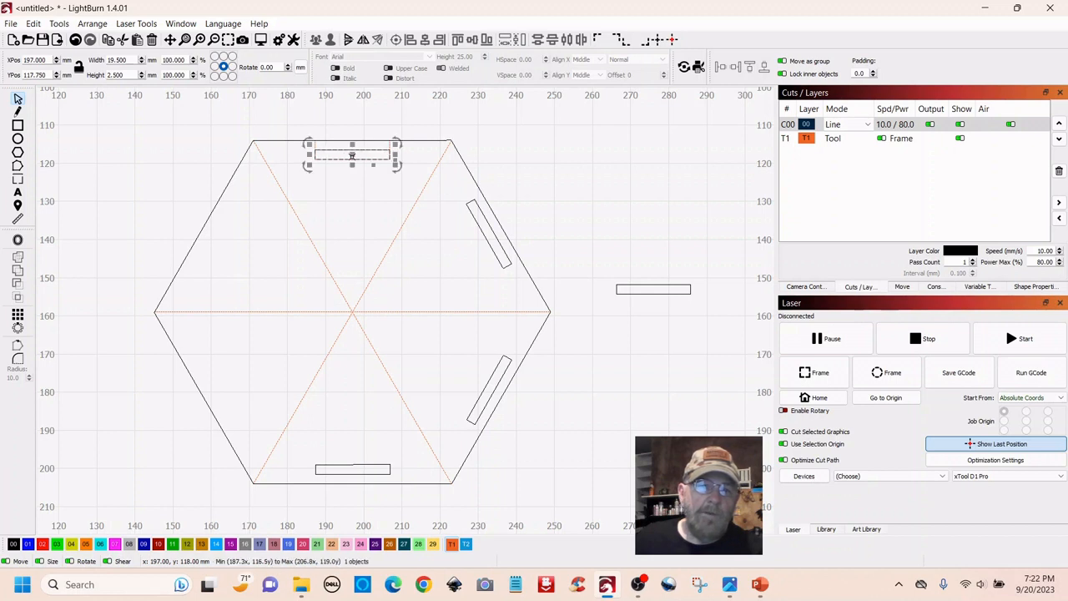
# Group the fourth slot rectangle with the hexagon group, rotate it about 60 degrees clockwise and clear the selection
pyautogui.keyDown('shift'); pyautogui.click(462, 158); pyautogui.keyUp('shift')
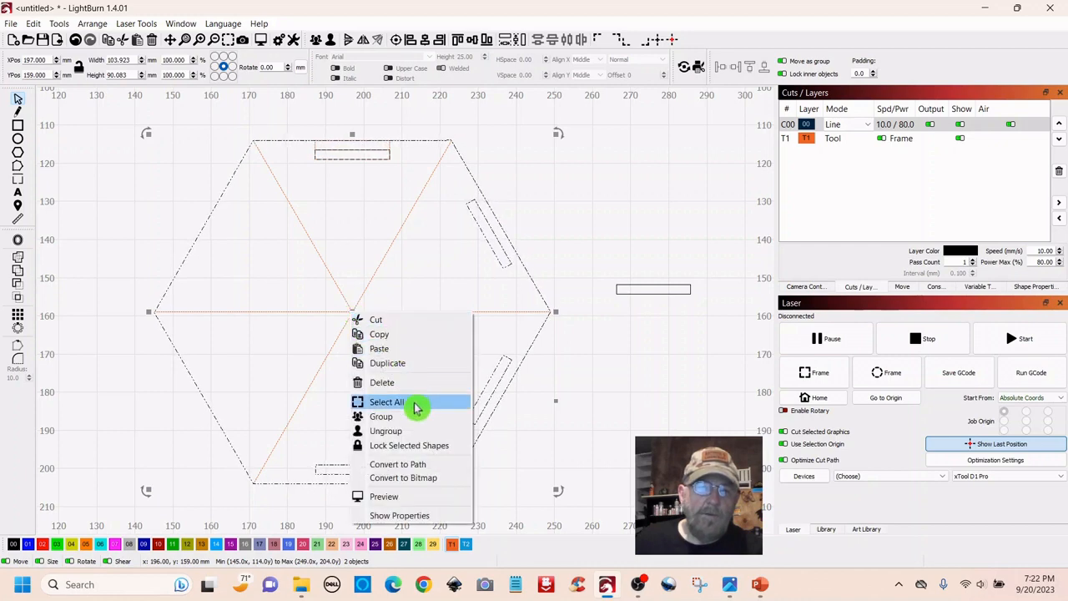
pyautogui.click(383, 423)
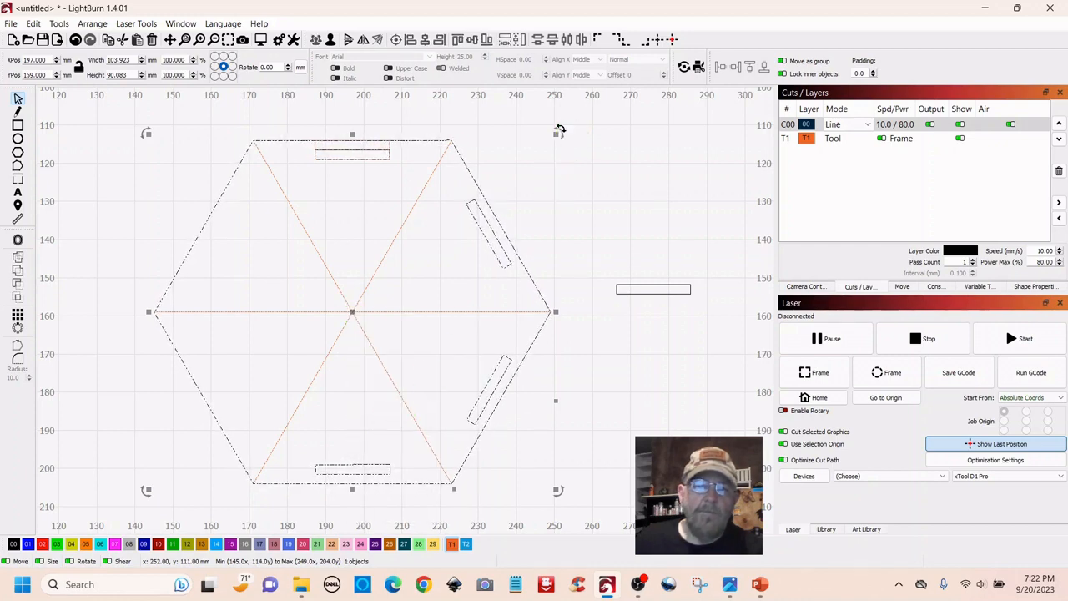
pyautogui.moveTo(556, 131); pyautogui.dragTo(598, 397)
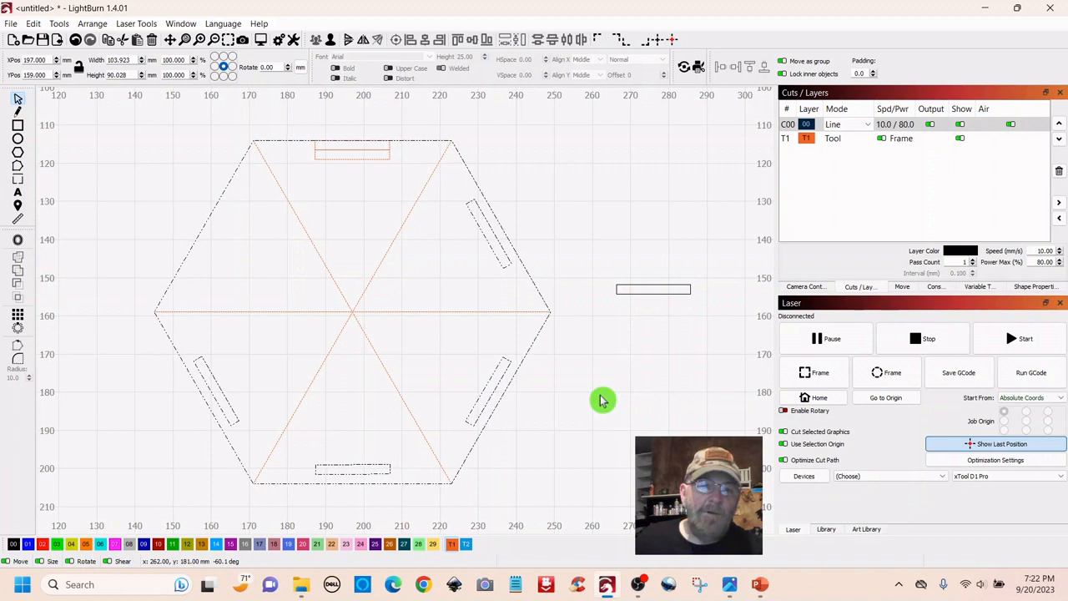
pyautogui.click(640, 196)
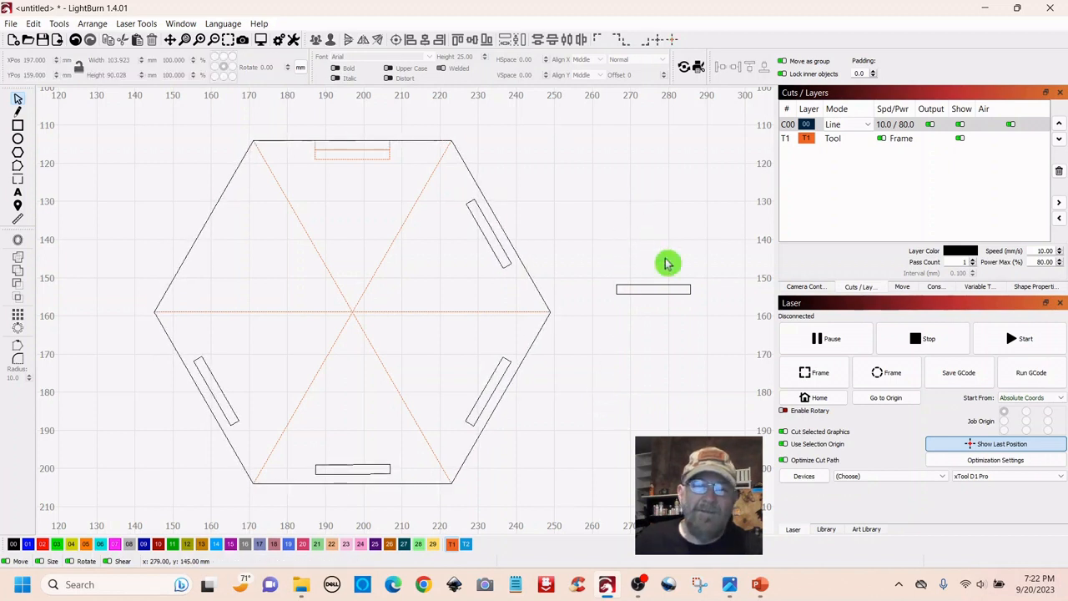
# Duplicate the last spare rectangle and place the copy over the lower T1 spacer, at X 197, Y 117.75 mm
pyautogui.click(653, 289)
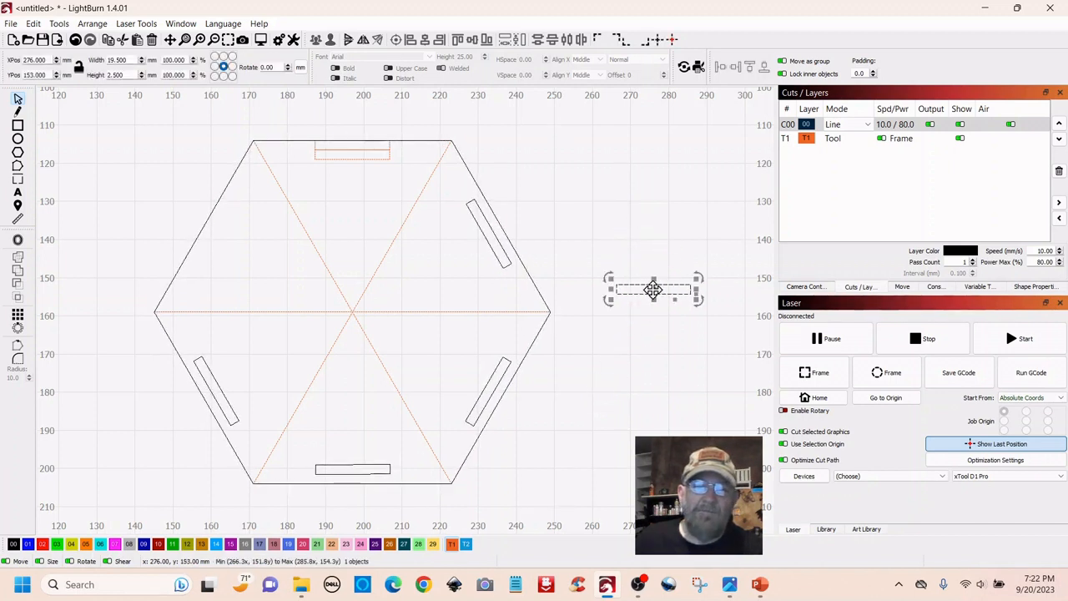
pyautogui.rightClick(655, 296)
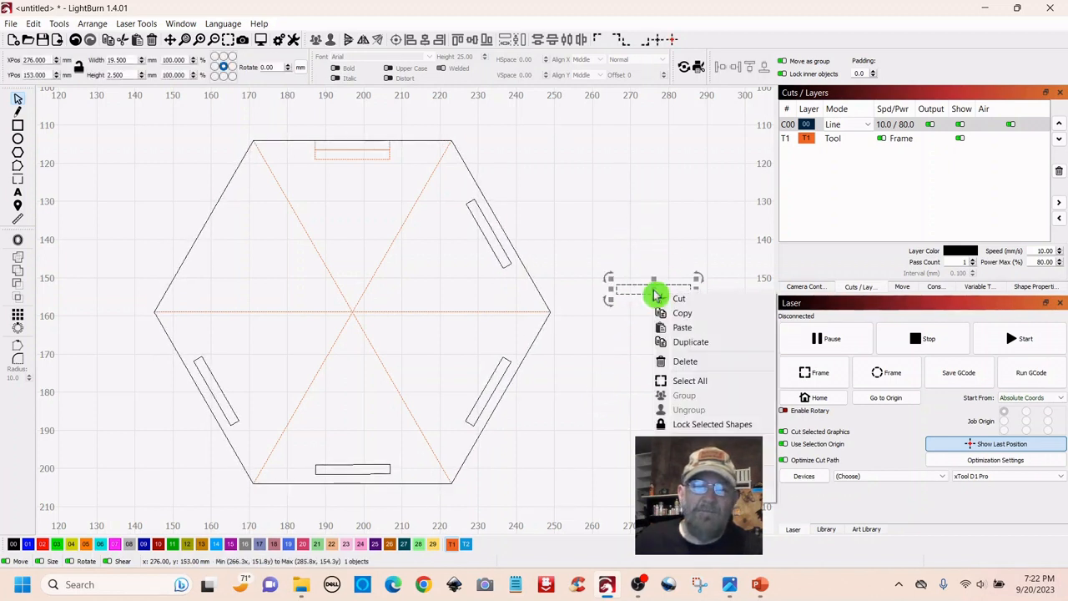
pyautogui.click(689, 341)
pyautogui.moveTo(660, 298); pyautogui.dragTo(494, 174)
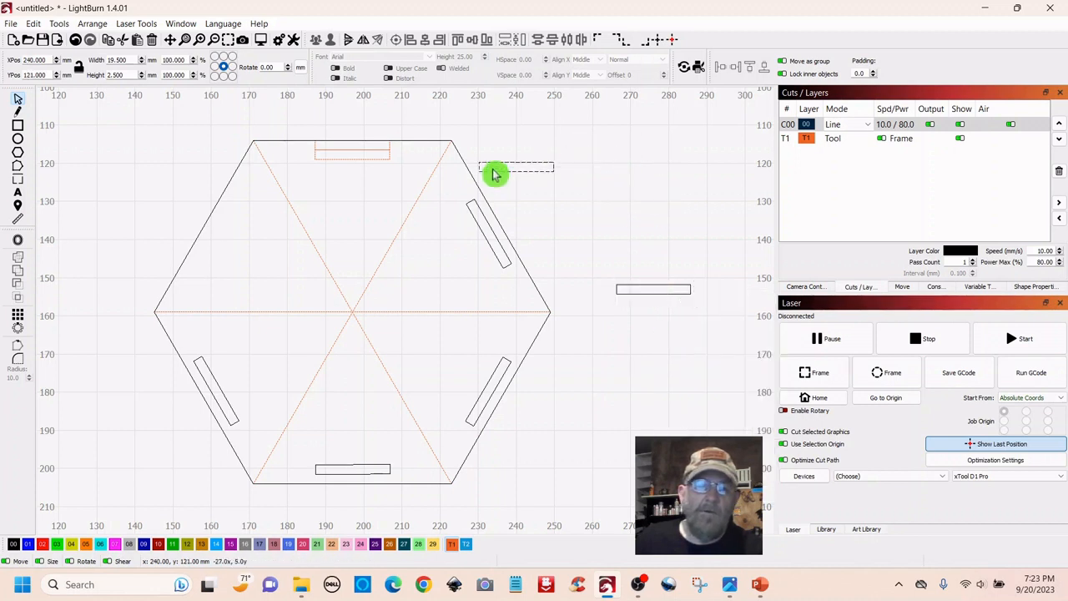
pyautogui.click(351, 155)
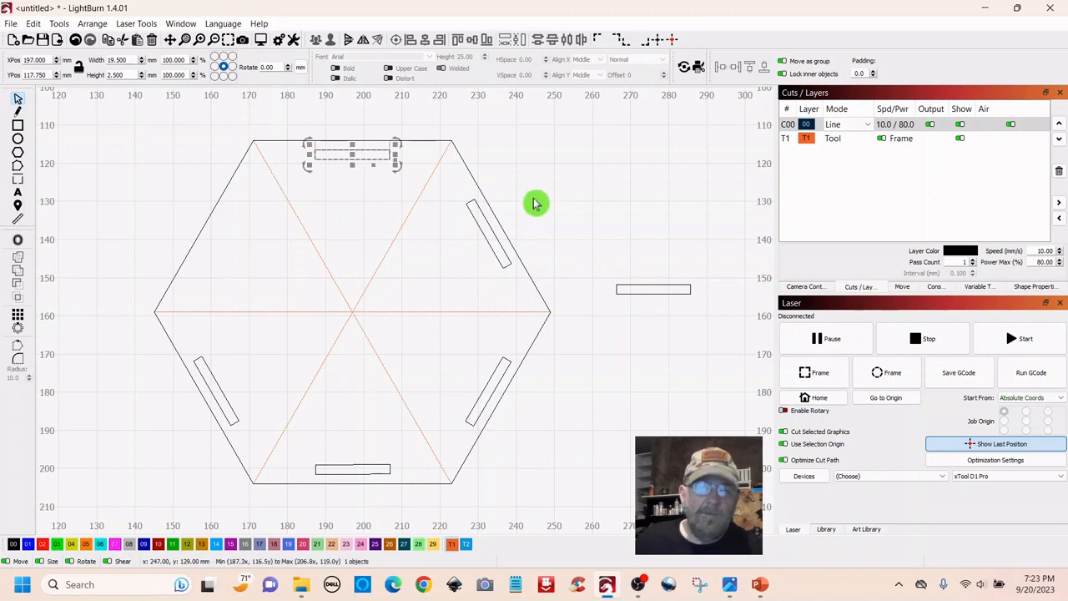
# Group the fifth slot rectangle with the hexagon group, rotate it about 60 degrees clockwise and clear the selection
pyautogui.keyDown('shift'); pyautogui.click(468, 169); pyautogui.keyUp('shift')
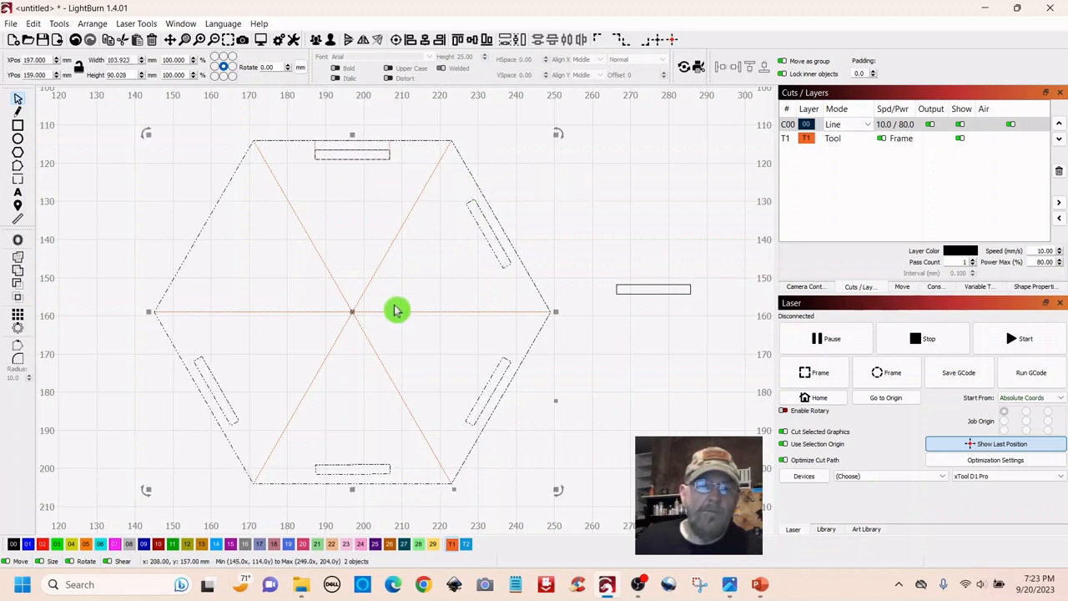
pyautogui.rightClick(354, 312)
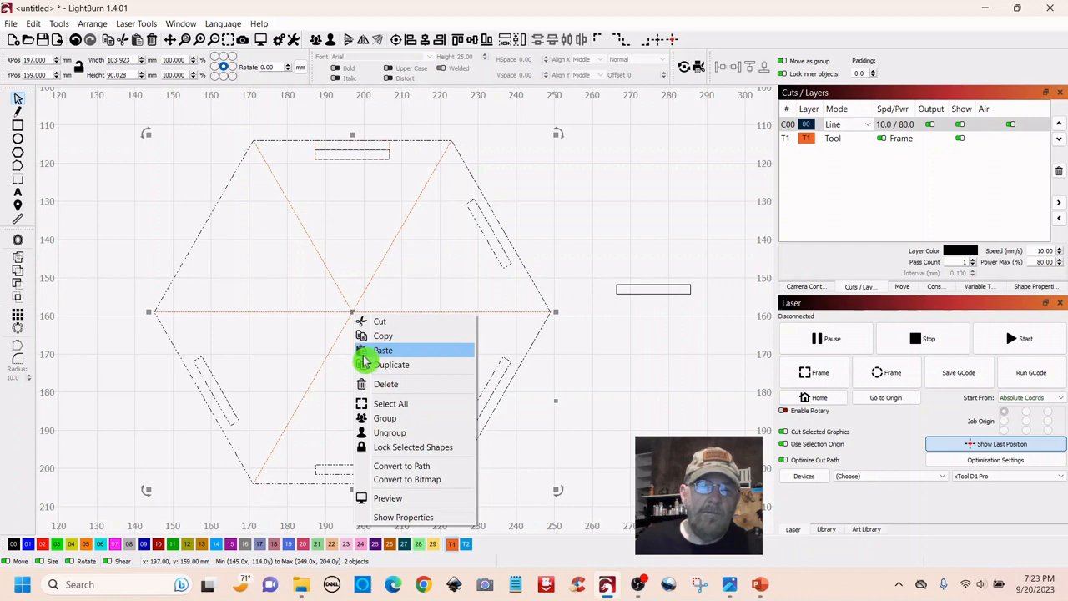
pyautogui.click(382, 419)
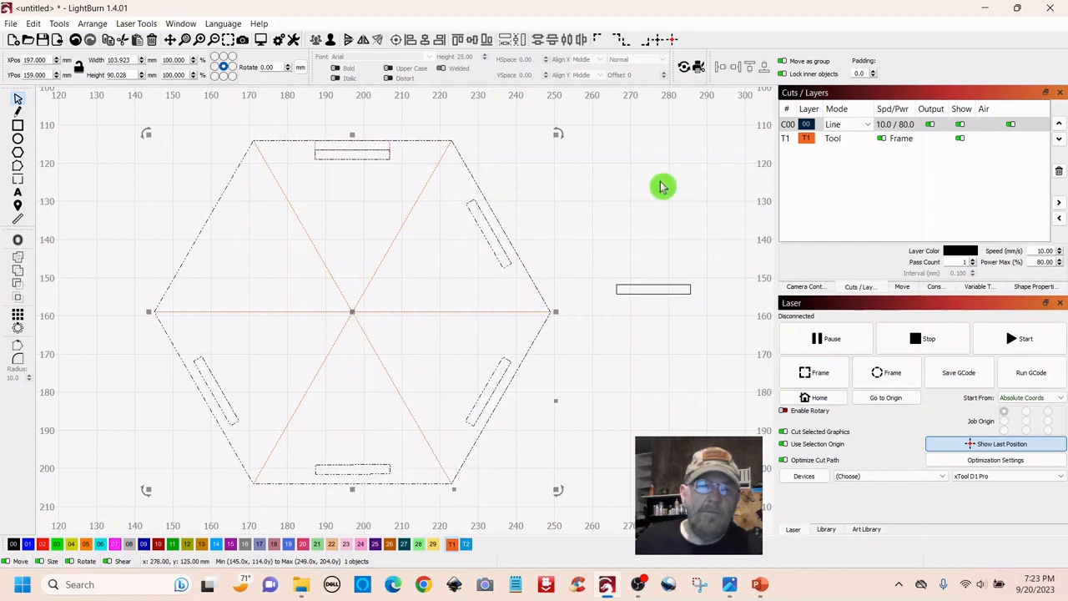
pyautogui.click(562, 136)
pyautogui.moveTo(562, 136); pyautogui.dragTo(606, 404)
pyautogui.click(677, 220)
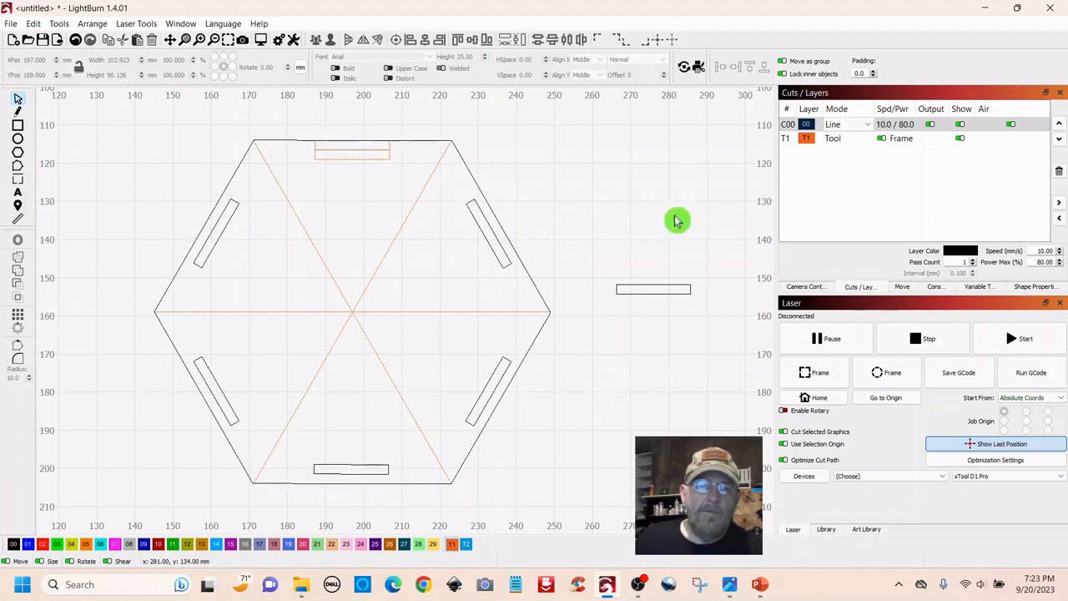
# Move the last spare rectangle over the lower T1 spacer, at X 197, Y 117.75 mm
pyautogui.click(668, 289)
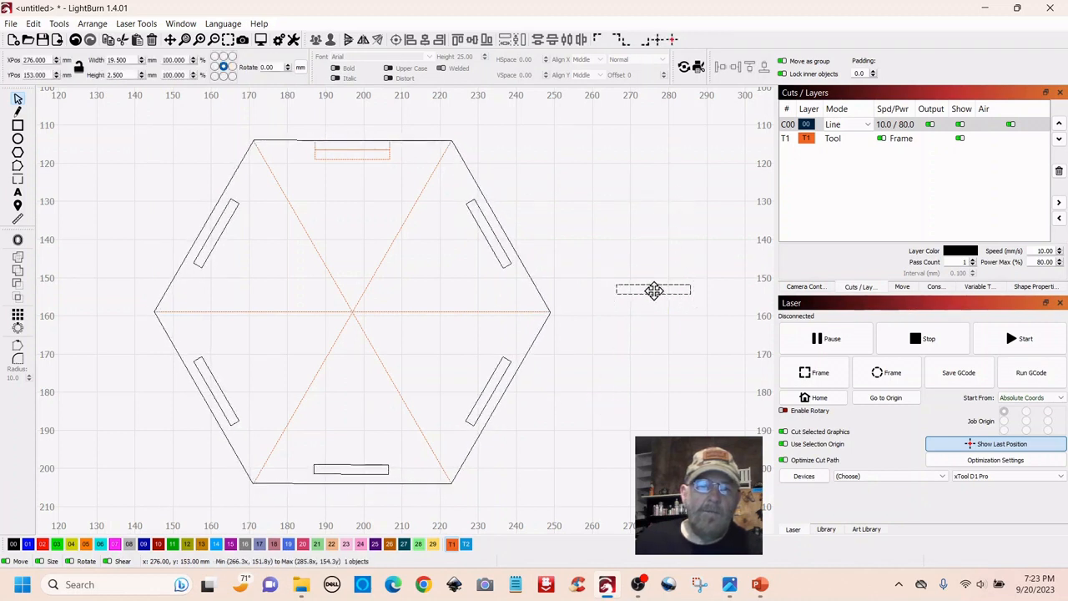
pyautogui.moveTo(652, 290); pyautogui.dragTo(394, 173)
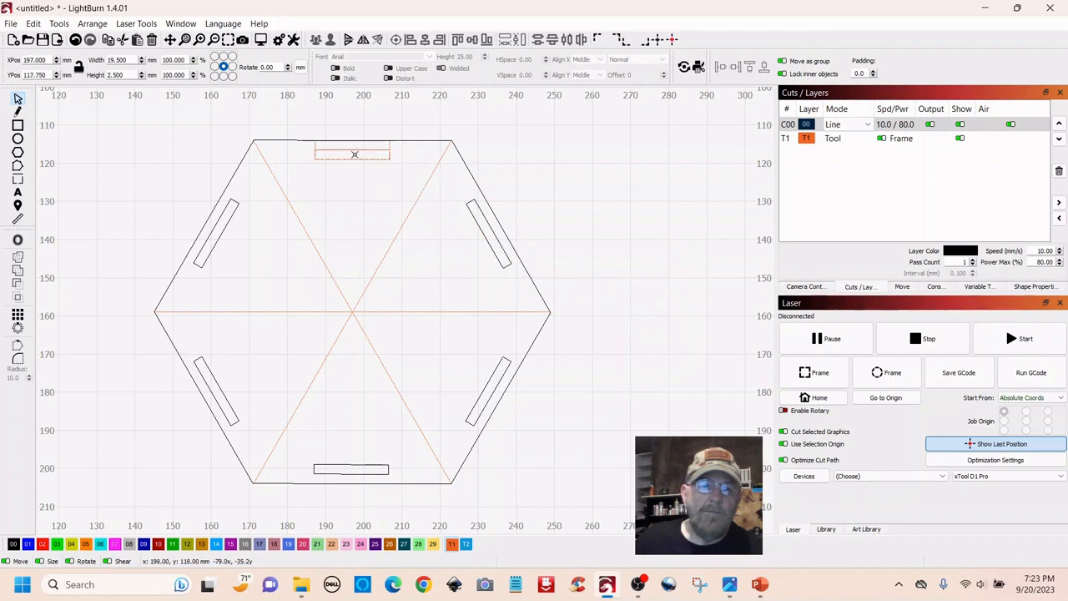
pyautogui.moveTo(360, 160); pyautogui.dragTo(355, 152)
pyautogui.moveTo(352, 155); pyautogui.dragTo(352, 155)
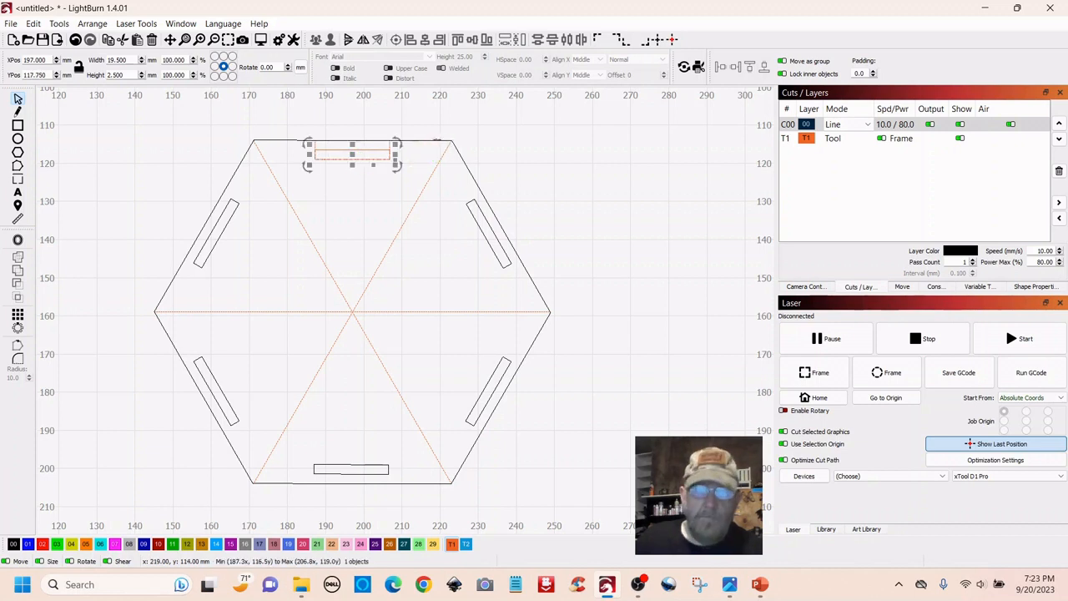
# Group the sixth slot rectangle with the hexagon group and clear the selection
pyautogui.hotkey('ctrl', 'a')
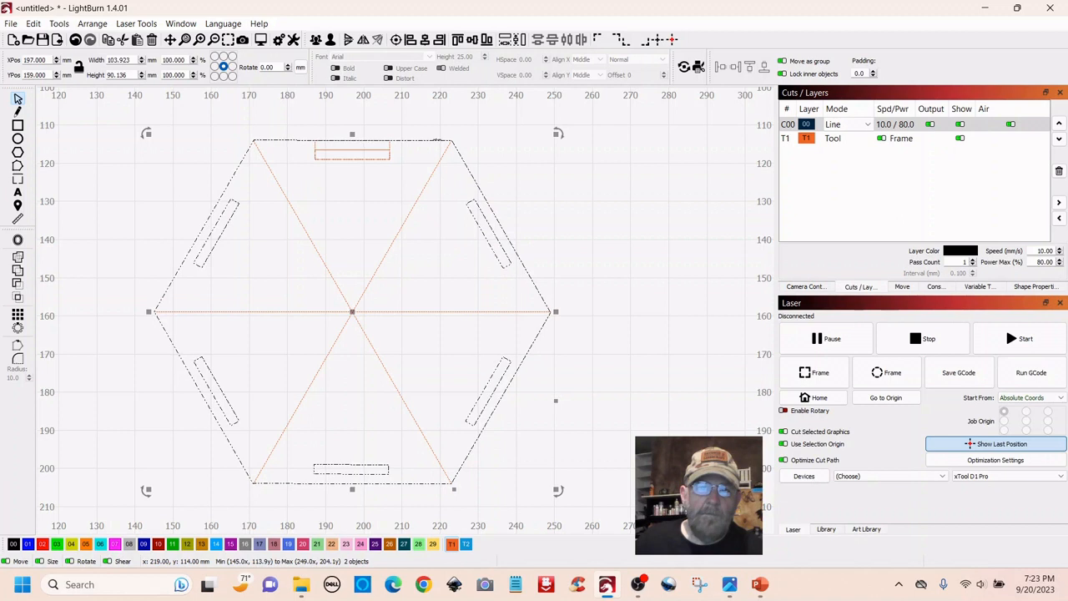
pyautogui.rightClick(351, 314)
pyautogui.click(375, 418)
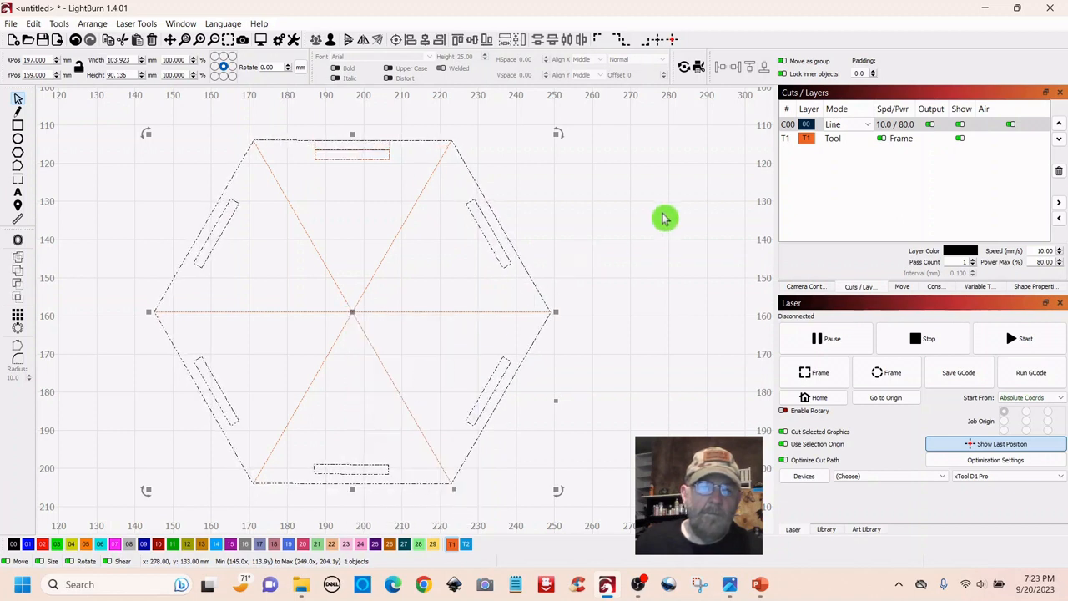
pyautogui.click(664, 215)
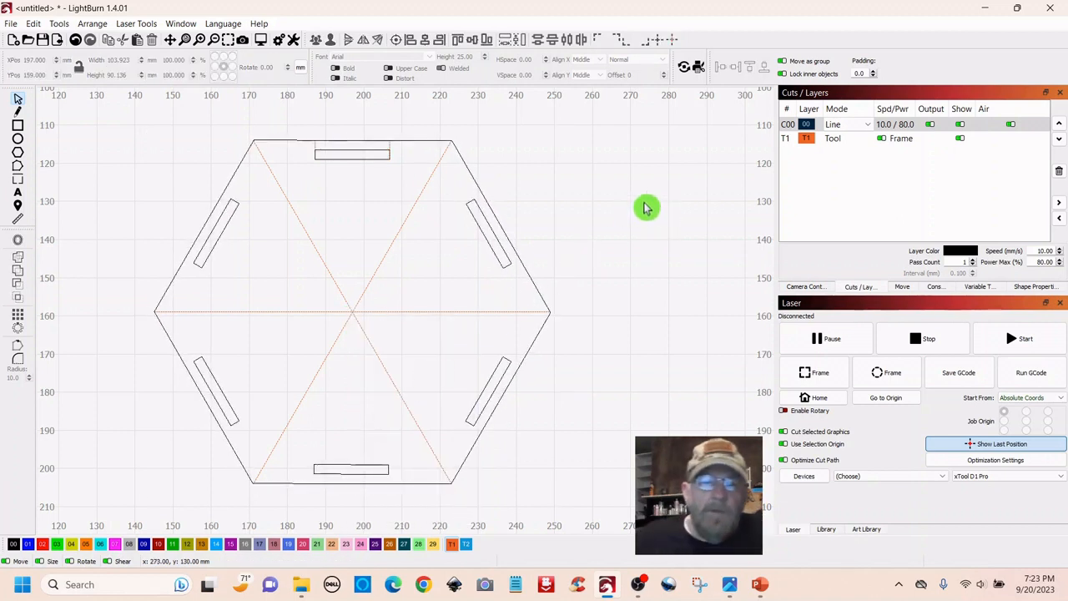
# Move the slotted hexagon group clear of the T1 guide lines and spacers, to X 69, Y 241 mm
pyautogui.click(470, 179)
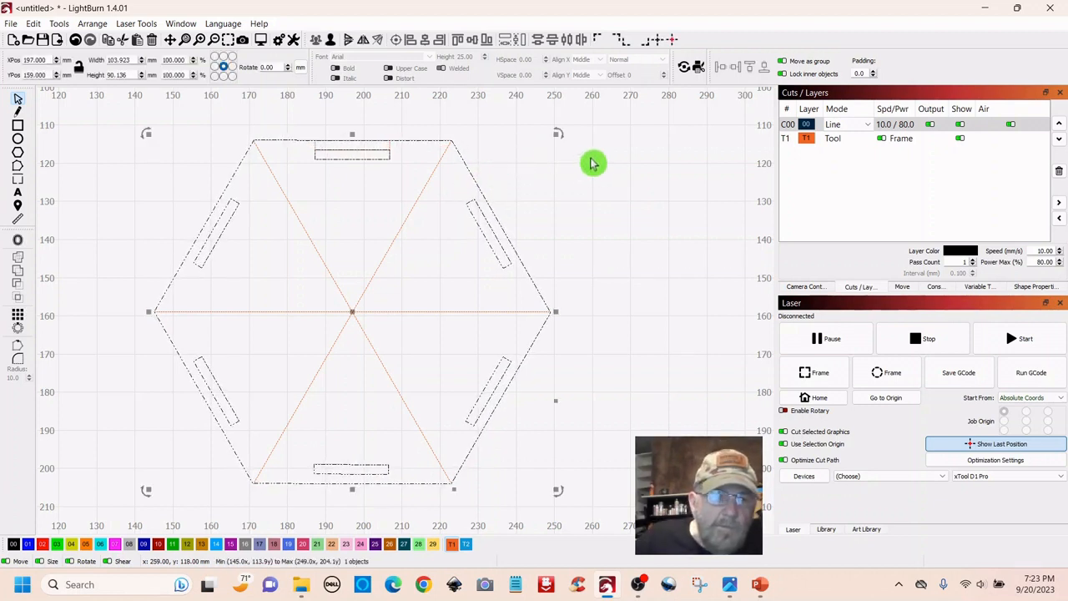
pyautogui.moveTo(352, 312); pyautogui.dragTo(444, 316)
pyautogui.click(692, 215)
pyautogui.scroll(-3, 692, 216)
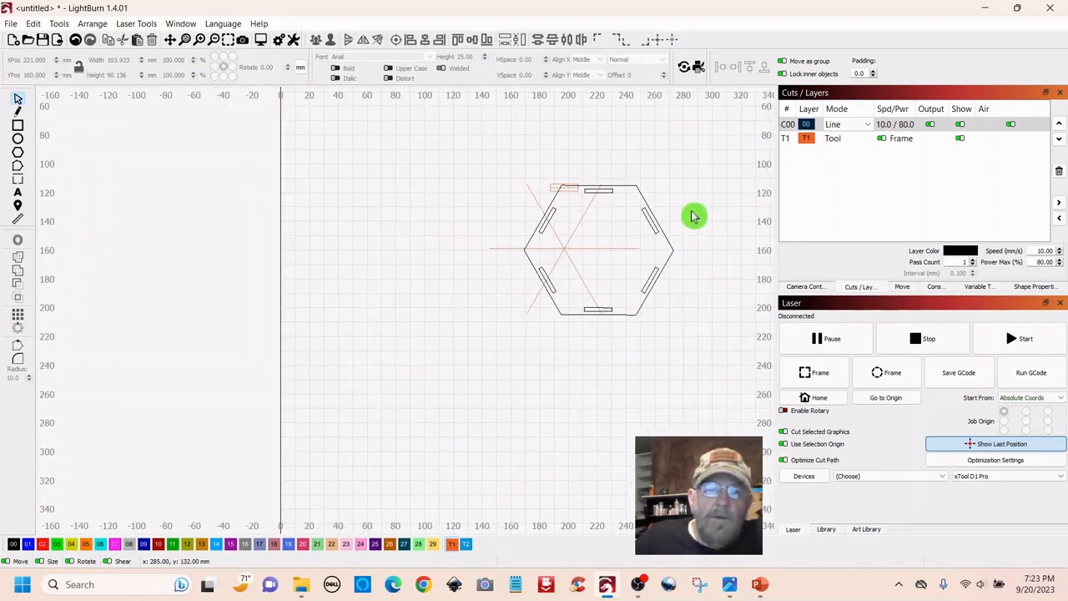
pyautogui.click(650, 215)
pyautogui.moveTo(598, 253); pyautogui.dragTo(383, 372)
pyautogui.click(656, 155)
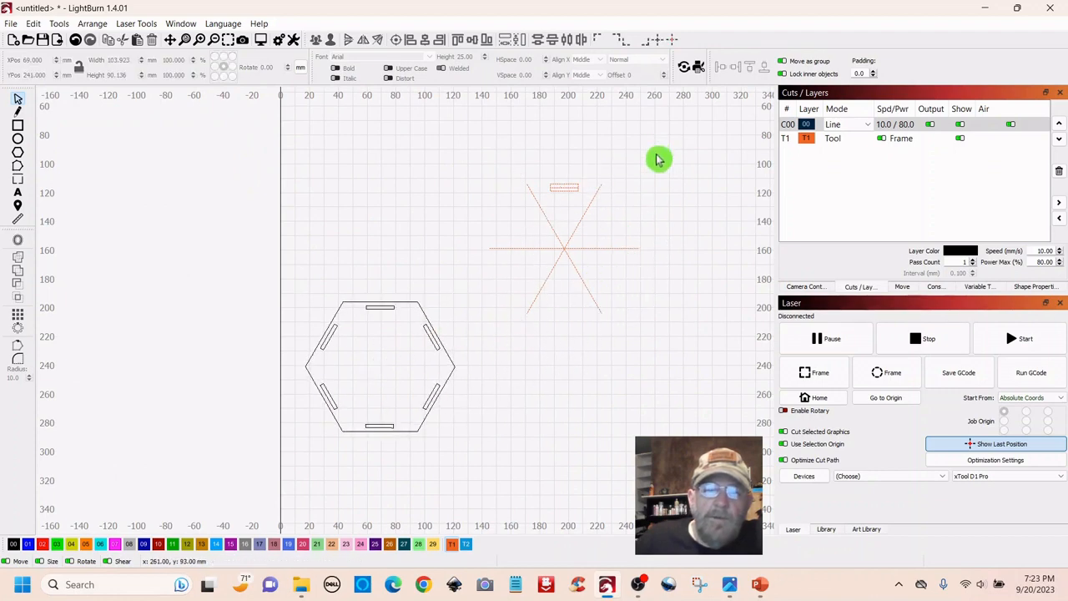
# Delete all the leftover T1 guide lines and spacer rectangles
pyautogui.moveTo(656, 159); pyautogui.dragTo(488, 352)
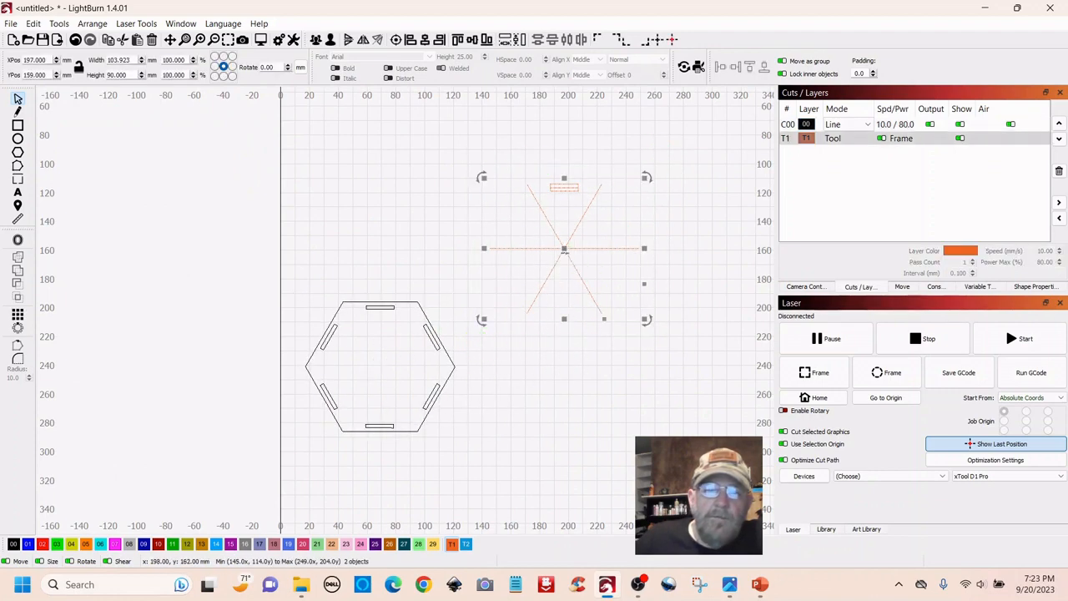
pyautogui.rightClick(564, 248)
pyautogui.click(593, 320)
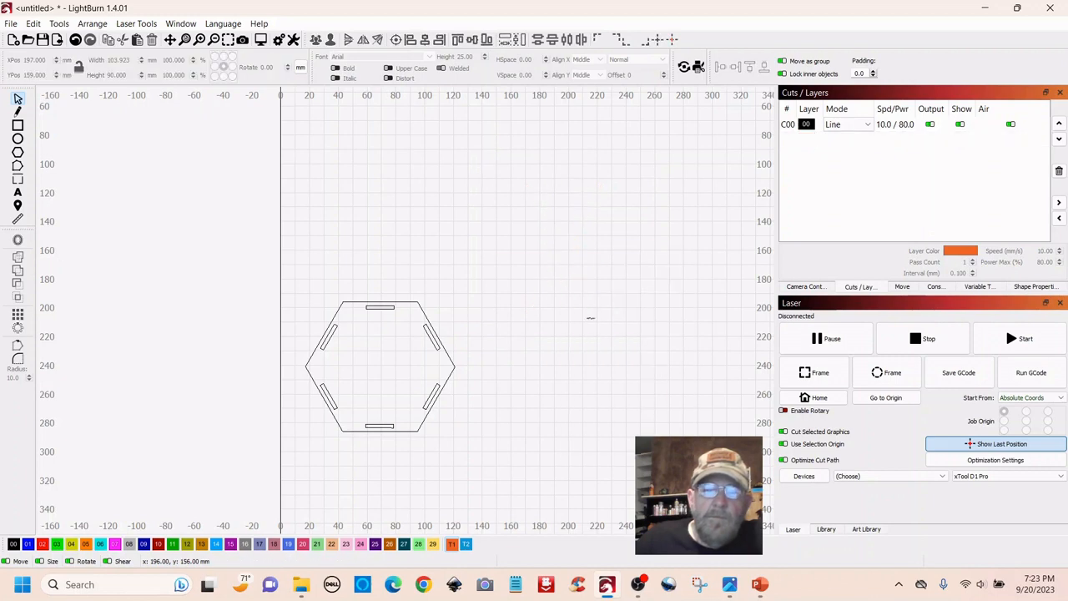
# Move the slotted hexagon to X 87, Y 156 mm and place a duplicate beside it at X 225, Y 157 mm
pyautogui.click(362, 375)
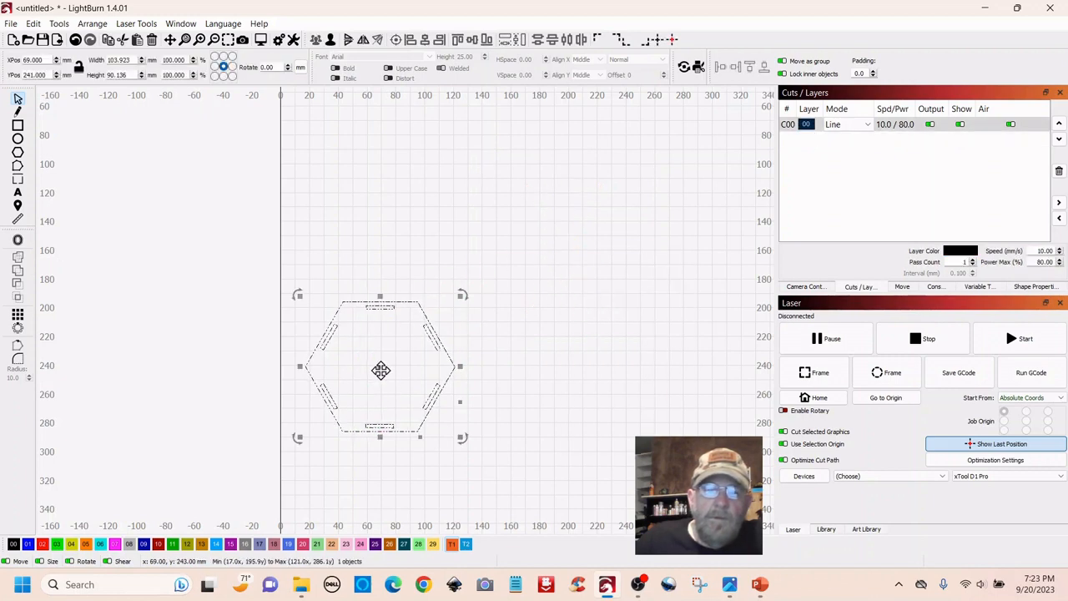
pyautogui.moveTo(381, 375); pyautogui.dragTo(409, 248)
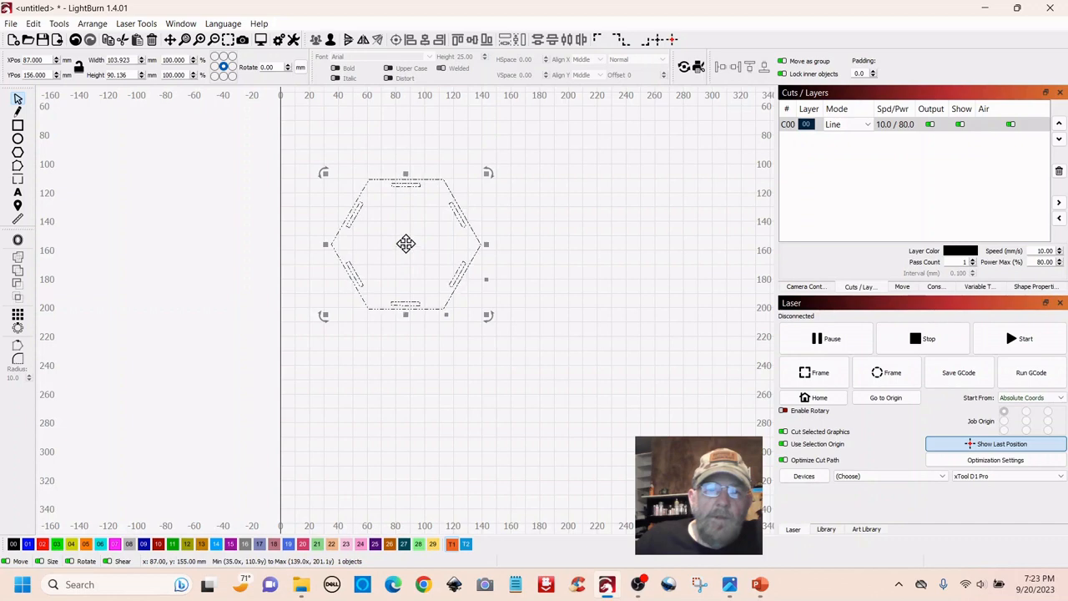
pyautogui.rightClick(409, 248)
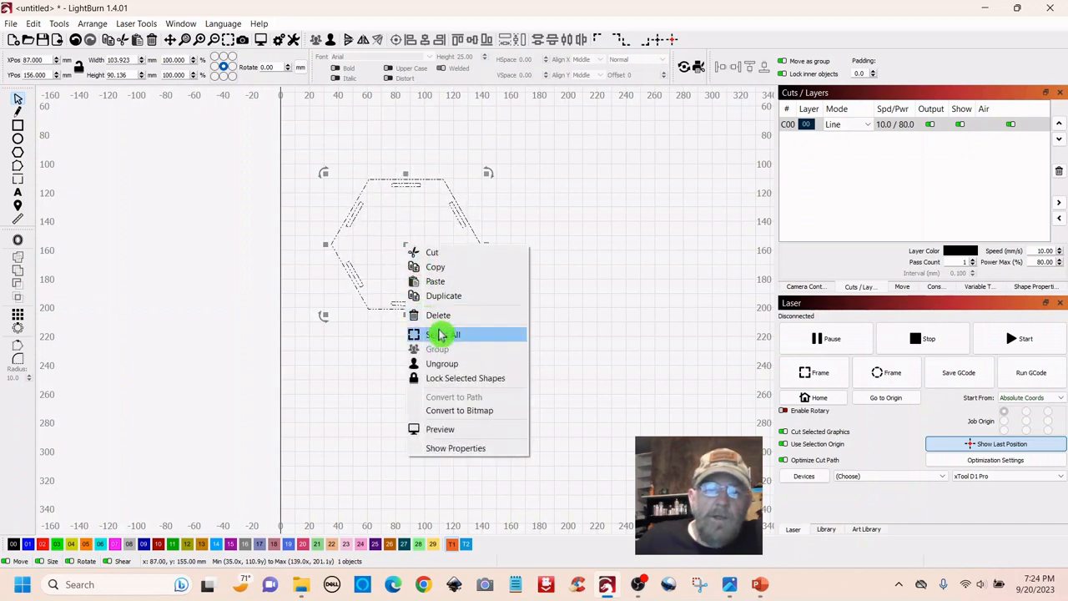
pyautogui.click(438, 296)
pyautogui.moveTo(406, 248); pyautogui.dragTo(607, 252)
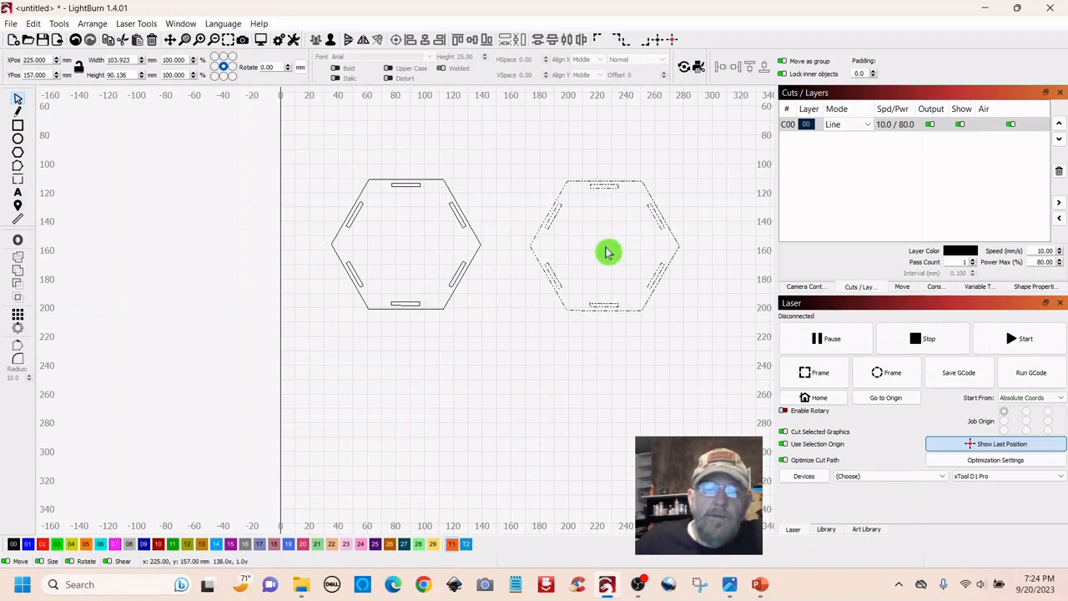
pyautogui.click(535, 390)
# Stack the two hexagons near the bed's left edge, moving the original down and its copy above it at X 85, Y 183 mm
pyautogui.scroll(-2, 580, 384)
pyautogui.moveTo(639, 396); pyautogui.dragTo(388, 380)
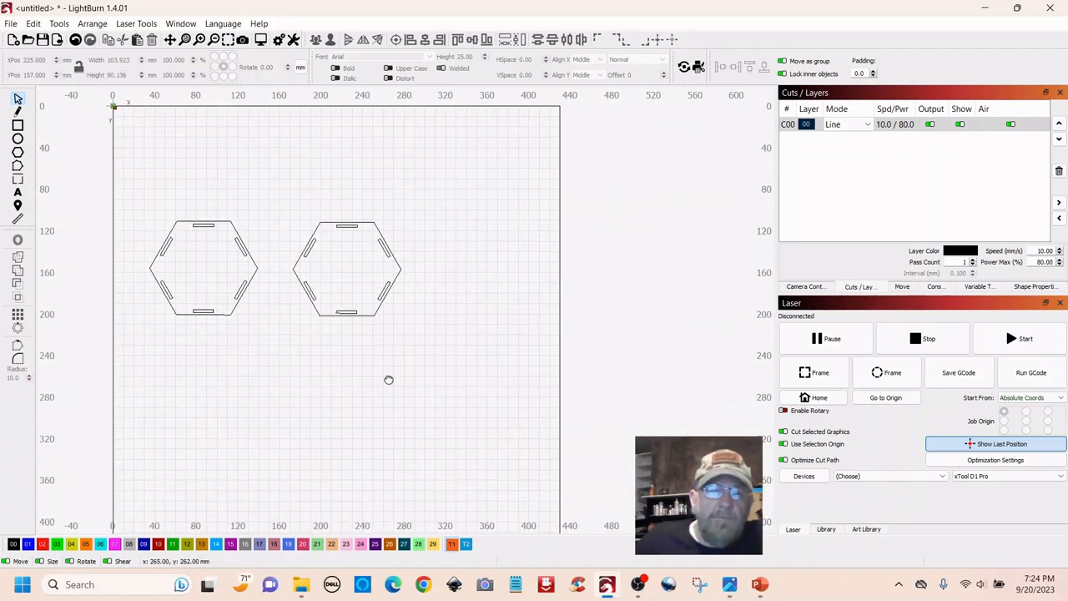
pyautogui.moveTo(248, 195); pyautogui.dragTo(166, 355)
pyautogui.moveTo(206, 274); pyautogui.dragTo(209, 424)
pyautogui.moveTo(405, 205); pyautogui.dragTo(281, 367)
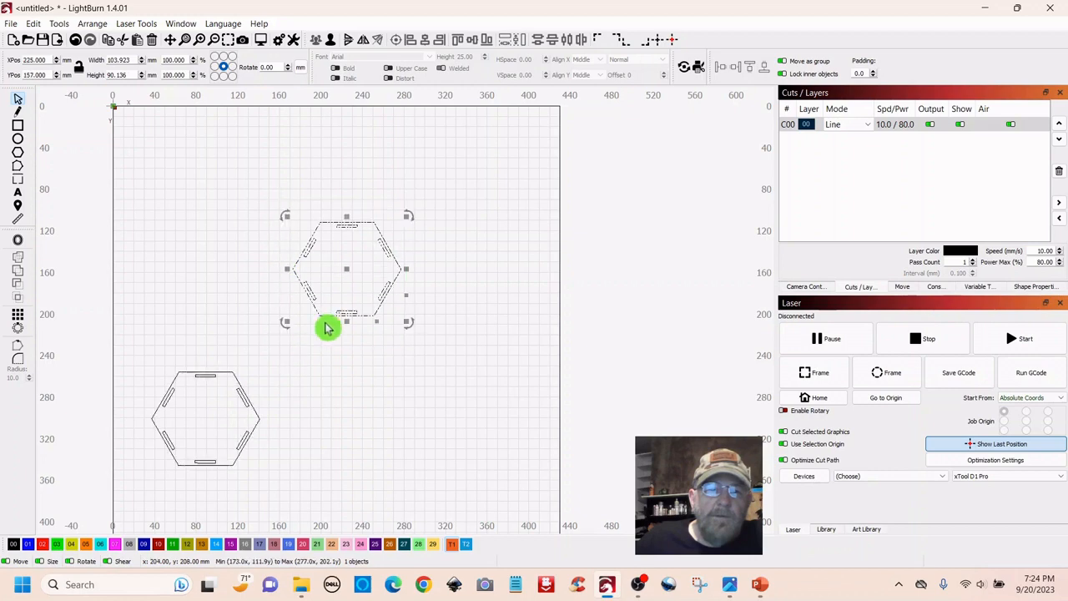
pyautogui.moveTo(346, 278); pyautogui.dragTo(206, 304)
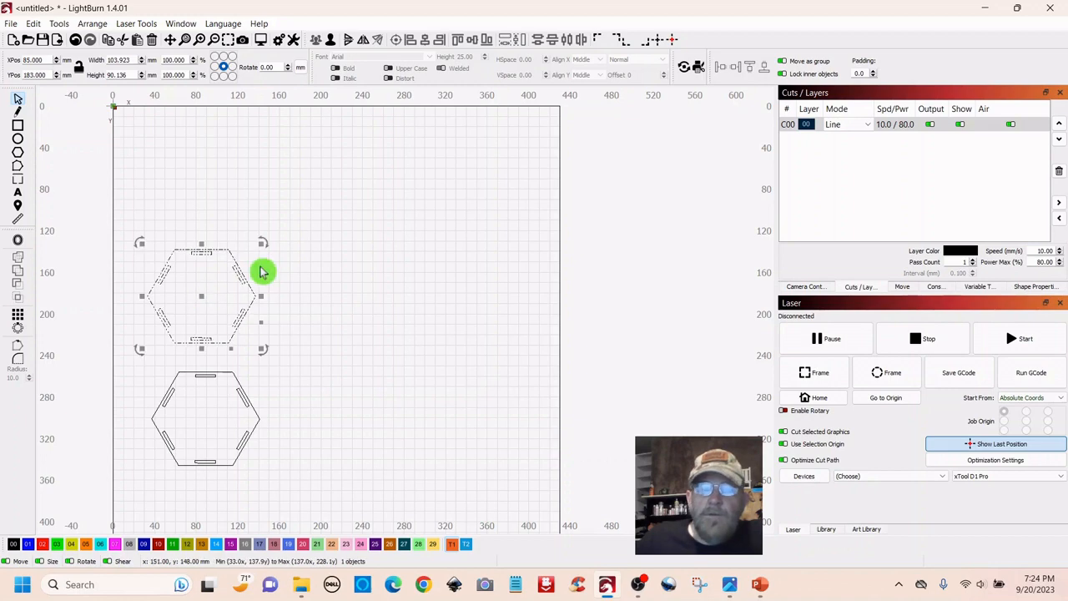
pyautogui.click(383, 215)
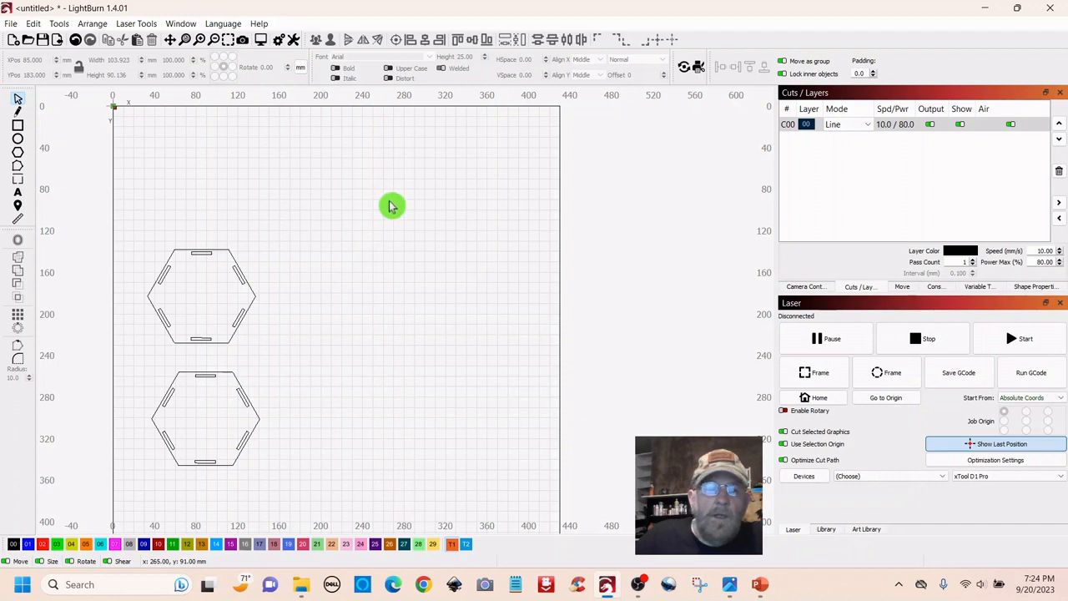
# Draw an upright rectangle about 72 x 135 mm in the empty area to the right of the hexagons
pyautogui.scroll(-3, 420, 314)
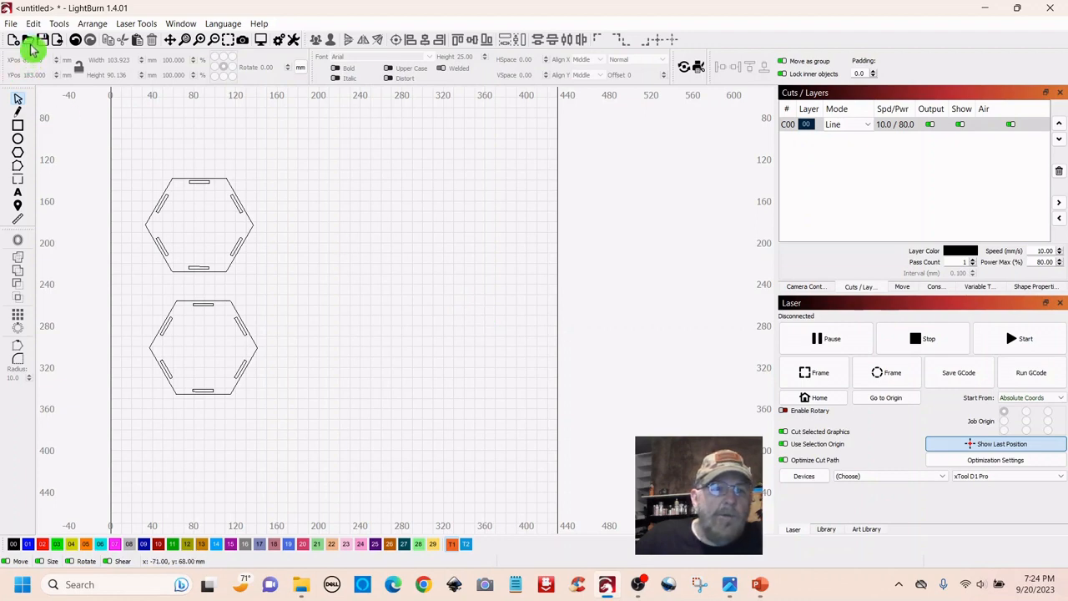
pyautogui.click(18, 126)
pyautogui.moveTo(346, 187); pyautogui.dragTo(422, 330)
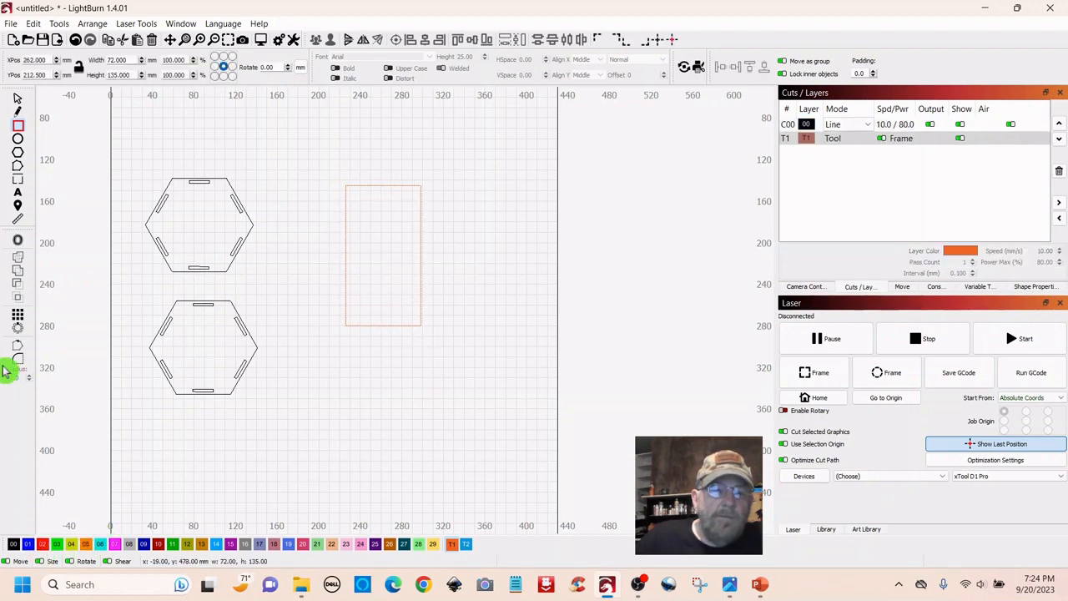
pyautogui.click(17, 100)
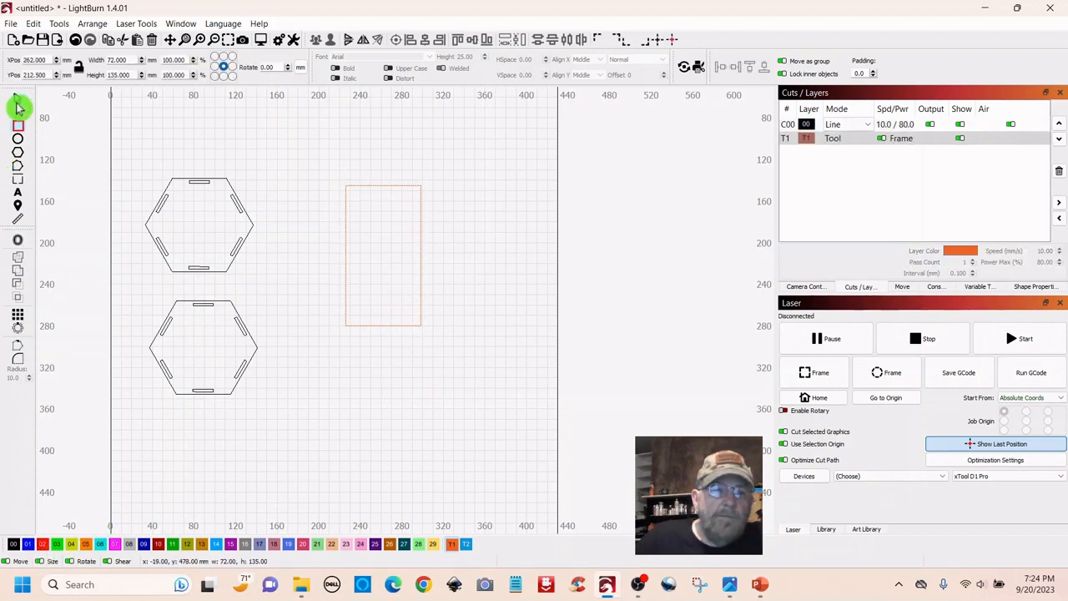
# Assign the upright rectangle to layer 00 and set its size to 40 mm wide by 80 mm high
pyautogui.click(13, 545)
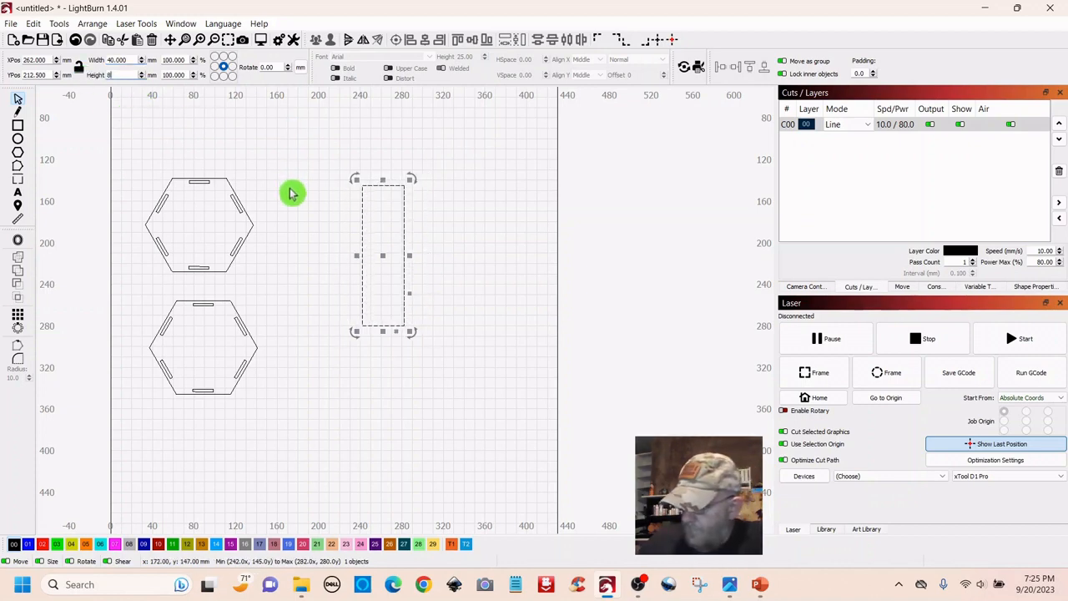
pyautogui.press('Return')
pyautogui.click(311, 152)
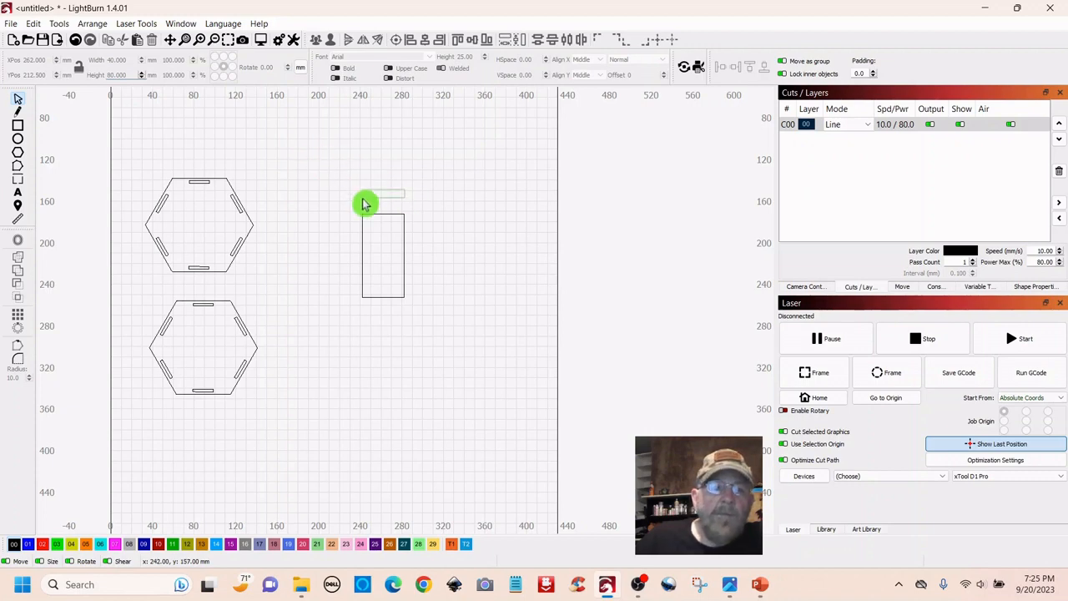
# Draw a small horizontal rectangle about 34 x 5 mm above the upright 40 x 80 mm rectangle
pyautogui.moveTo(363, 204); pyautogui.dragTo(349, 357)
pyautogui.scroll(3, 401, 267)
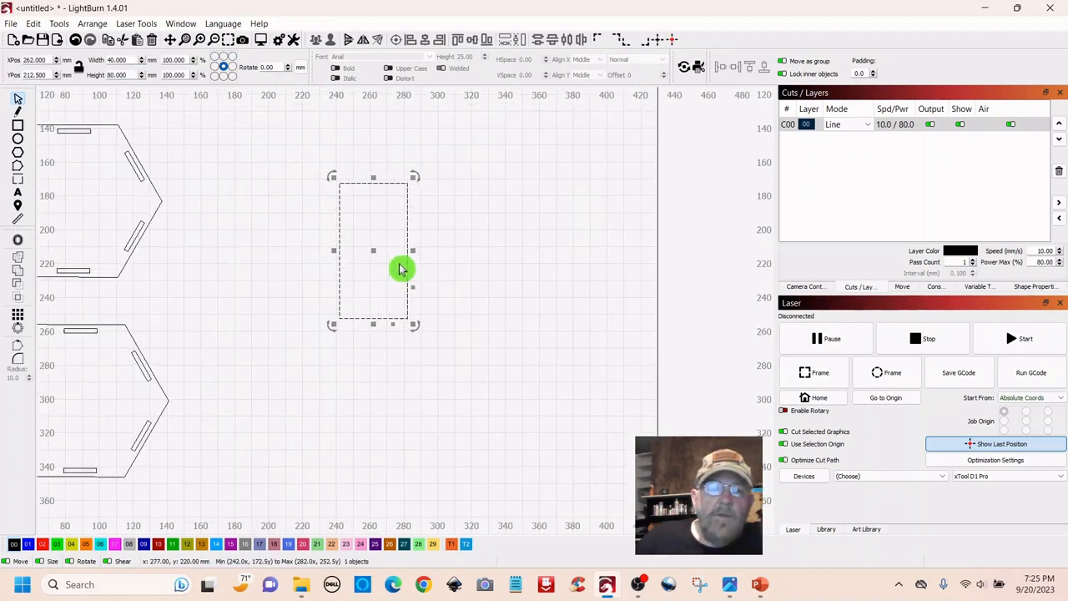
pyautogui.moveTo(516, 221); pyautogui.dragTo(546, 353)
pyautogui.click(515, 222)
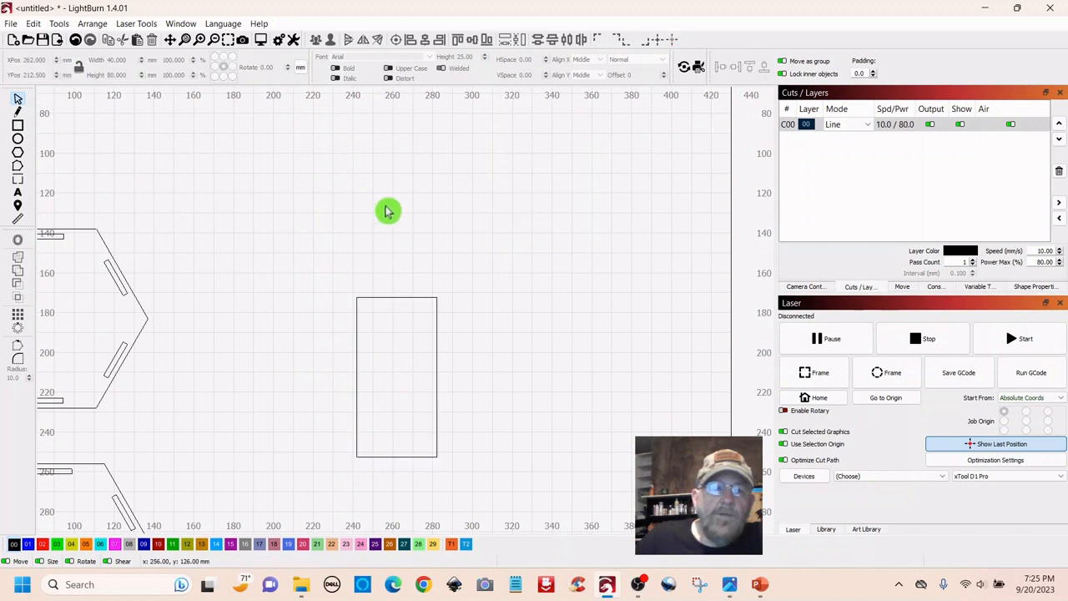
pyautogui.click(20, 127)
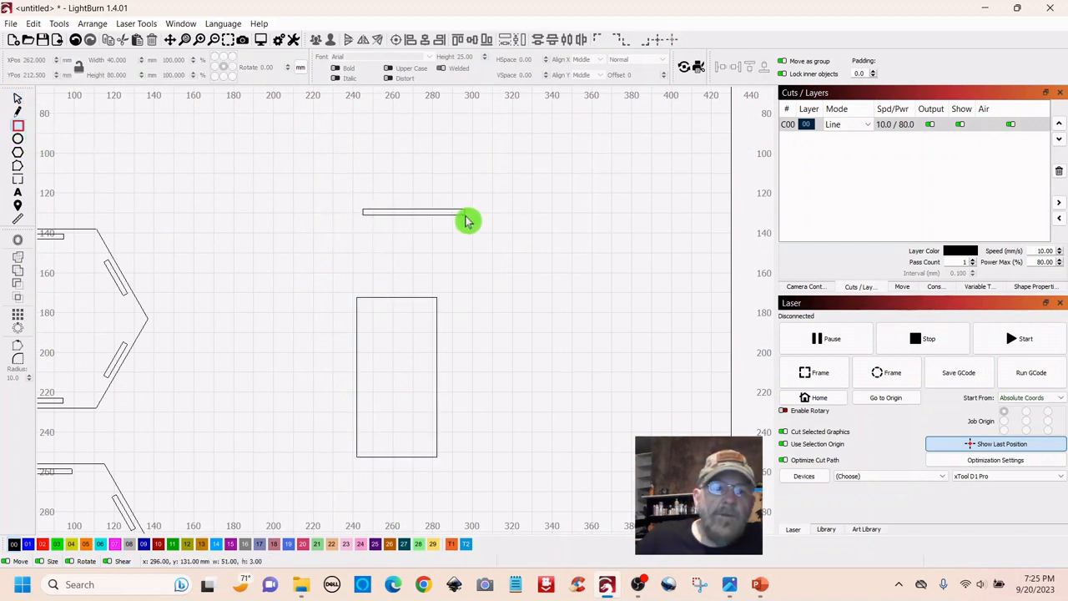
pyautogui.moveTo(465, 215); pyautogui.dragTo(445, 221)
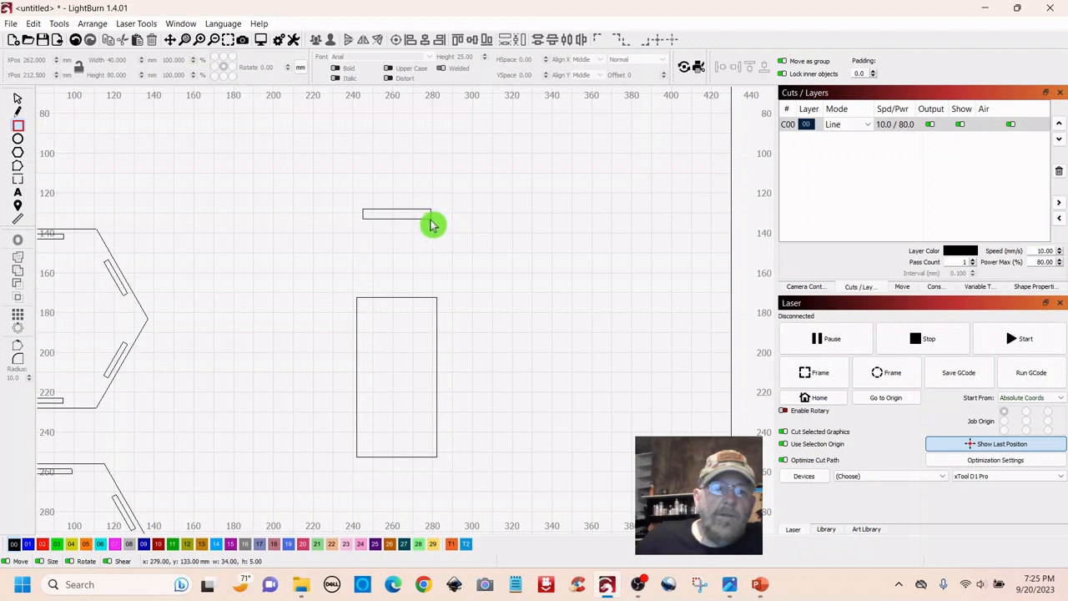
pyautogui.moveTo(430, 224); pyautogui.dragTo(431, 224)
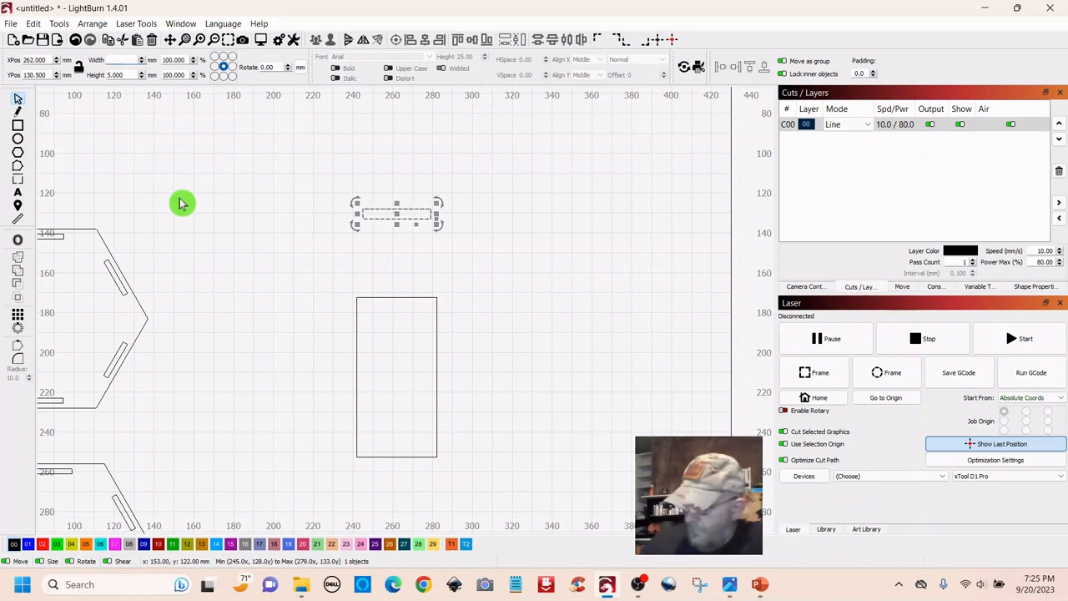
# Set the small rectangle's size to 20 mm wide by 3 mm high and clear the selection
pyautogui.click(121, 74)
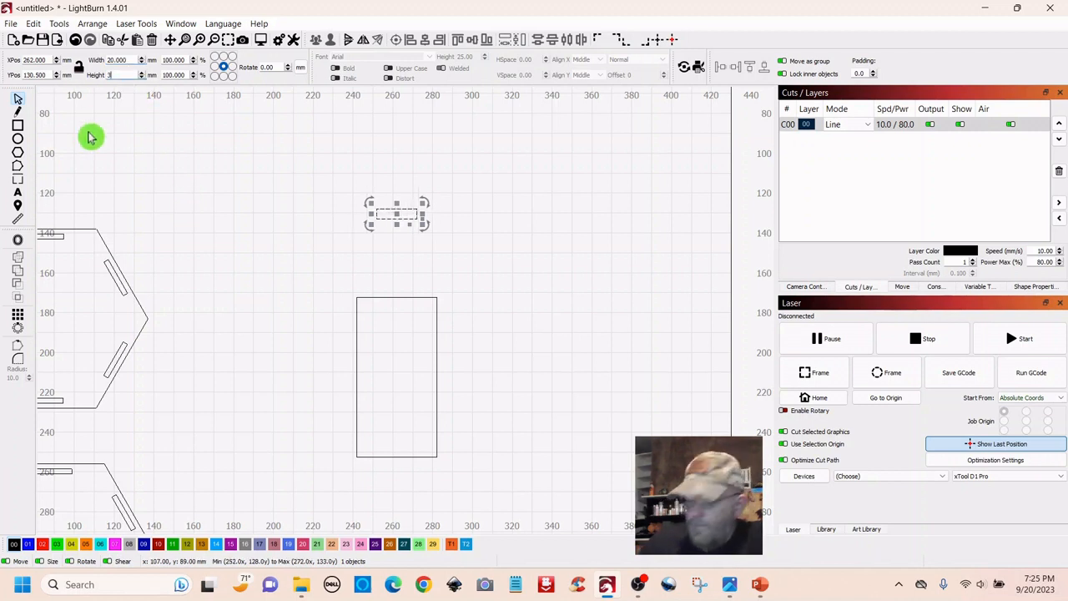
pyautogui.write('3')
pyautogui.click(162, 143)
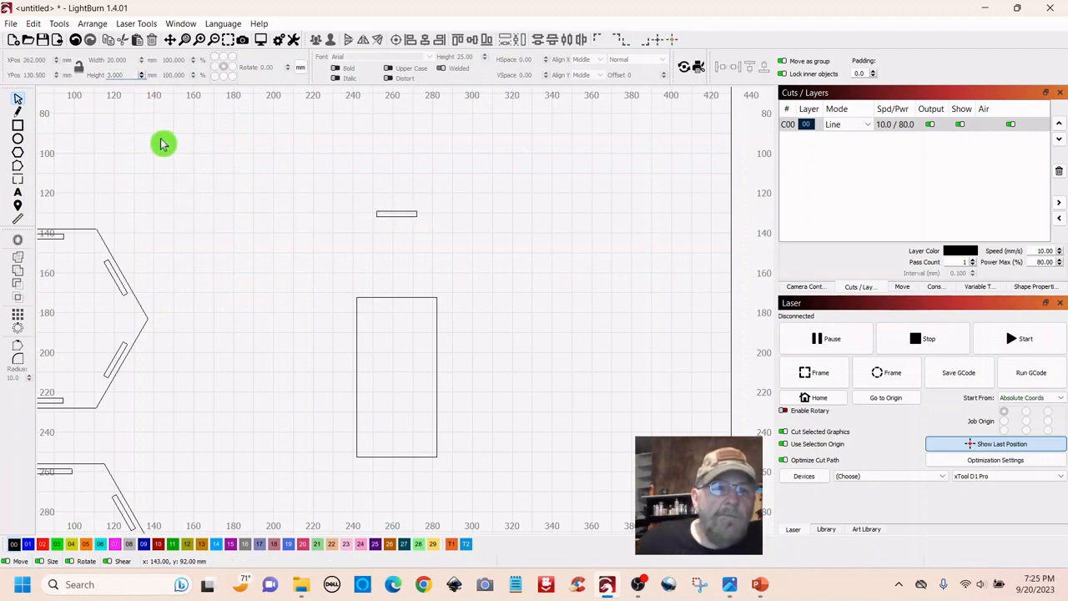
# Duplicate the 20 x 3 mm rectangle and place the copy about 57 mm to the right of the original
pyautogui.scroll(-3, 204, 148)
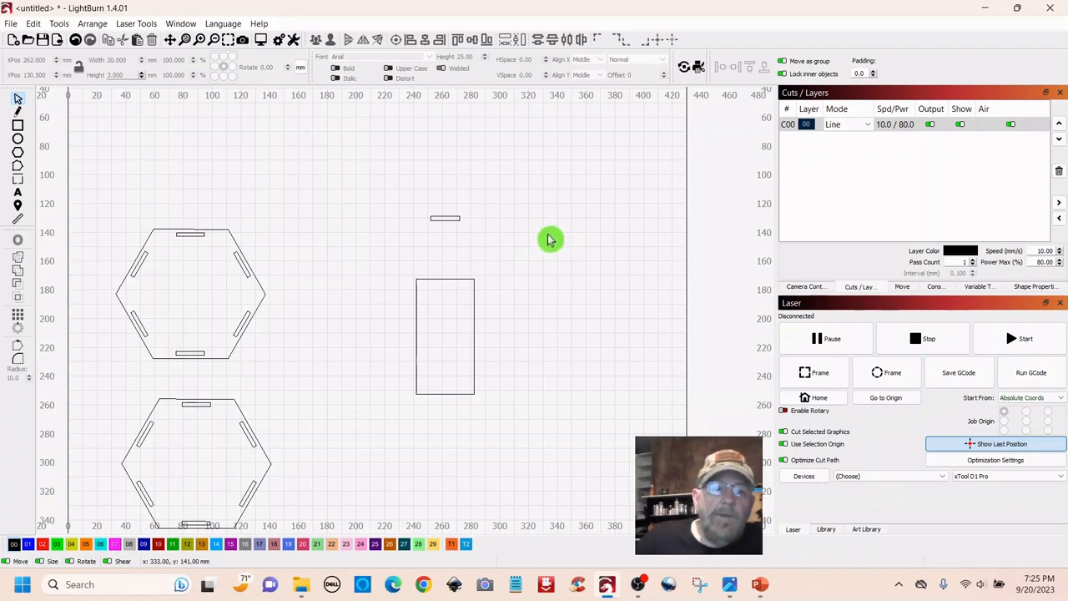
pyautogui.moveTo(553, 246)
pyautogui.mouseDown()
pyautogui.moveTo(481, 214)
pyautogui.moveTo(551, 198)
pyautogui.moveTo(546, 228)
pyautogui.mouseUp()
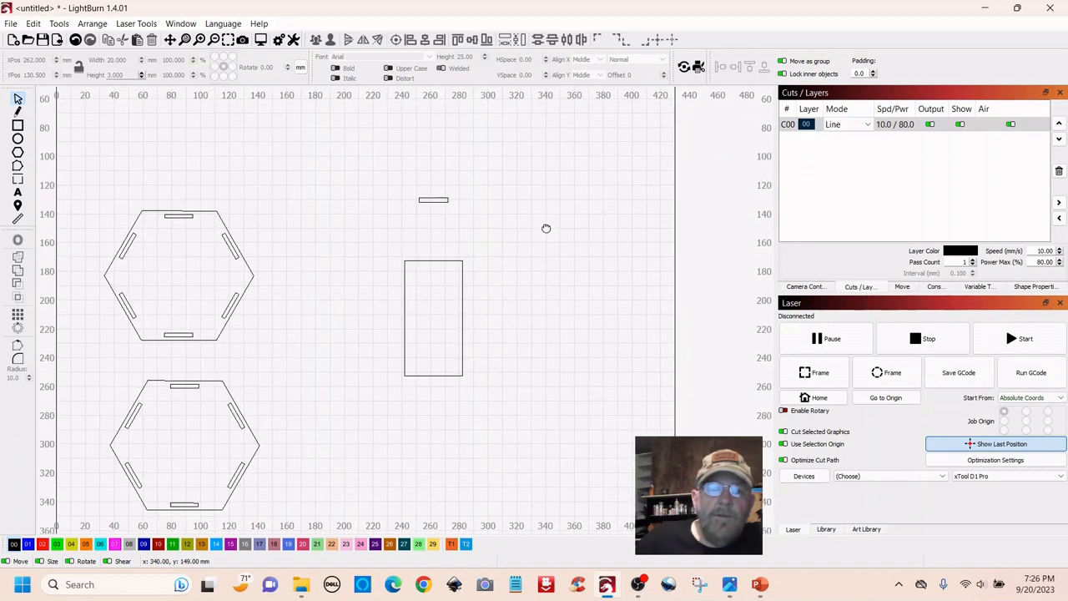
pyautogui.click(418, 199)
pyautogui.scroll(4, 448, 242)
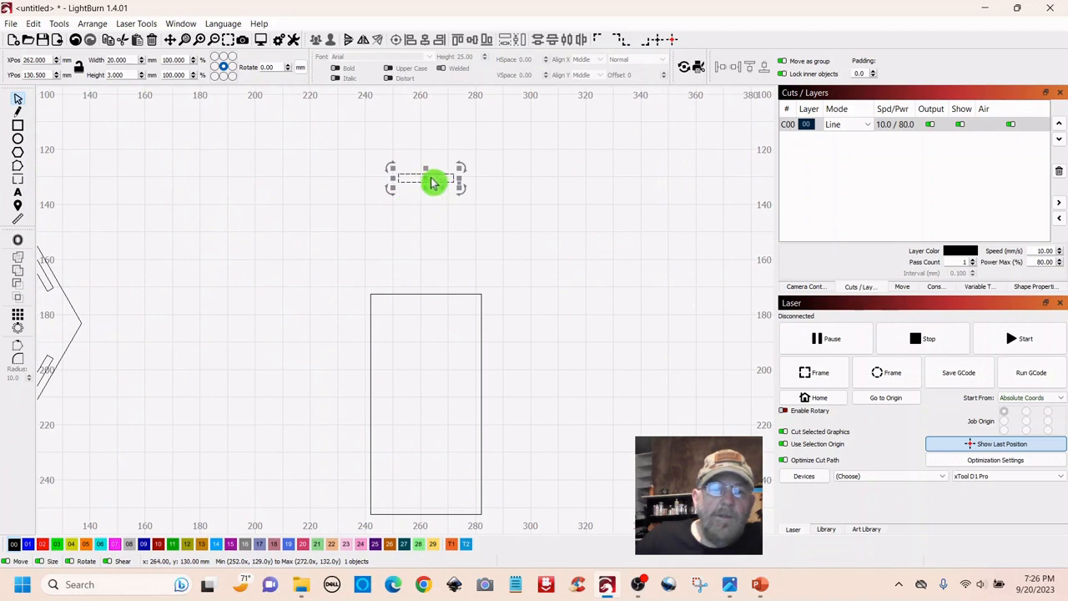
pyautogui.rightClick(431, 177)
pyautogui.click(446, 228)
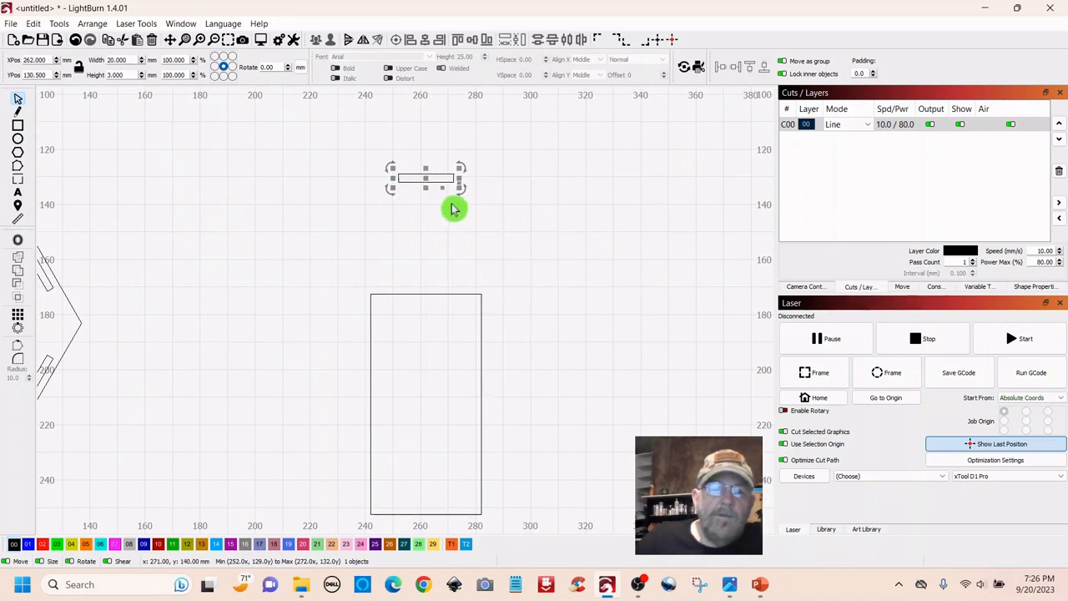
pyautogui.moveTo(426, 181); pyautogui.dragTo(584, 181)
pyautogui.click(597, 290)
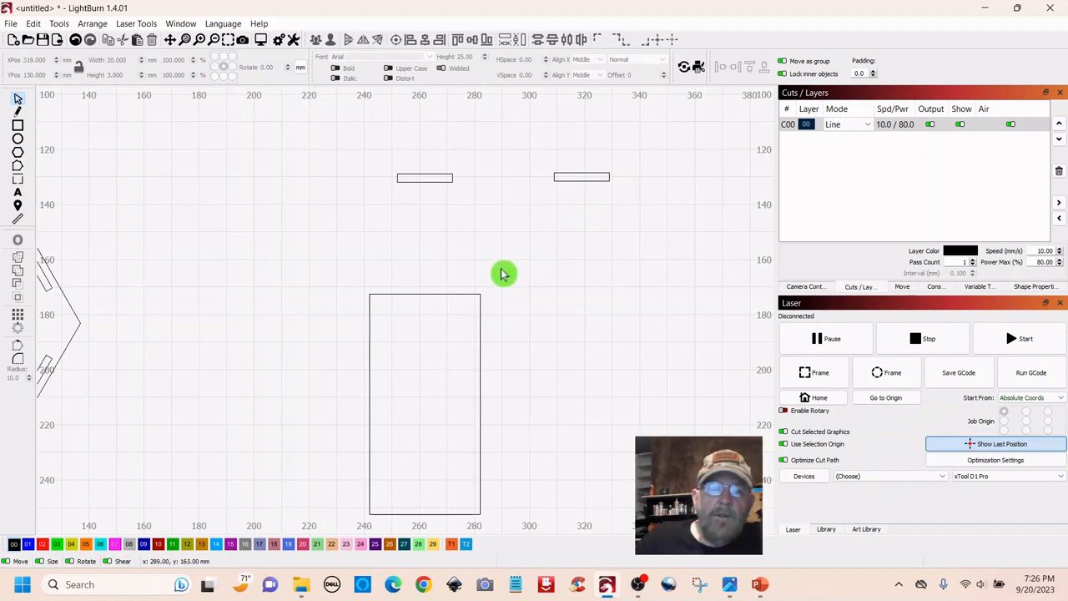
# Move the original 20 x 3 mm rectangle down to about 6 mm above the panel's top edge
pyautogui.click(434, 182)
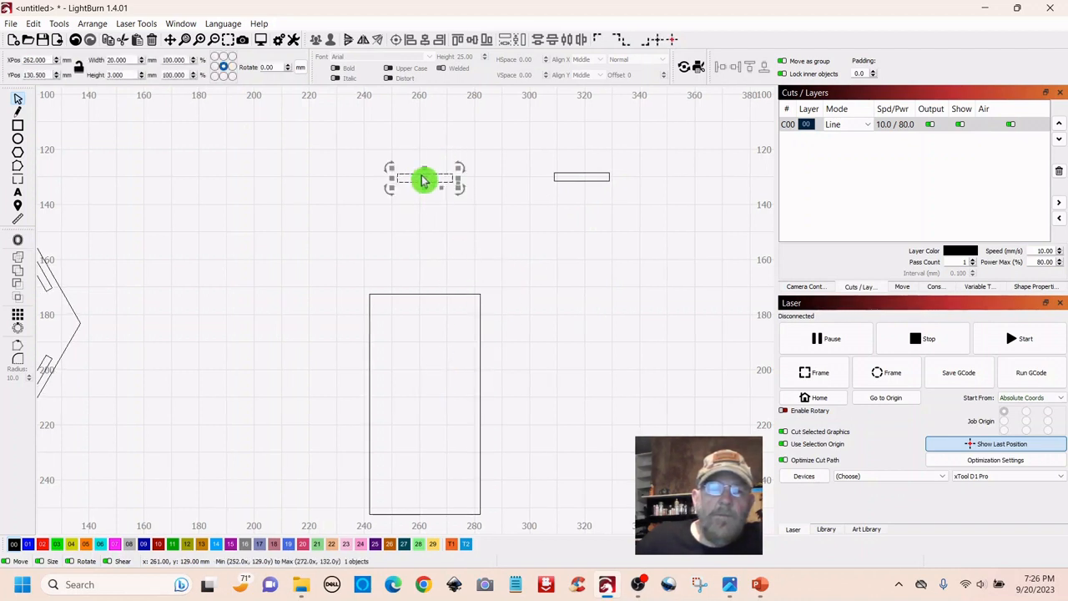
pyautogui.moveTo(425, 181); pyautogui.dragTo(428, 274)
pyautogui.scroll(5, 501, 327)
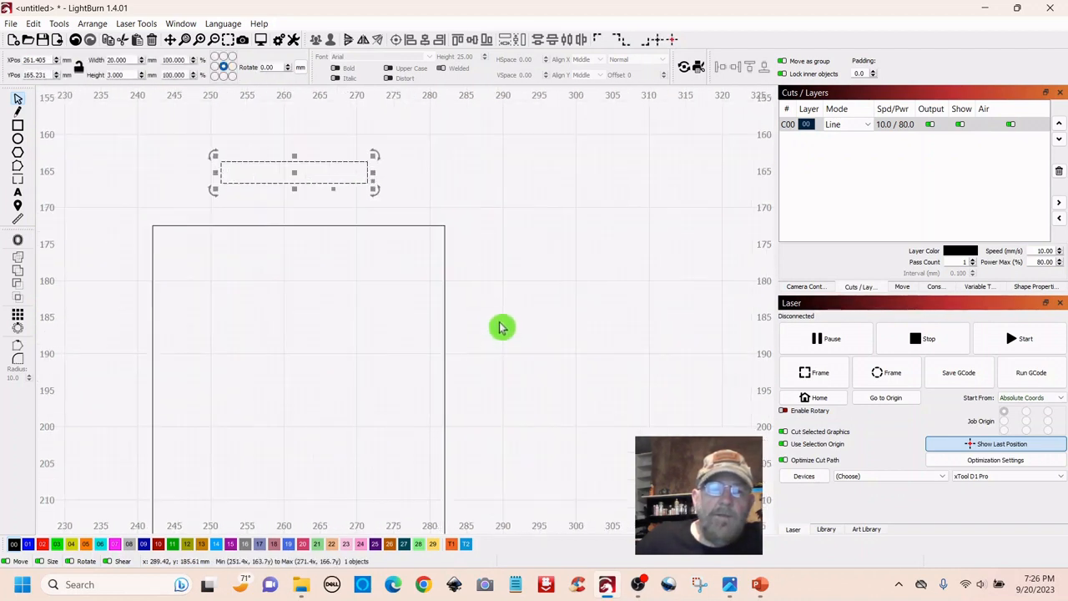
pyautogui.moveTo(495, 439); pyautogui.dragTo(576, 403)
pyautogui.scroll(-3, 573, 383)
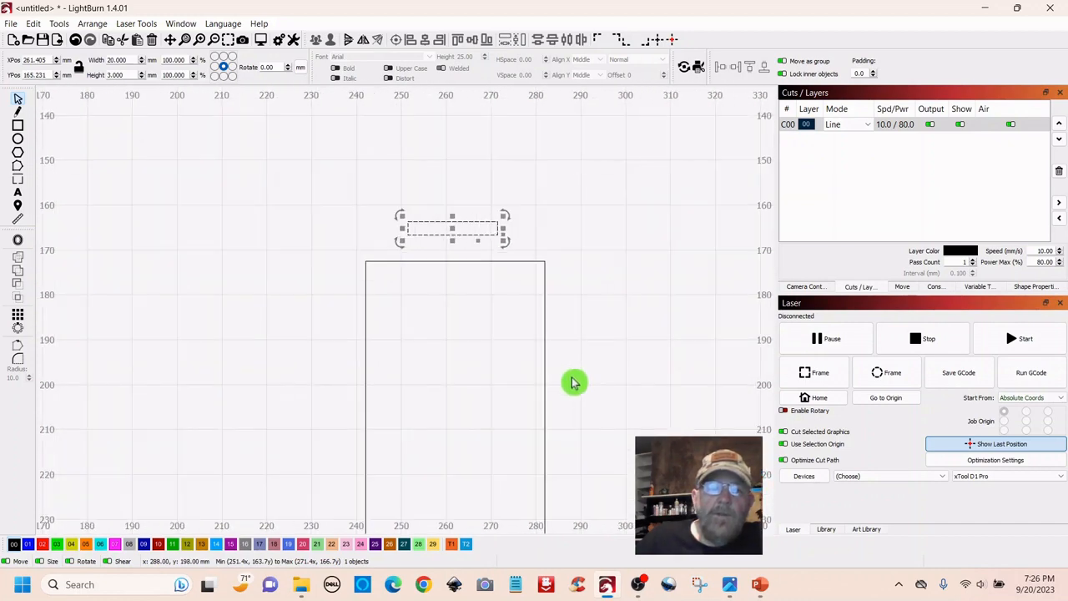
pyautogui.scroll(1, 573, 382)
pyautogui.scroll(2, 594, 346)
pyautogui.scroll(-1, 594, 346)
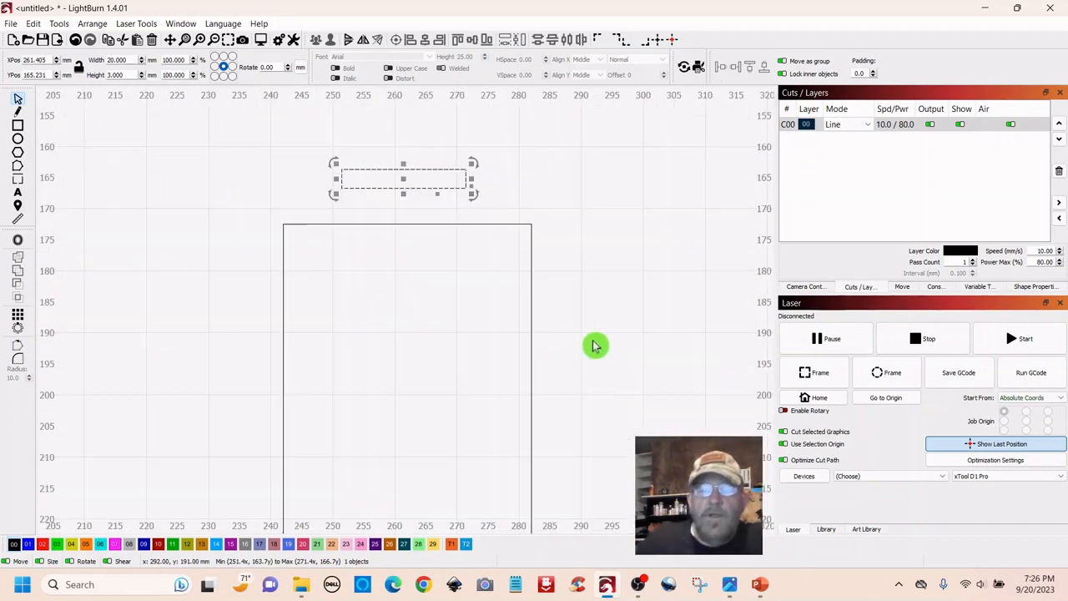
pyautogui.scroll(2, 594, 345)
pyautogui.scroll(-4, 593, 341)
pyautogui.scroll(4, 601, 333)
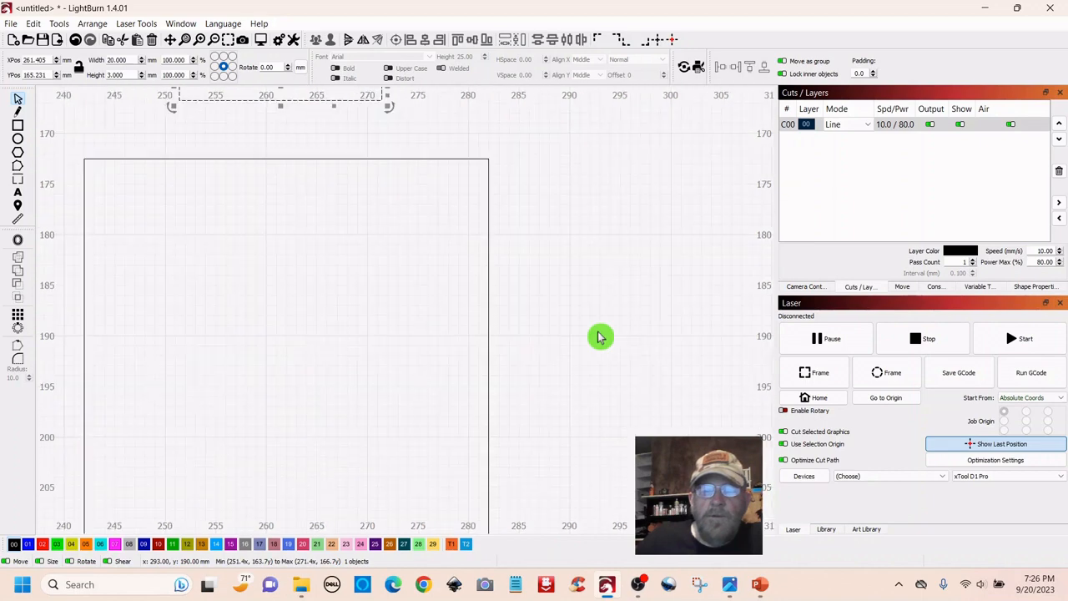
pyautogui.scroll(-3, 599, 337)
pyautogui.moveTo(613, 325); pyautogui.dragTo(563, 285)
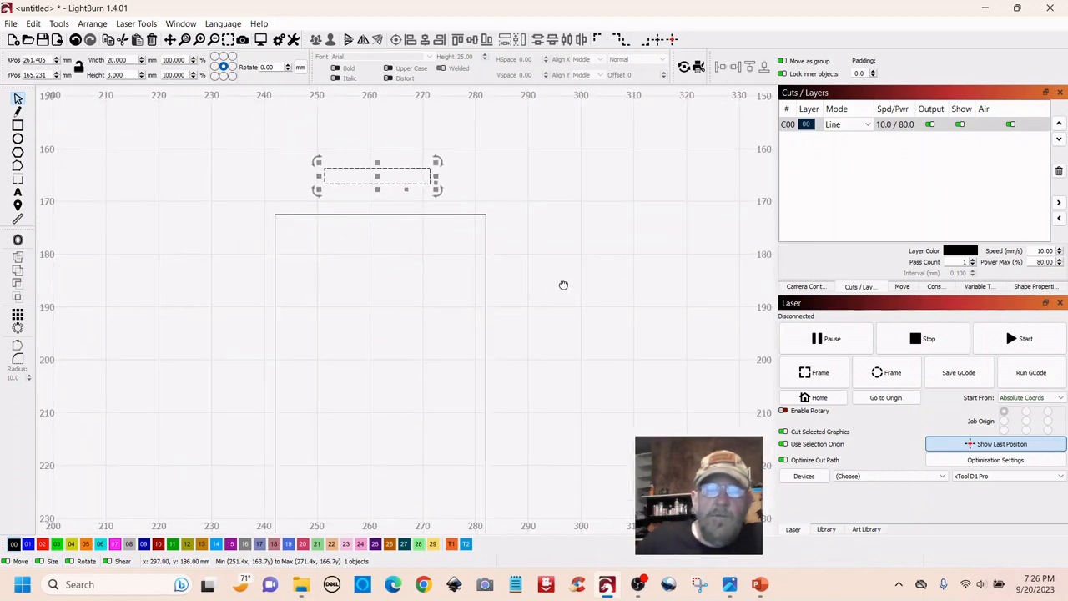
# Snap the small rectangle's bottom edge onto the top edge of the 40 x 80 mm panel as a tab
pyautogui.scroll(-2, 563, 285)
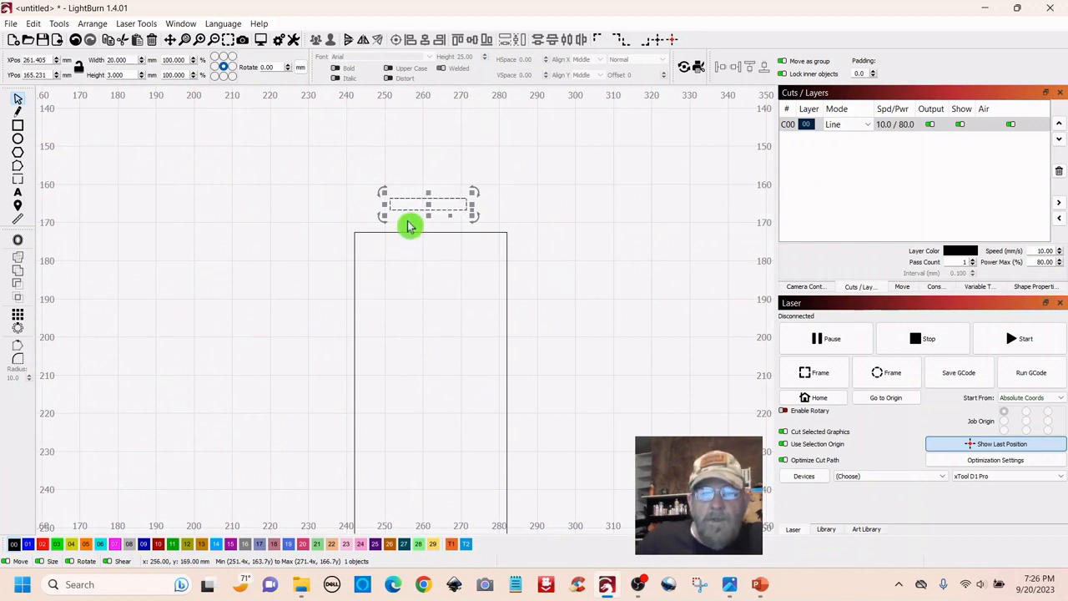
pyautogui.scroll(5, 409, 225)
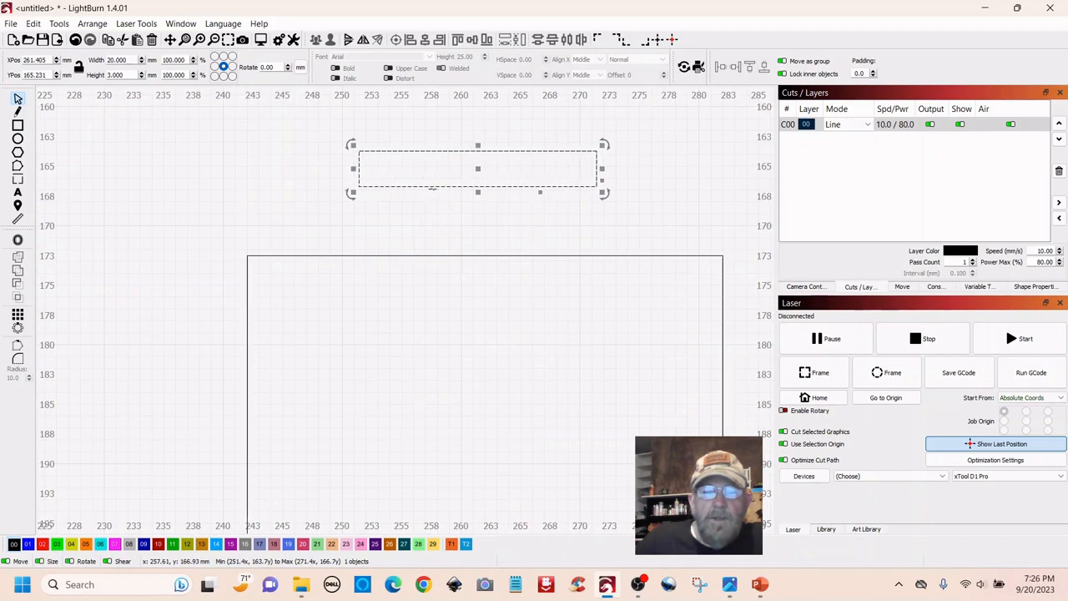
pyautogui.moveTo(437, 187); pyautogui.dragTo(438, 257)
pyautogui.click(312, 208)
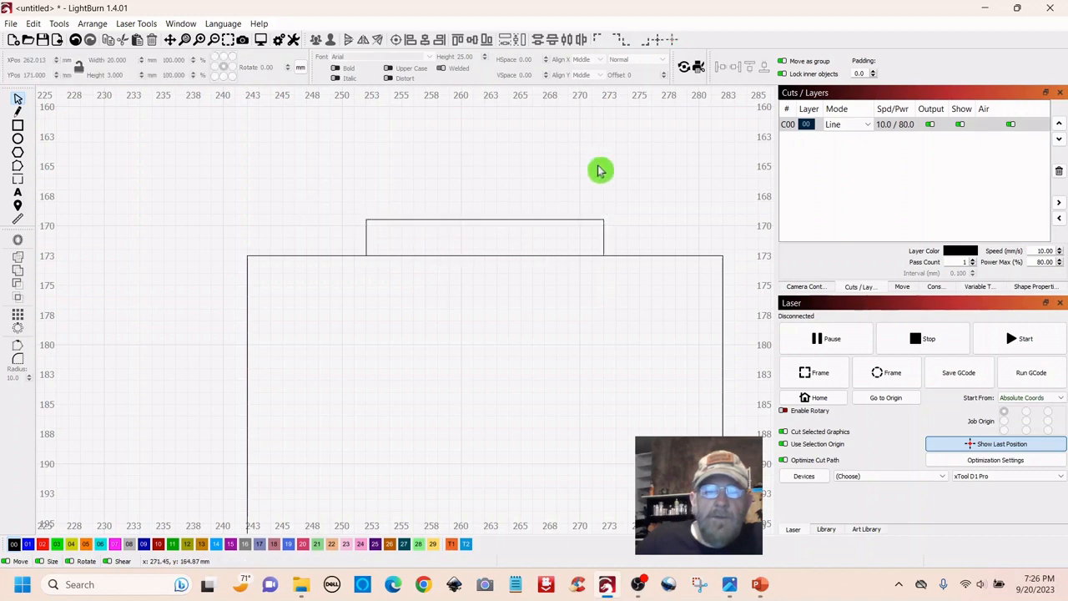
# Center the top tab horizontally on the 40 x 80 mm panel and clear the selection
pyautogui.scroll(-2, 599, 170)
pyautogui.moveTo(681, 193); pyautogui.dragTo(547, 149)
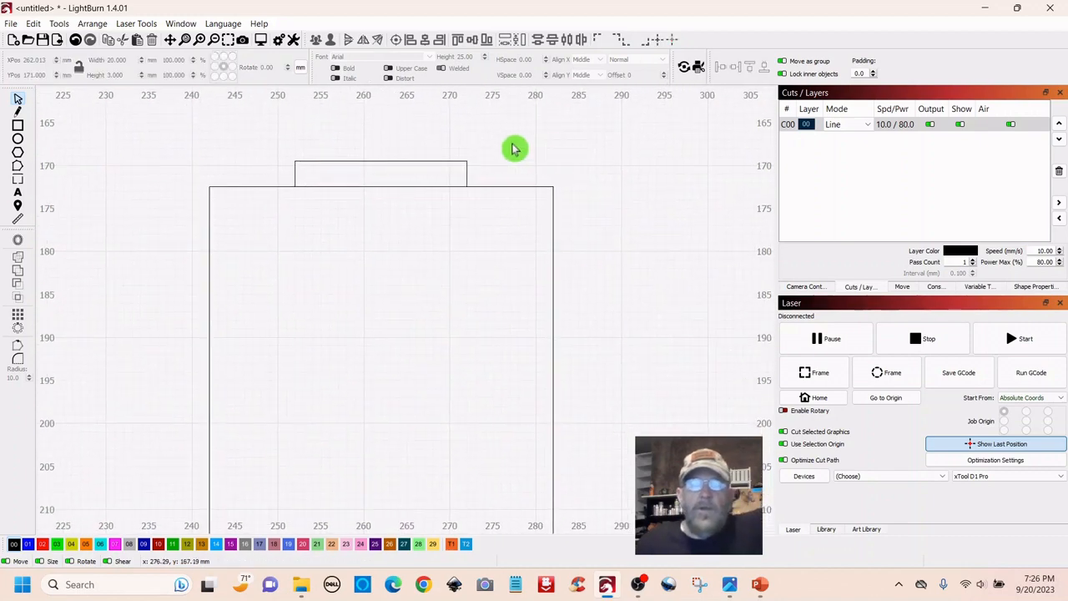
pyautogui.click(379, 180)
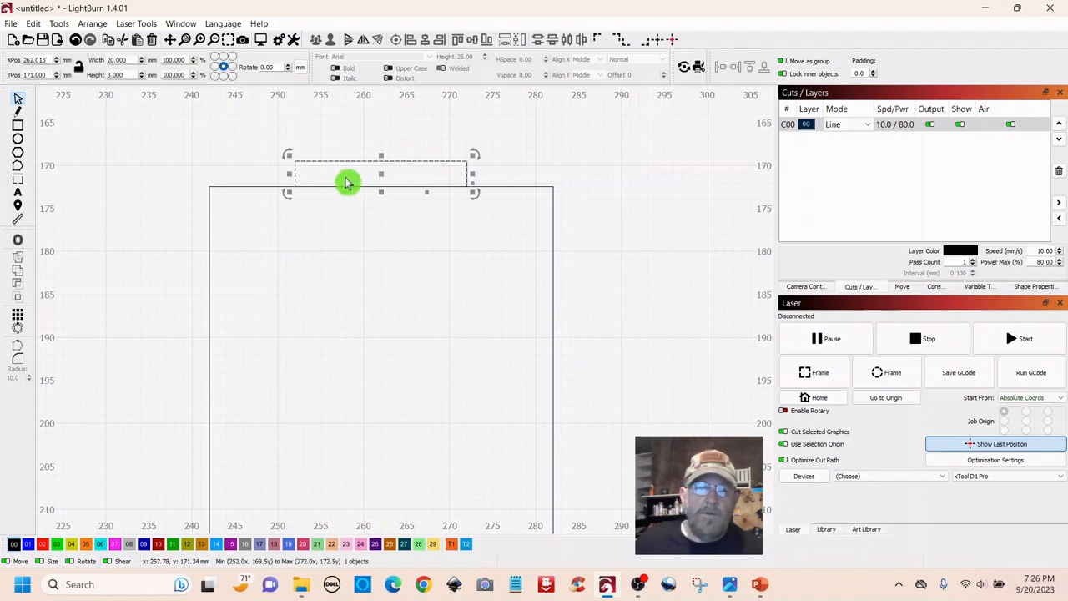
pyautogui.keyDown('shift'); pyautogui.click(220, 186); pyautogui.keyUp('shift')
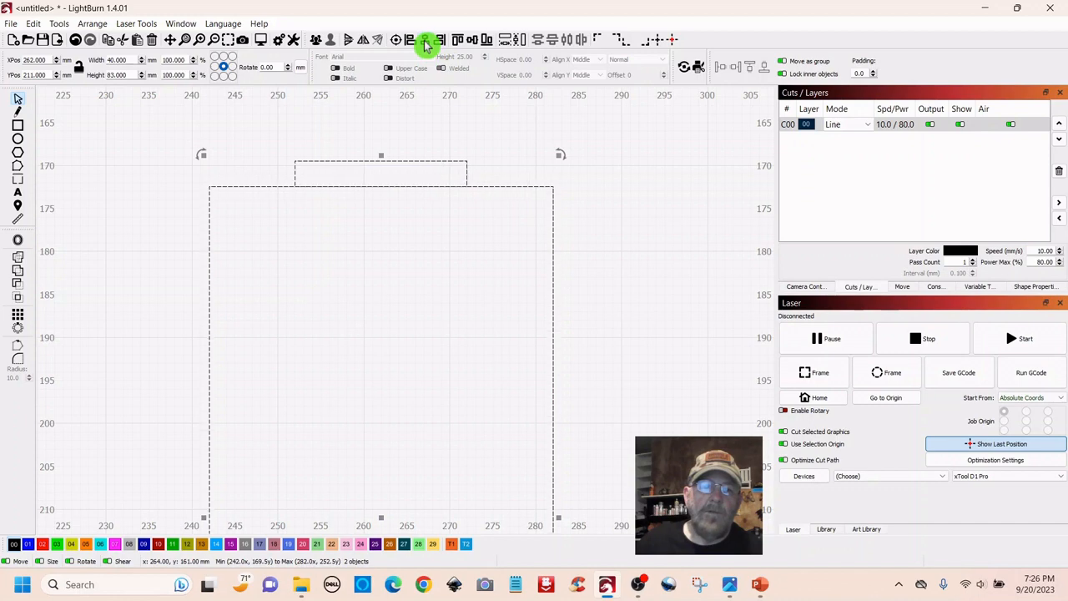
pyautogui.click(610, 189)
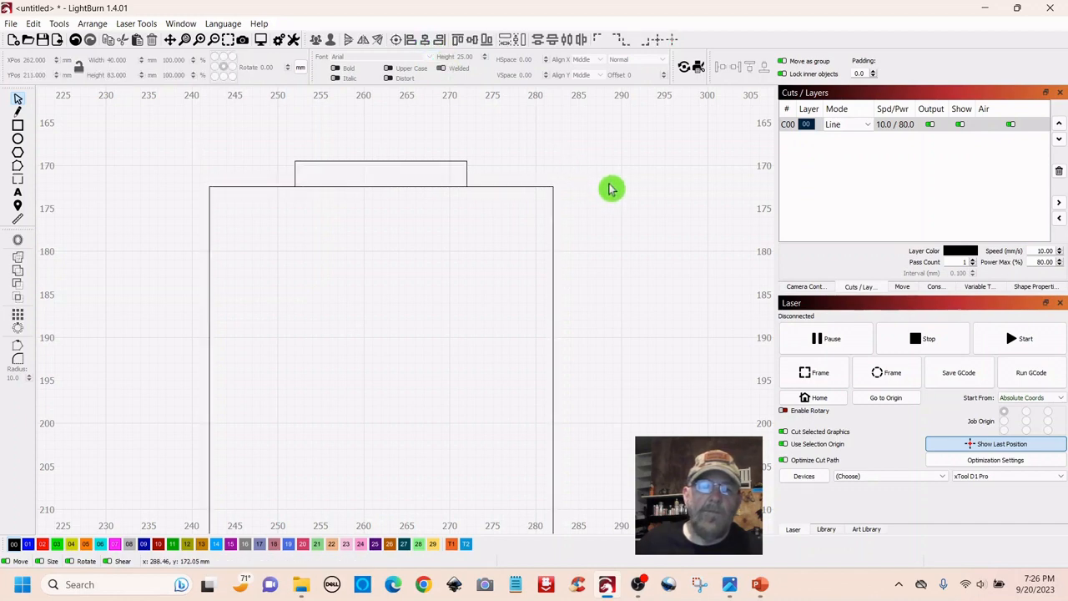
pyautogui.click(439, 161)
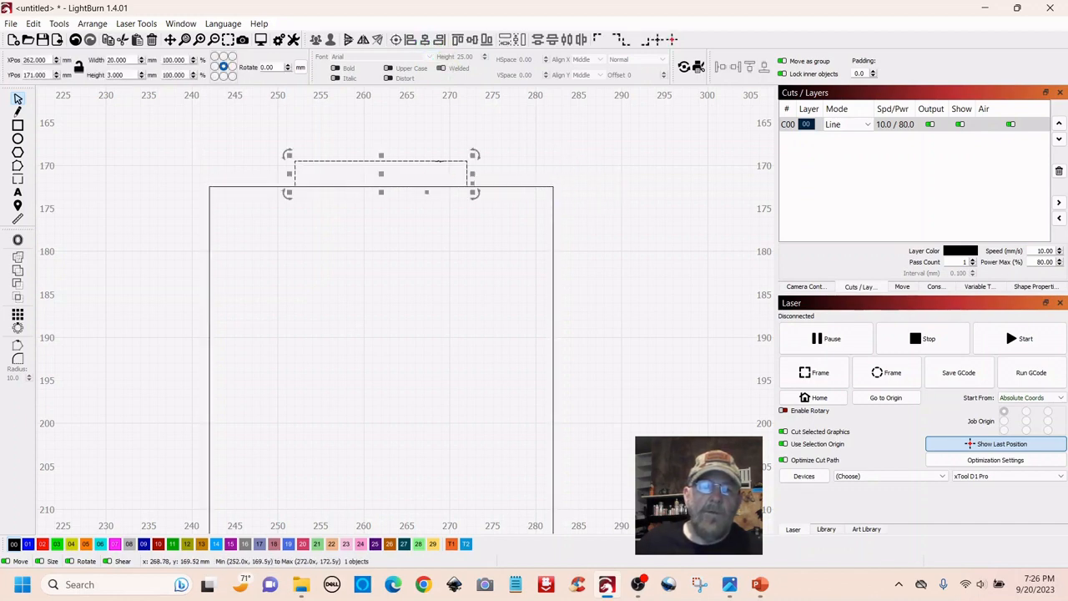
pyautogui.click(587, 162)
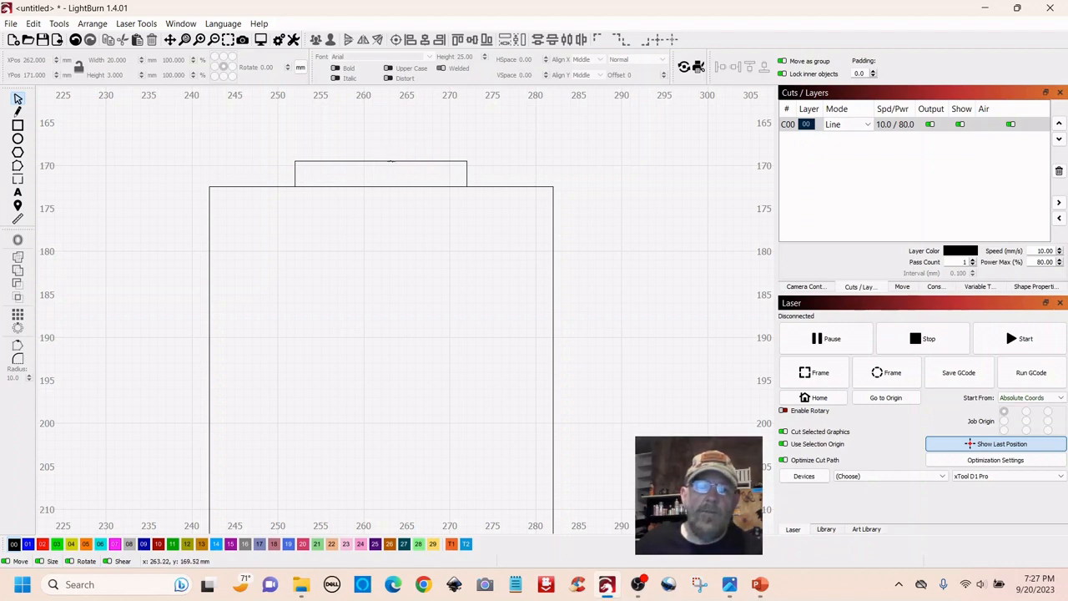
pyautogui.click(391, 162)
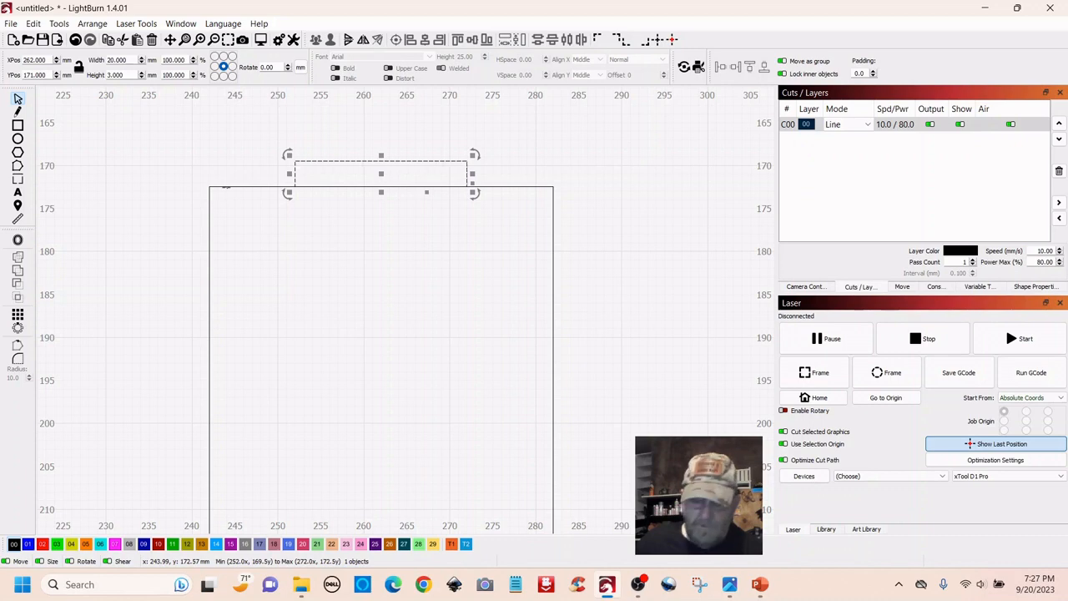
pyautogui.keyDown('shift'); pyautogui.click(226, 187); pyautogui.keyUp('shift')
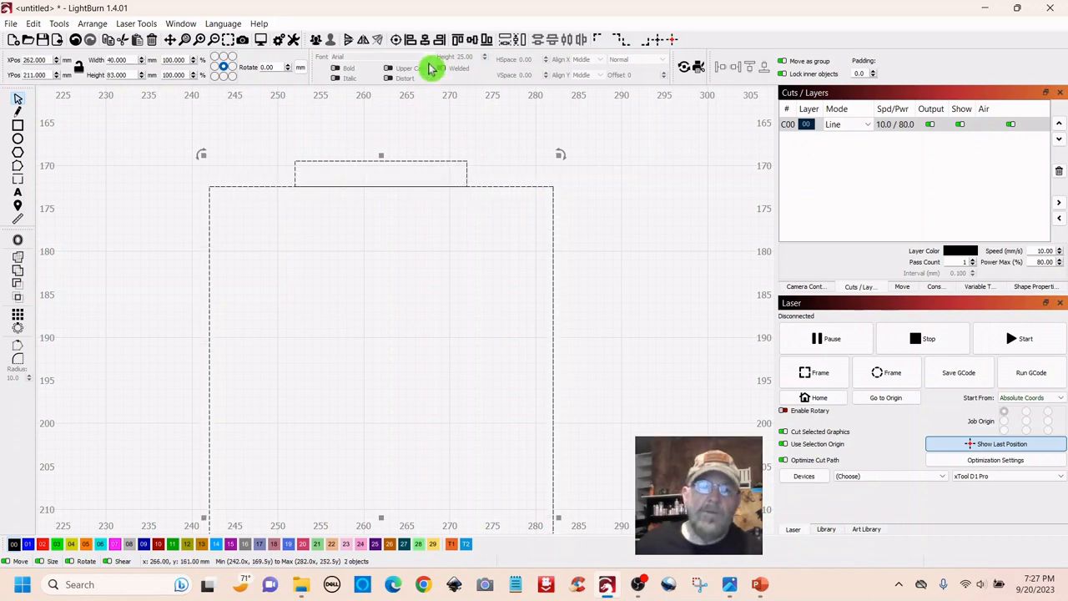
pyautogui.click(638, 209)
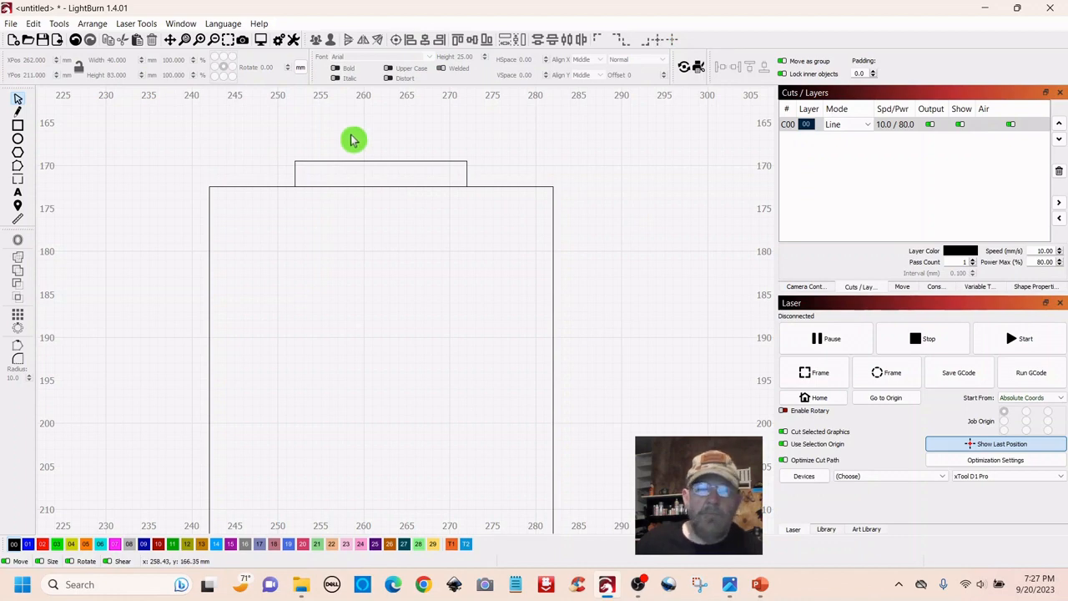
# Merge the top tab and the panel into a single outline and clear the selection
pyautogui.scroll(-2, 352, 139)
pyautogui.moveTo(601, 188); pyautogui.dragTo(573, 198)
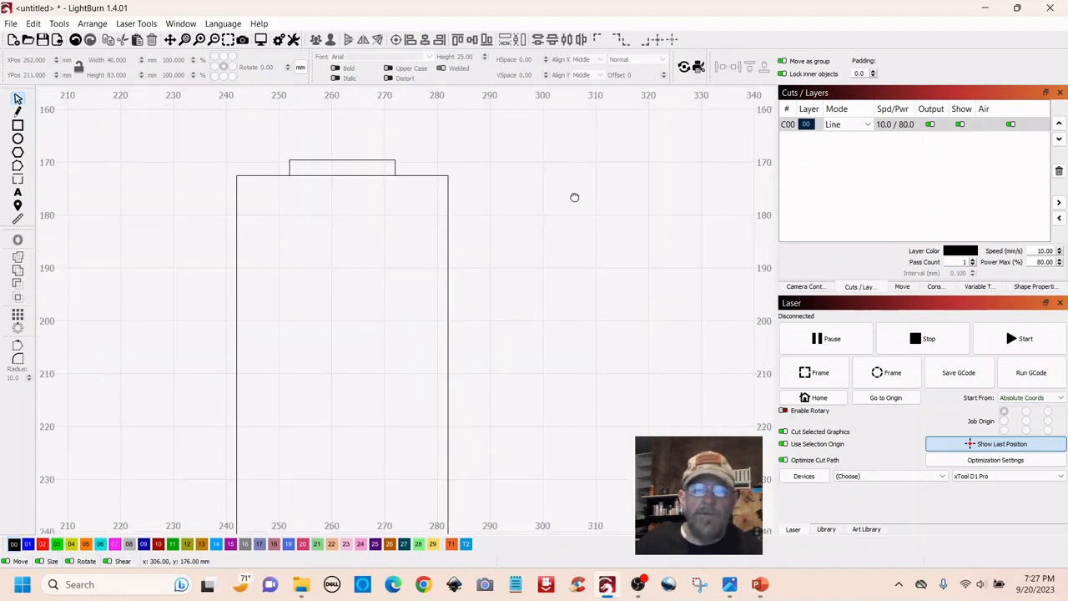
pyautogui.click(320, 165)
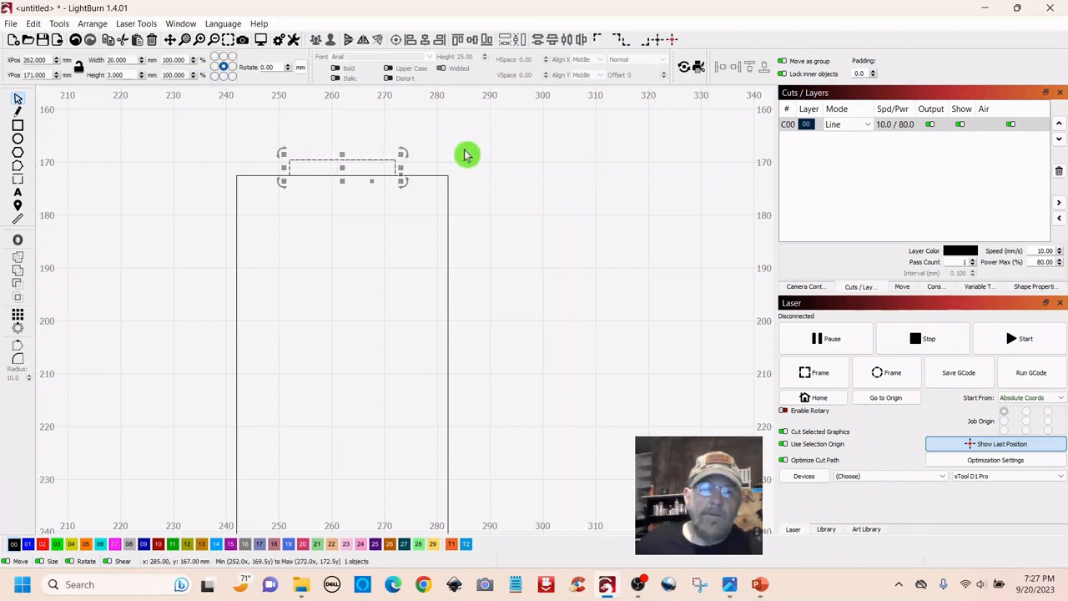
pyautogui.keyDown('shift'); pyautogui.click(236, 223); pyautogui.keyUp('shift')
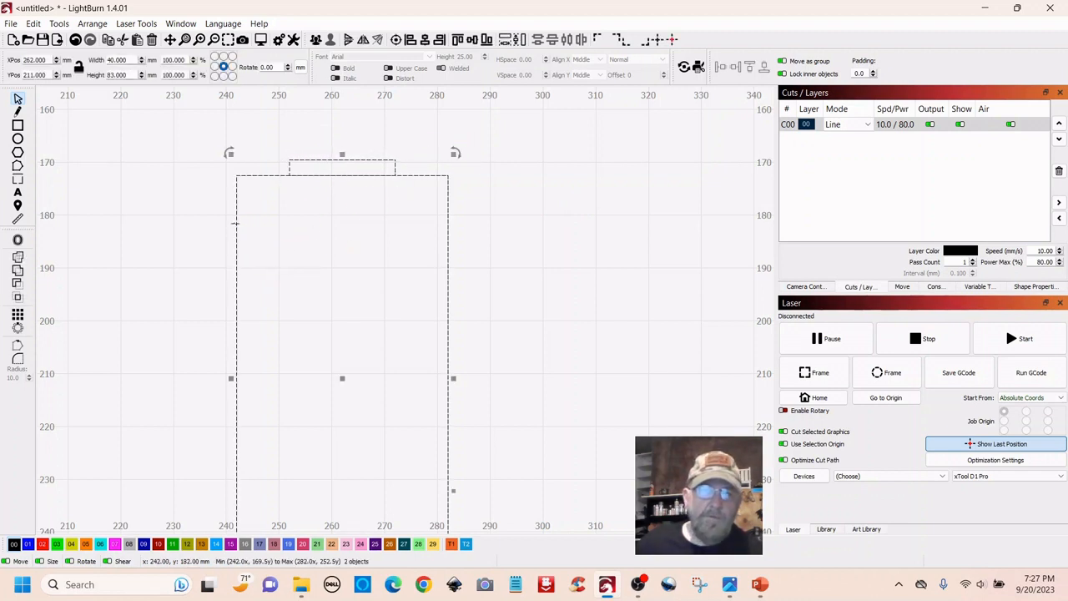
pyautogui.click(20, 262)
pyautogui.click(588, 291)
pyautogui.scroll(-2, 589, 292)
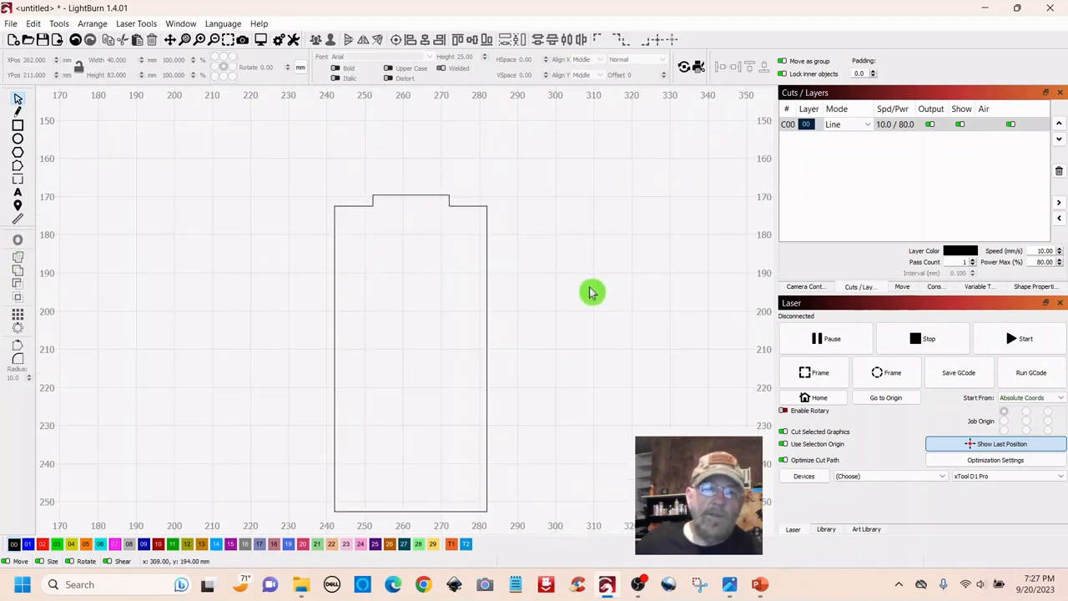
# Move the spare 20 x 3 mm rectangle below the panel and snap its top edge onto the panel's bottom edge
pyautogui.scroll(-3, 575, 272)
pyautogui.scroll(-2, 536, 287)
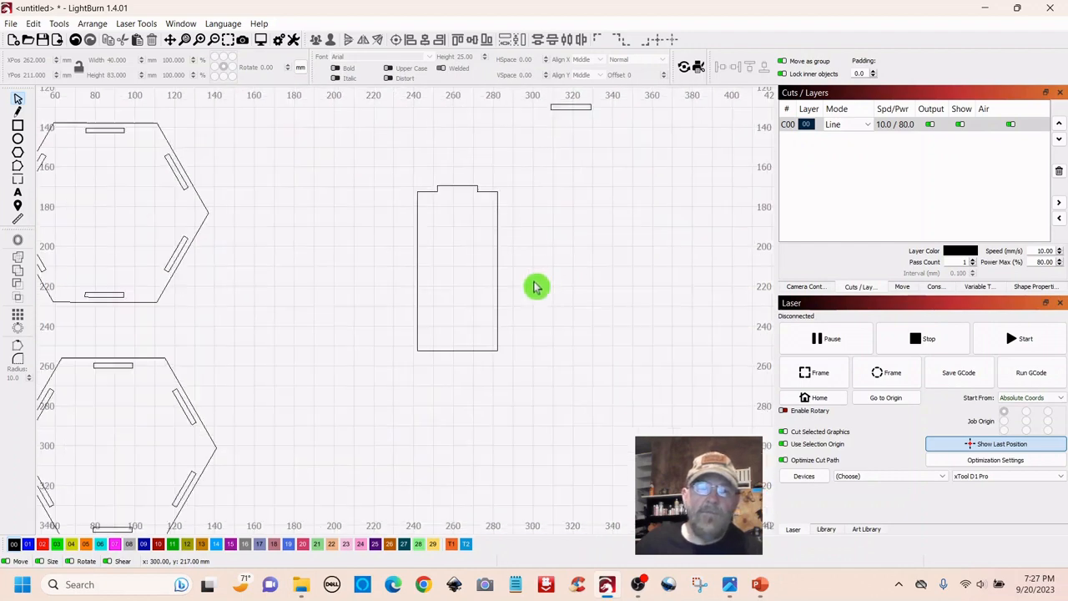
pyautogui.moveTo(643, 268); pyautogui.dragTo(563, 297)
pyautogui.moveTo(523, 115); pyautogui.dragTo(425, 175)
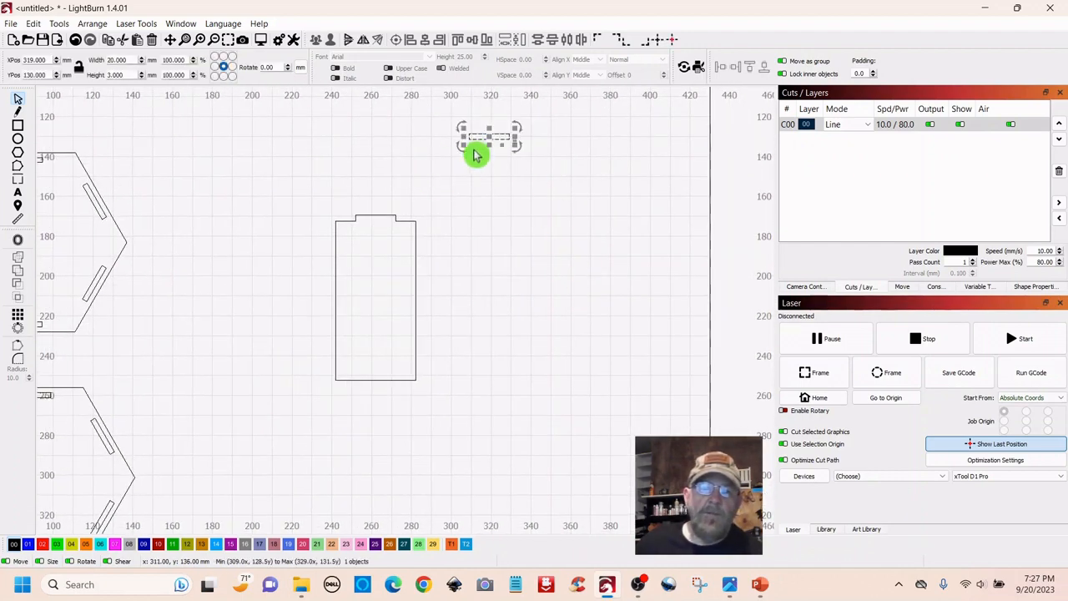
pyautogui.moveTo(488, 138); pyautogui.dragTo(609, 321)
pyautogui.scroll(5, 481, 367)
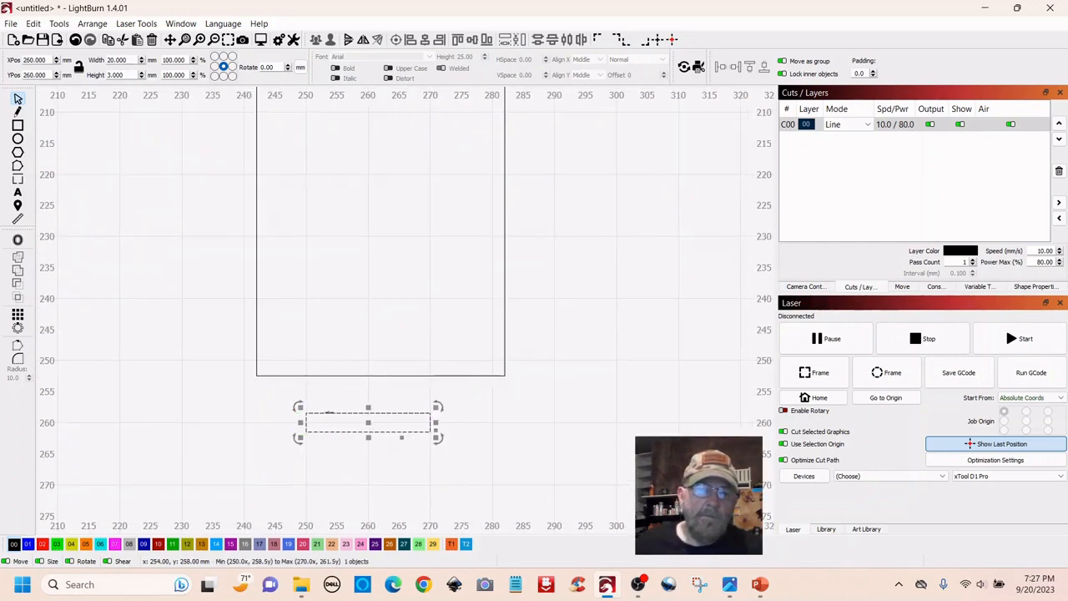
pyautogui.moveTo(330, 413); pyautogui.dragTo(332, 389)
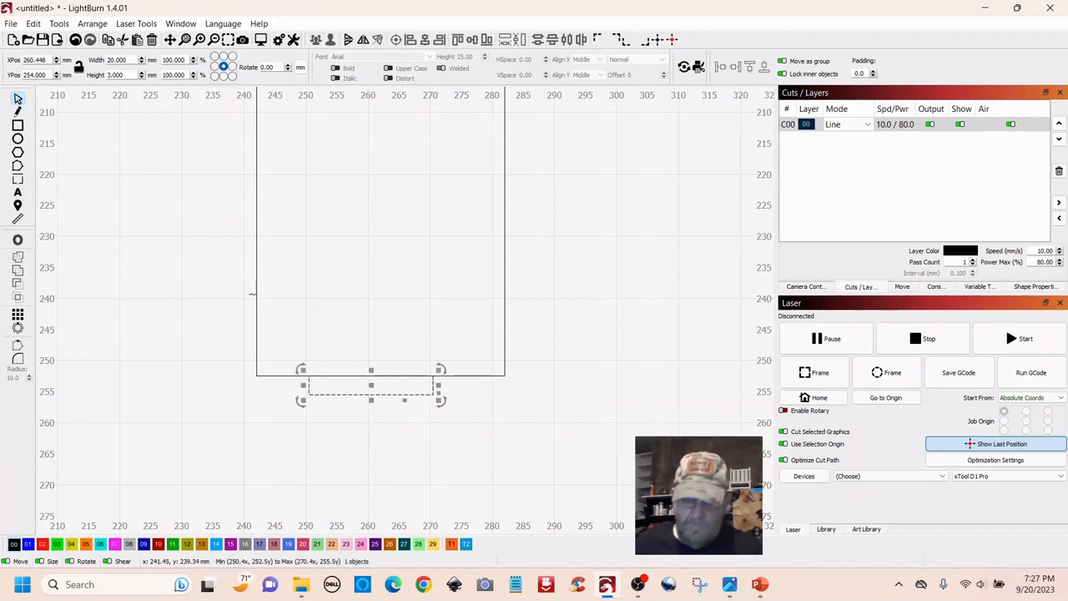
# Center the bottom tab horizontally on the panel and merge both into a single outline
pyautogui.keyDown('shift'); pyautogui.click(257, 294); pyautogui.keyUp('shift')
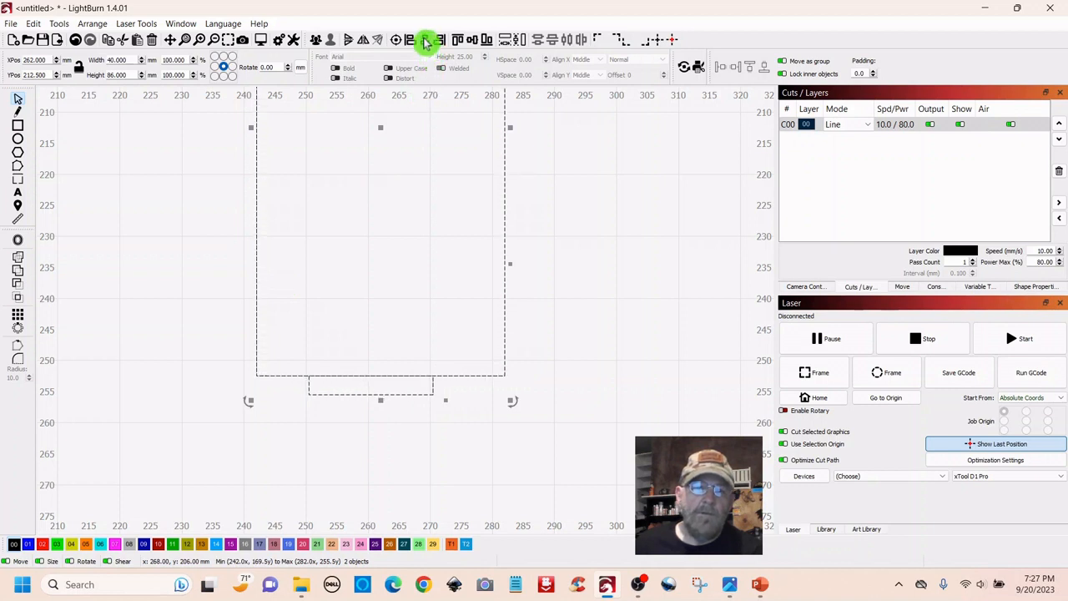
pyautogui.click(18, 263)
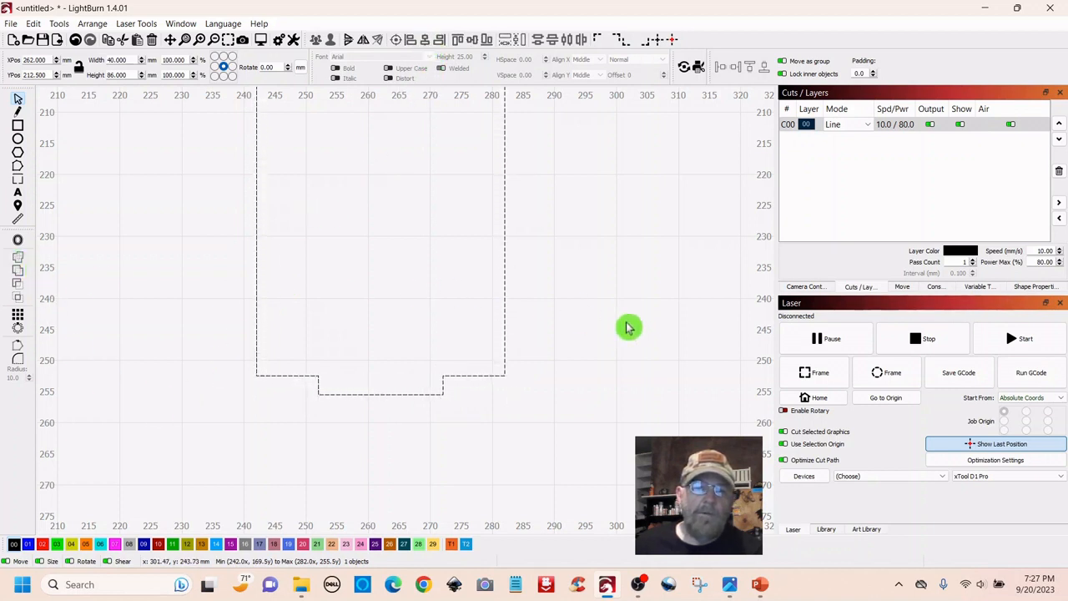
pyautogui.scroll(-3, 627, 327)
pyautogui.moveTo(643, 248); pyautogui.dragTo(500, 328)
pyautogui.scroll(-4, 495, 321)
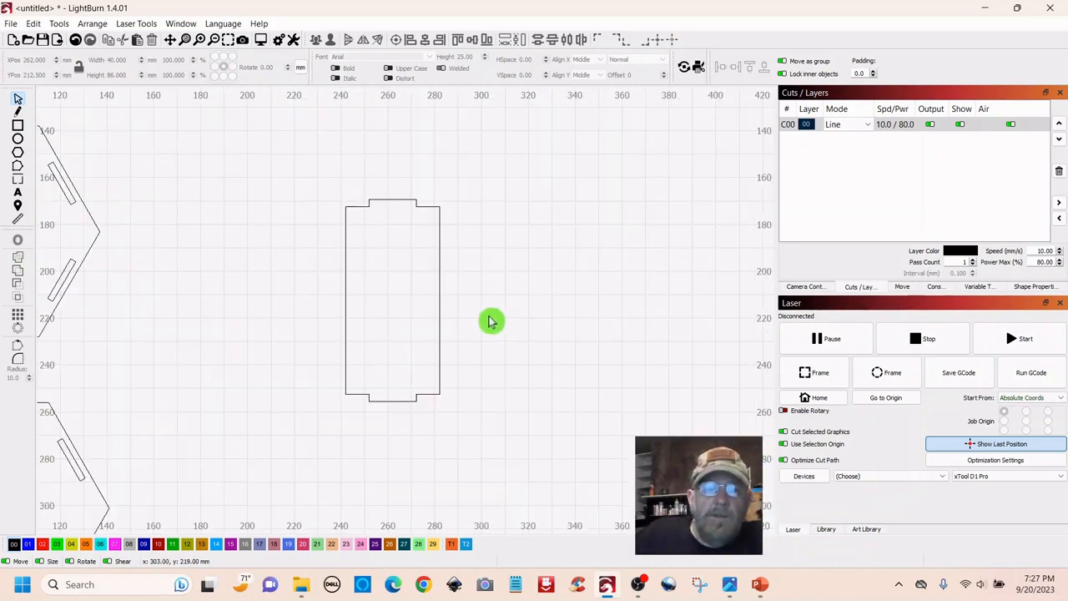
pyautogui.moveTo(600, 315); pyautogui.dragTo(560, 281)
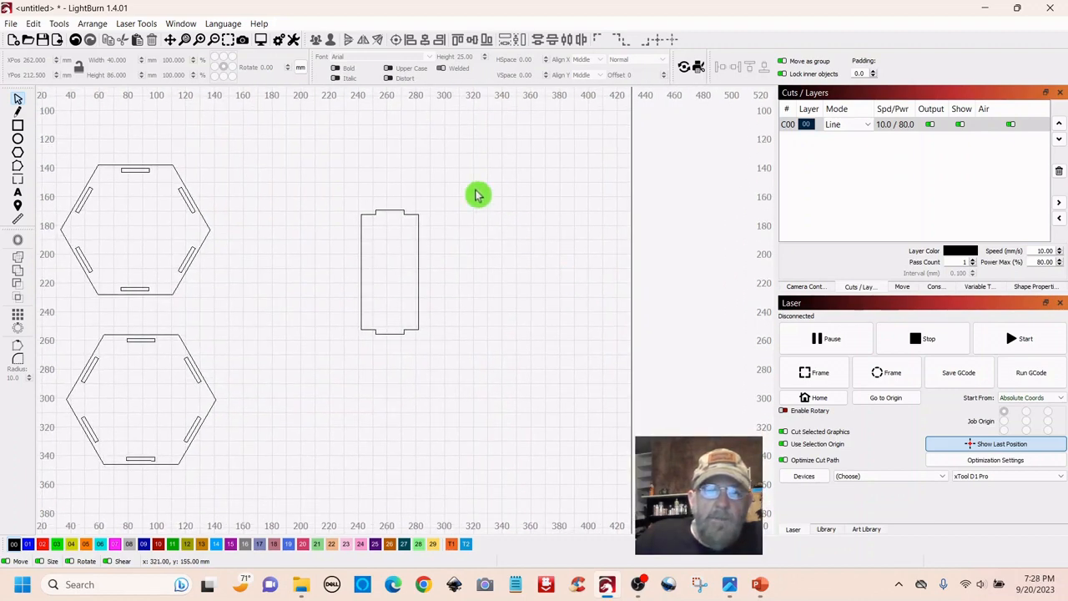
# Duplicate the tabbed panel twice and place the copies in a row to its right, about 57 mm apart
pyautogui.moveTo(475, 194); pyautogui.dragTo(327, 379)
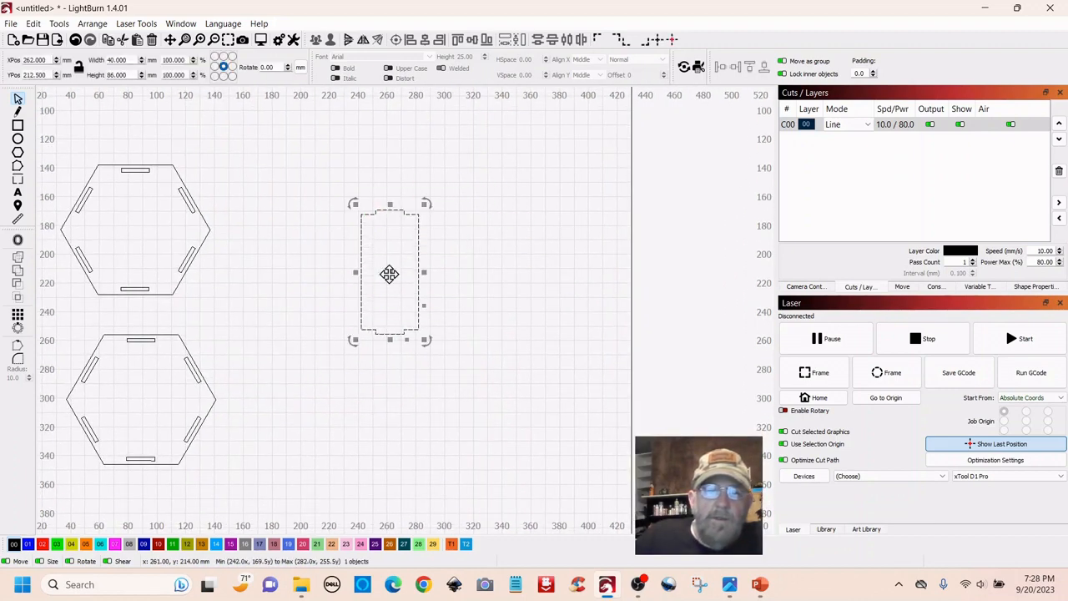
pyautogui.rightClick(390, 273)
pyautogui.click(418, 324)
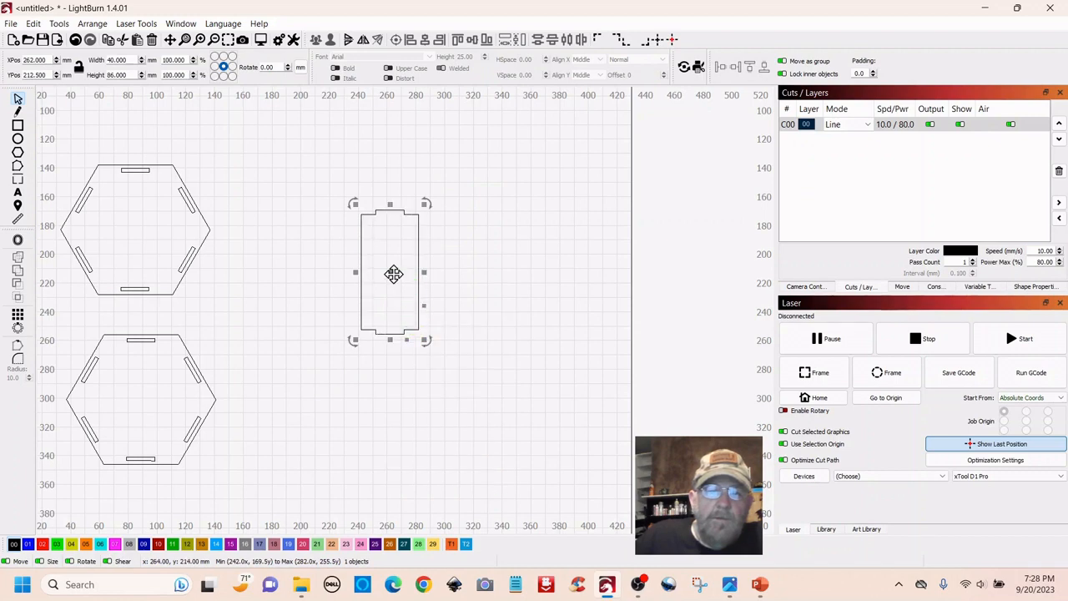
pyautogui.moveTo(391, 280); pyautogui.dragTo(471, 282)
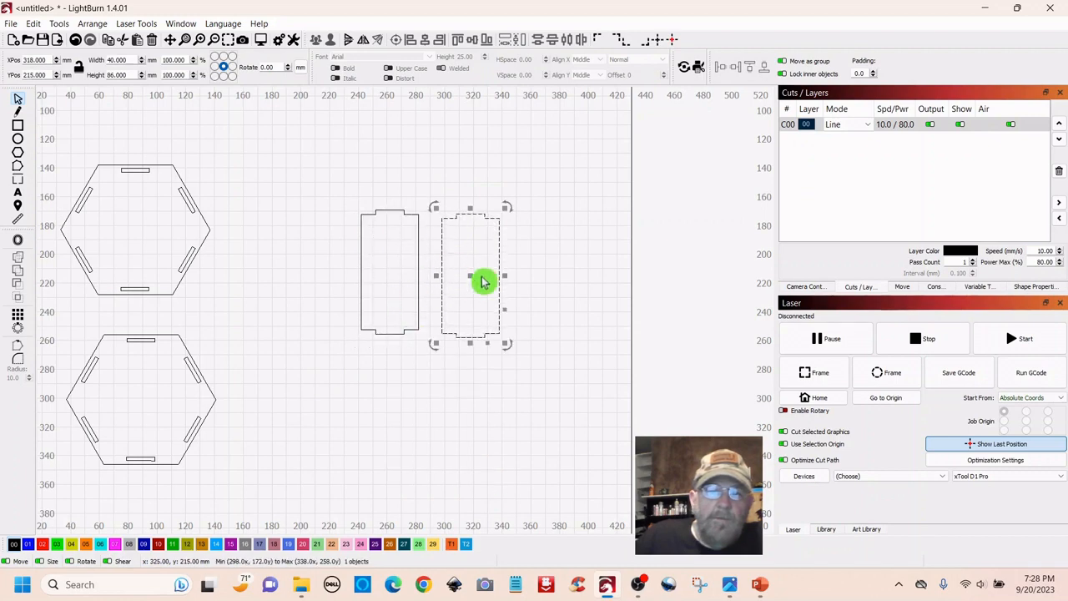
pyautogui.rightClick(473, 277)
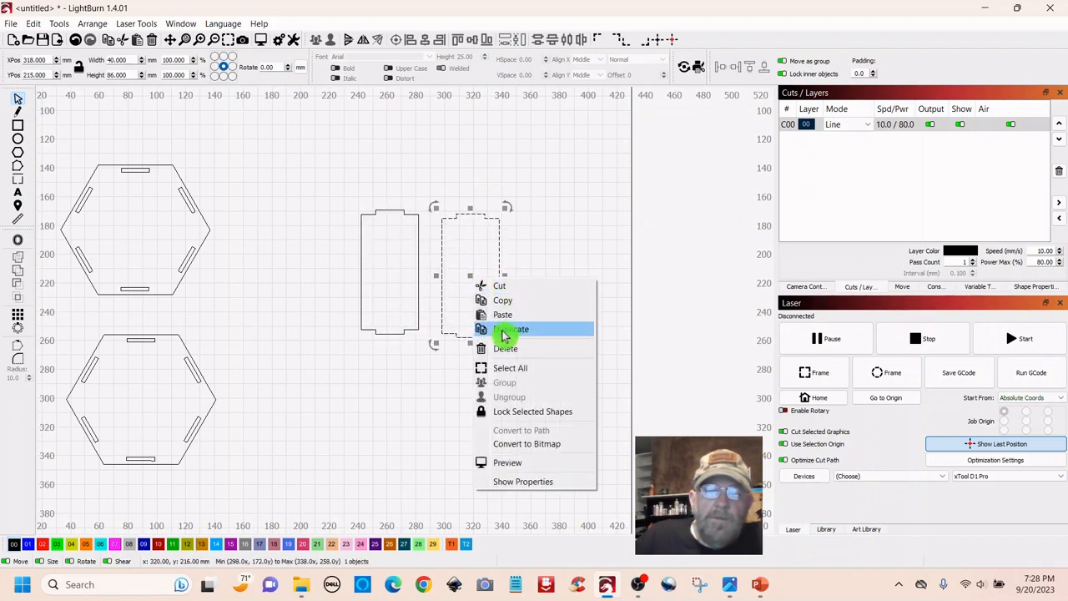
pyautogui.click(503, 331)
pyautogui.moveTo(472, 277); pyautogui.dragTo(556, 284)
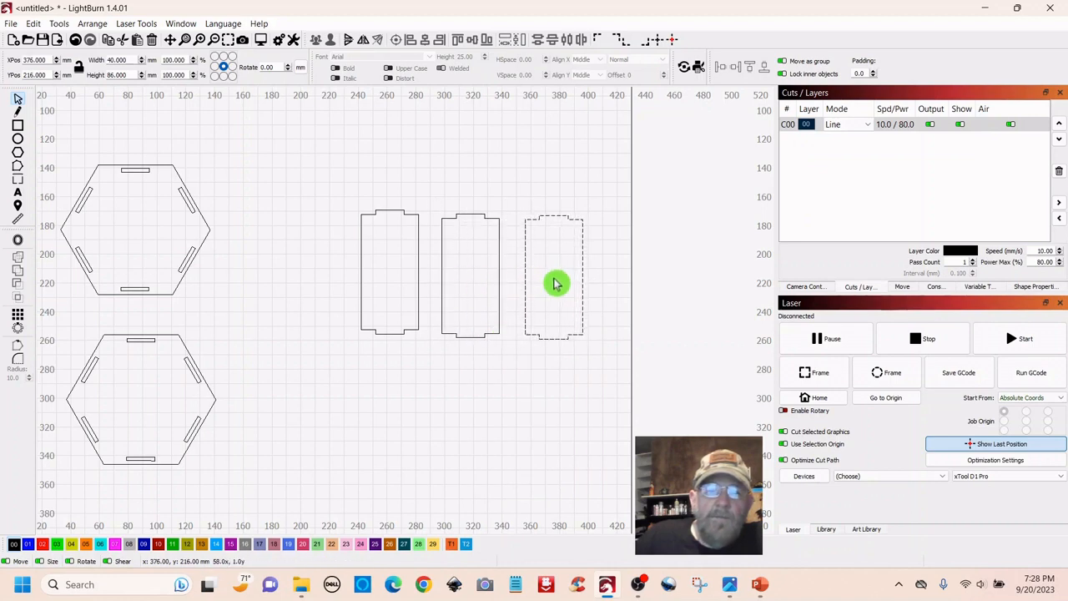
pyautogui.click(446, 394)
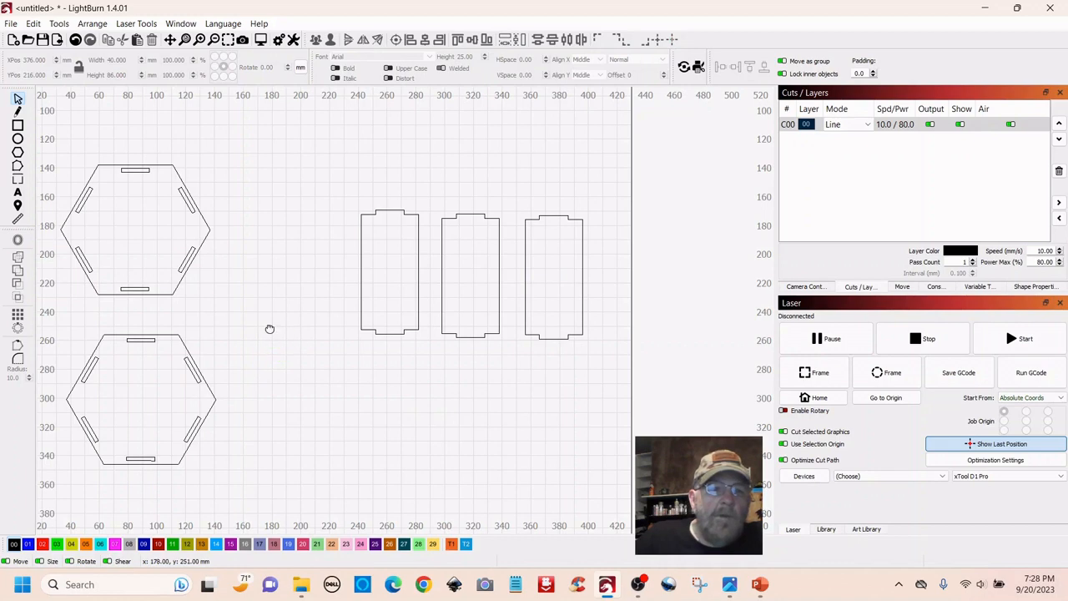
# Import jack-o-lanterns.svg from the Project_Samples folder on the Desktop
pyautogui.moveTo(269, 329); pyautogui.dragTo(303, 298)
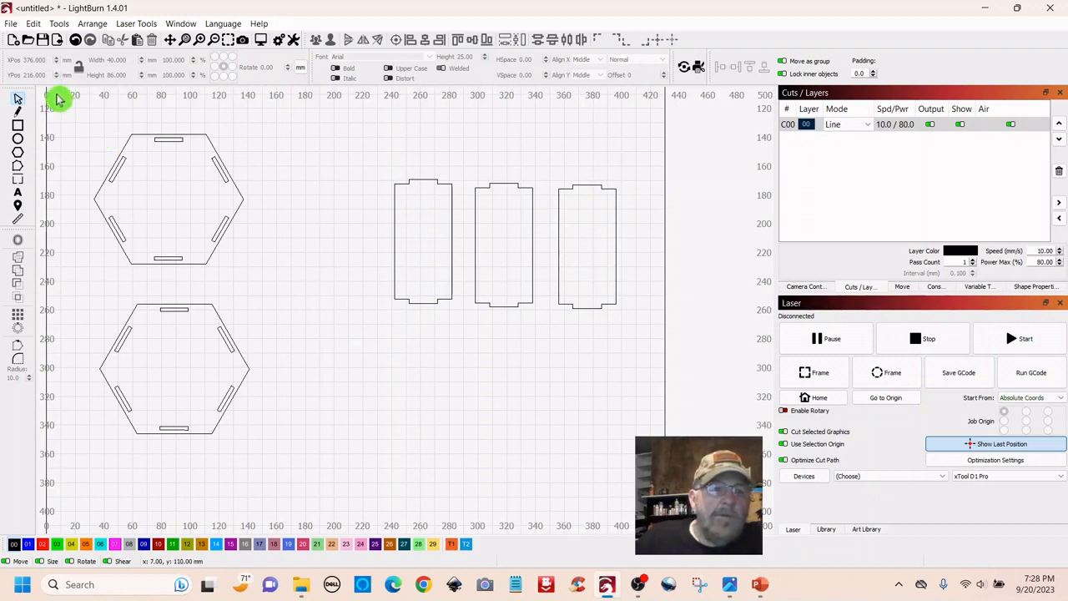
pyautogui.click(56, 39)
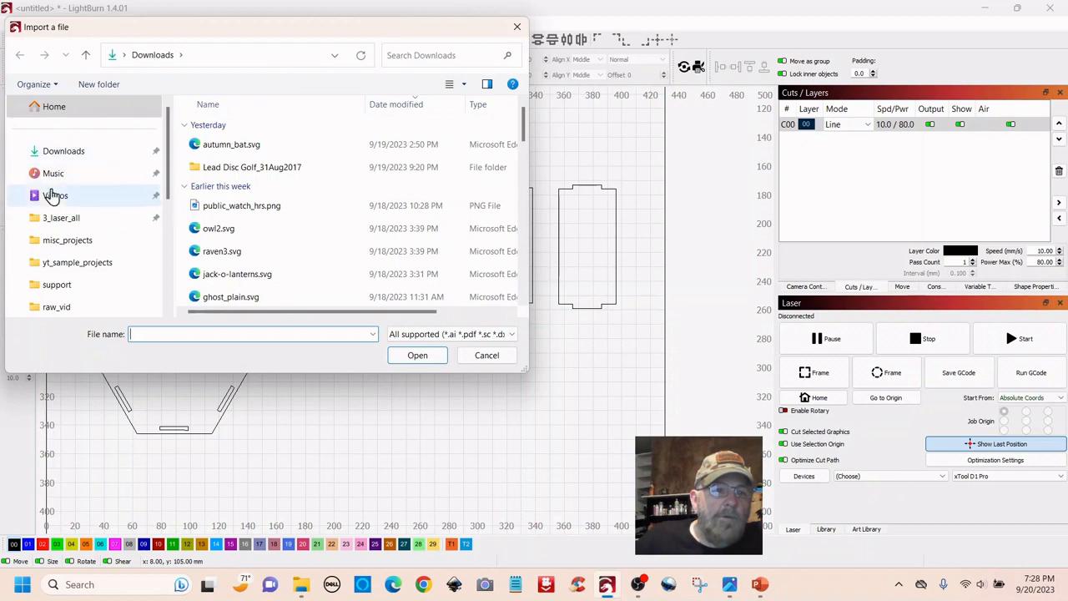
pyautogui.scroll(-2, 83, 209)
pyautogui.scroll(-3, 91, 214)
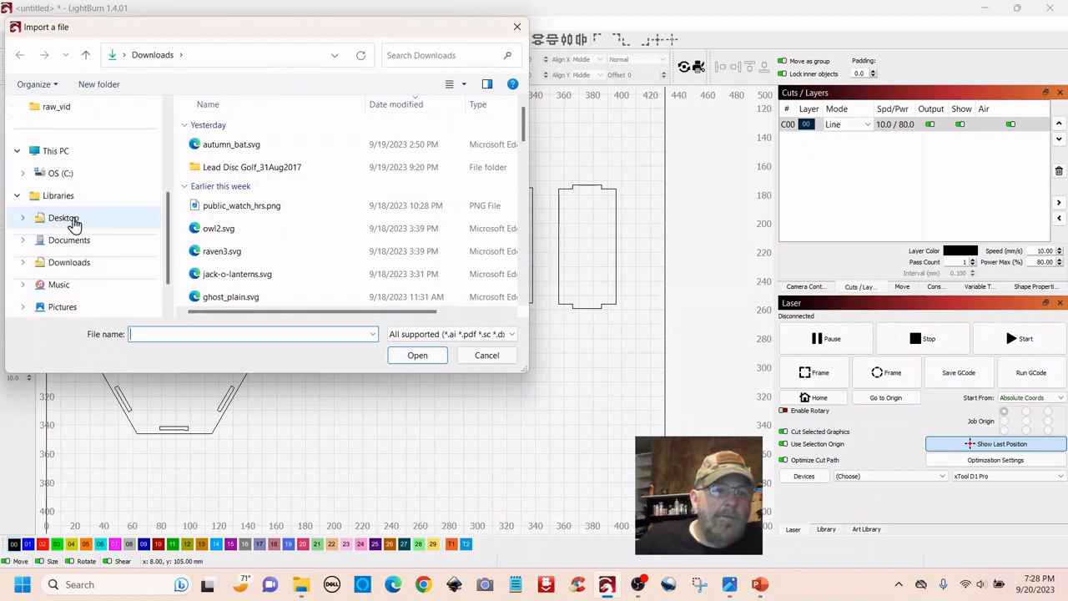
pyautogui.click(74, 224)
pyautogui.doubleClick(231, 160)
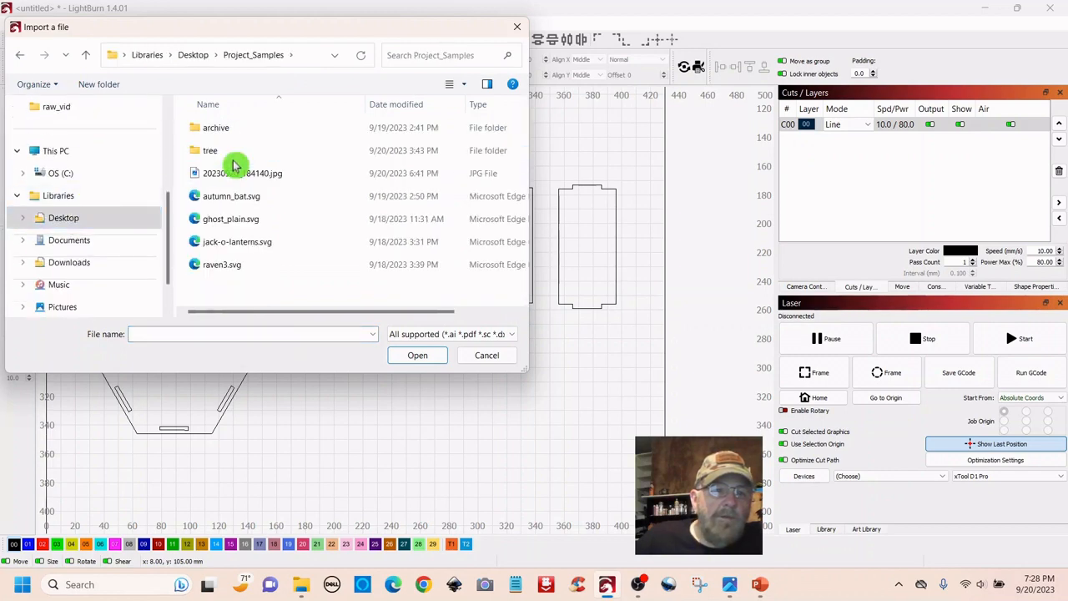
pyautogui.doubleClick(227, 248)
# Scale the imported pumpkin artwork to about 173 x 202 mm and place it in the empty area below the three panels
pyautogui.scroll(-4, 373, 233)
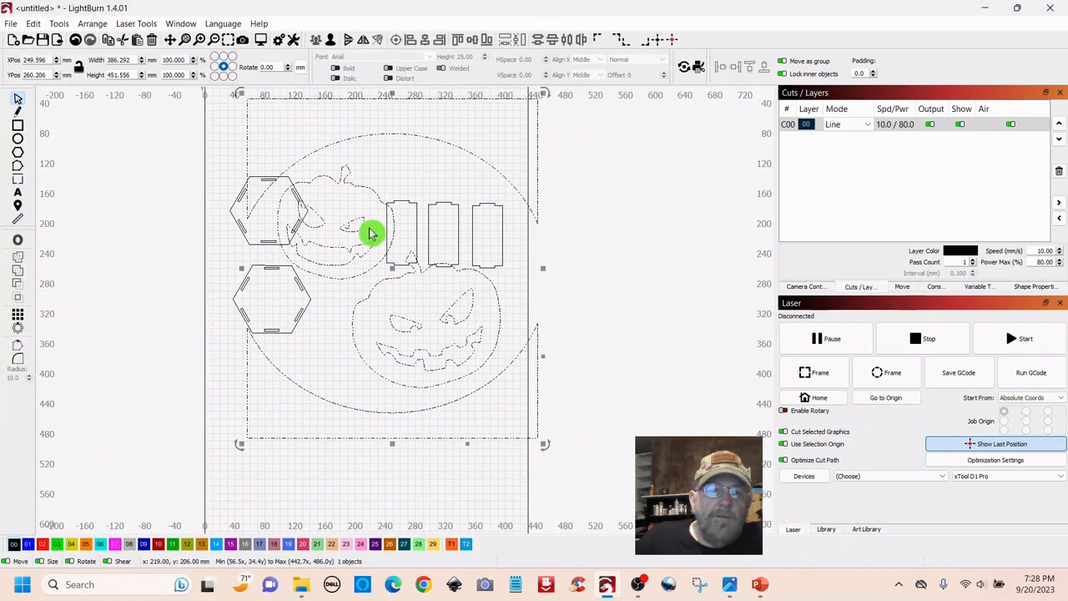
pyautogui.moveTo(494, 126); pyautogui.dragTo(376, 267)
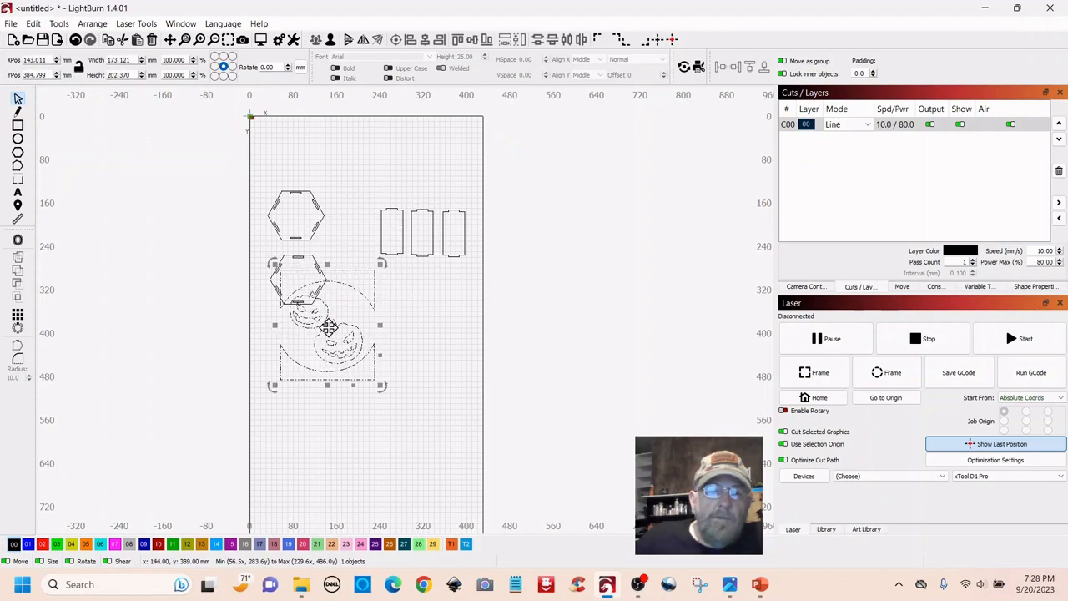
pyautogui.moveTo(328, 325); pyautogui.dragTo(410, 341)
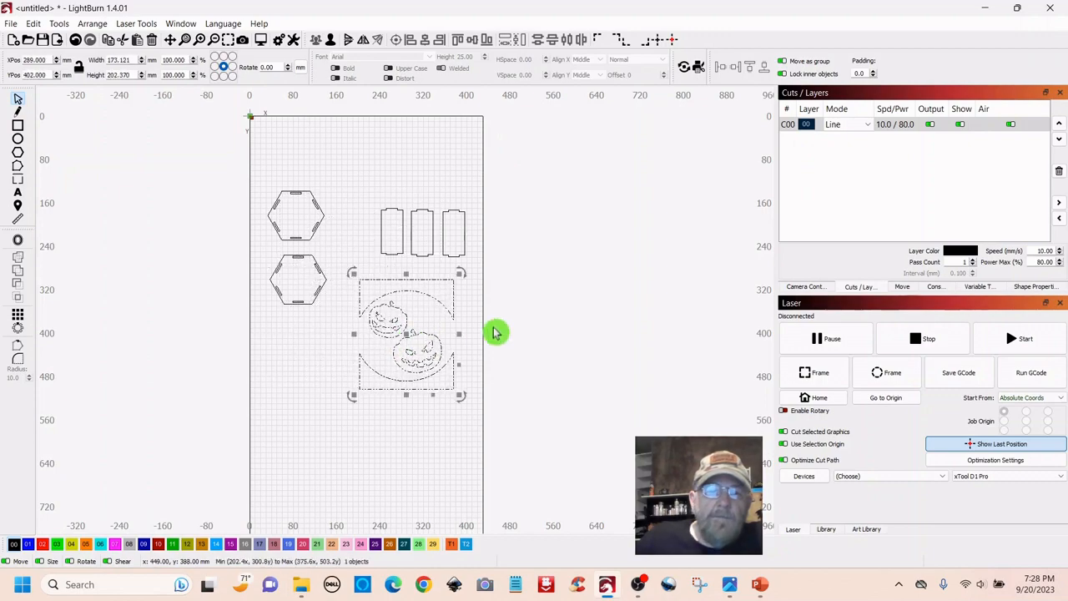
pyautogui.scroll(5, 495, 331)
pyautogui.moveTo(418, 381); pyautogui.dragTo(559, 268)
pyautogui.scroll(-3, 557, 268)
pyautogui.click(538, 167)
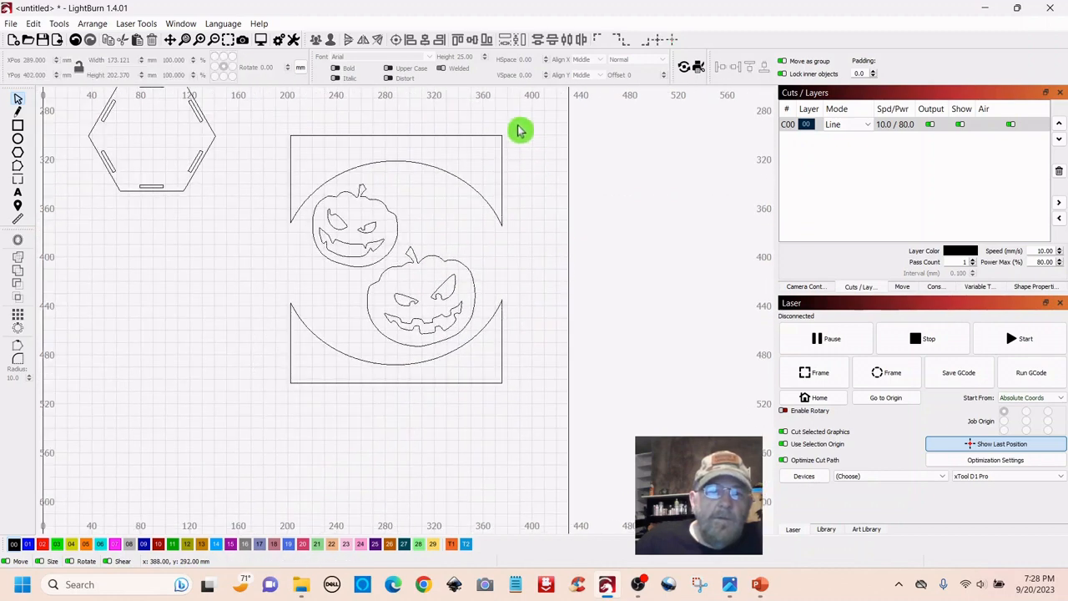
# Ungroup the pumpkin artwork and delete its upper arched frame piece
pyautogui.click(437, 267)
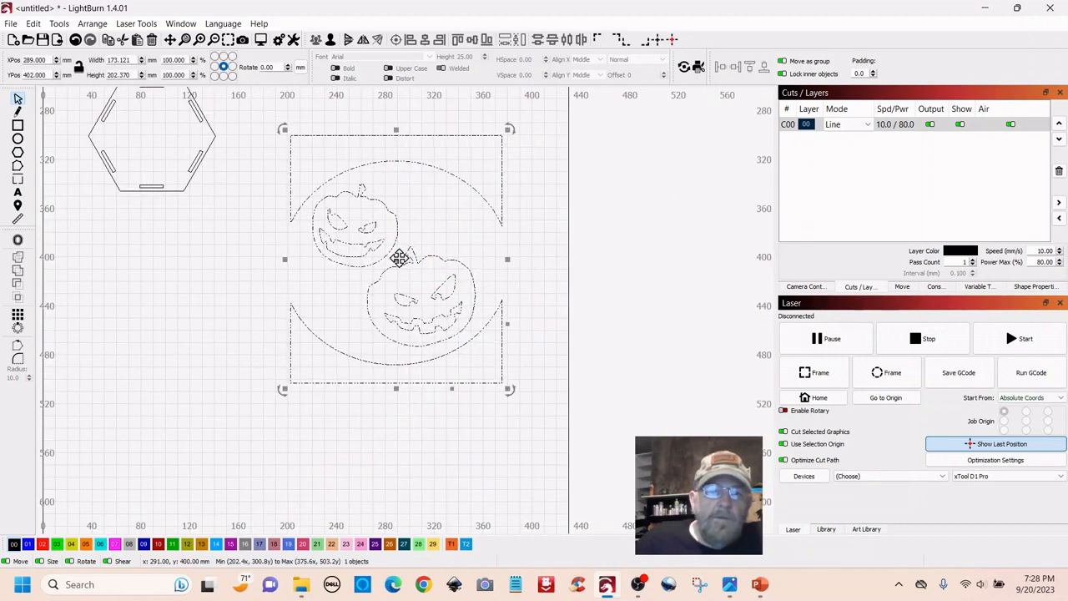
pyautogui.rightClick(400, 259)
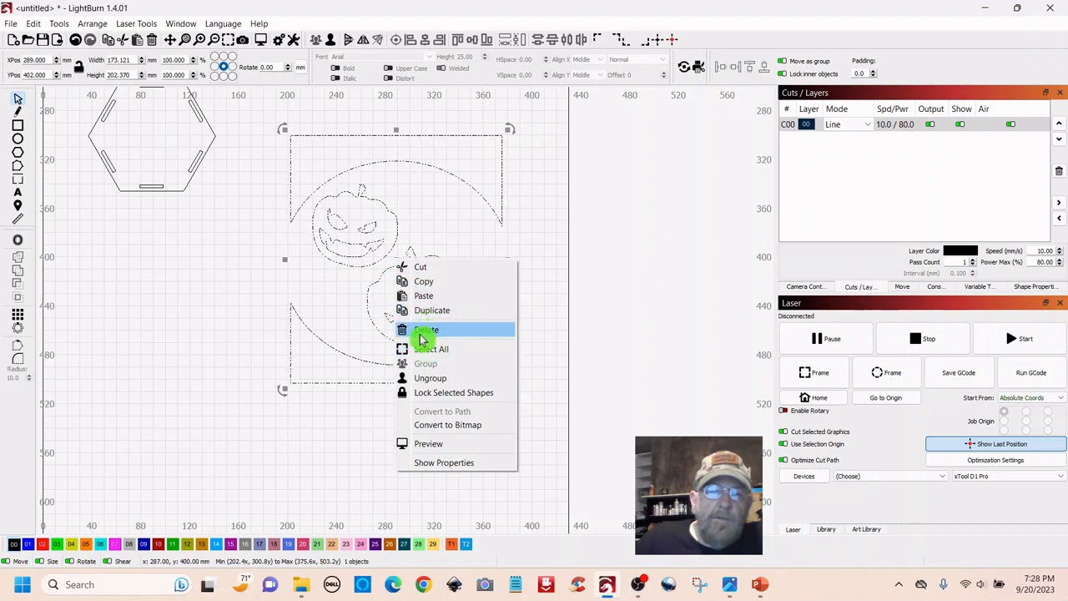
pyautogui.click(426, 378)
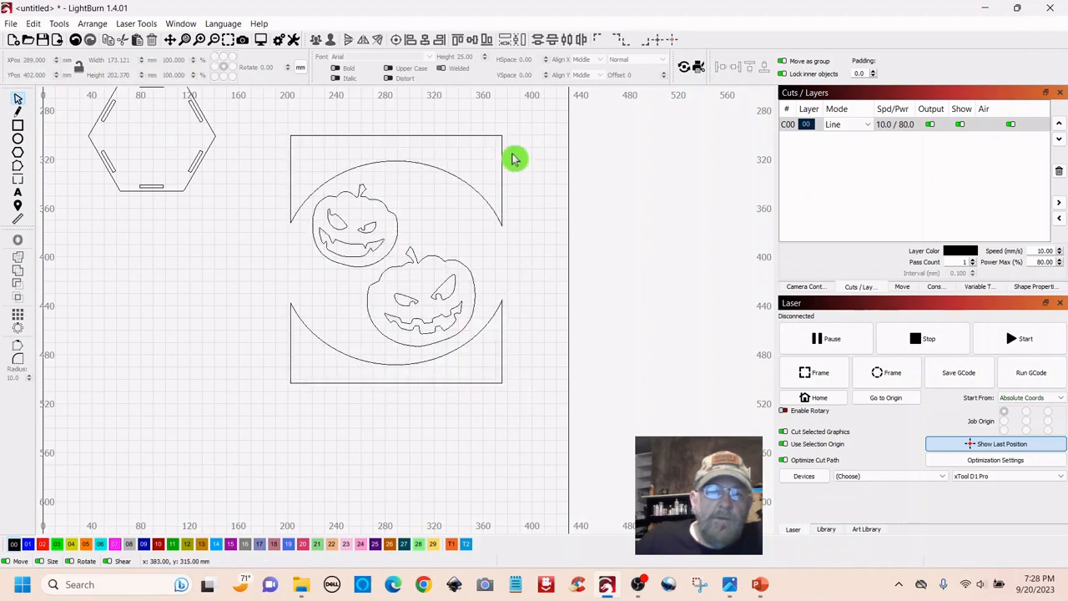
pyautogui.click(434, 174)
pyautogui.rightClick(400, 185)
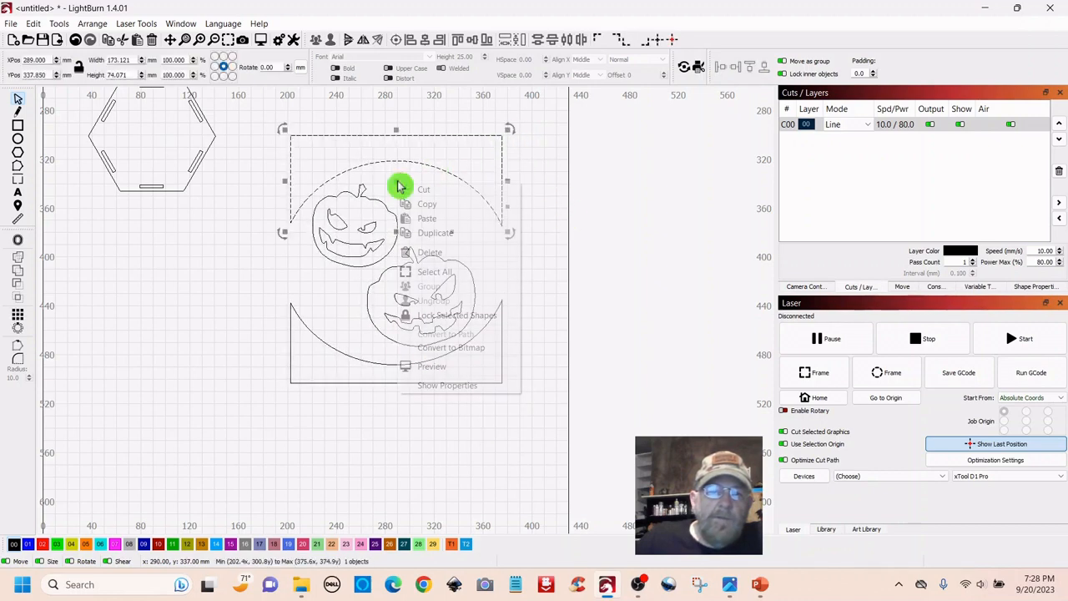
pyautogui.click(438, 252)
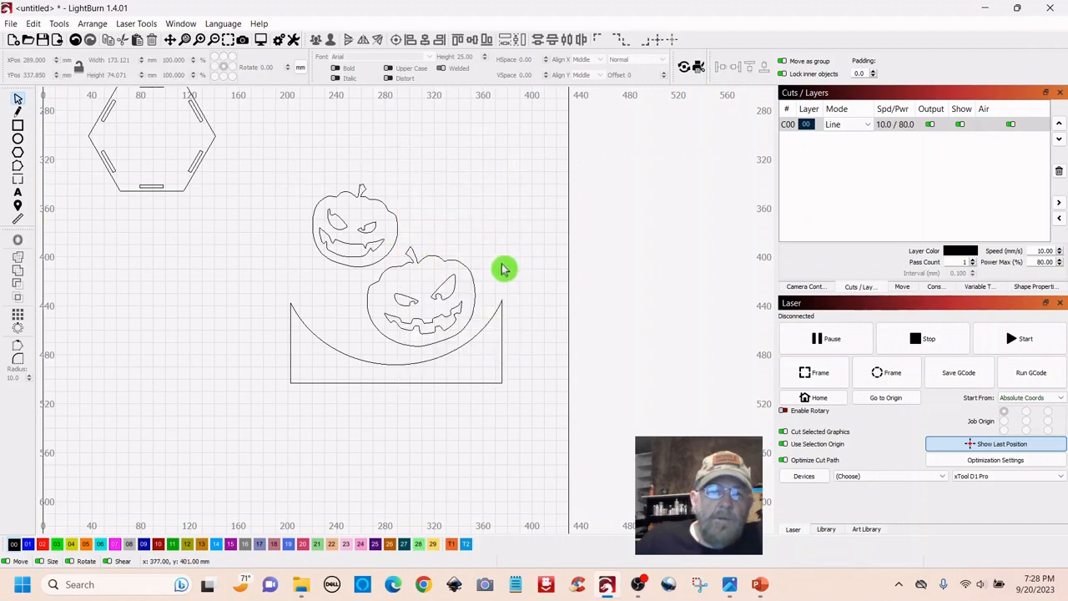
# Delete the smaller pumpkin with its face and the lower curved frame piece
pyautogui.moveTo(391, 168); pyautogui.dragTo(318, 250)
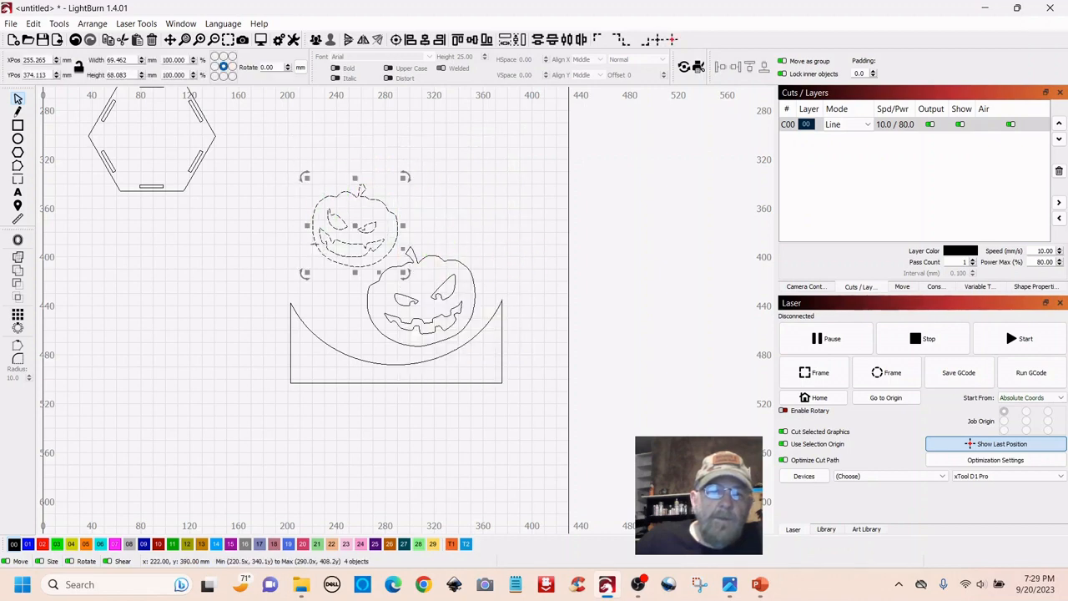
pyautogui.rightClick(356, 231)
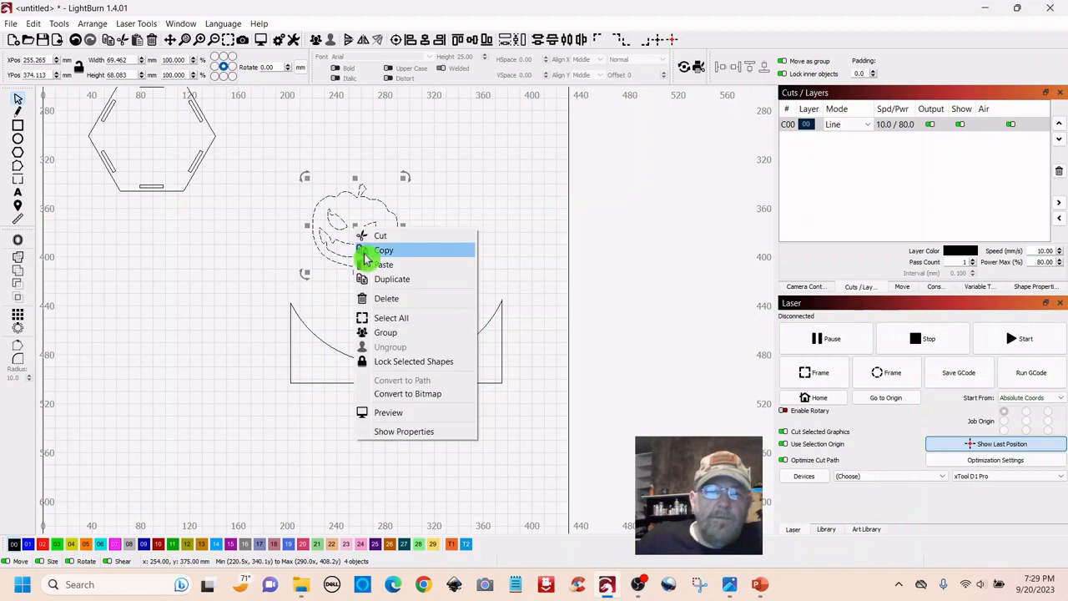
pyautogui.click(386, 299)
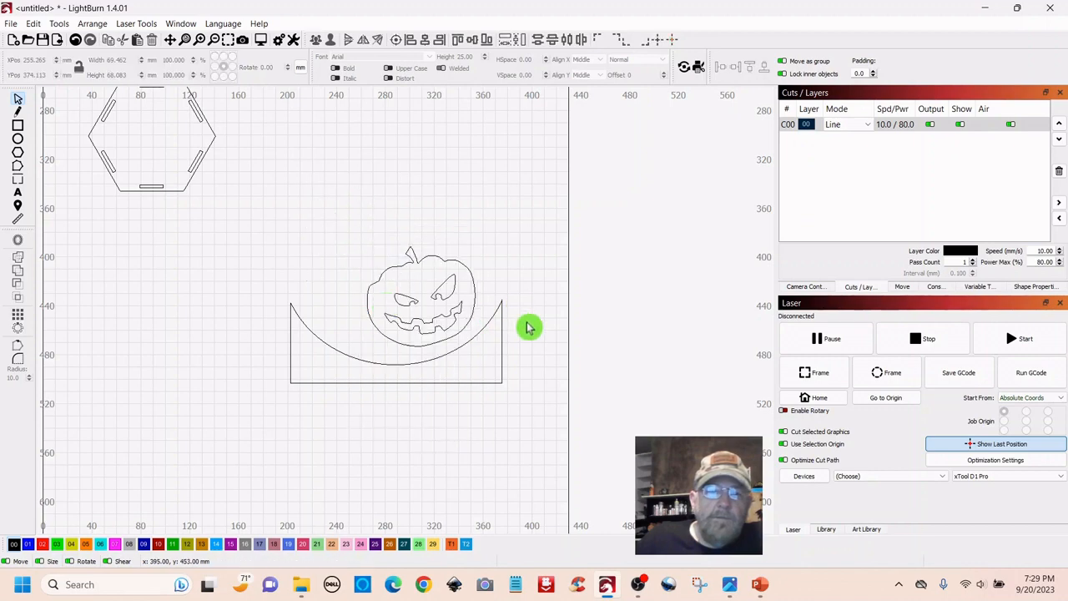
pyautogui.click(477, 382)
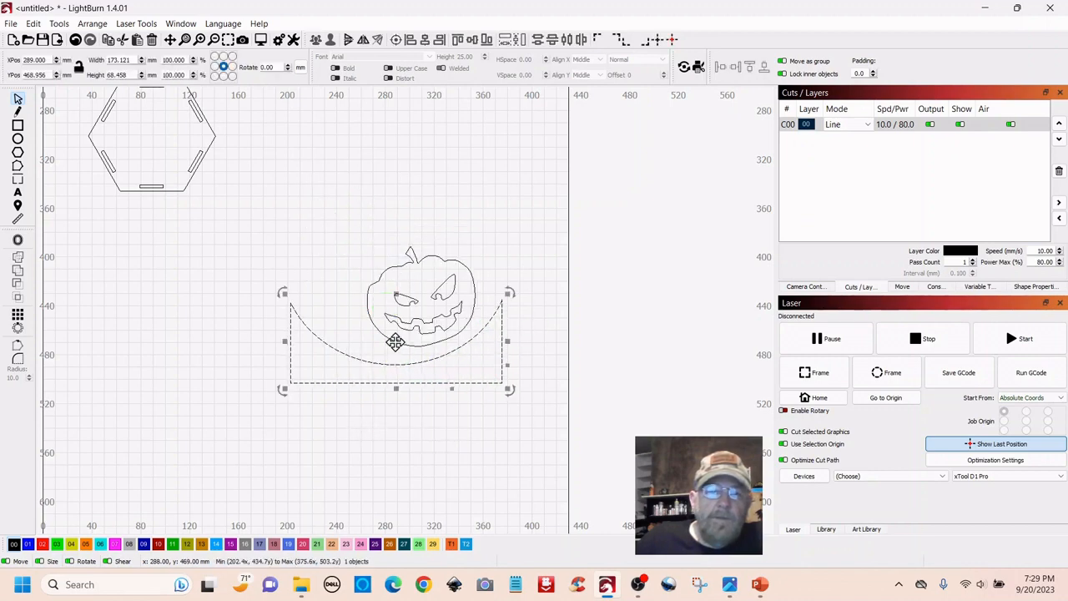
pyautogui.rightClick(395, 342)
pyautogui.click(428, 412)
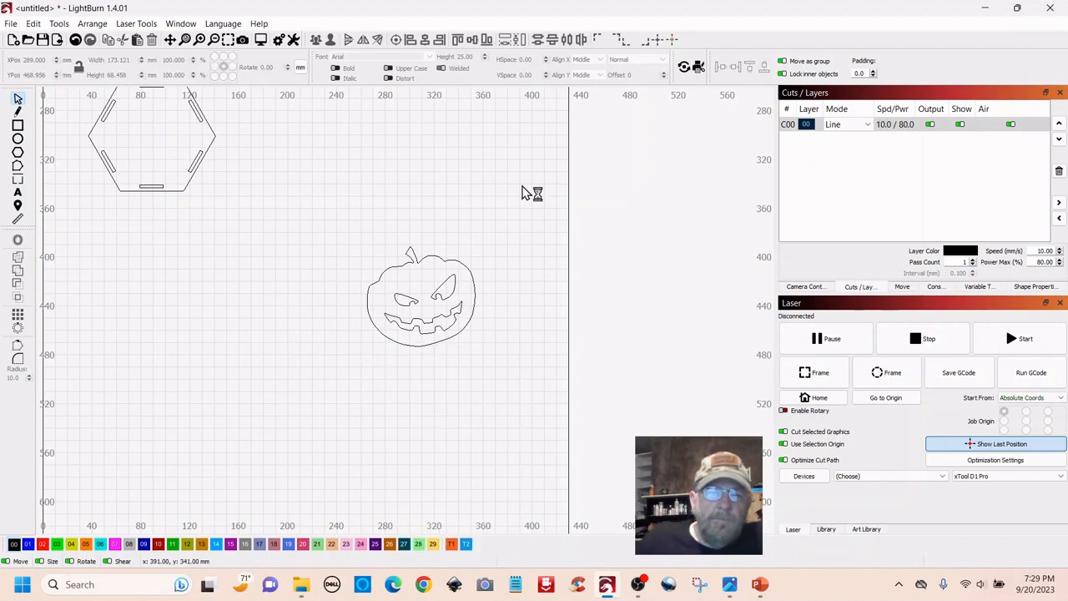
# Duplicate the remaining pumpkin, place the copy about 150 mm to its left, and clear the selection
pyautogui.scroll(-3, 502, 190)
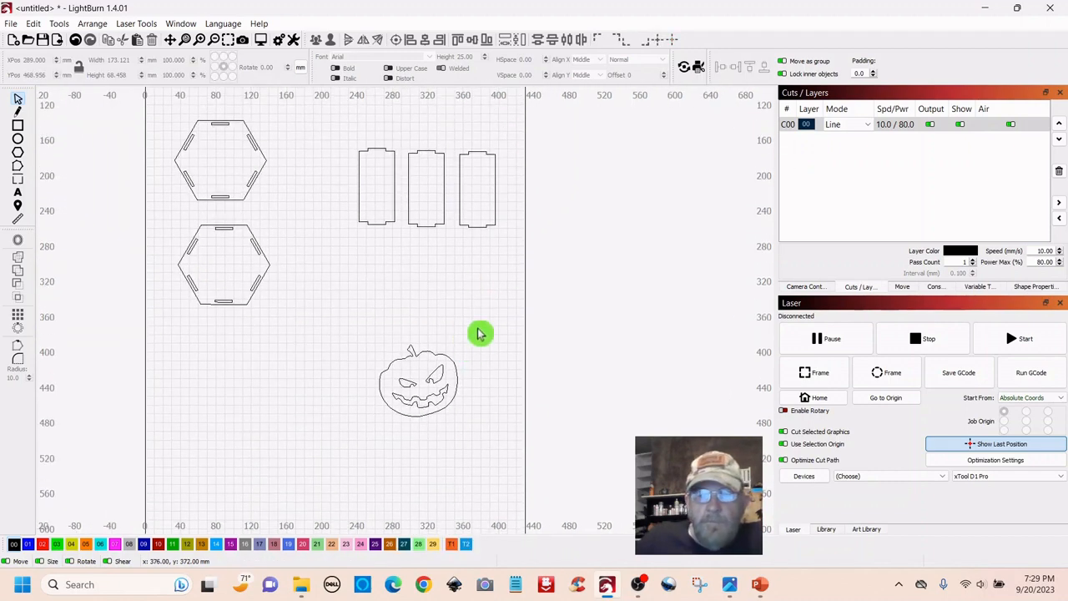
pyautogui.moveTo(447, 336); pyautogui.dragTo(379, 470)
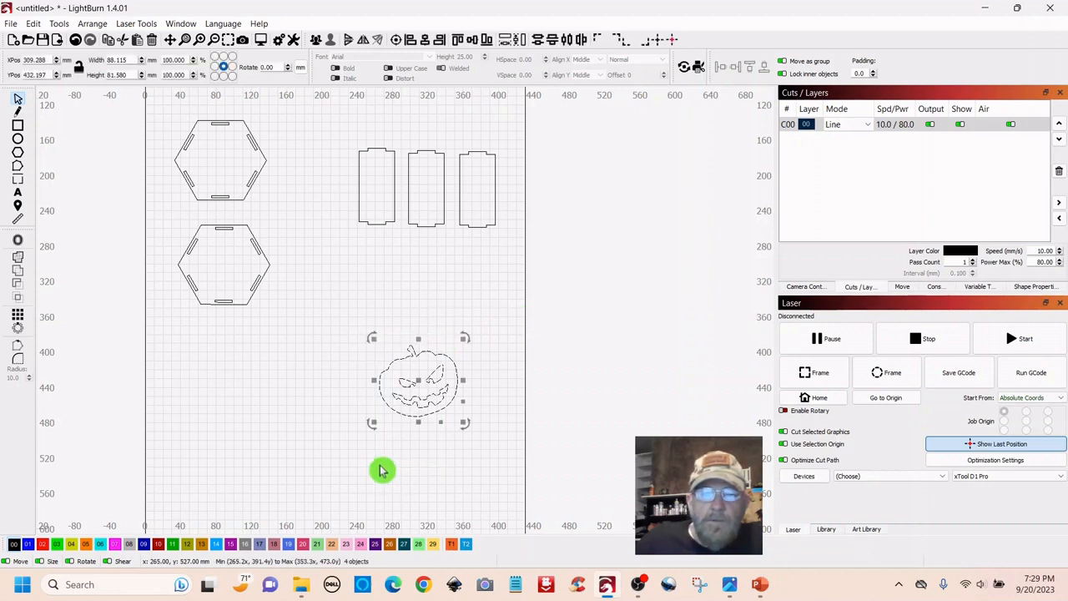
pyautogui.rightClick(419, 379)
pyautogui.click(453, 434)
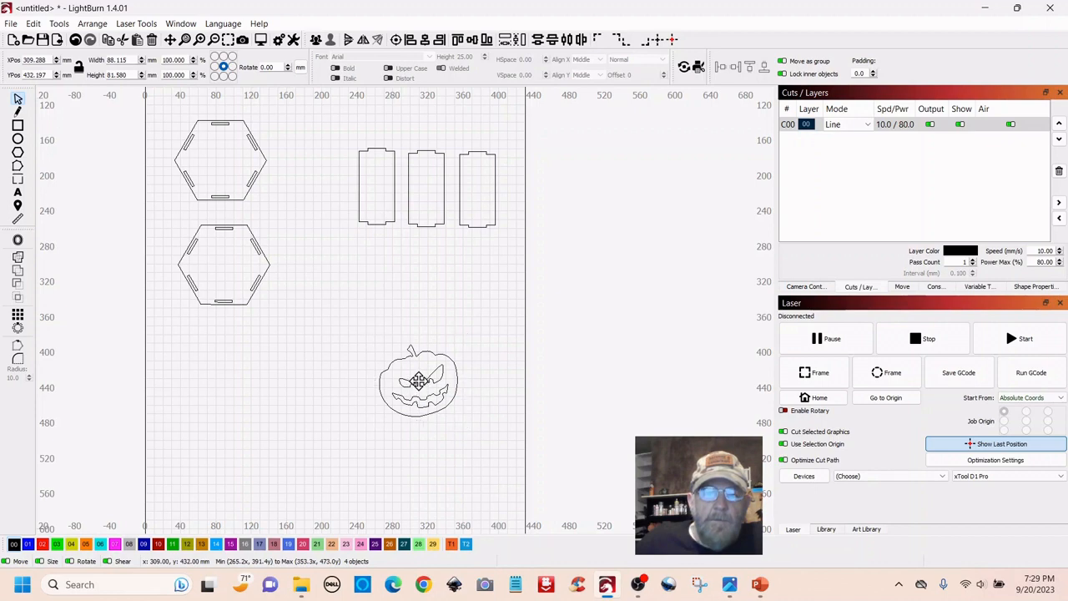
pyautogui.moveTo(419, 380); pyautogui.dragTo(287, 387)
pyautogui.click(420, 315)
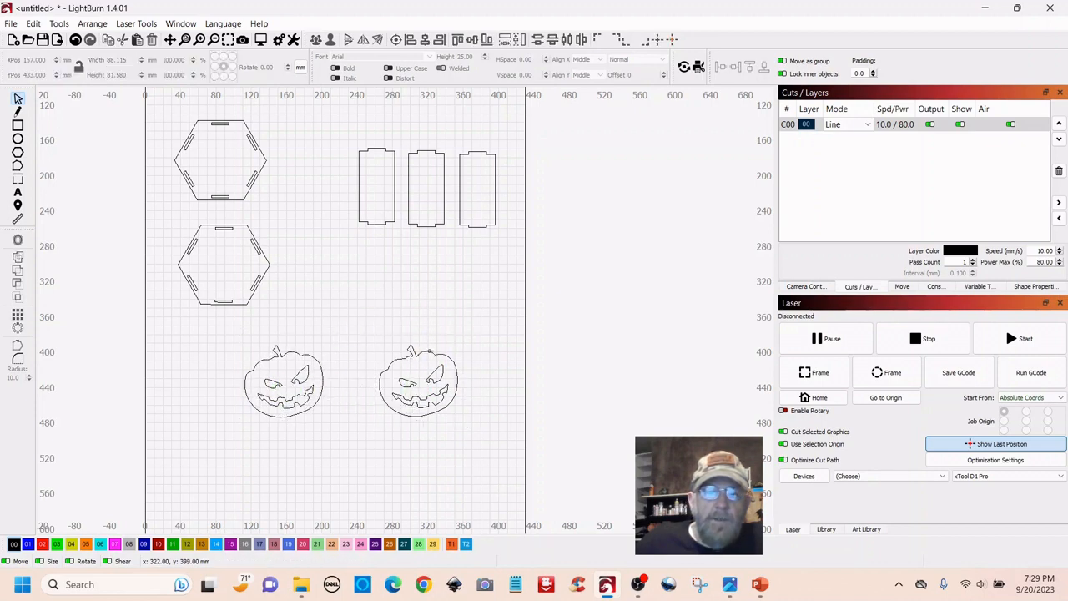
# Move the right-hand pumpkin's outline away from its face and delete the eyes and mouth
pyautogui.click(430, 353)
pyautogui.moveTo(430, 353); pyautogui.dragTo(382, 461)
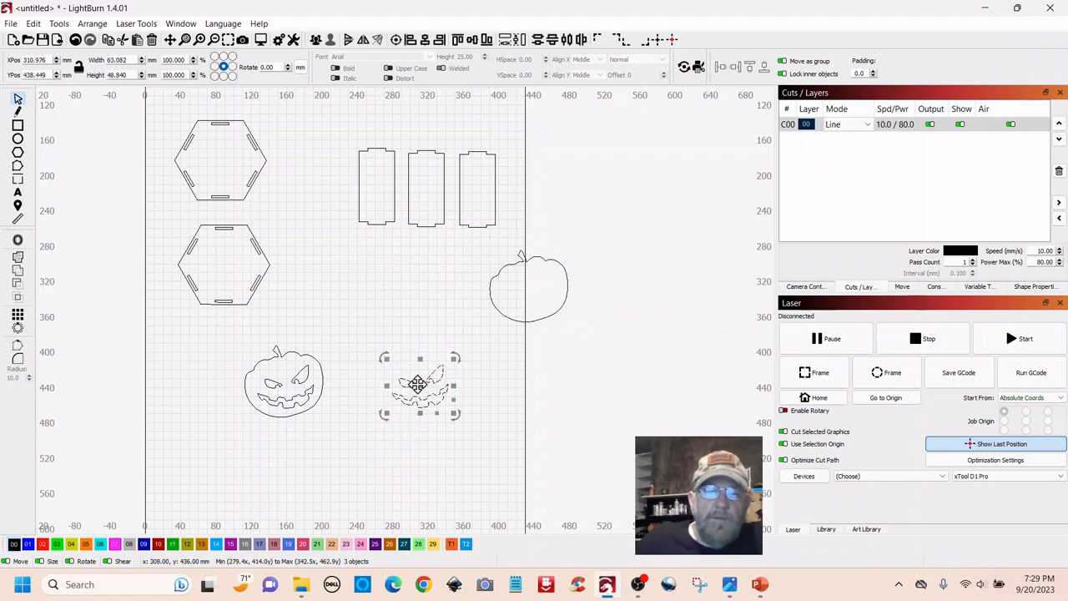
pyautogui.rightClick(417, 384)
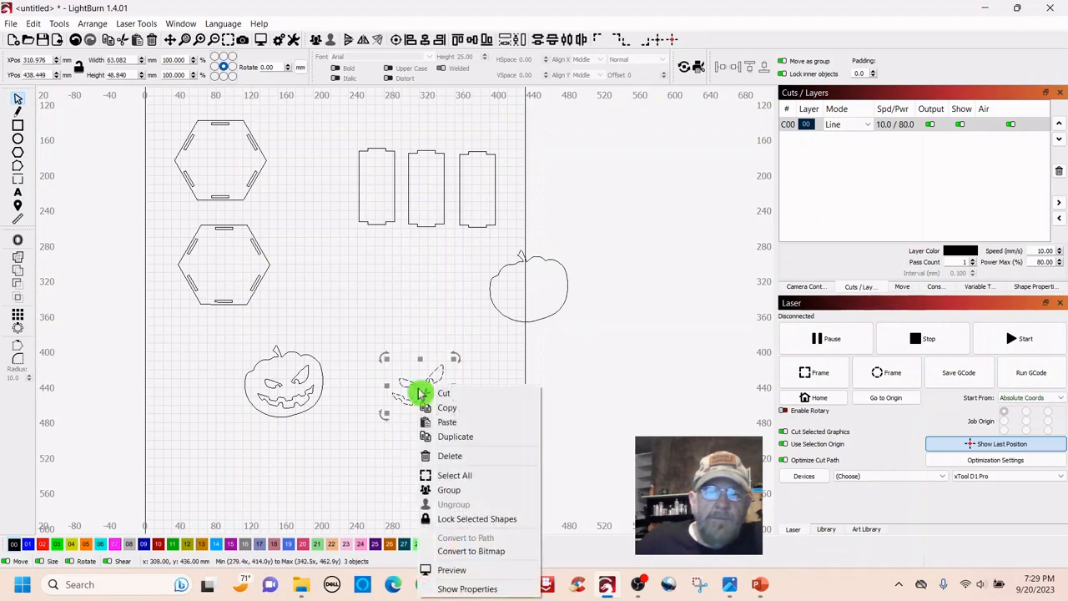
pyautogui.click(446, 458)
# Move the plain pumpkin outline into the lower hexagon and scale it to about 55 x 50 mm so it fits between the slots
pyautogui.moveTo(551, 236); pyautogui.dragTo(494, 359)
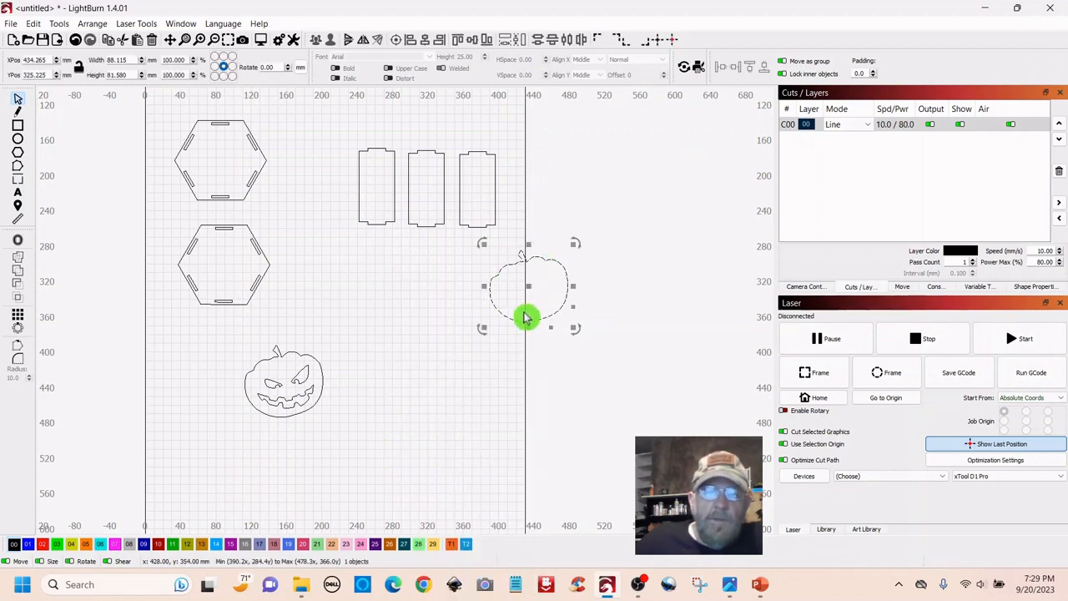
pyautogui.moveTo(526, 284); pyautogui.dragTo(222, 260)
pyautogui.click(222, 261)
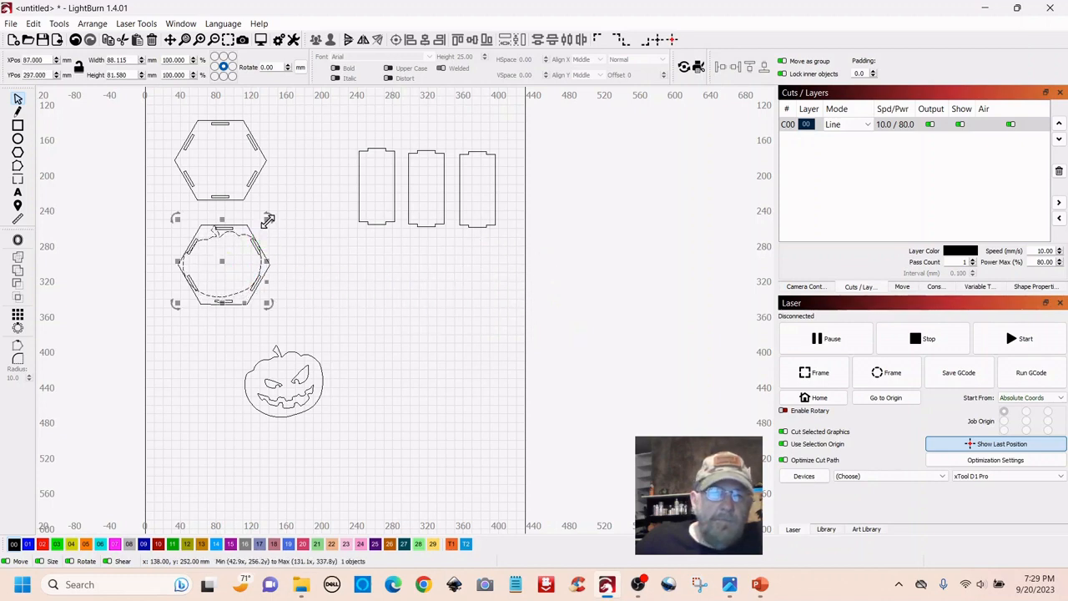
pyautogui.moveTo(267, 220)
pyautogui.mouseDown()
pyautogui.moveTo(209, 275)
pyautogui.moveTo(262, 231)
pyautogui.moveTo(263, 242)
pyautogui.moveTo(275, 239)
pyautogui.mouseUp()
pyautogui.click(237, 265)
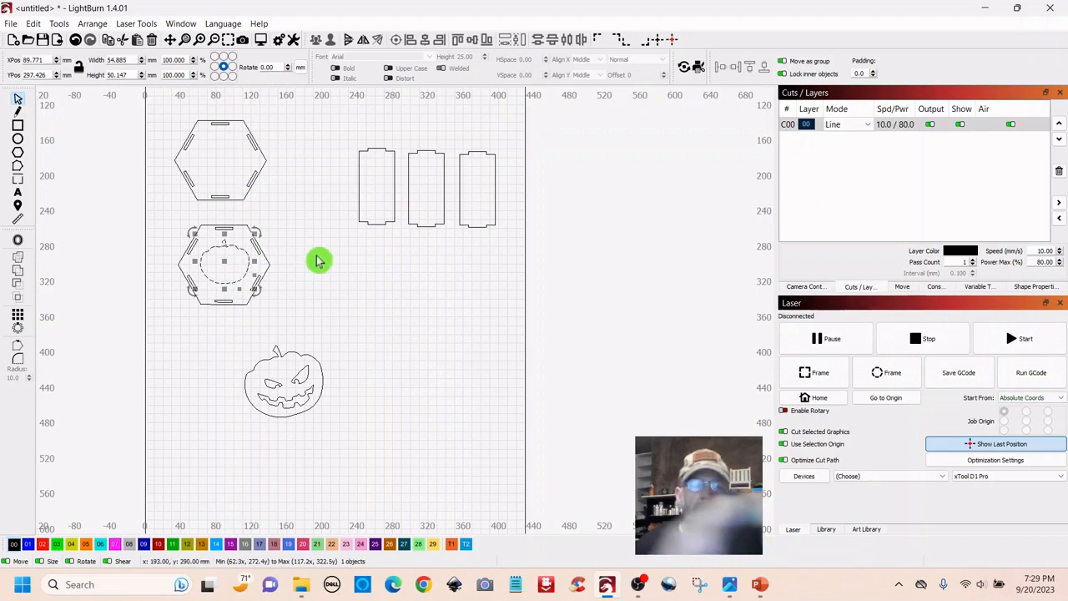
# Centre the plain pumpkin outline in the lower hexagon and clear the selection
pyautogui.scroll(4, 307, 267)
pyautogui.moveTo(305, 275); pyautogui.dragTo(646, 268)
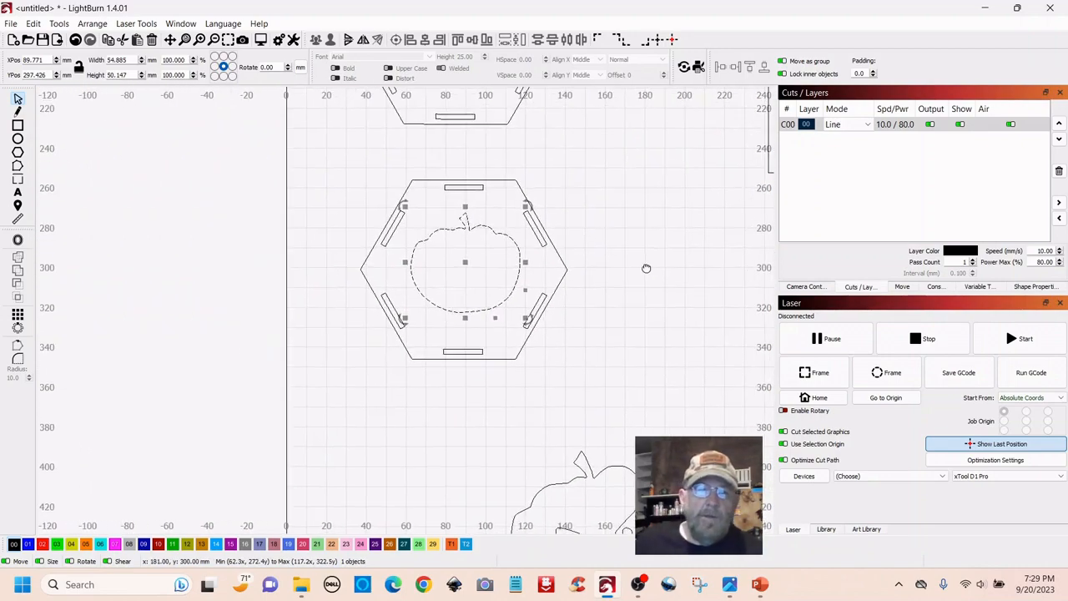
pyautogui.keyDown('shift'); pyautogui.click(504, 180); pyautogui.keyUp('shift')
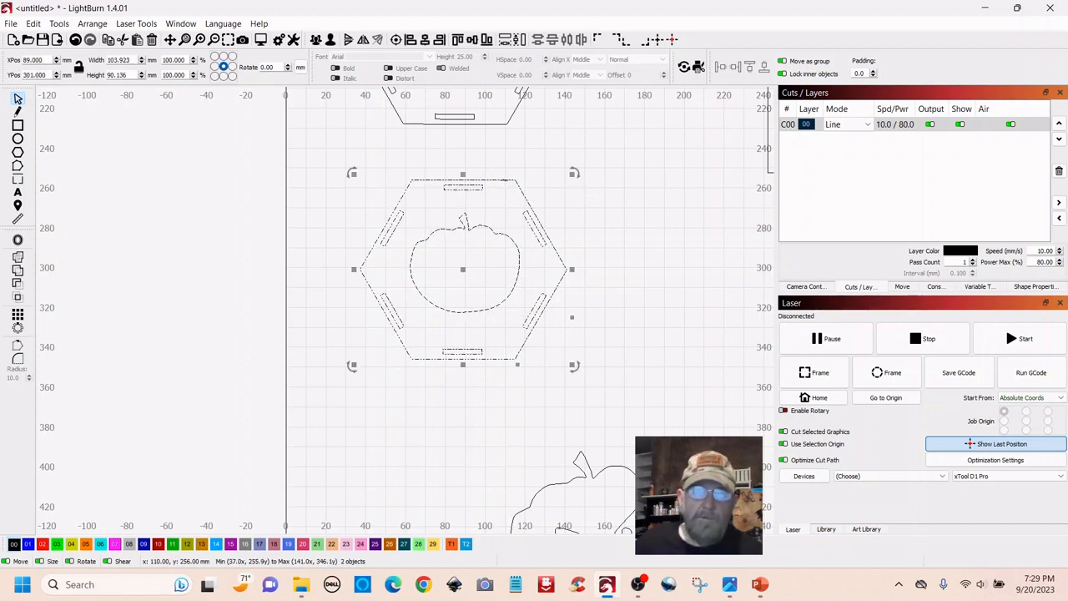
pyautogui.click(396, 42)
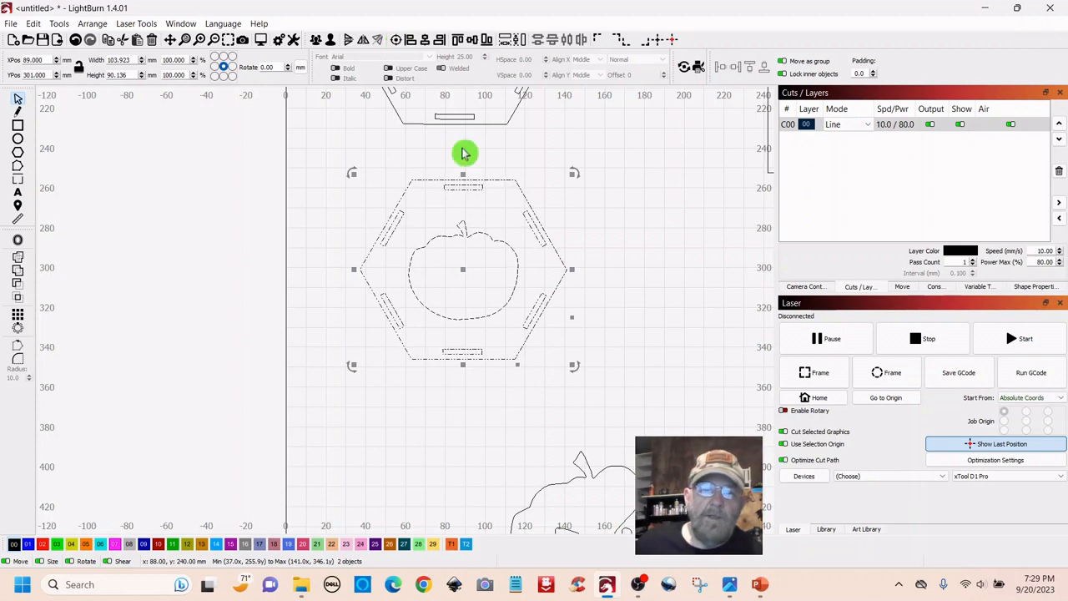
pyautogui.click(695, 264)
pyautogui.scroll(2, 687, 264)
pyautogui.scroll(-1, 630, 220)
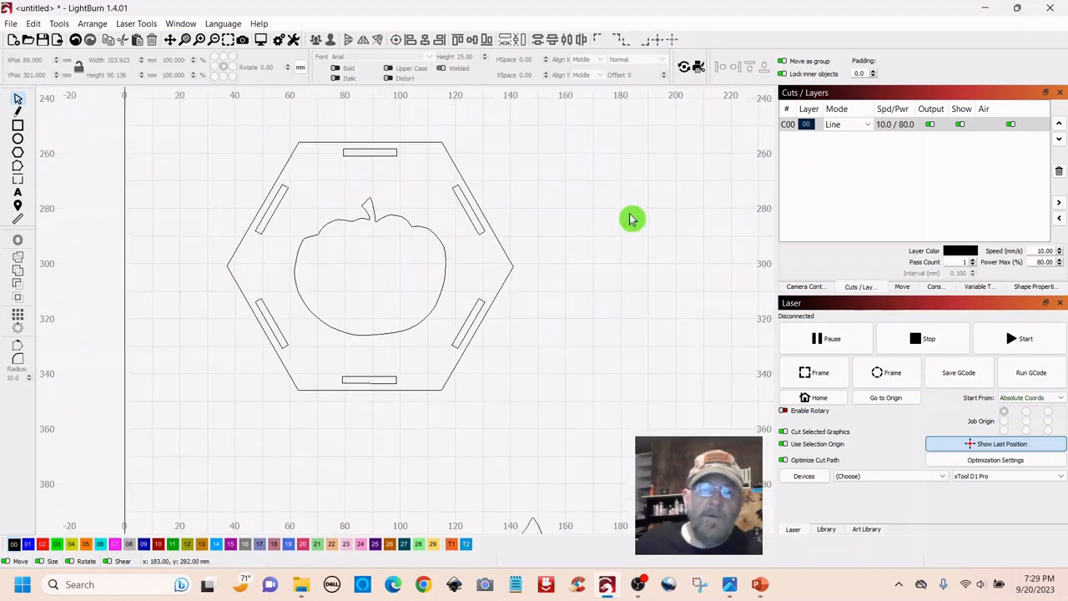
# Group the lower hexagon with its centred pumpkin outline and clear the selection
pyautogui.moveTo(632, 196); pyautogui.dragTo(565, 296)
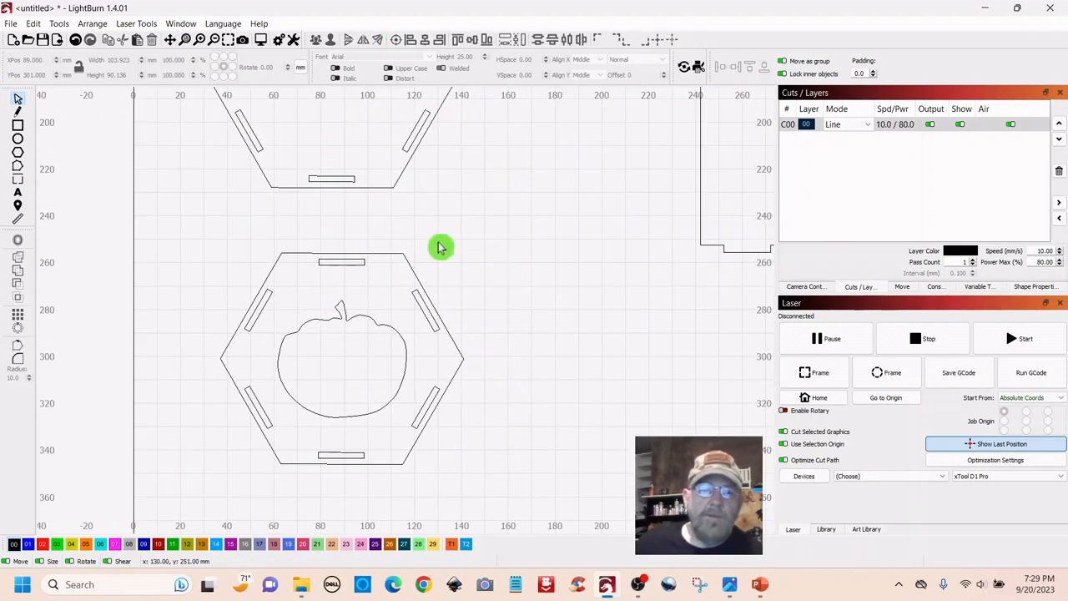
pyautogui.click(322, 409)
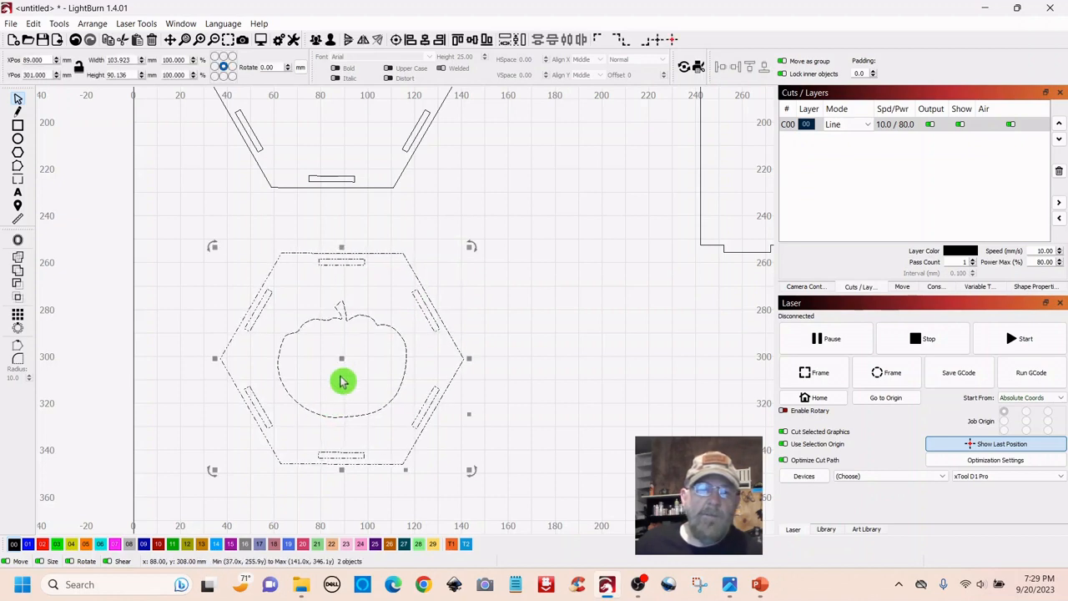
pyautogui.rightClick(341, 361)
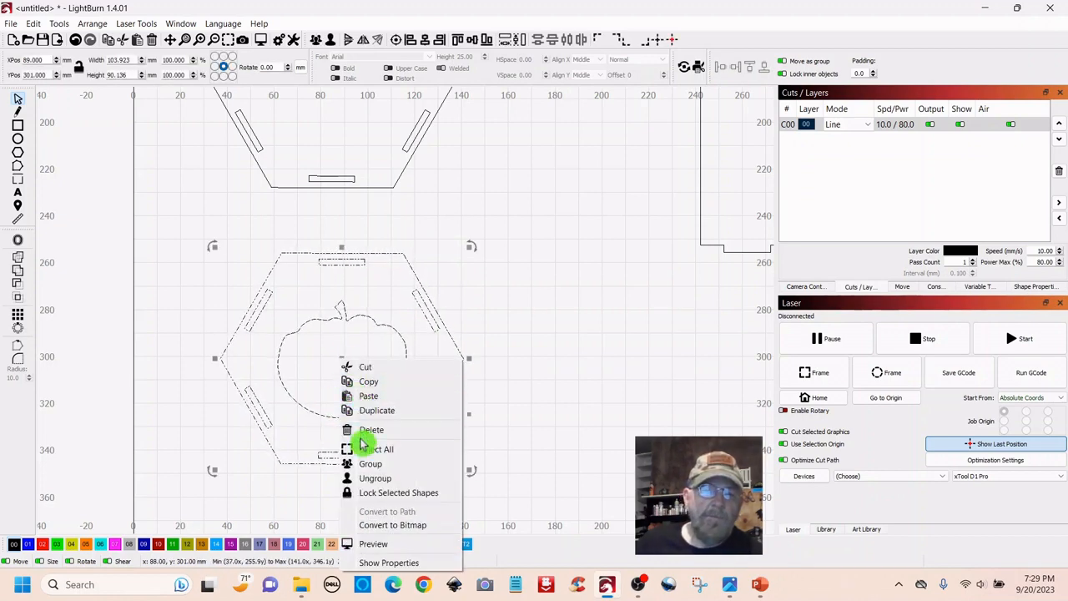
pyautogui.click(370, 464)
pyautogui.click(572, 317)
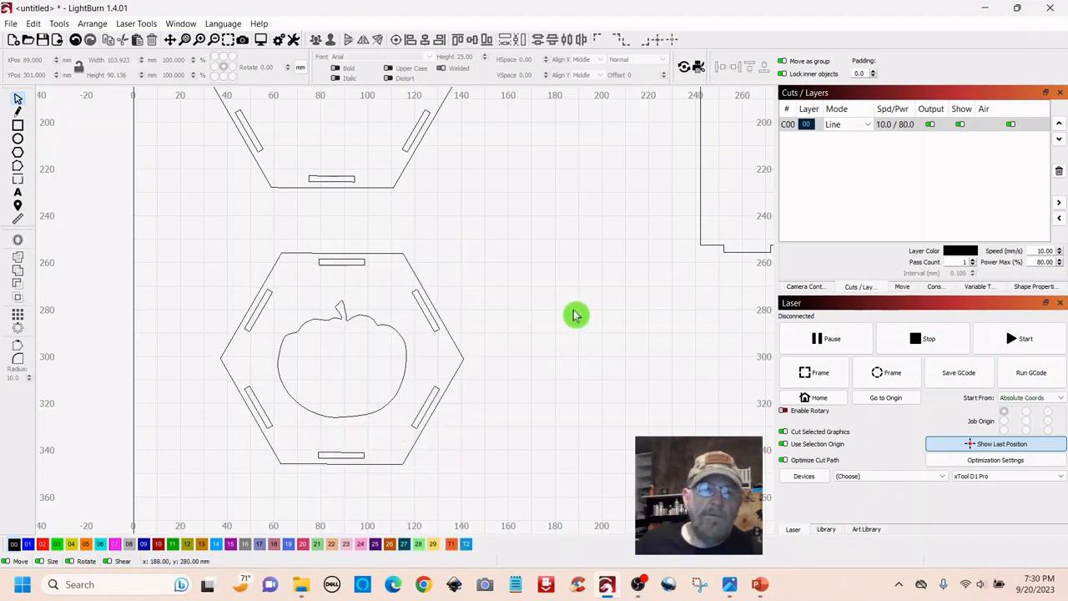
# Duplicate the jack-o'-lantern's outline with its right eye and place the copy below the side panels, centred at about X 276, Y 346 mm
pyautogui.scroll(-3, 574, 316)
pyautogui.moveTo(562, 247); pyautogui.dragTo(446, 151)
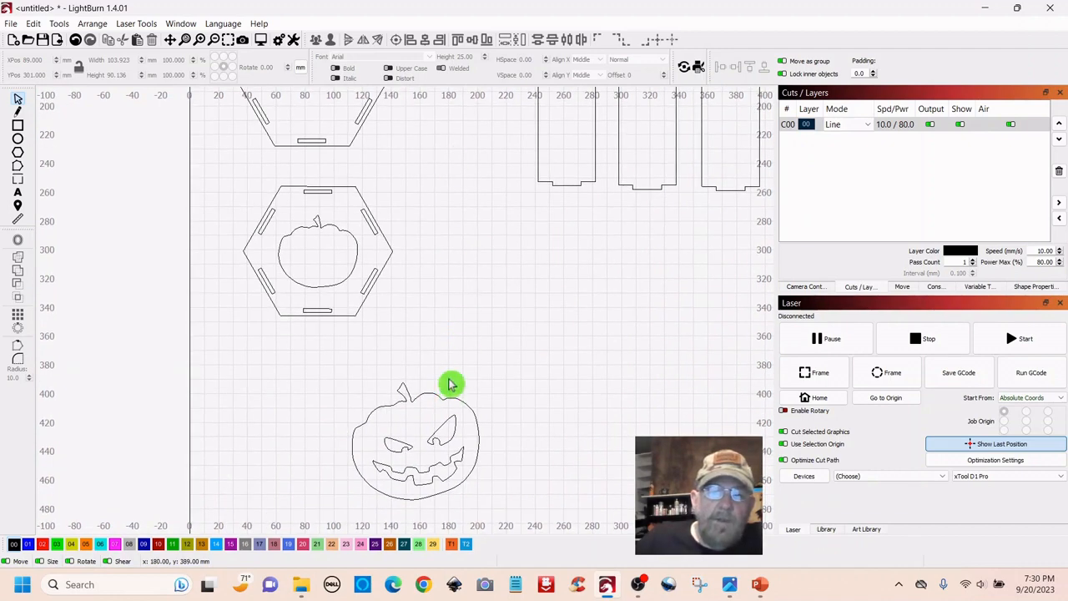
pyautogui.moveTo(449, 384); pyautogui.dragTo(422, 445)
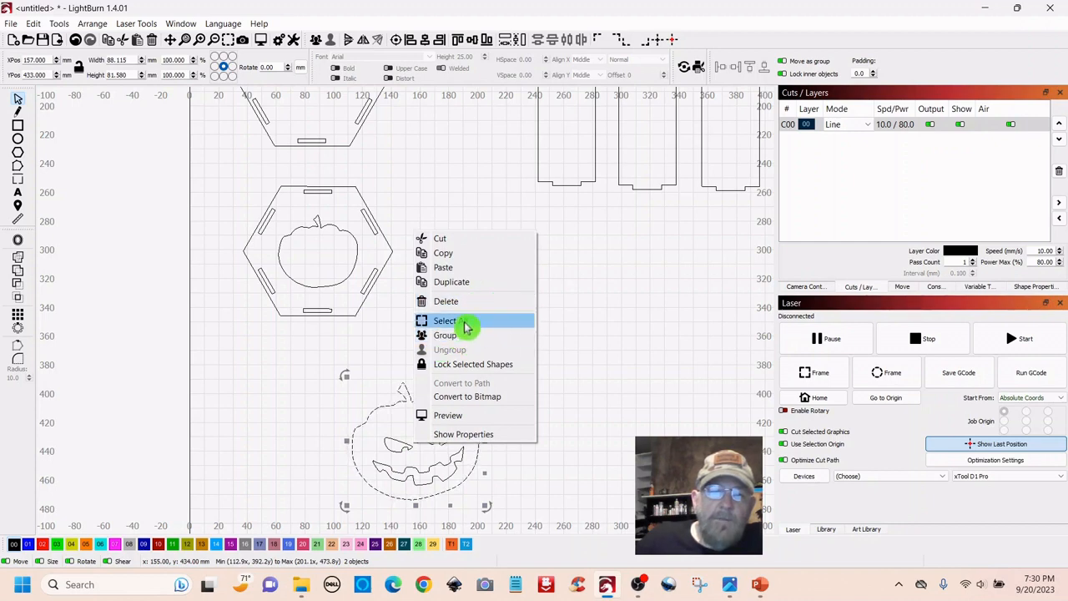
pyautogui.click(447, 282)
pyautogui.moveTo(415, 441); pyautogui.dragTo(588, 319)
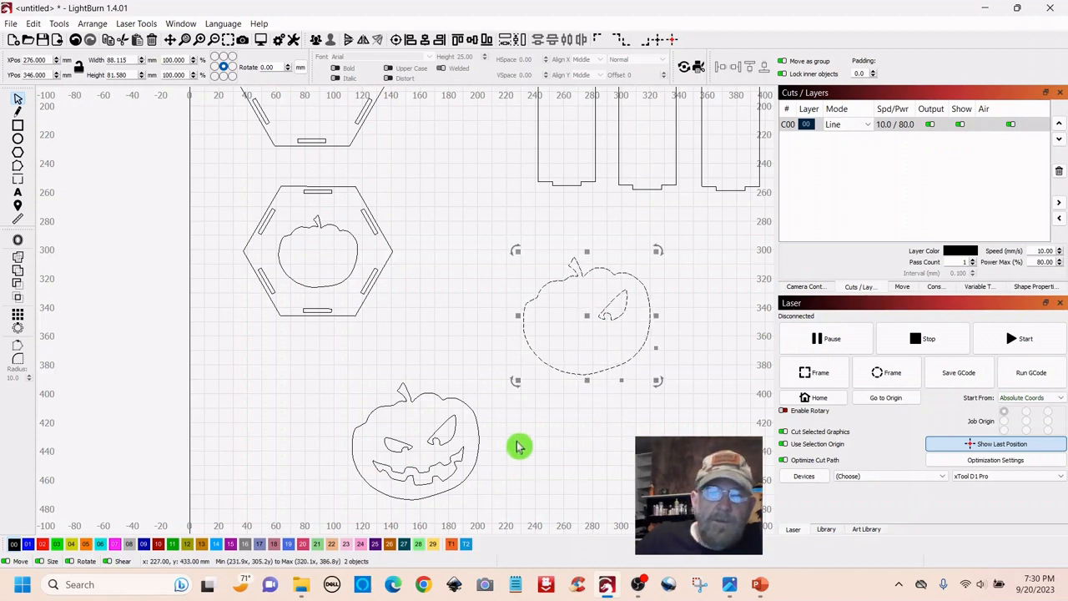
pyautogui.click(566, 434)
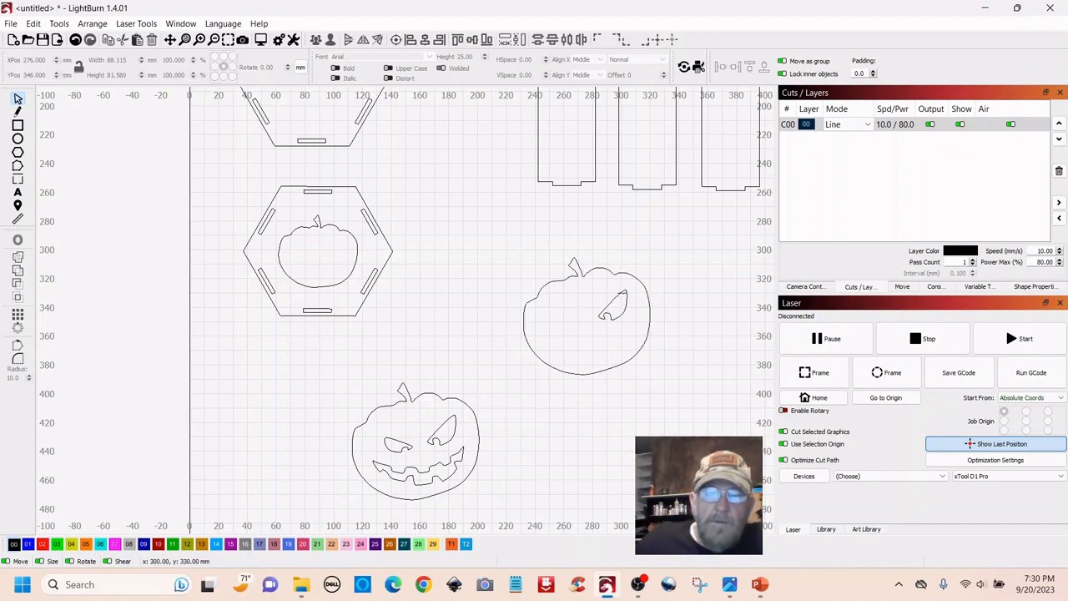
# Delete the eye from the copied pumpkin outline
pyautogui.click(622, 293)
pyautogui.rightClick(615, 305)
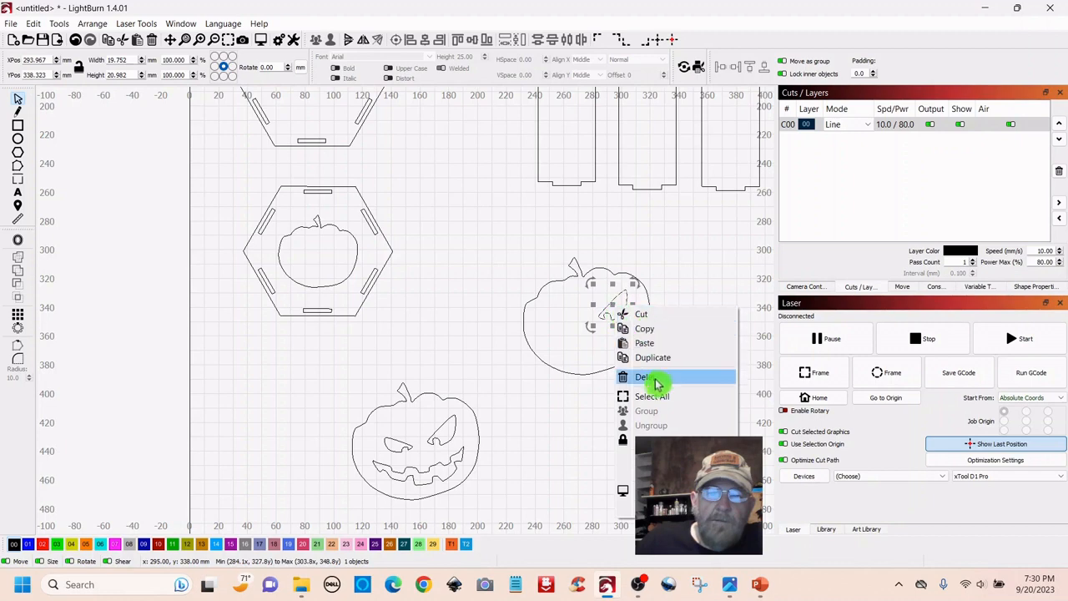
pyautogui.click(650, 372)
# Move the copied pumpkin outline into the upper hexagon and scale it to about 68 x 61 mm so it fits between the slots
pyautogui.click(650, 310)
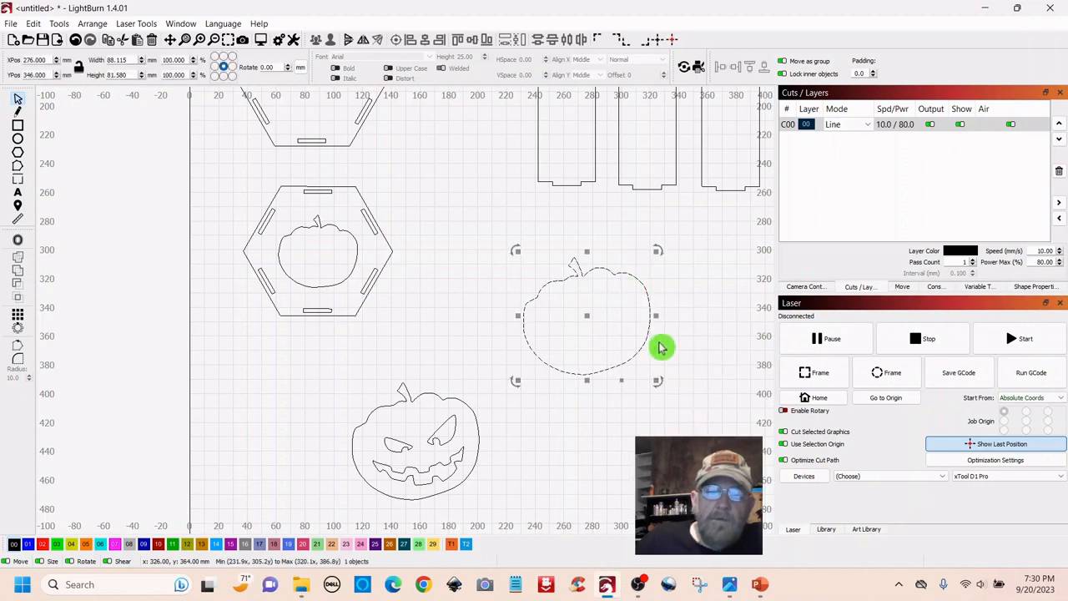
pyautogui.scroll(-3, 660, 329)
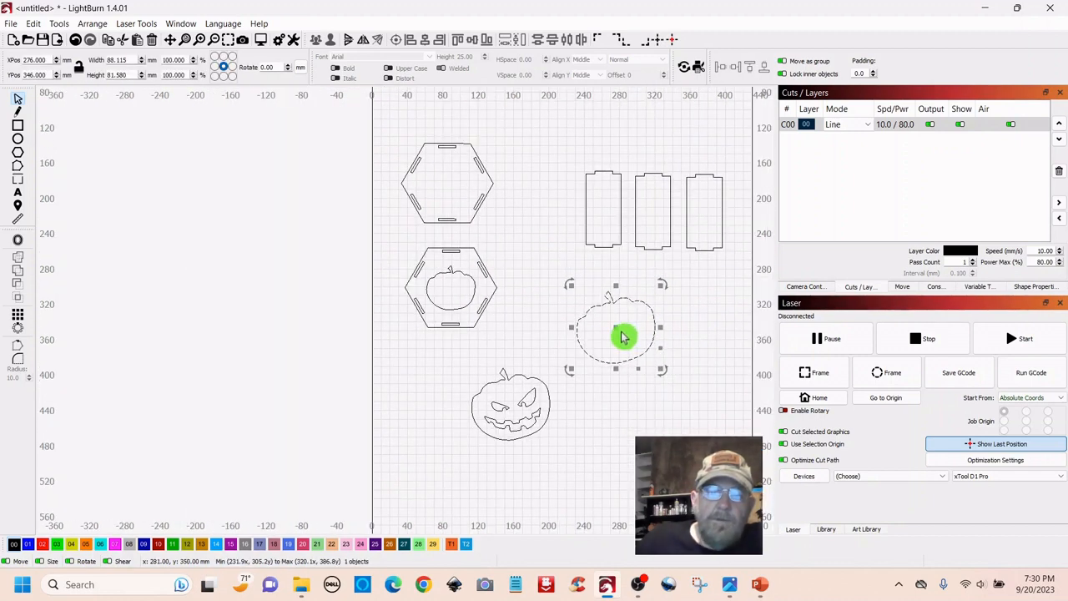
pyautogui.moveTo(615, 327); pyautogui.dragTo(448, 184)
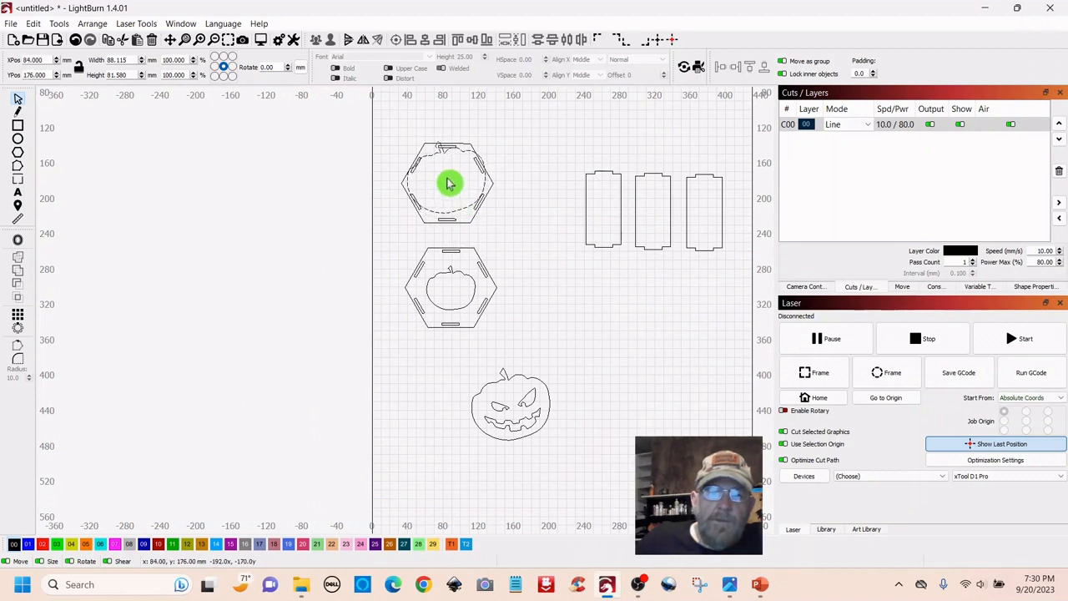
pyautogui.moveTo(448, 184); pyautogui.dragTo(448, 180)
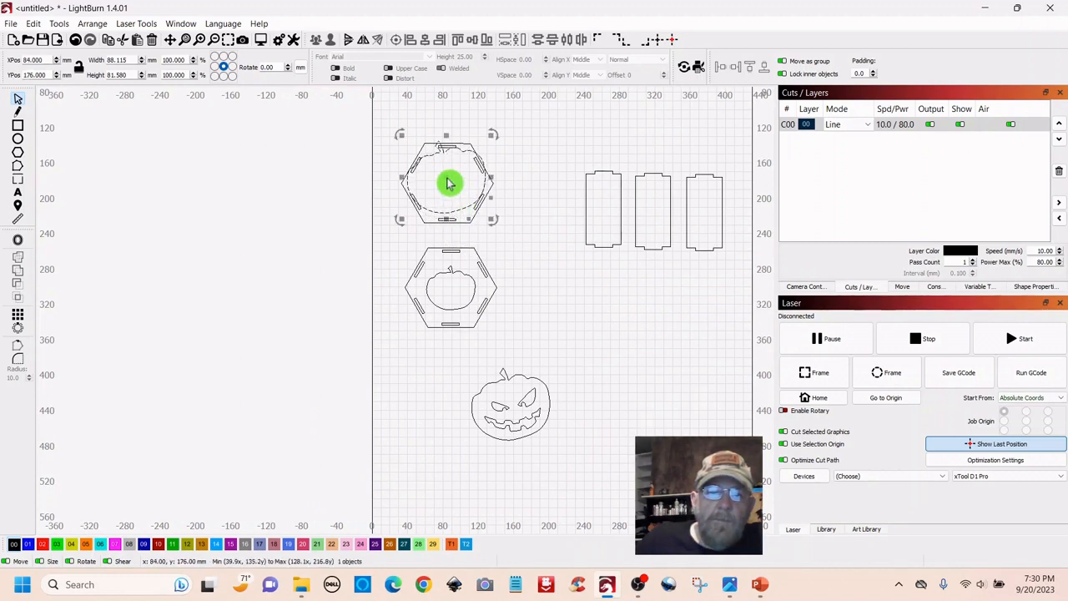
pyautogui.moveTo(491, 138); pyautogui.dragTo(449, 188)
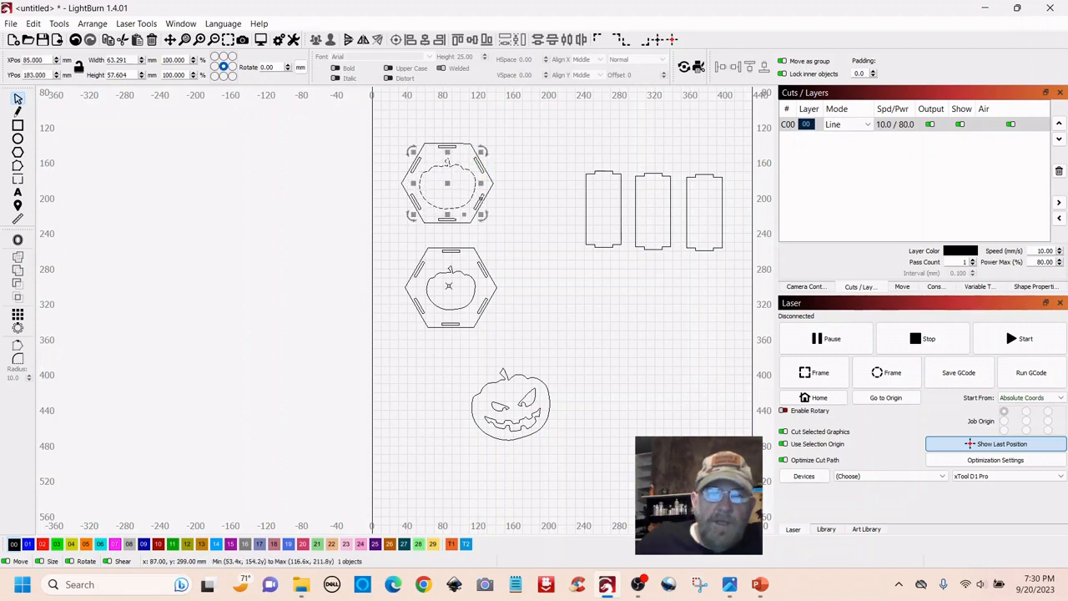
pyautogui.scroll(4, 517, 300)
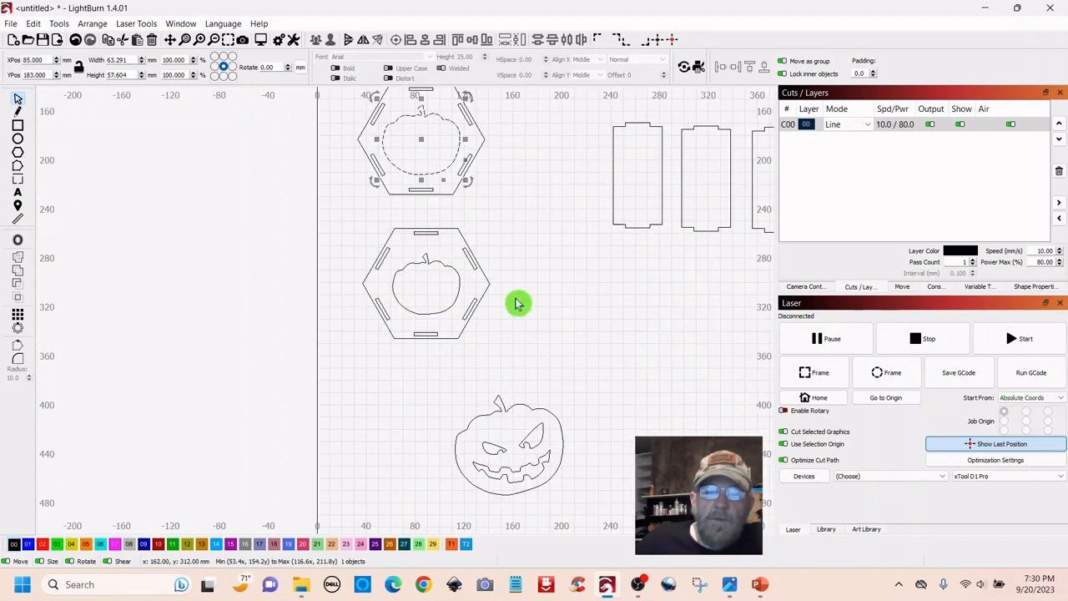
pyautogui.moveTo(518, 345); pyautogui.dragTo(520, 363)
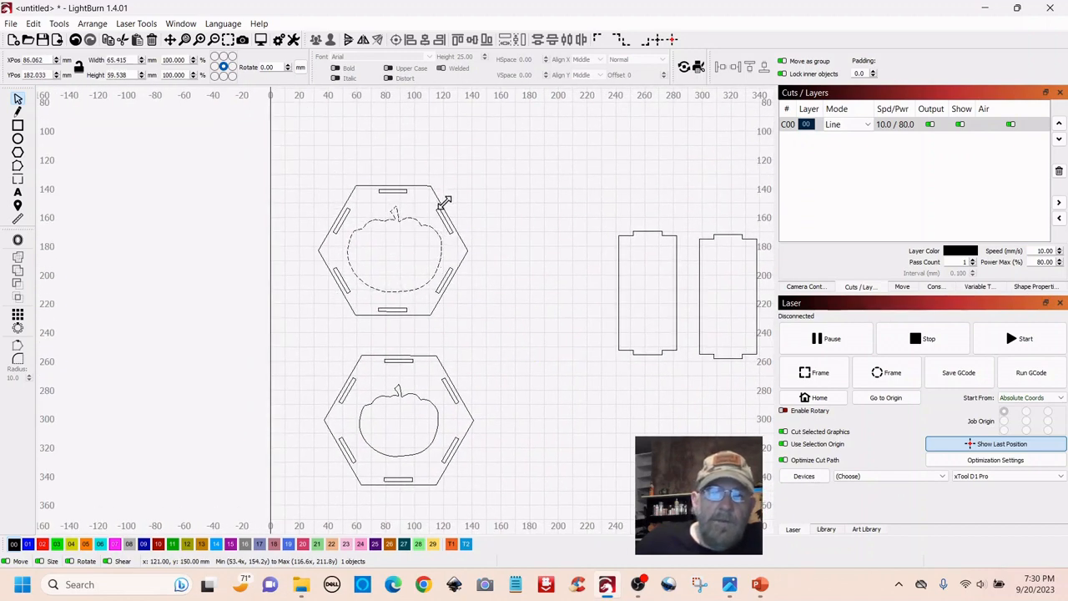
pyautogui.click(378, 229)
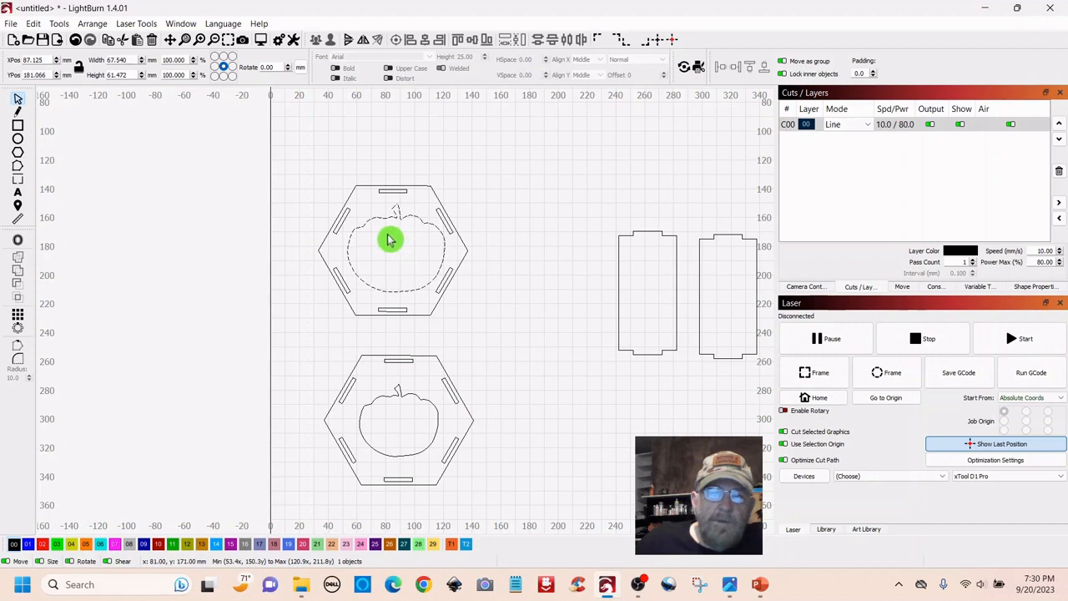
pyautogui.click(386, 239)
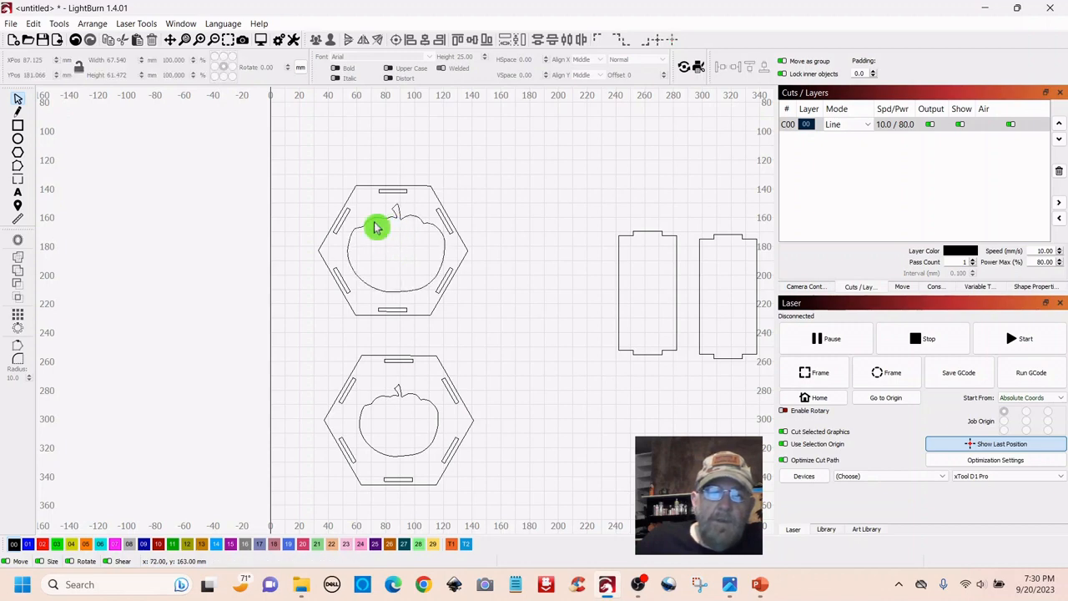
# Centre the larger pumpkin outline in the upper hexagon and clear the selection
pyautogui.click(370, 220)
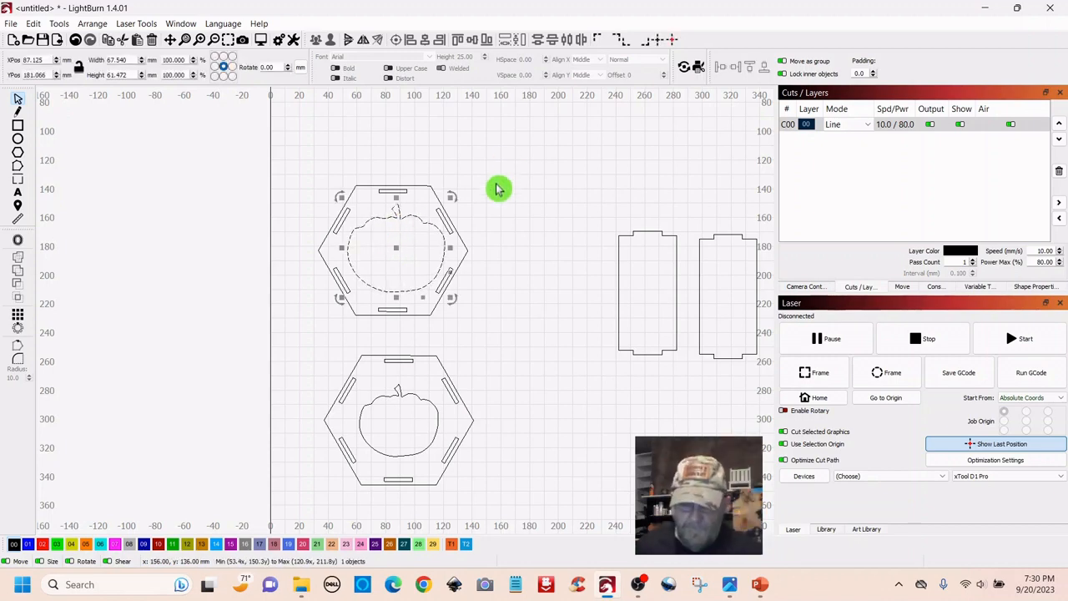
pyautogui.keyDown('shift'); pyautogui.click(427, 192); pyautogui.keyUp('shift')
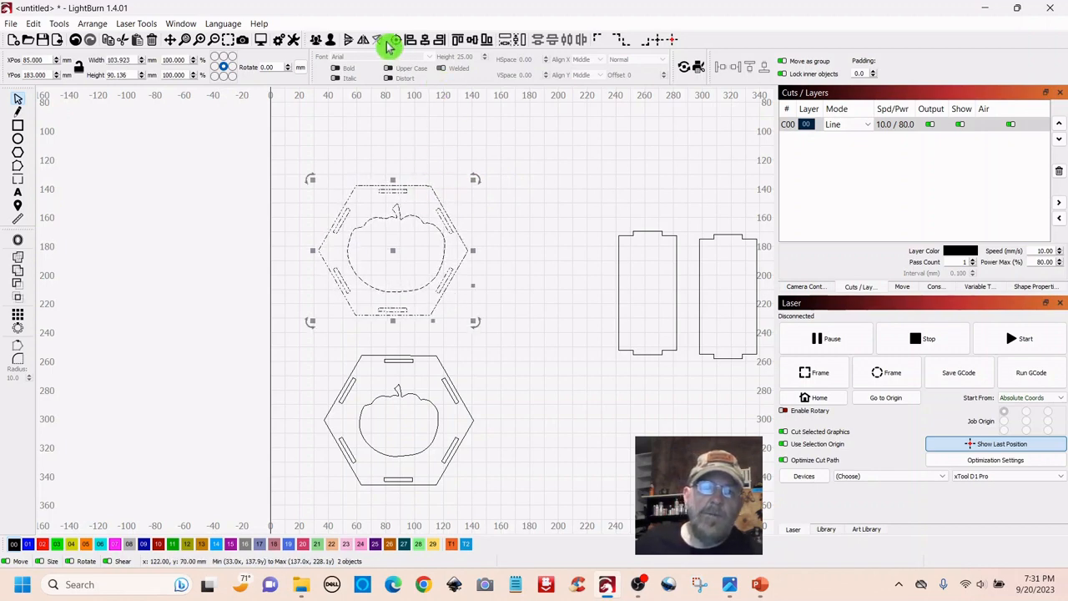
pyautogui.click(592, 174)
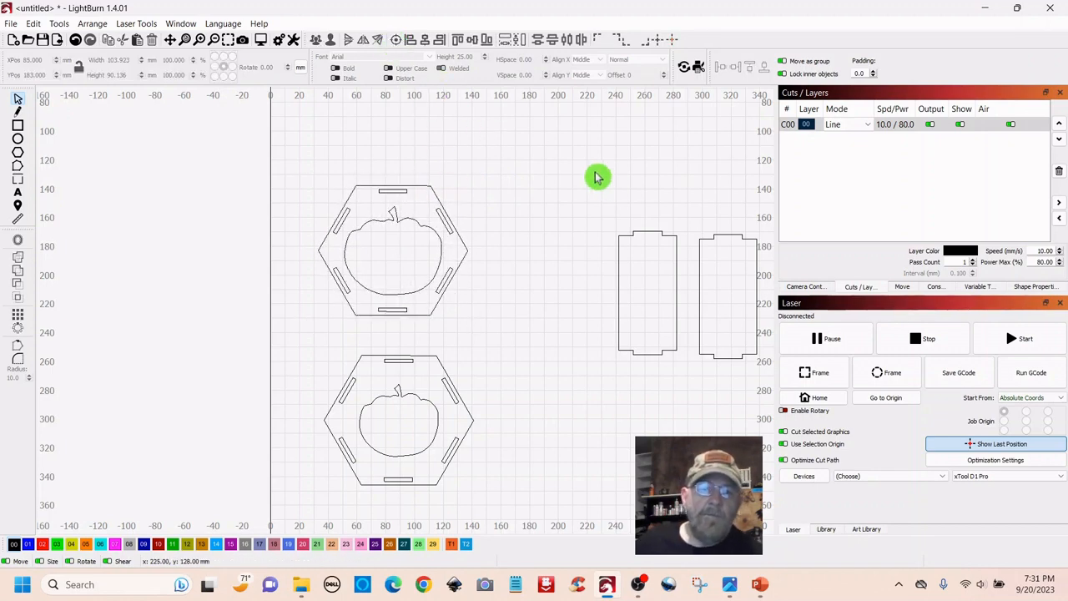
# Move the complete jack-o'-lantern onto the upper hexagon and scale it to about 53 x 49 mm to fit inside the pumpkin outline
pyautogui.scroll(-2, 523, 312)
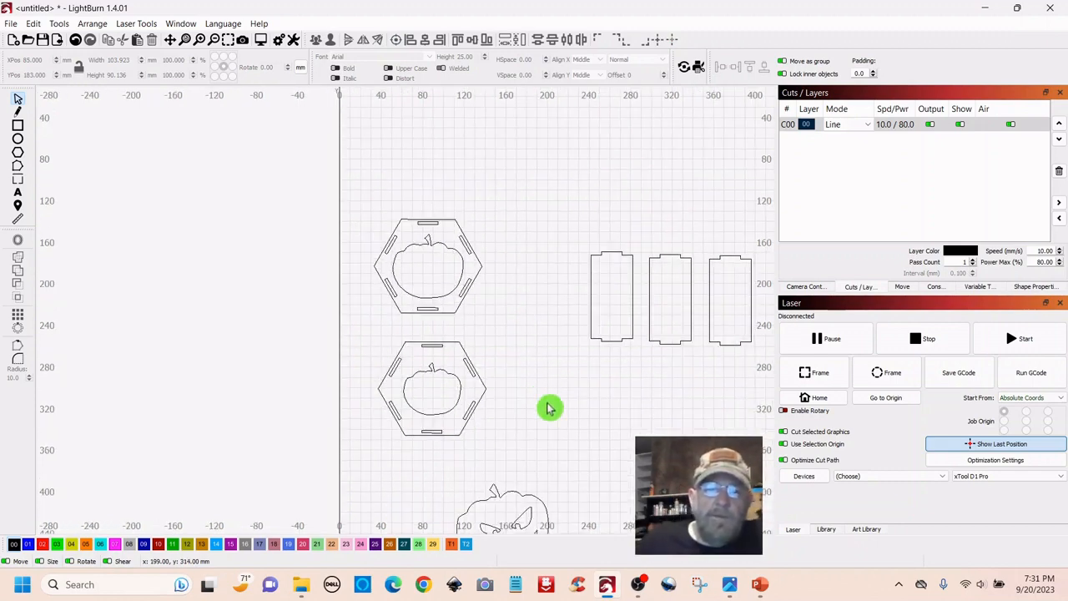
pyautogui.moveTo(548, 407); pyautogui.dragTo(500, 322)
pyautogui.moveTo(502, 377); pyautogui.dragTo(391, 544)
pyautogui.moveTo(464, 454); pyautogui.dragTo(487, 194)
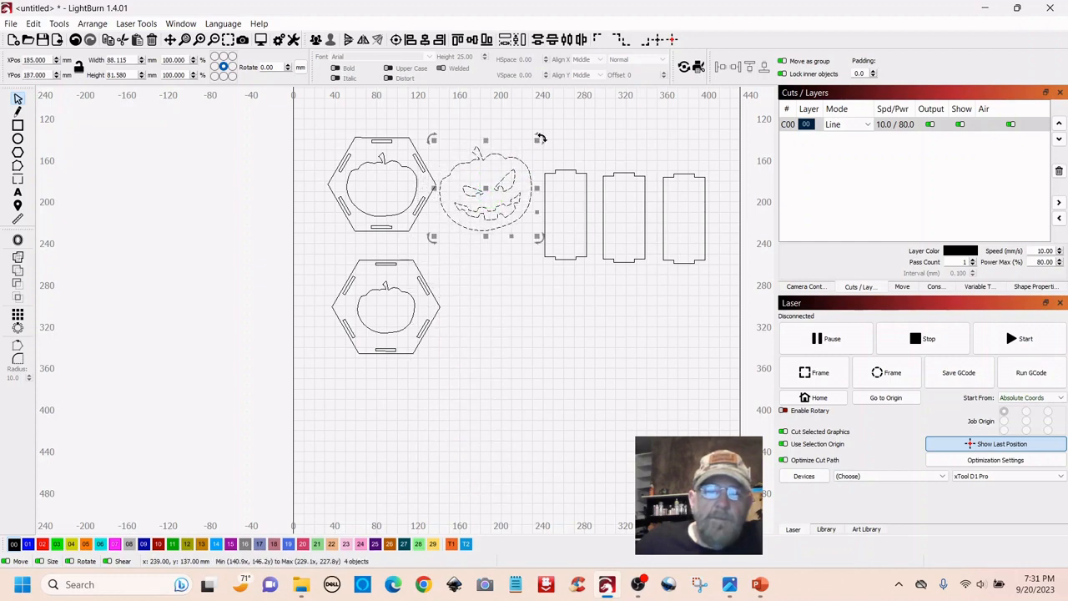
pyautogui.moveTo(548, 145); pyautogui.dragTo(515, 164)
pyautogui.moveTo(473, 200); pyautogui.dragTo(489, 152)
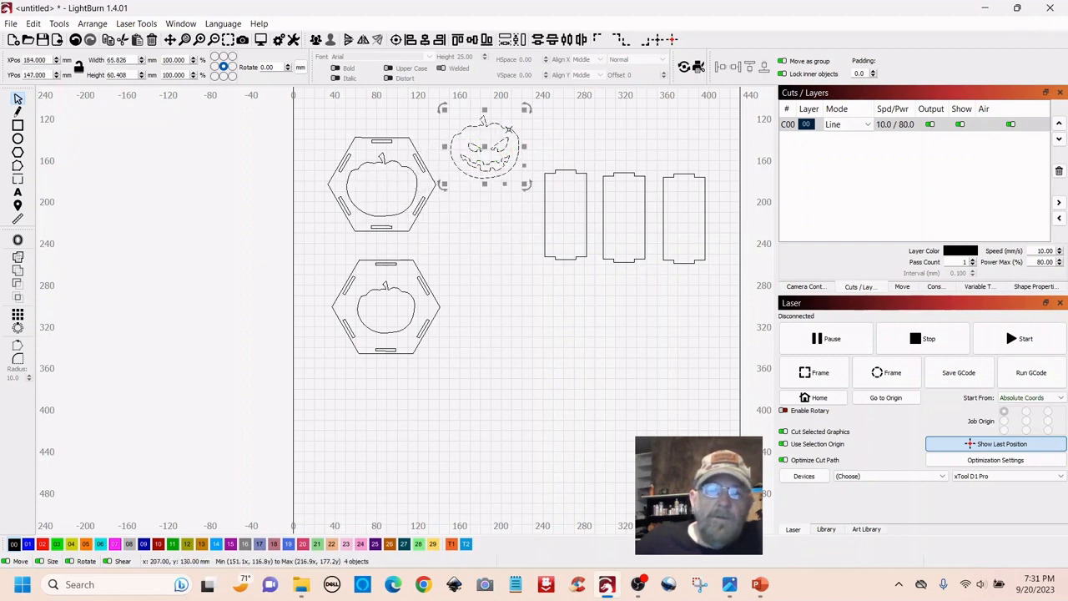
pyautogui.moveTo(526, 116); pyautogui.dragTo(385, 195)
pyautogui.click(515, 138)
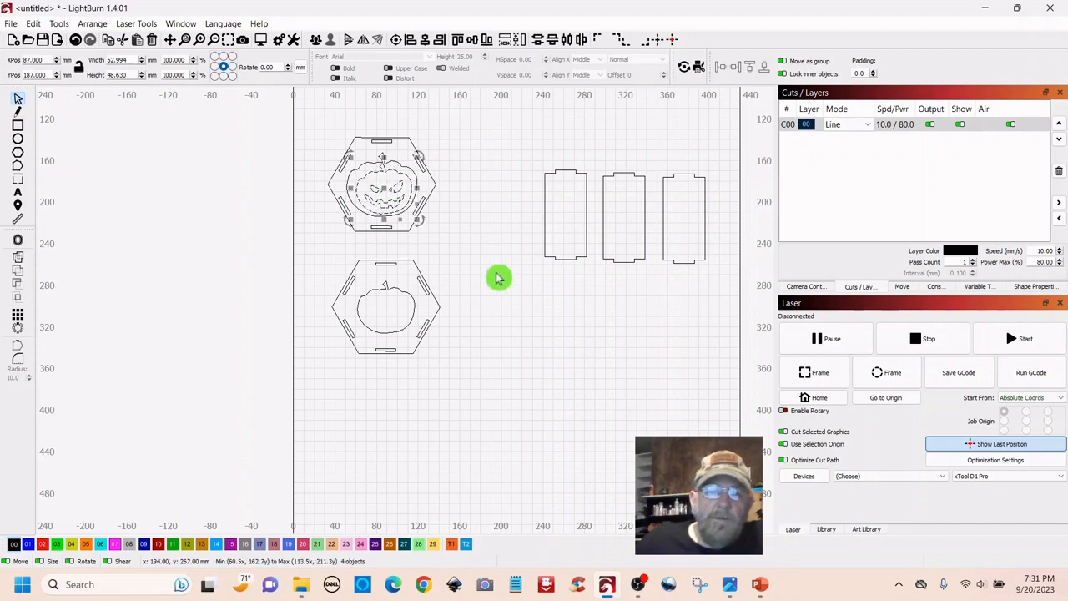
# Reposition the jack-o'-lantern inside the upper hexagon's pumpkin outline at X 85, Y 182 mm
pyautogui.scroll(4, 496, 276)
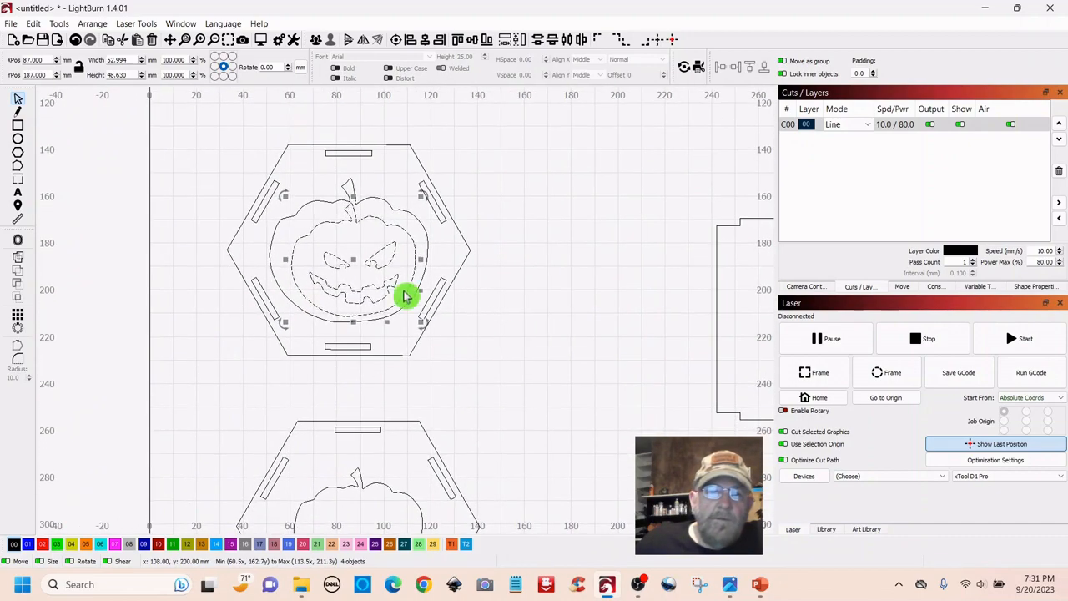
pyautogui.moveTo(354, 261); pyautogui.dragTo(351, 254)
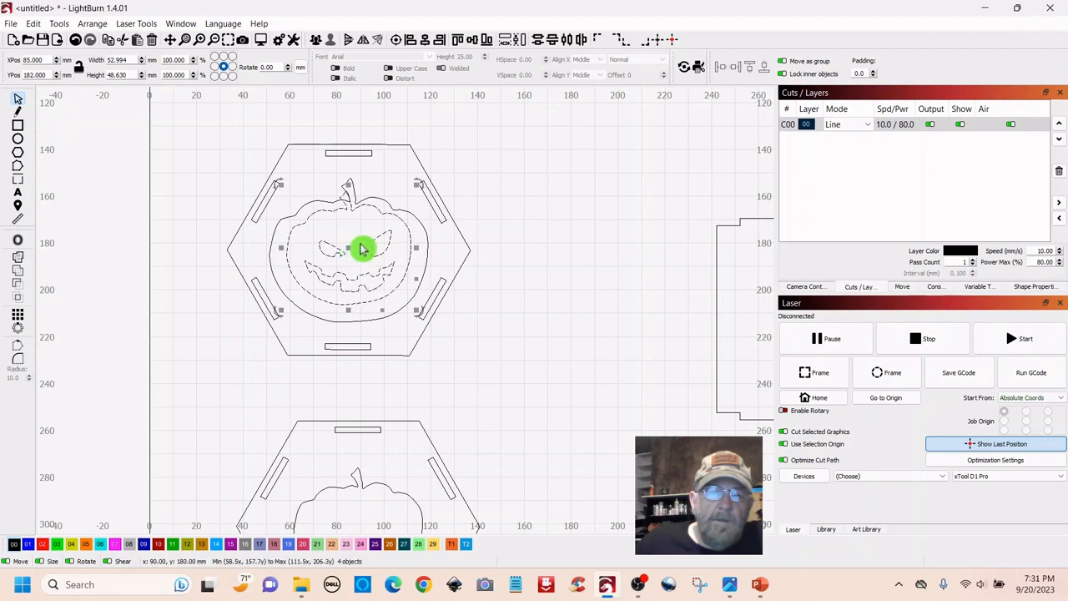
pyautogui.click(568, 164)
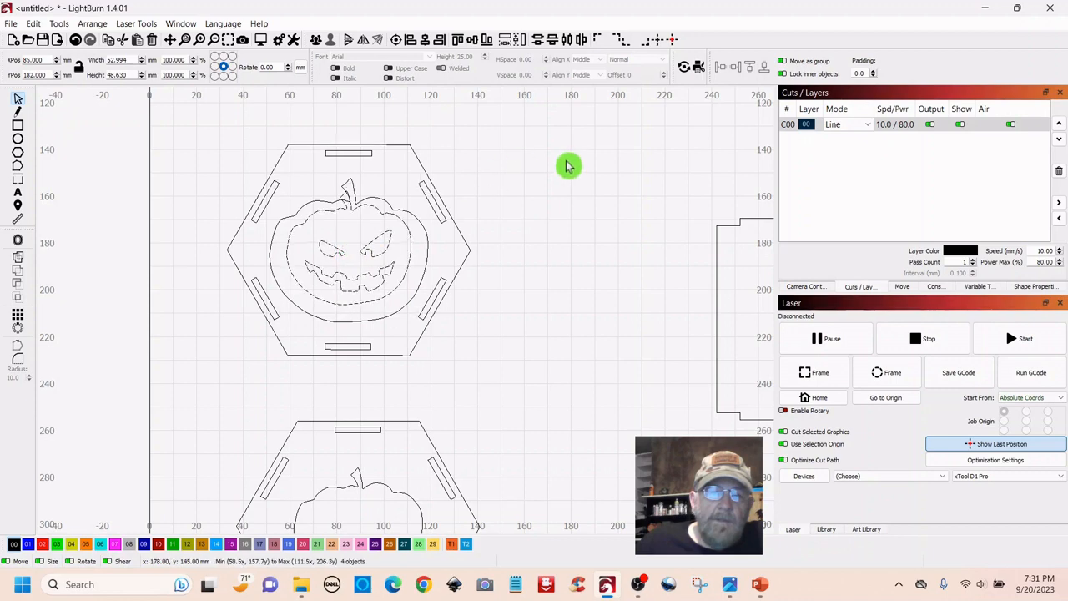
# Draw a rectangle about 10 by 4 mm in the empty space beside the upper hexagon and rotate it about 90 degrees
pyautogui.click(18, 130)
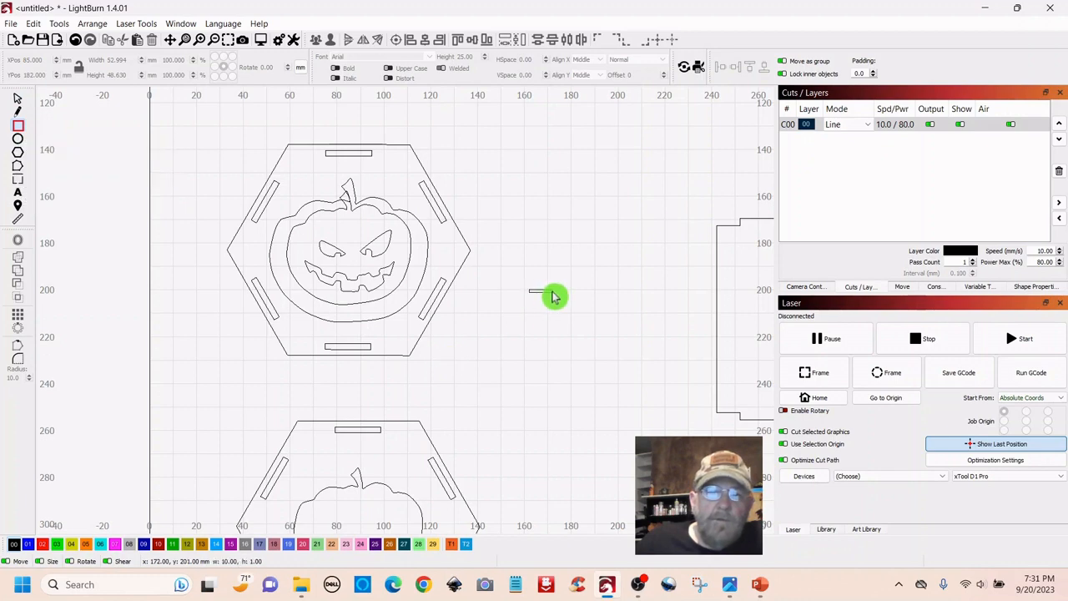
pyautogui.moveTo(551, 291); pyautogui.dragTo(552, 300)
pyautogui.click(19, 101)
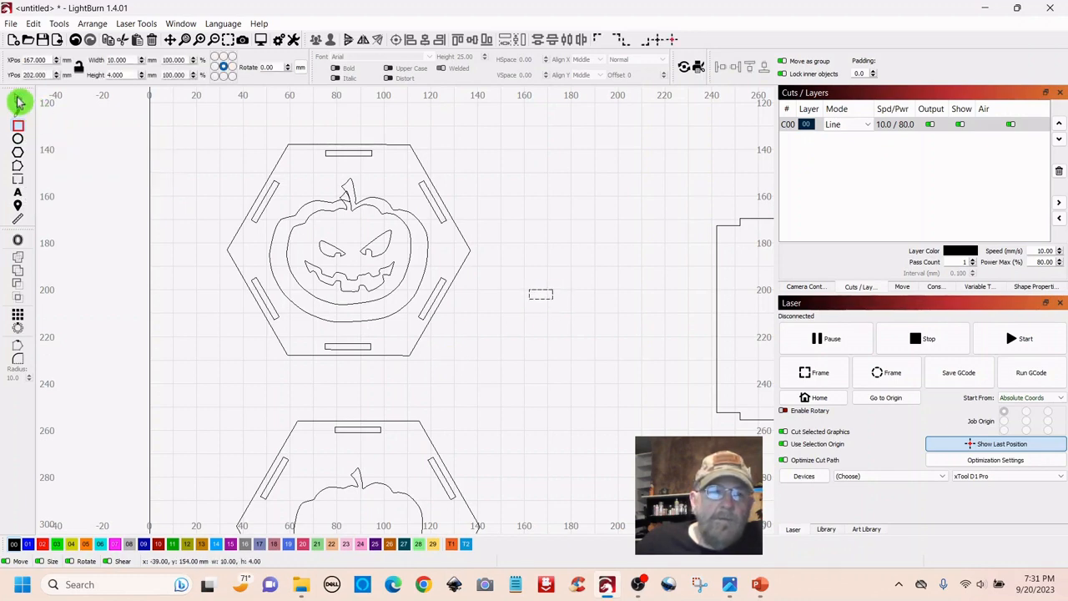
pyautogui.click(543, 288)
pyautogui.moveTo(560, 282); pyautogui.dragTo(558, 322)
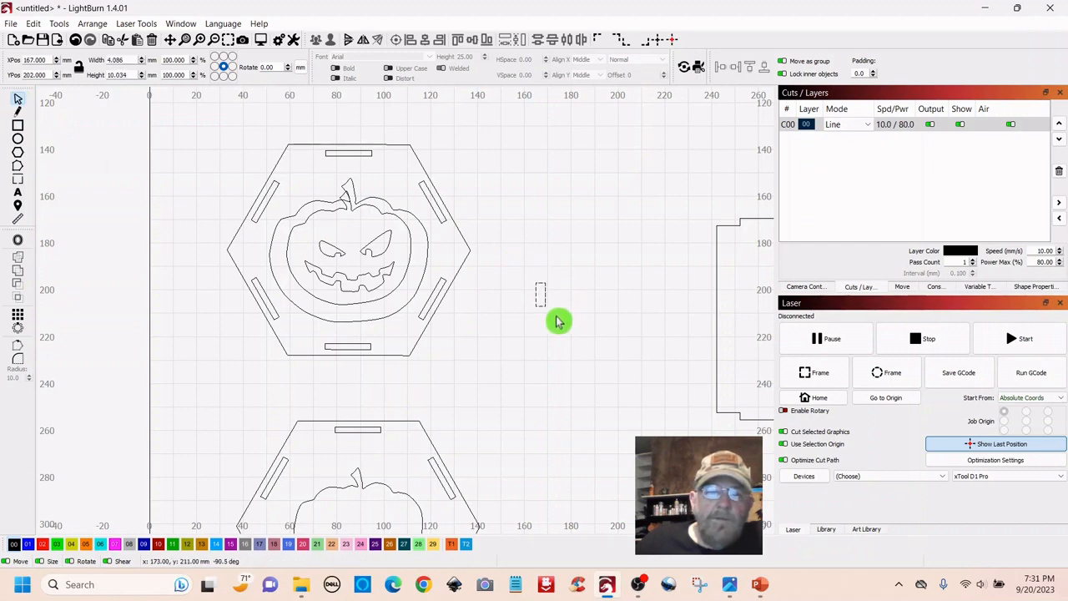
# Place the upright rectangle as a stem under the pumpkin's mouth at about X 87, Y 210 and resize its height to about 16 mm
pyautogui.moveTo(540, 292); pyautogui.dragTo(370, 311)
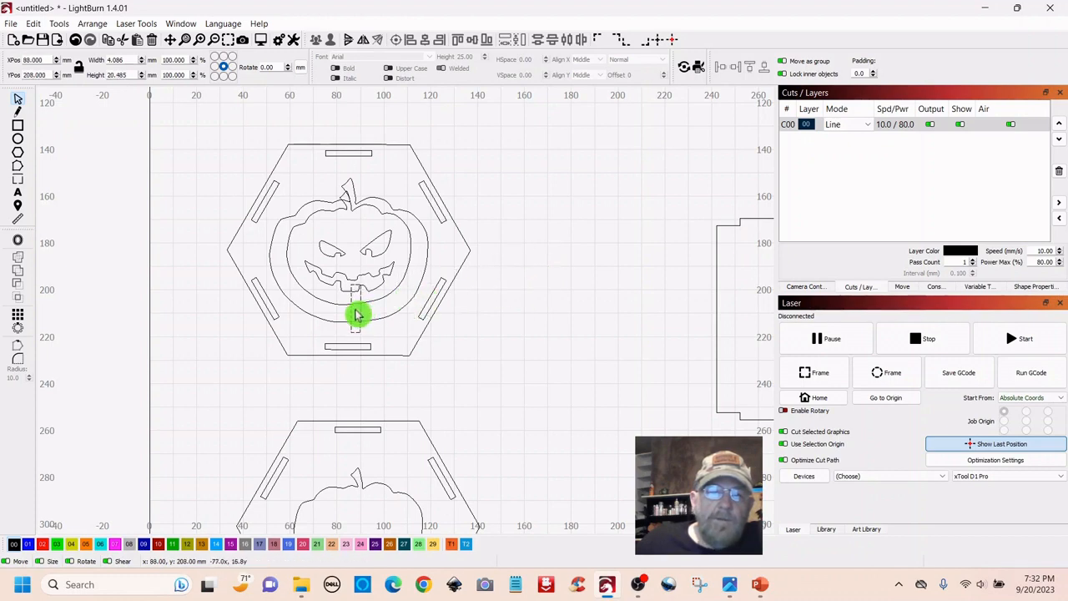
pyautogui.click(355, 312)
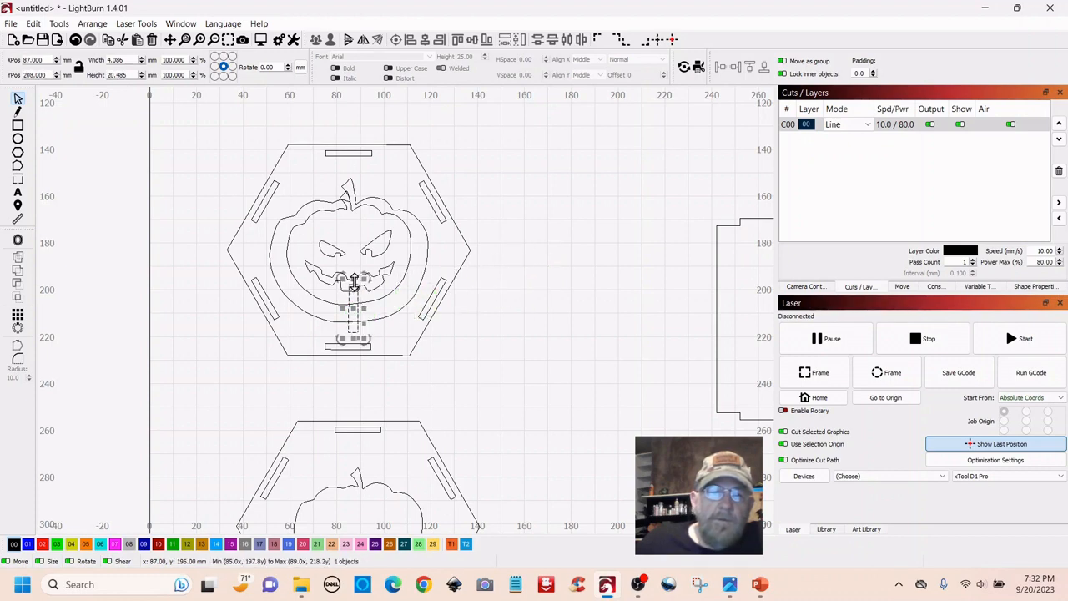
pyautogui.moveTo(354, 282); pyautogui.dragTo(353, 289)
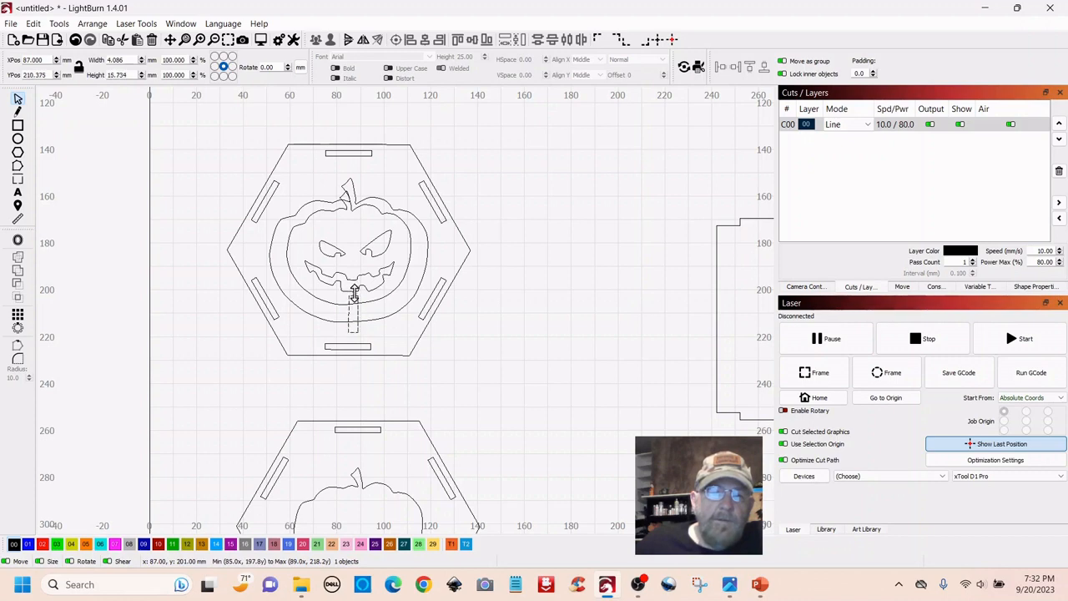
pyautogui.moveTo(354, 292); pyautogui.dragTo(354, 291)
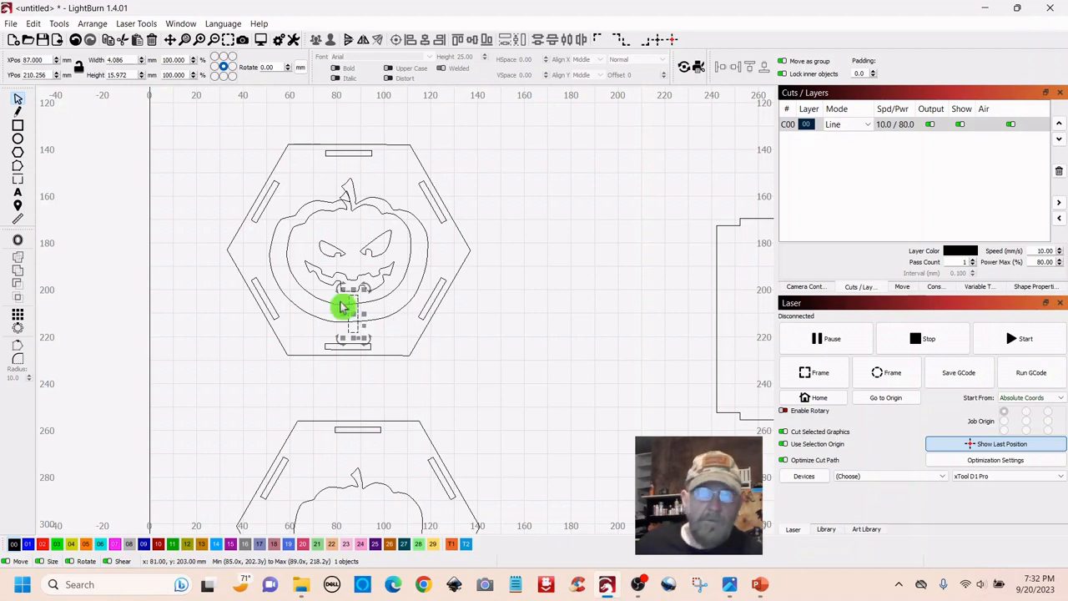
# Group the inner pumpkin outline with its eyes and mouth as one object
pyautogui.click(318, 245)
pyautogui.click(565, 252)
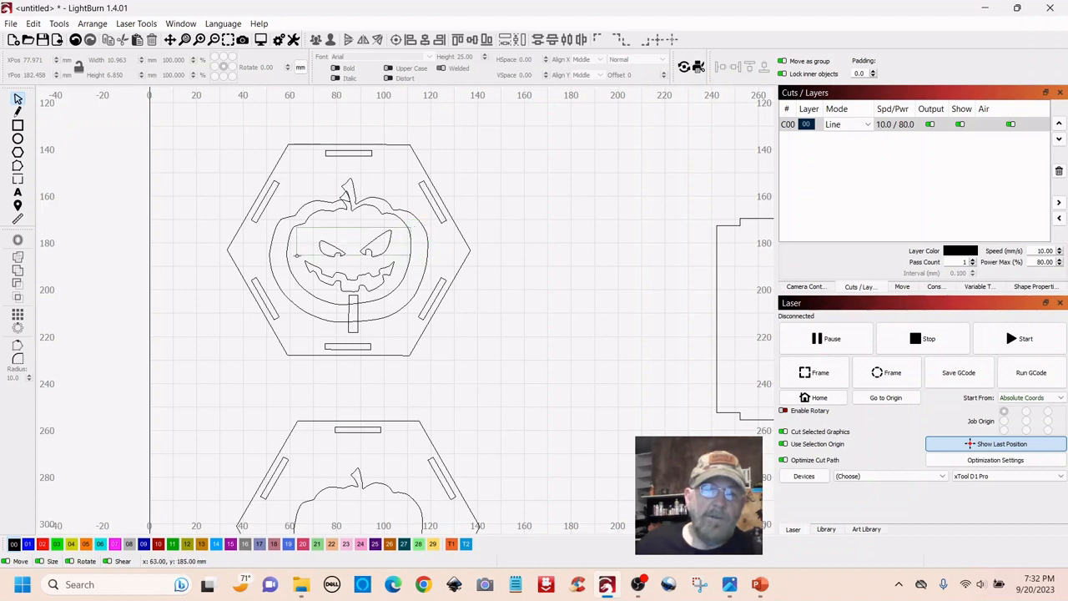
pyautogui.moveTo(290, 284); pyautogui.dragTo(291, 283)
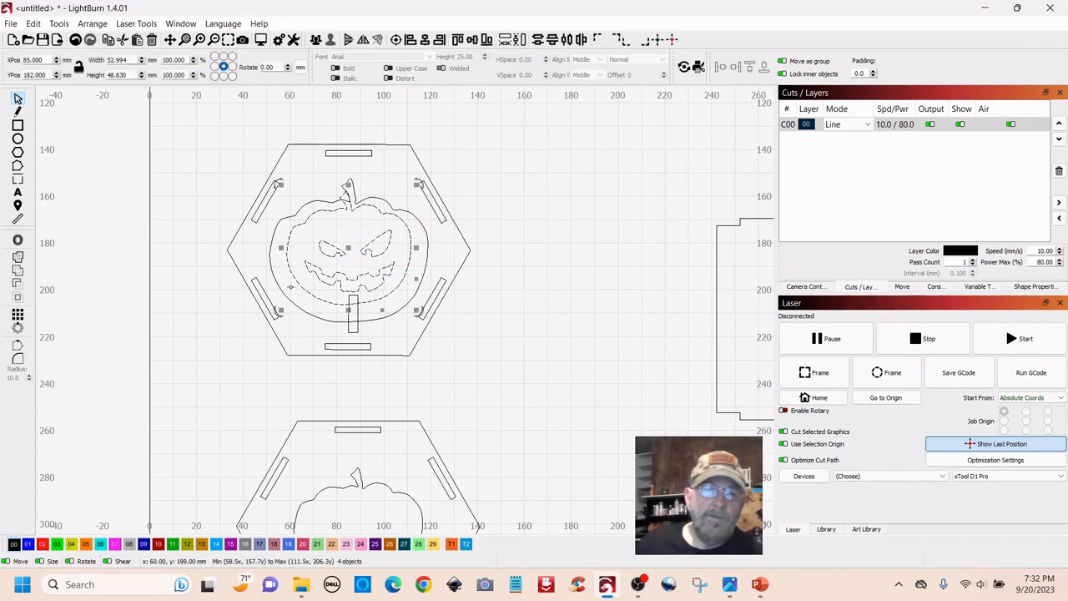
pyautogui.rightClick(349, 247)
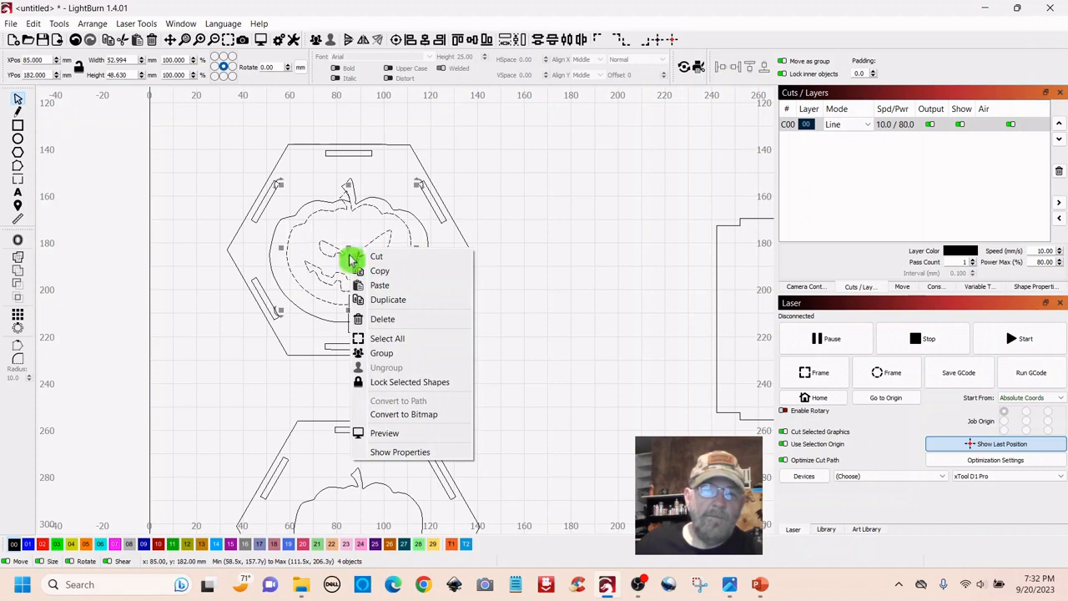
pyautogui.click(379, 353)
pyautogui.click(556, 210)
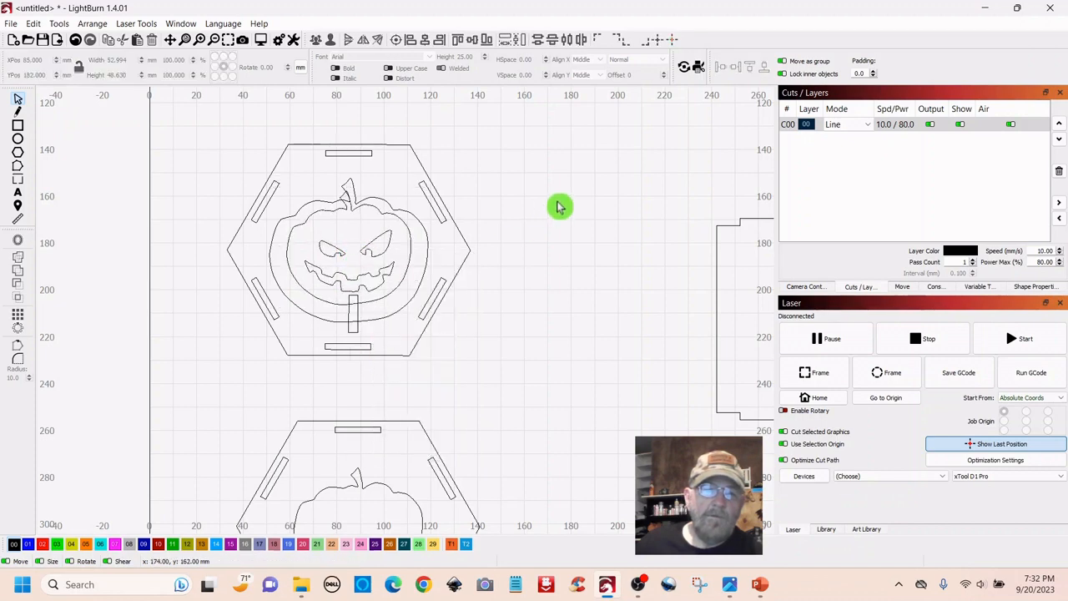
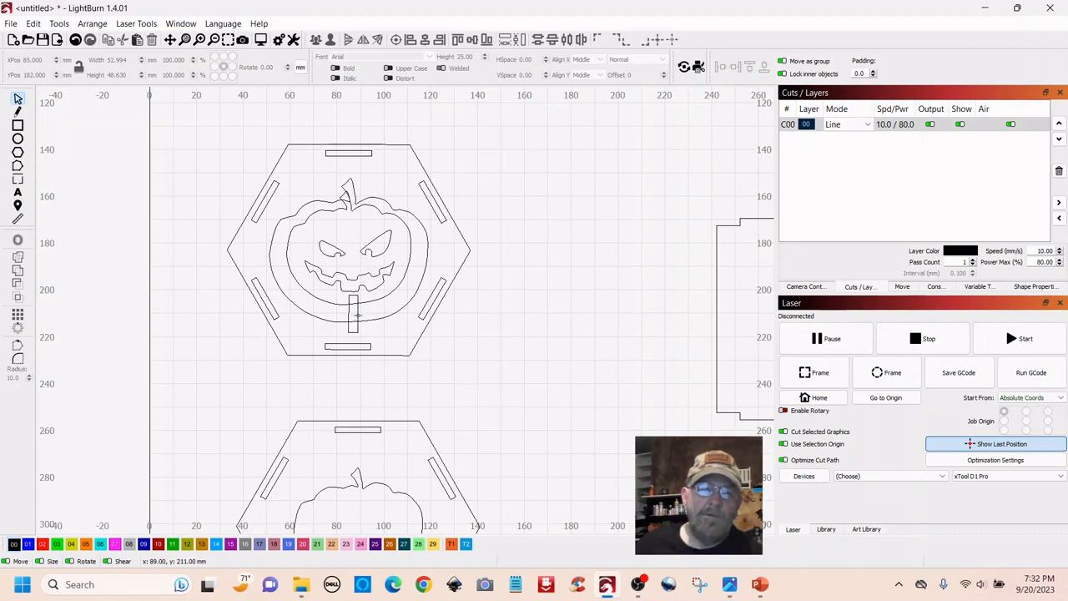
# Merge the grouped pumpkin face and the stem rectangle below it into one shape
pyautogui.click(352, 228)
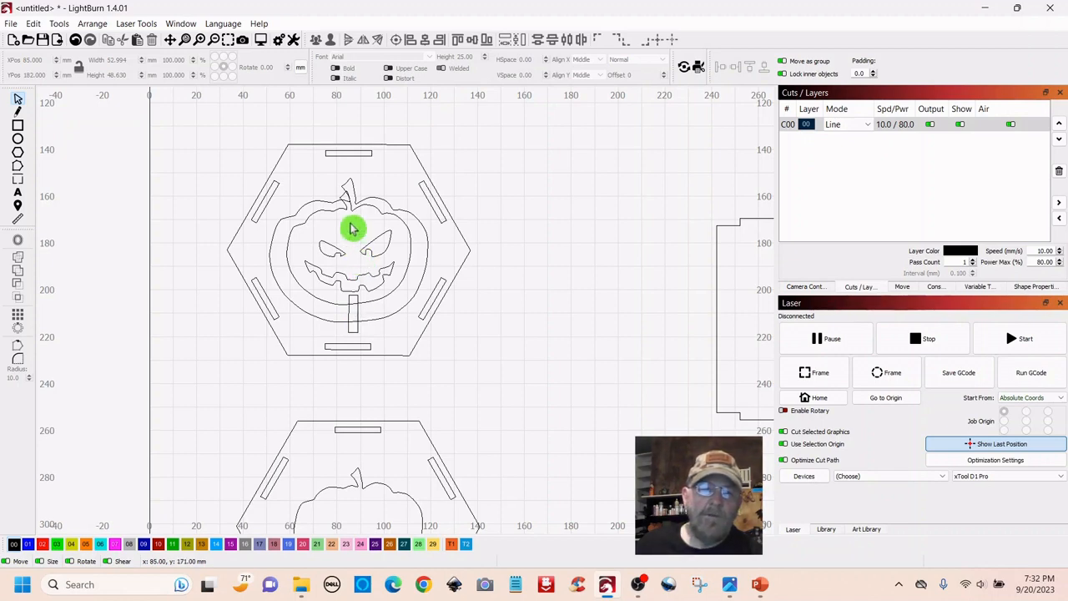
pyautogui.click(303, 224)
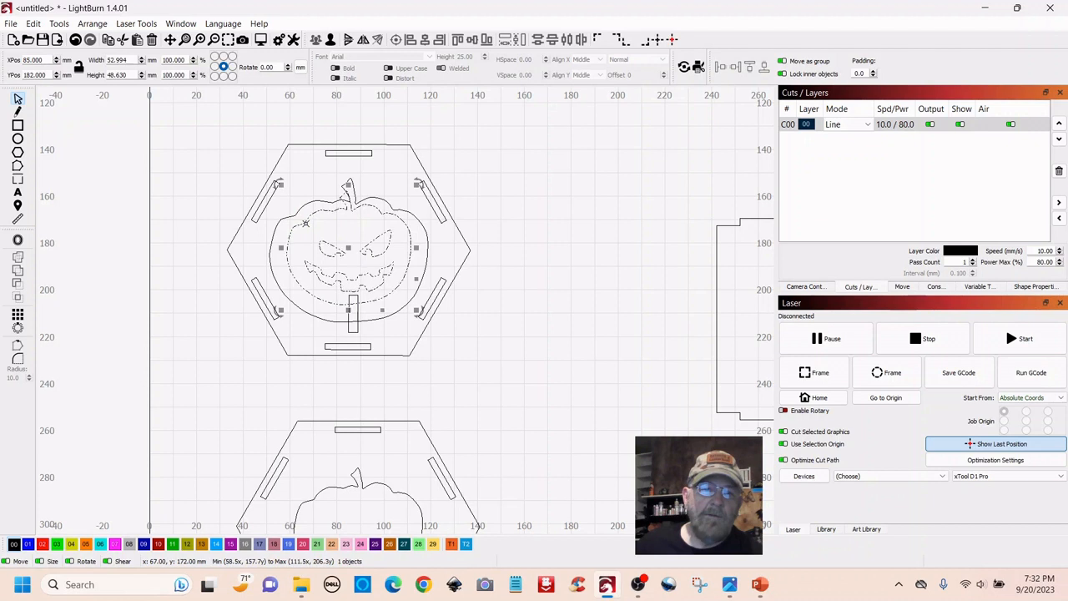
pyautogui.keyDown('shift'); pyautogui.click(355, 330); pyautogui.keyUp('shift')
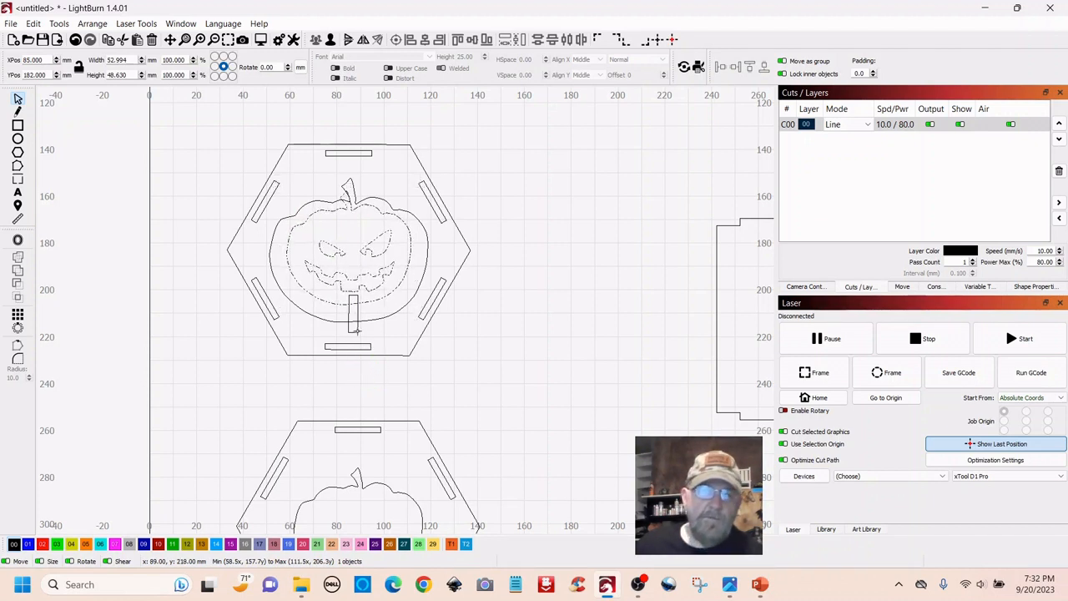
pyautogui.click(21, 262)
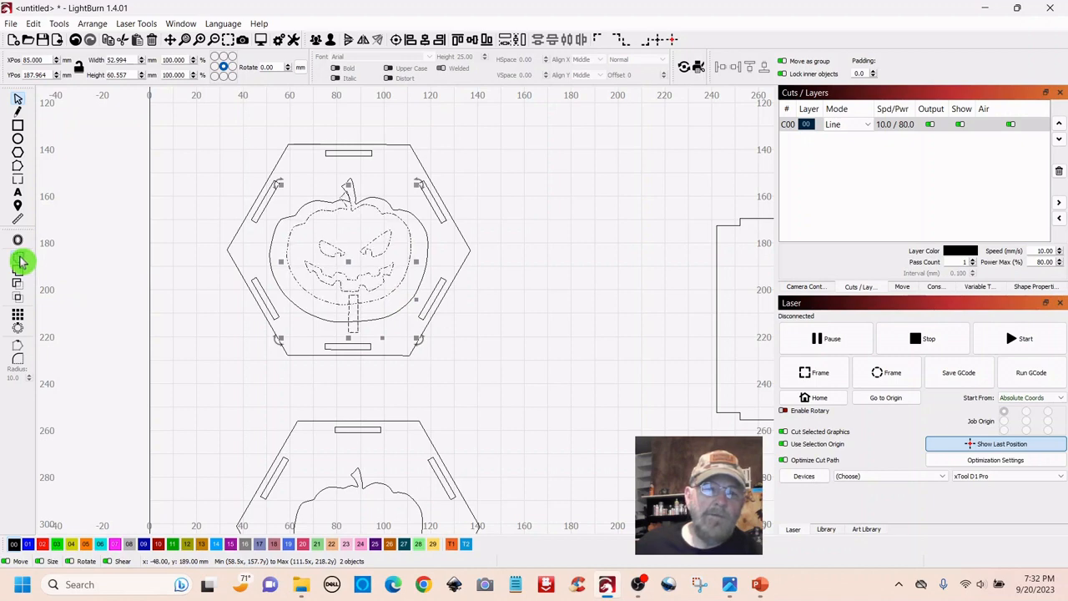
pyautogui.click(586, 248)
pyautogui.click(362, 340)
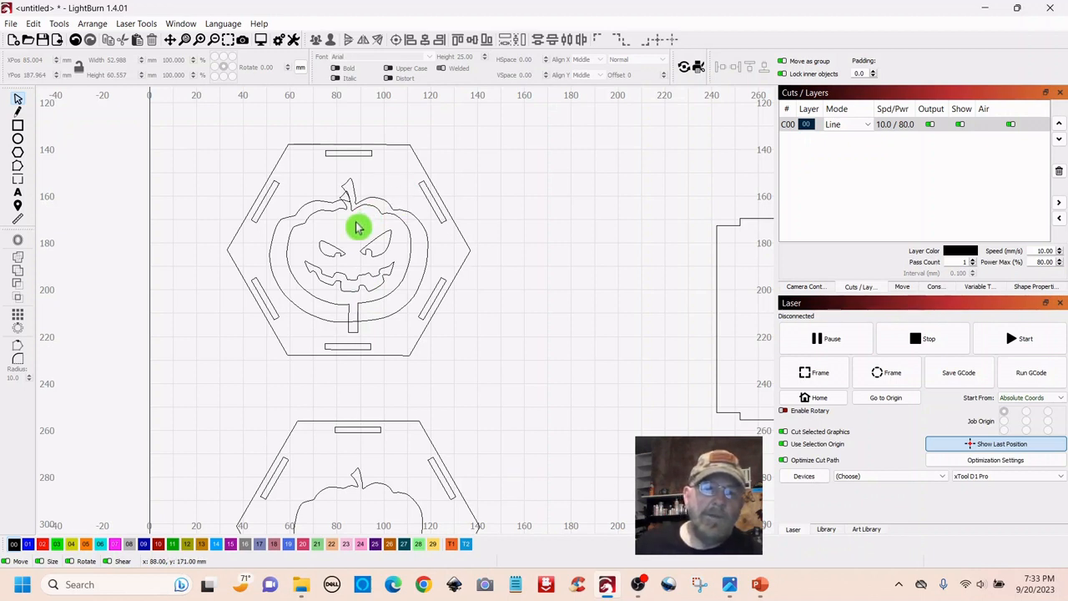
# Shift the merged pumpkin face with its stem to X 86, Y 188 inside the hexagon
pyautogui.click(409, 247)
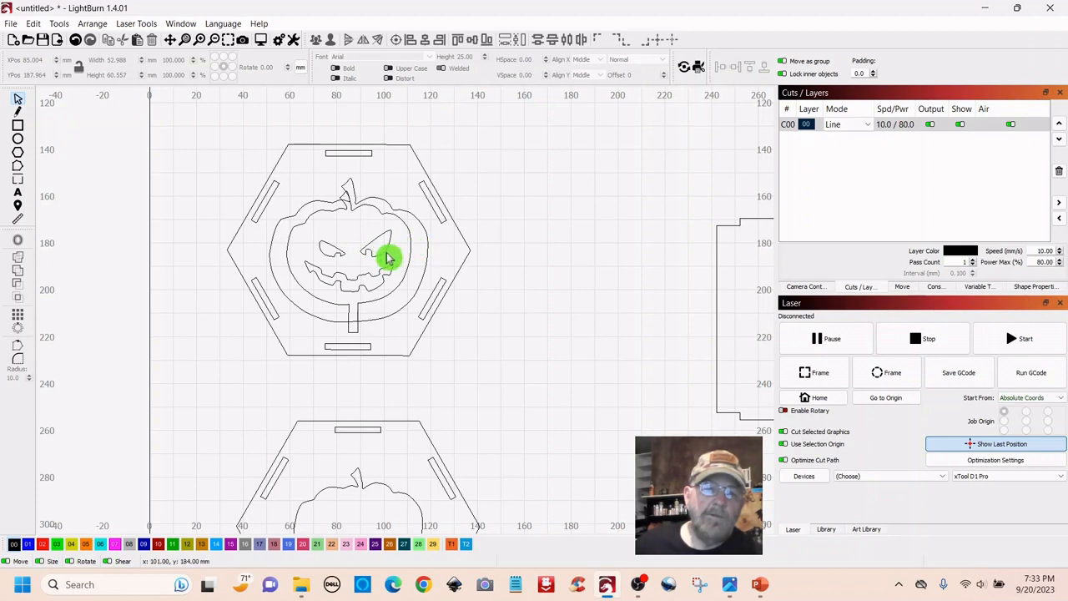
pyautogui.moveTo(388, 258); pyautogui.dragTo(354, 267)
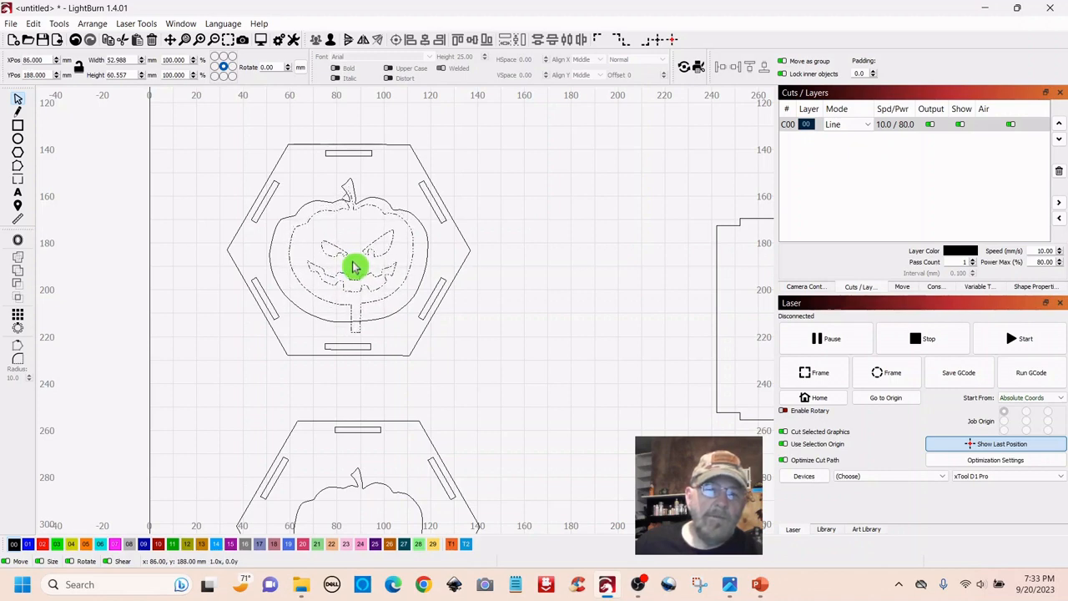
pyautogui.click(565, 188)
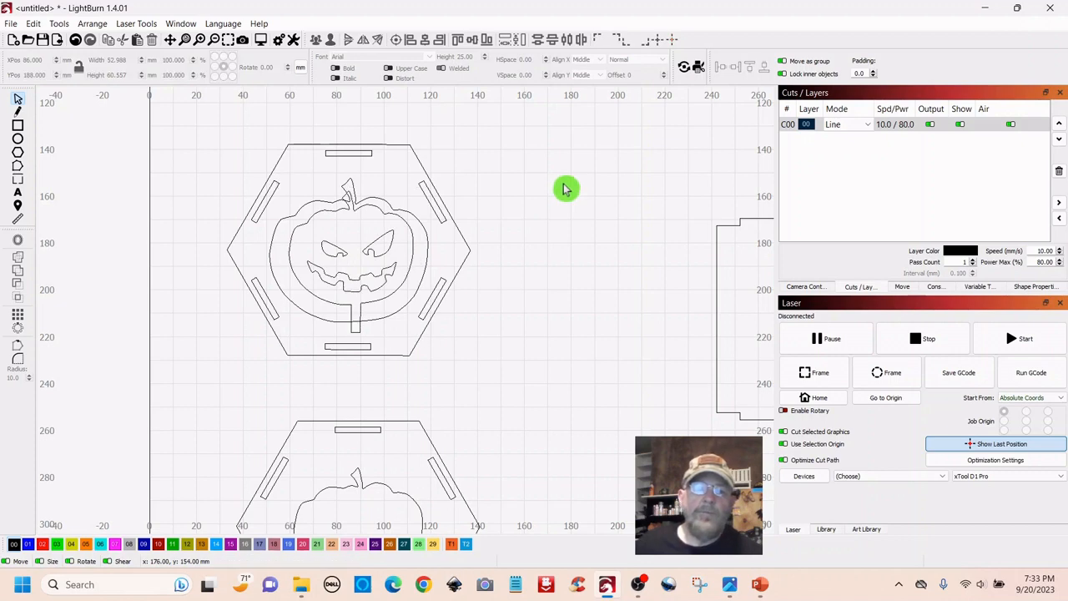
# Try a Boolean union of the hexagon panel and the stemmed pumpkin face, and undo it
pyautogui.click(417, 156)
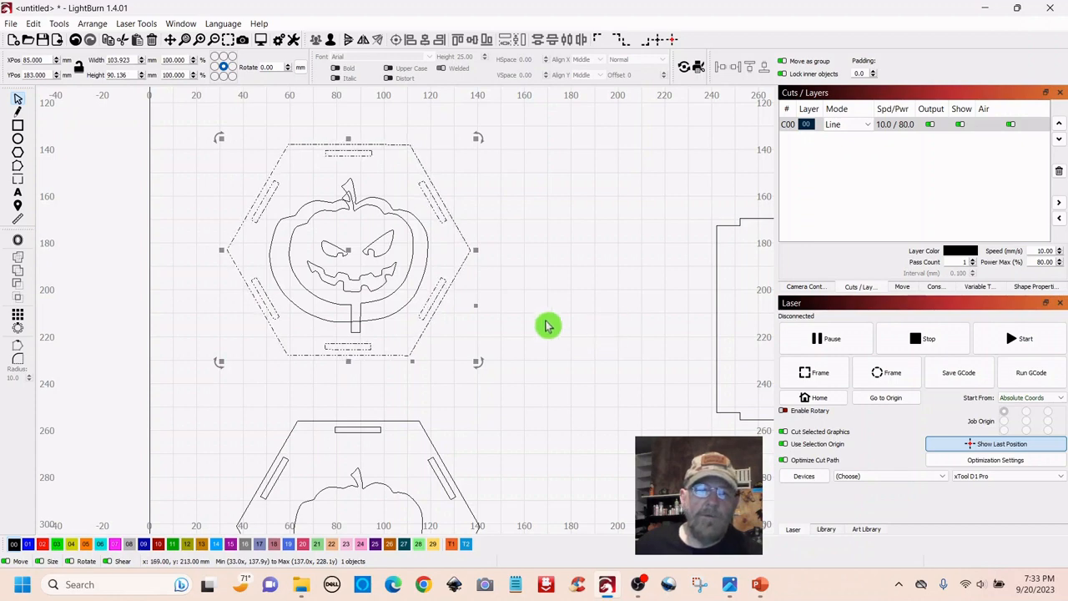
pyautogui.keyDown('shift'); pyautogui.click(294, 274); pyautogui.keyUp('shift')
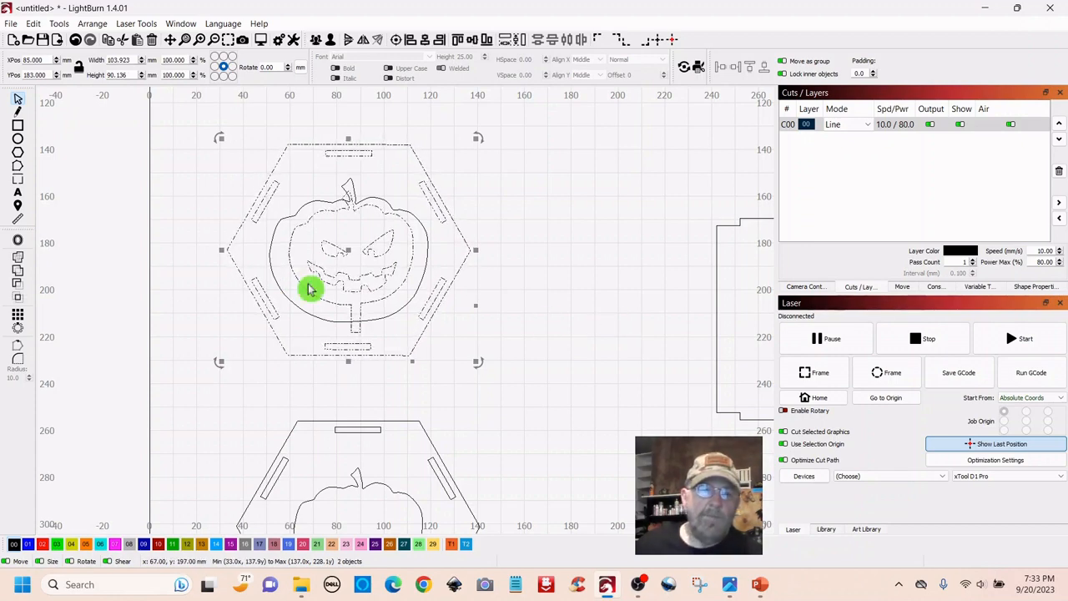
pyautogui.click(18, 278)
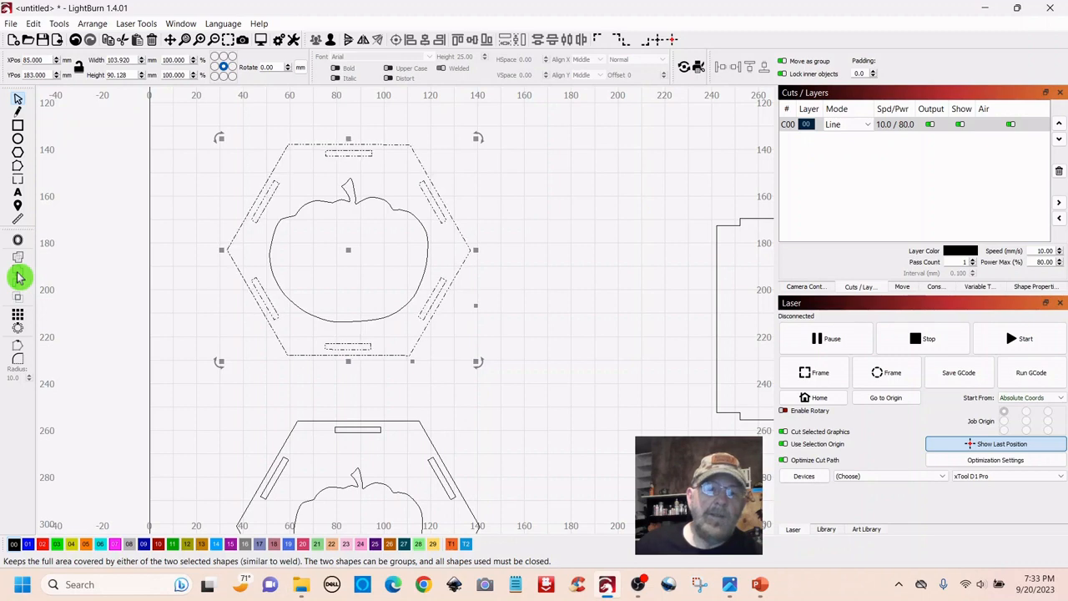
pyautogui.hotkey('ctrl', 'z')
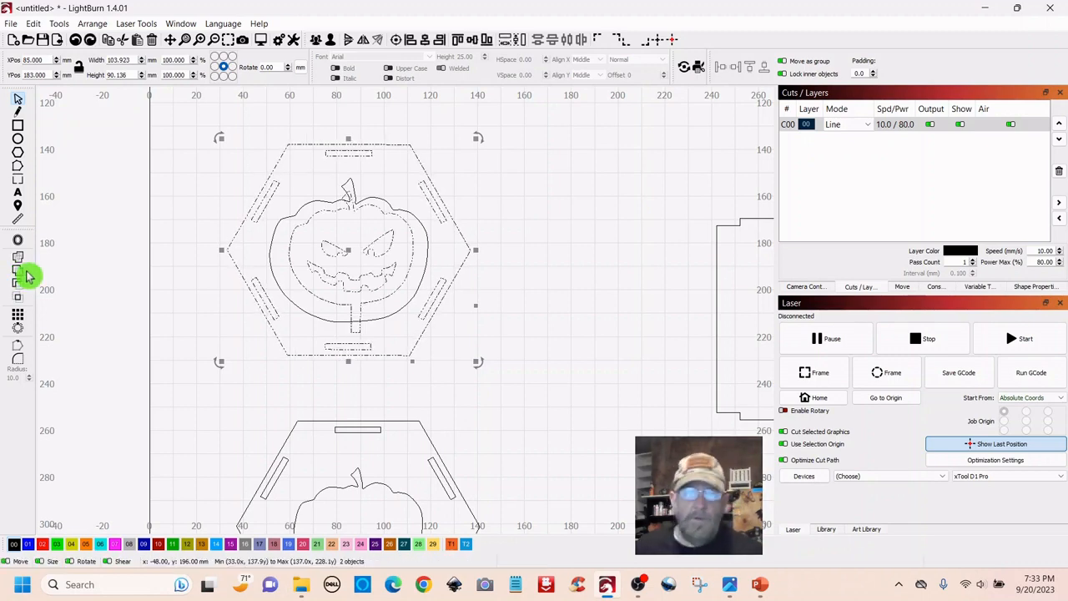
pyautogui.click(583, 196)
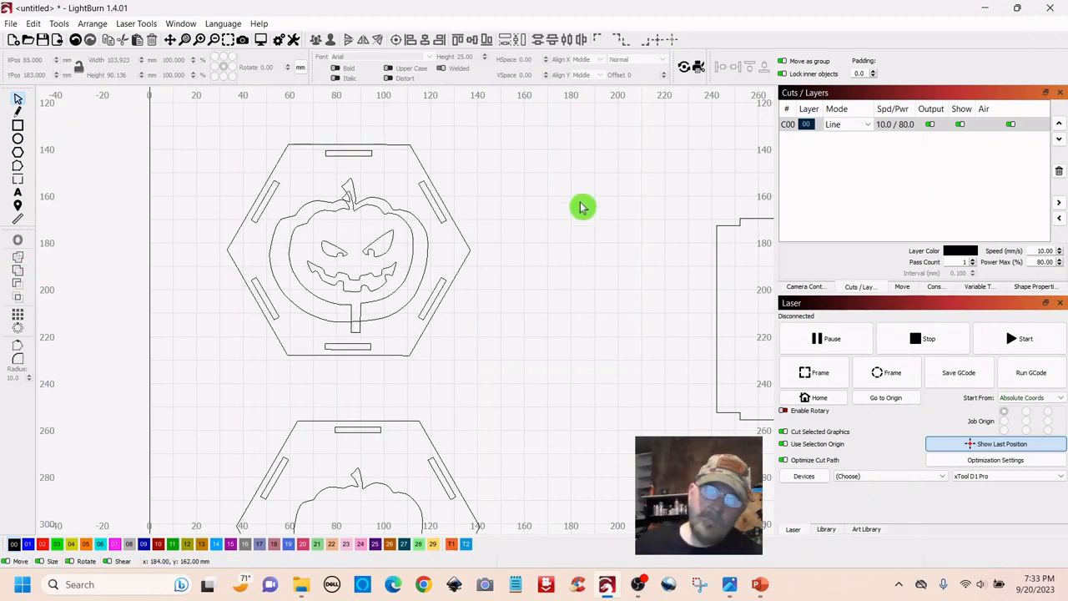
# Retry the Boolean union with the stemmed pumpkin face selected first and the hexagon panel second, and undo it
pyautogui.click(399, 251)
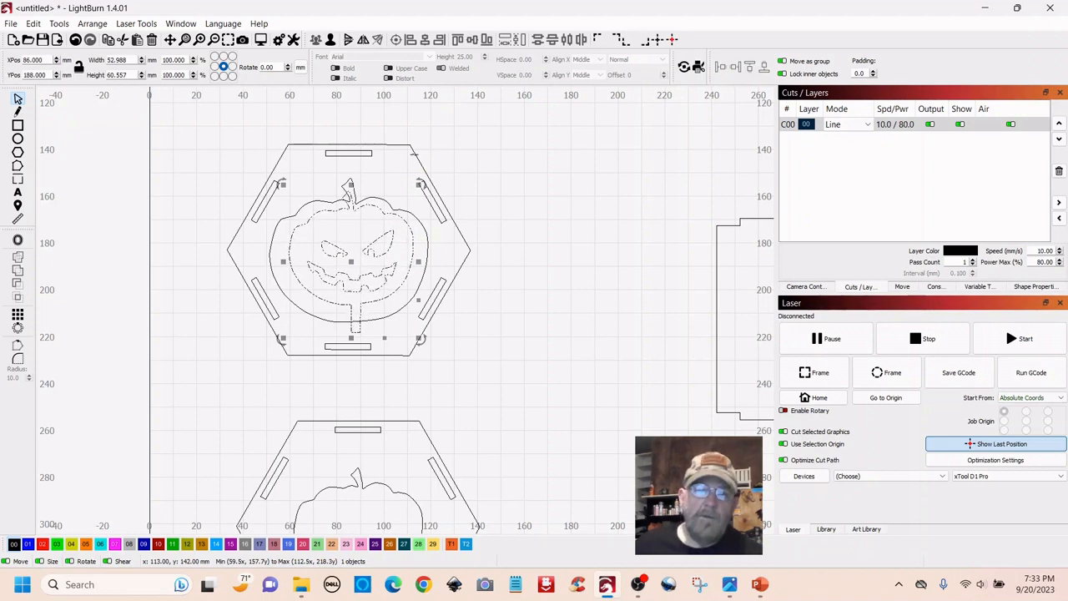
pyautogui.keyDown('shift'); pyautogui.click(412, 151); pyautogui.keyUp('shift')
pyautogui.click(20, 263)
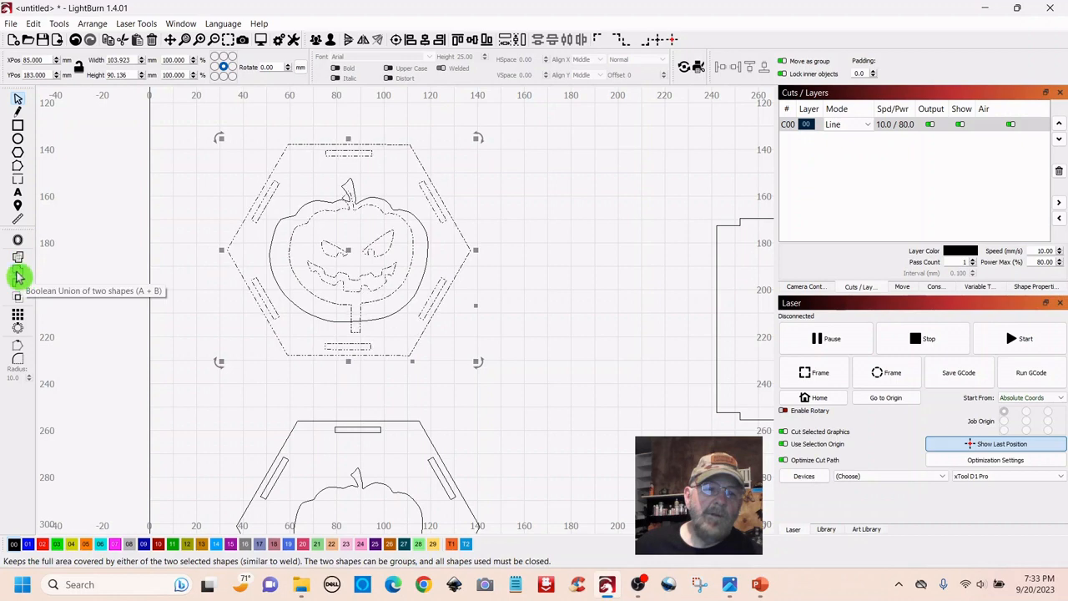
pyautogui.click(18, 277)
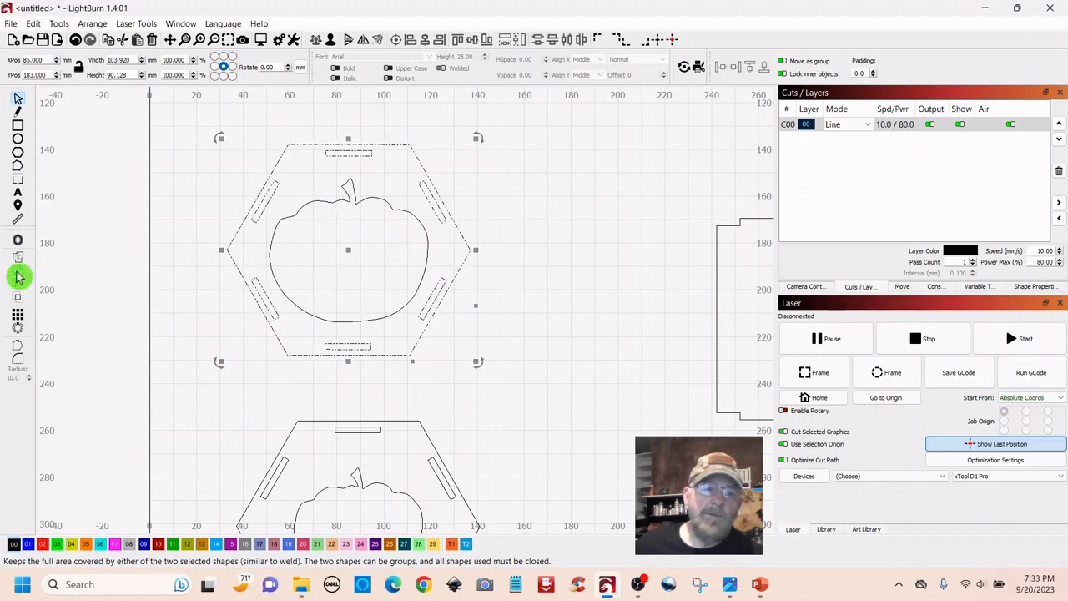
pyautogui.click(561, 233)
pyautogui.hotkey('ctrl', 'z')
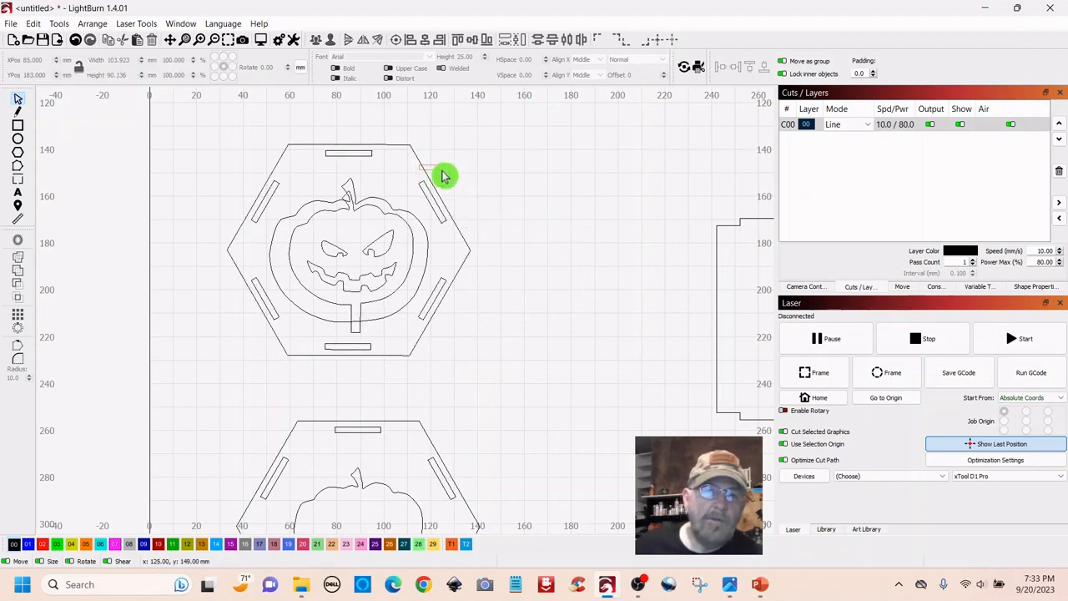
# Separate the parts by moving the hexagon panel to X 185, Y 168 and the stemmed pumpkin face to X 20, Y 160
pyautogui.click(412, 180)
pyautogui.moveTo(373, 242); pyautogui.dragTo(582, 222)
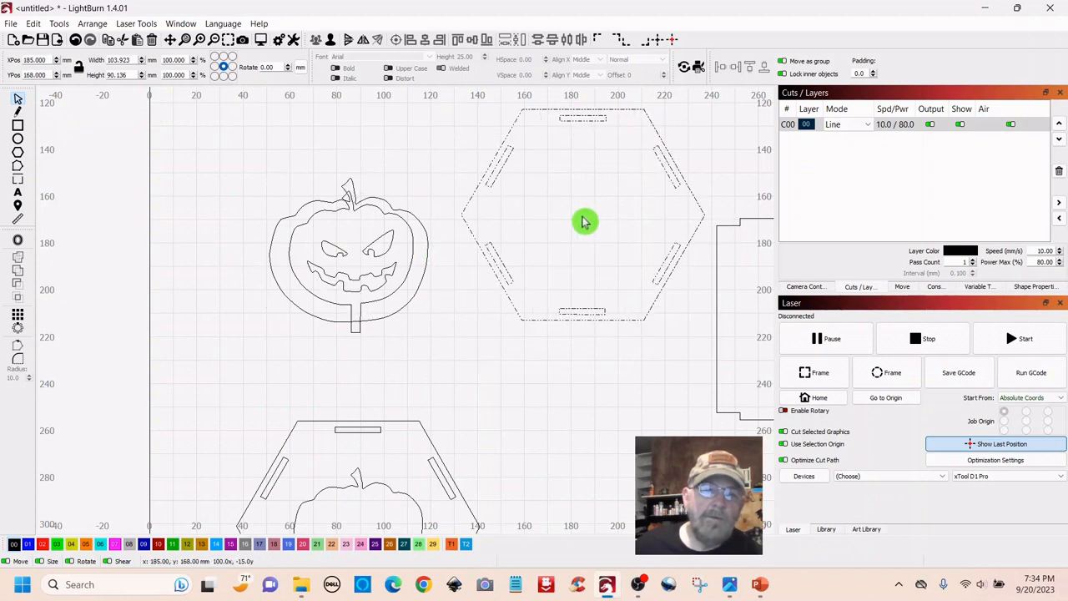
pyautogui.click(375, 269)
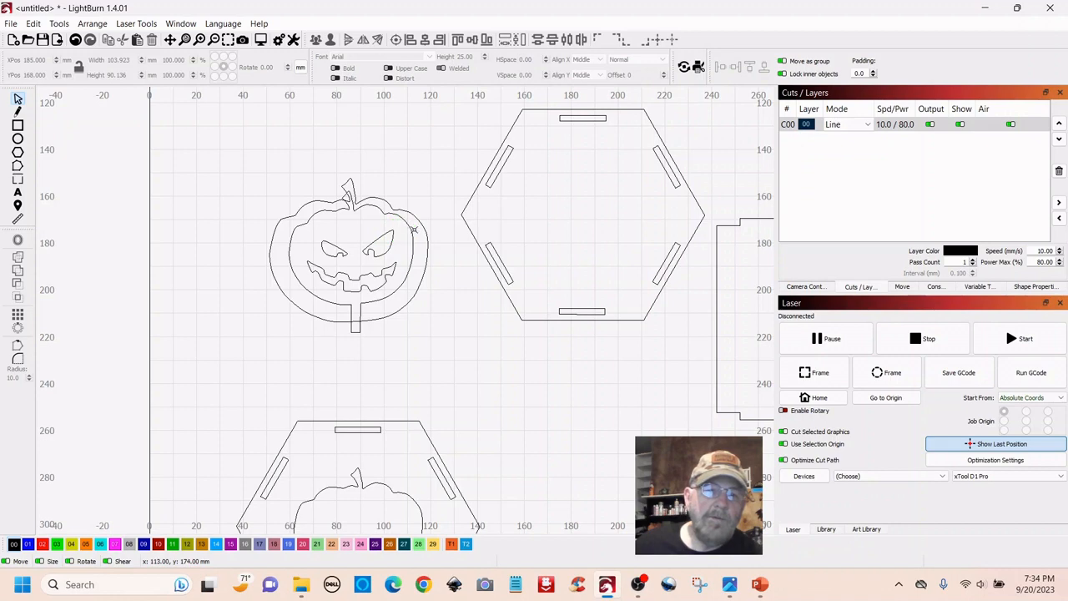
pyautogui.click(365, 275)
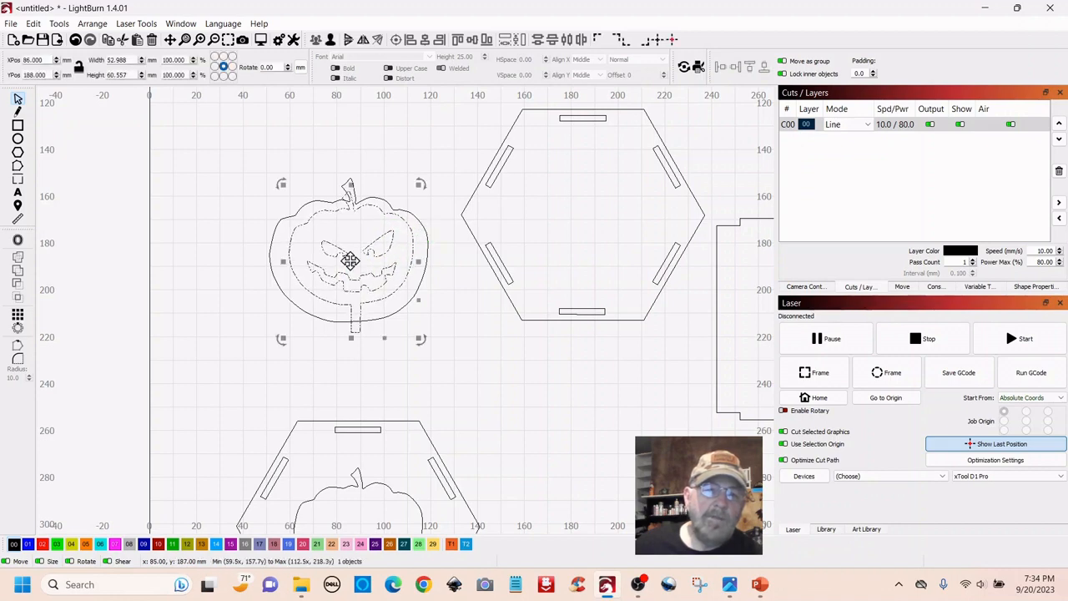
pyautogui.moveTo(349, 262); pyautogui.dragTo(203, 198)
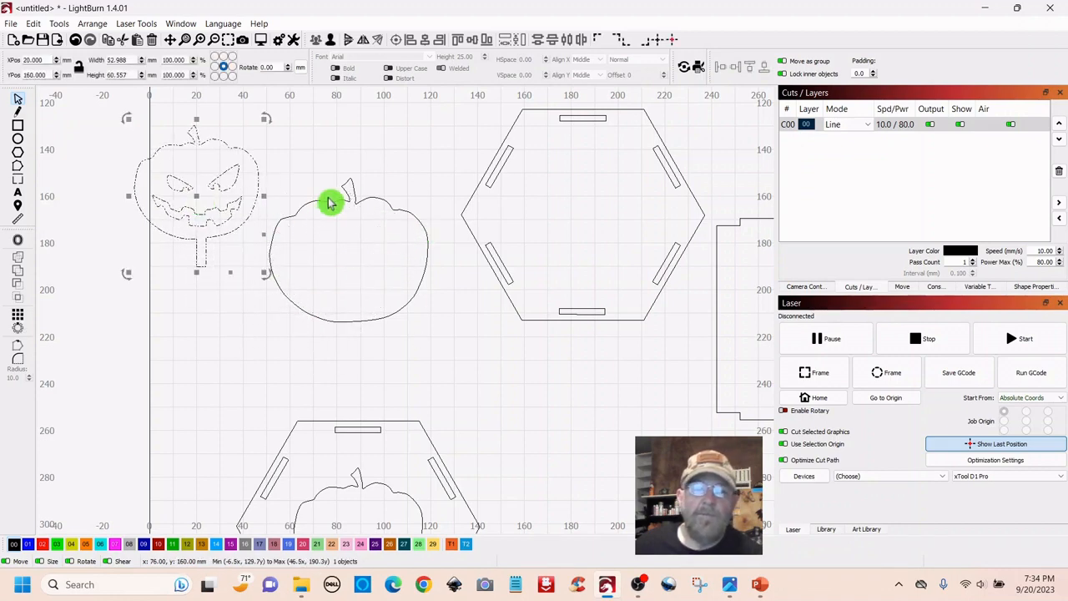
# Move the large pumpkin outline into the relocated hexagon panel at X 185, Y 164
pyautogui.click(348, 247)
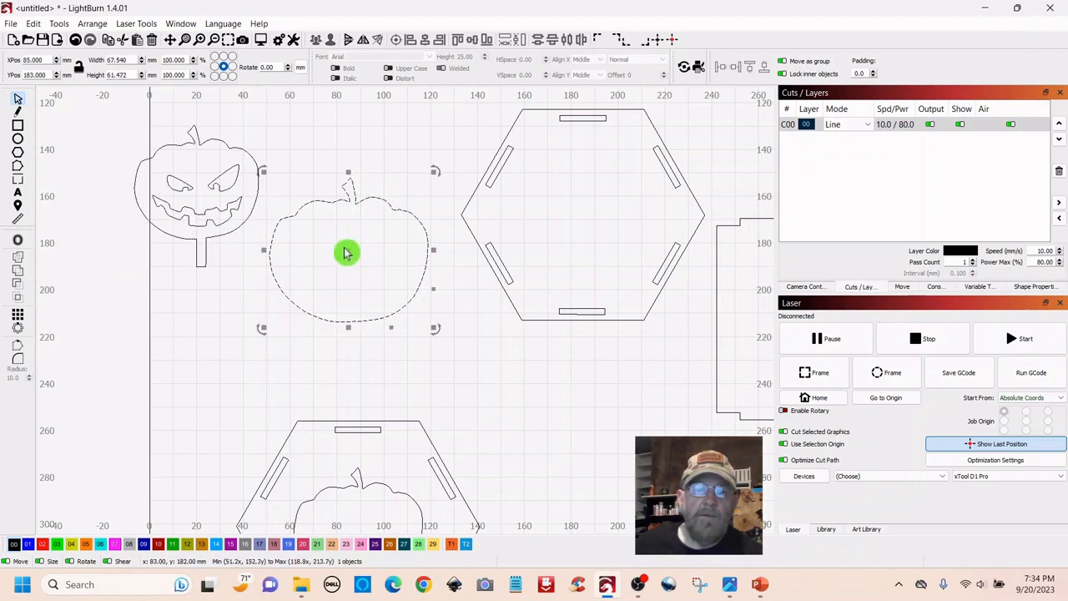
pyautogui.moveTo(348, 253); pyautogui.dragTo(585, 213)
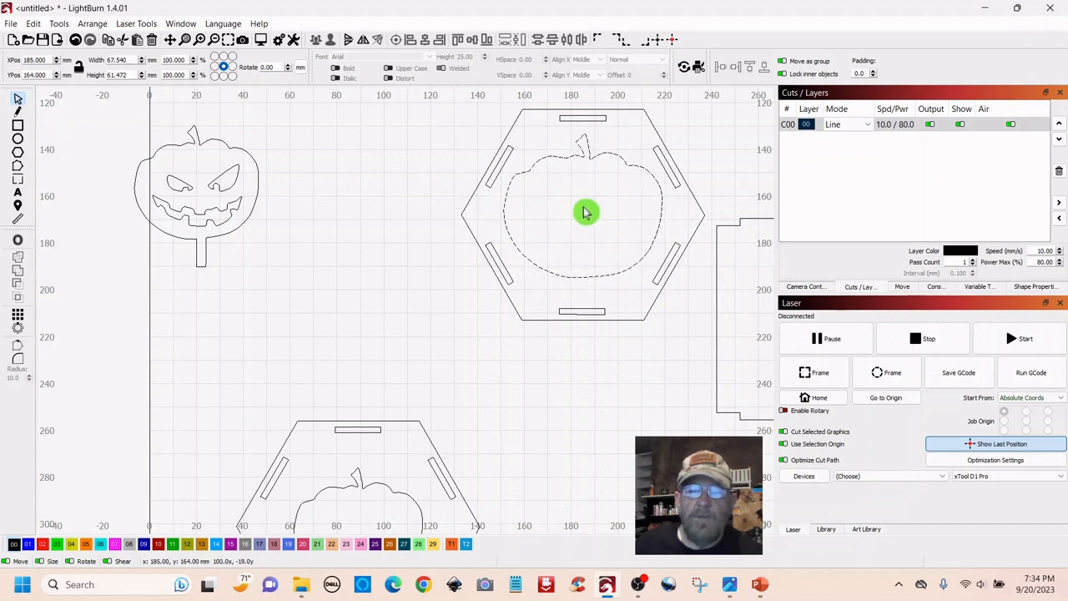
# Subtract the large pumpkin outline from the hexagon panel with a Boolean difference
pyautogui.click(606, 378)
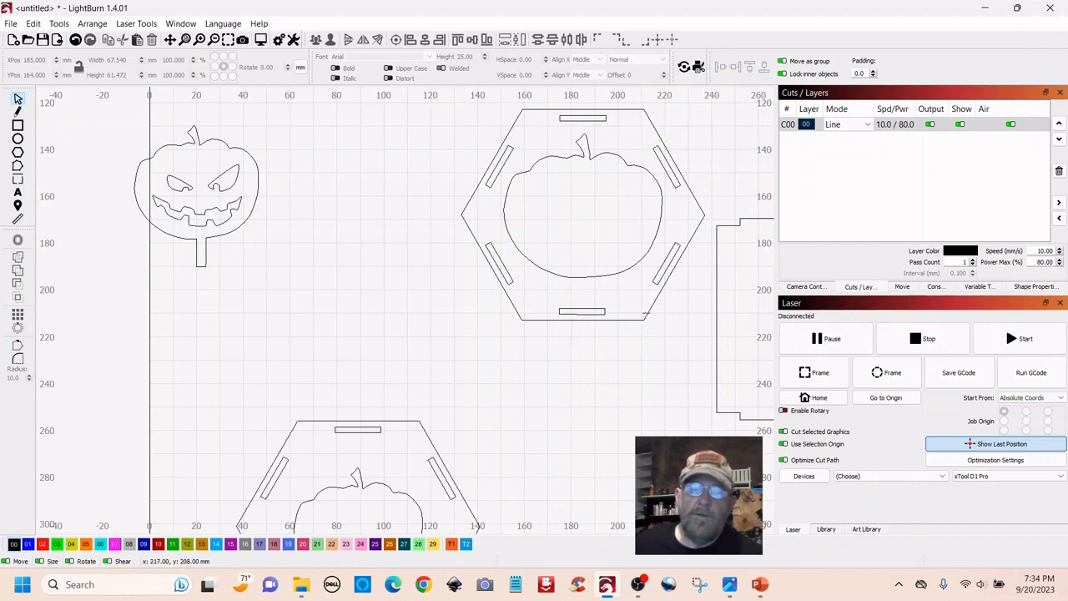
pyautogui.click(654, 143)
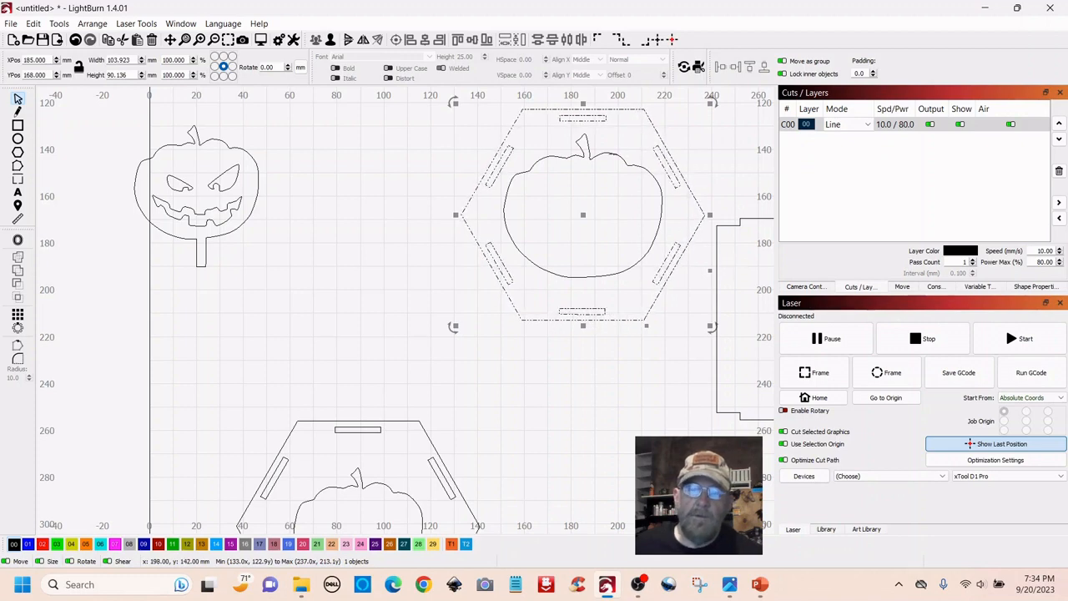
pyautogui.keyDown('shift'); pyautogui.click(612, 154); pyautogui.keyUp('shift')
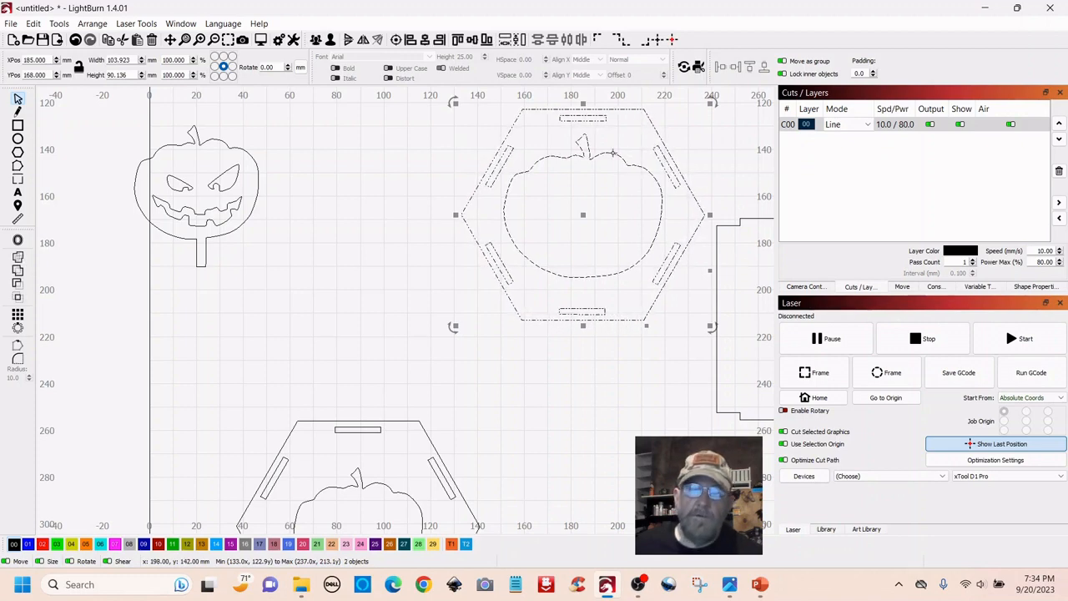
pyautogui.click(19, 288)
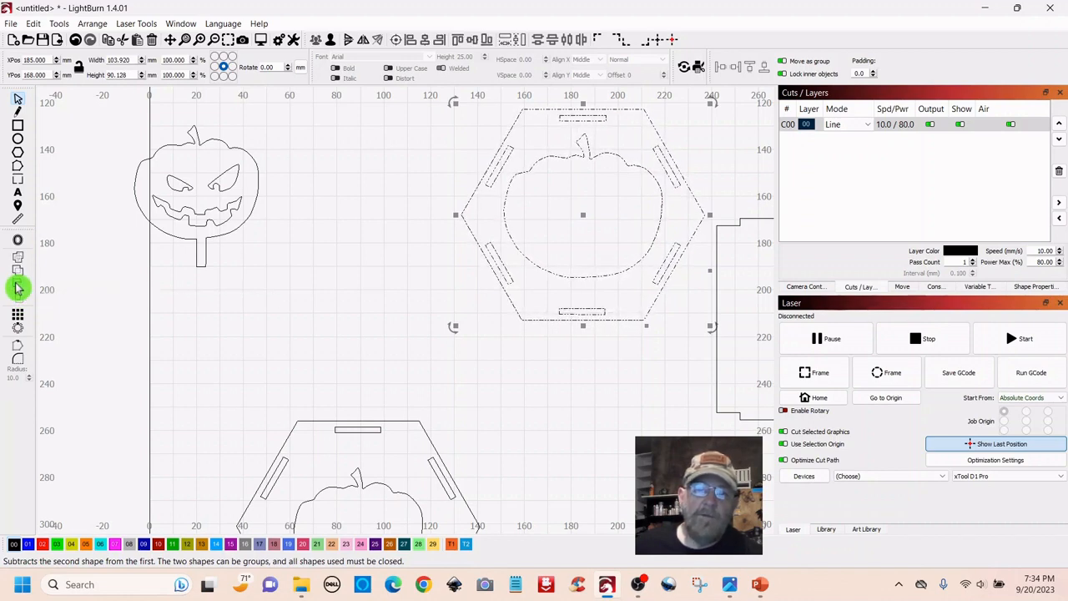
pyautogui.click(595, 384)
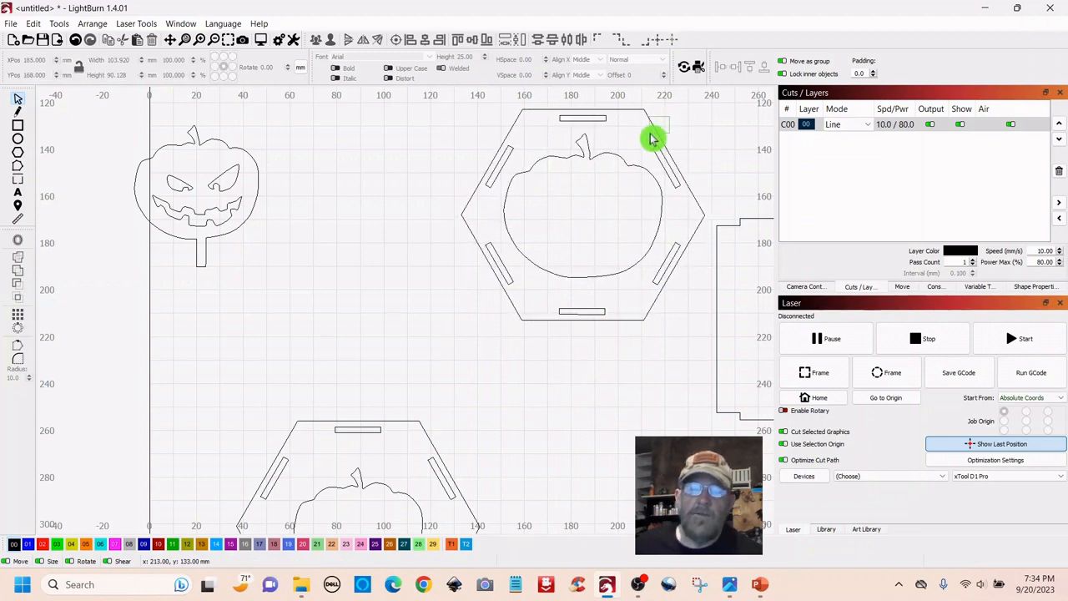
# Preview the laser cut of the hexagon panel with the pumpkin cutout, and close the preview
pyautogui.click(651, 134)
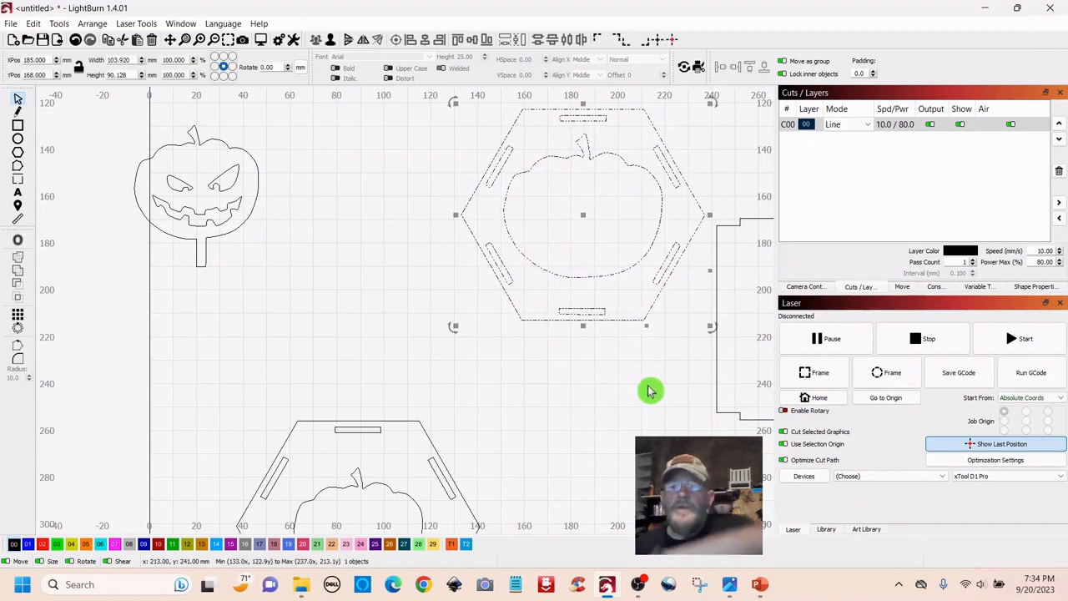
pyautogui.click(261, 42)
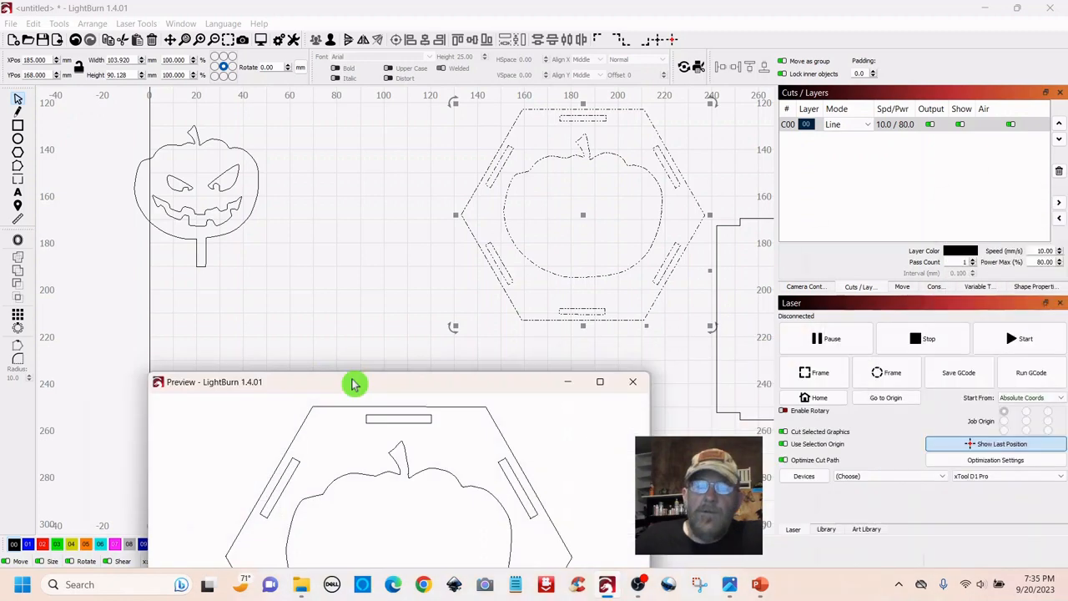
pyautogui.moveTo(353, 381); pyautogui.dragTo(441, 103)
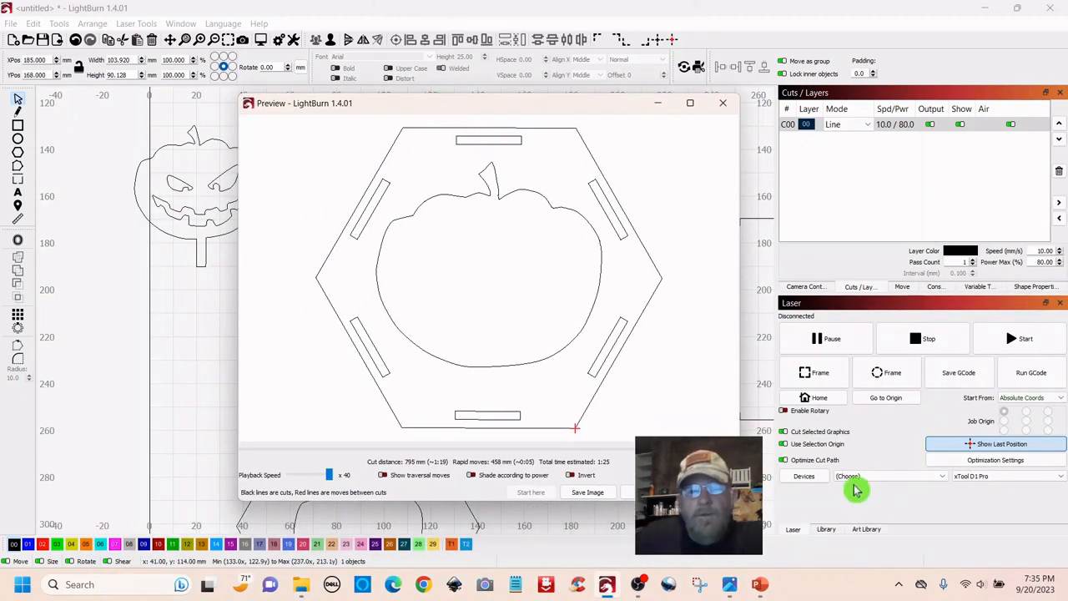
pyautogui.click(724, 106)
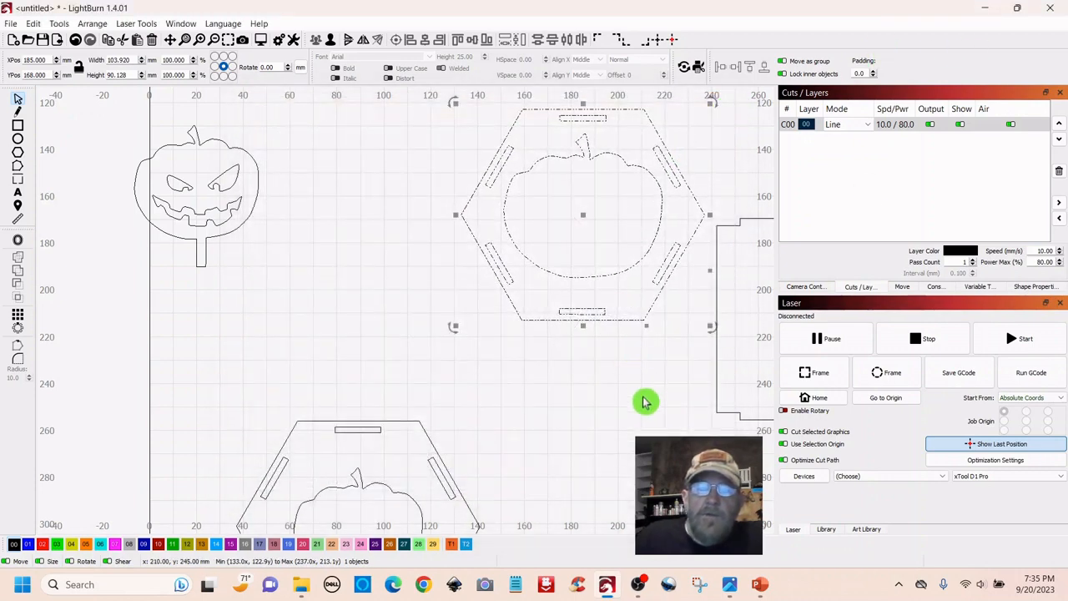
# Move the hexagon panel with the pumpkin cutout to X 111, Y 184 and the stemmed pumpkin face into it at X 112, Y 186
pyautogui.click(651, 179)
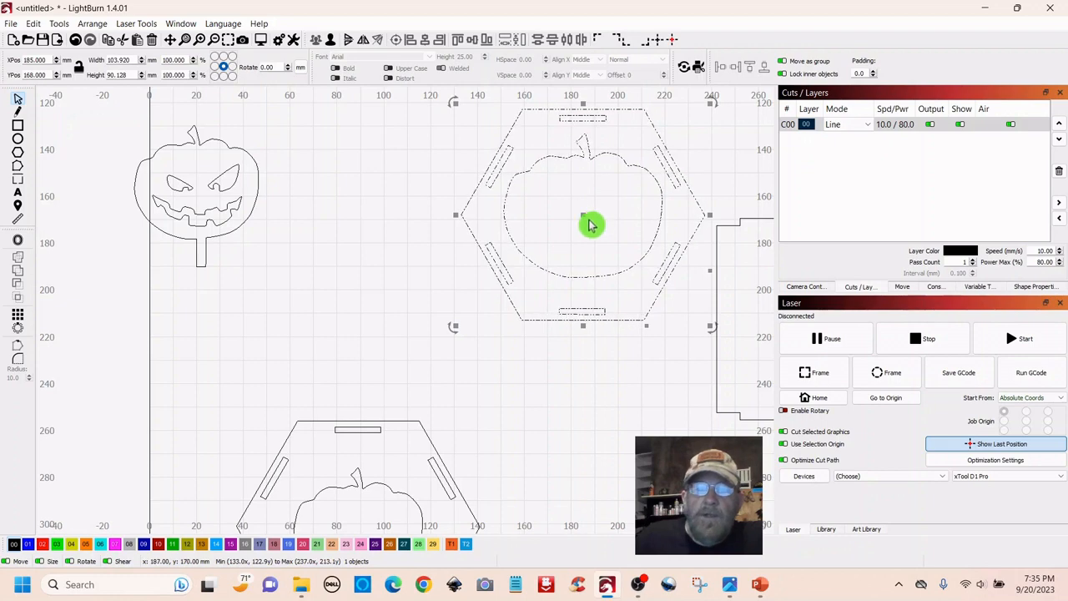
pyautogui.moveTo(587, 222); pyautogui.dragTo(411, 258)
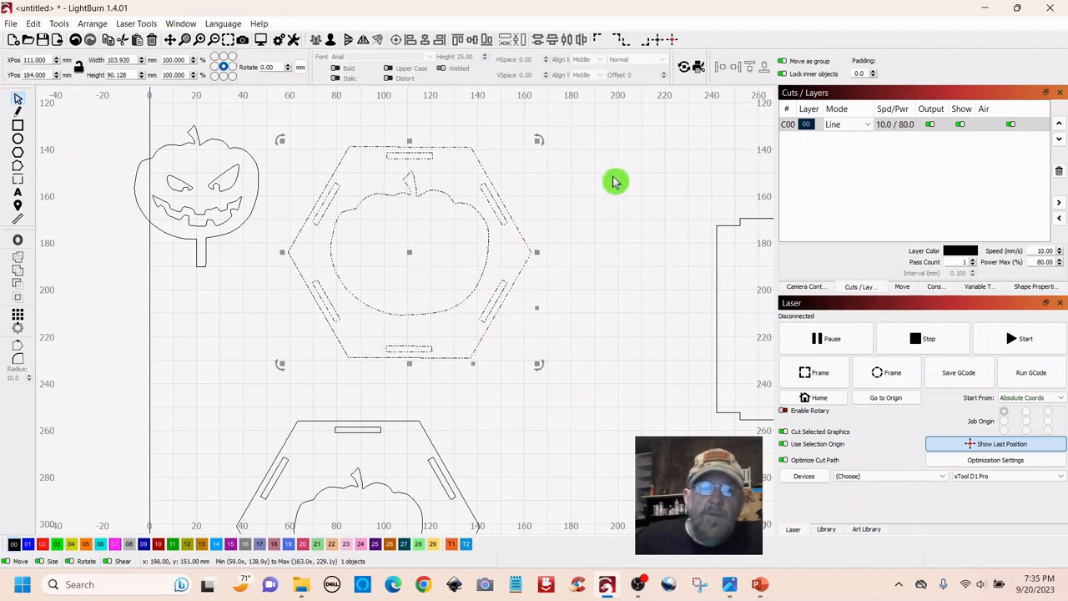
pyautogui.click(651, 172)
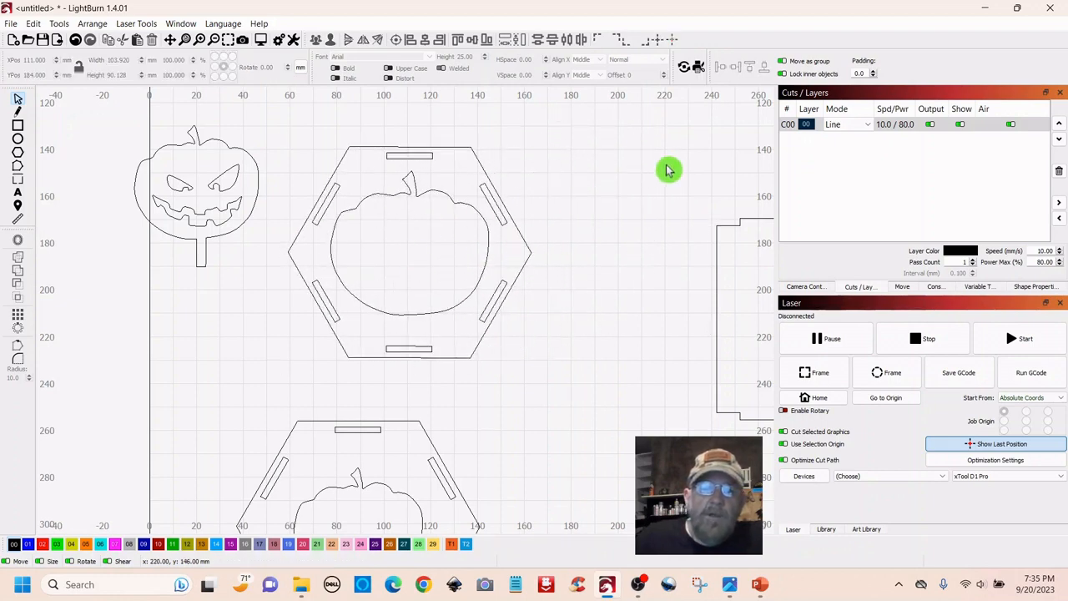
pyautogui.click(191, 206)
pyautogui.moveTo(193, 197); pyautogui.dragTo(395, 254)
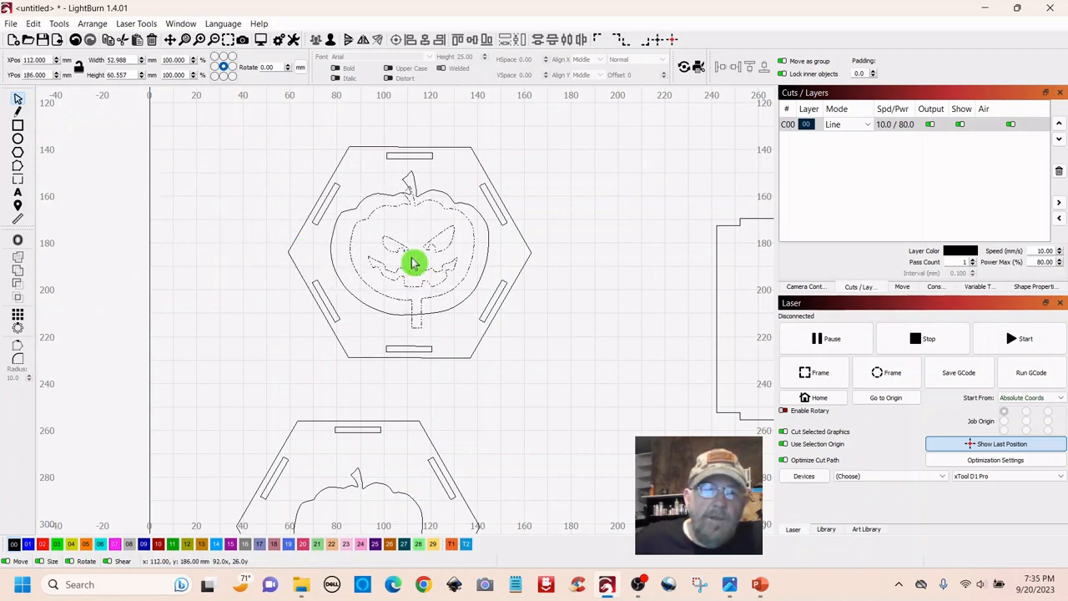
pyautogui.moveTo(412, 261); pyautogui.dragTo(414, 261)
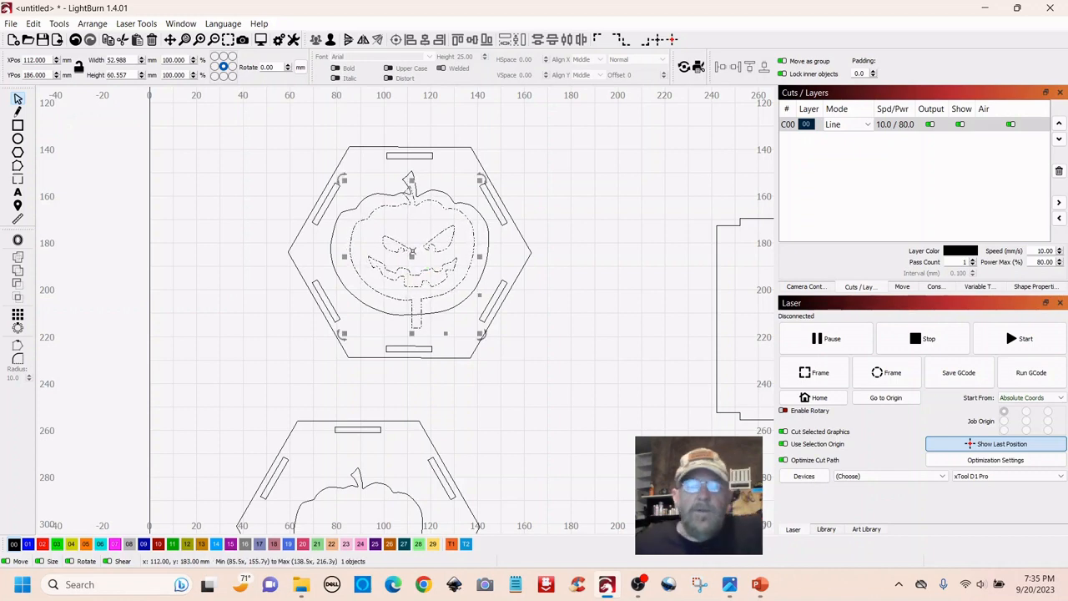
# Boolean-union the stemmed pumpkin face with the cut-out hexagon panel, and move the merged panel to X 65, Y 178
pyautogui.keyDown('shift'); pyautogui.click(462, 147); pyautogui.keyUp('shift')
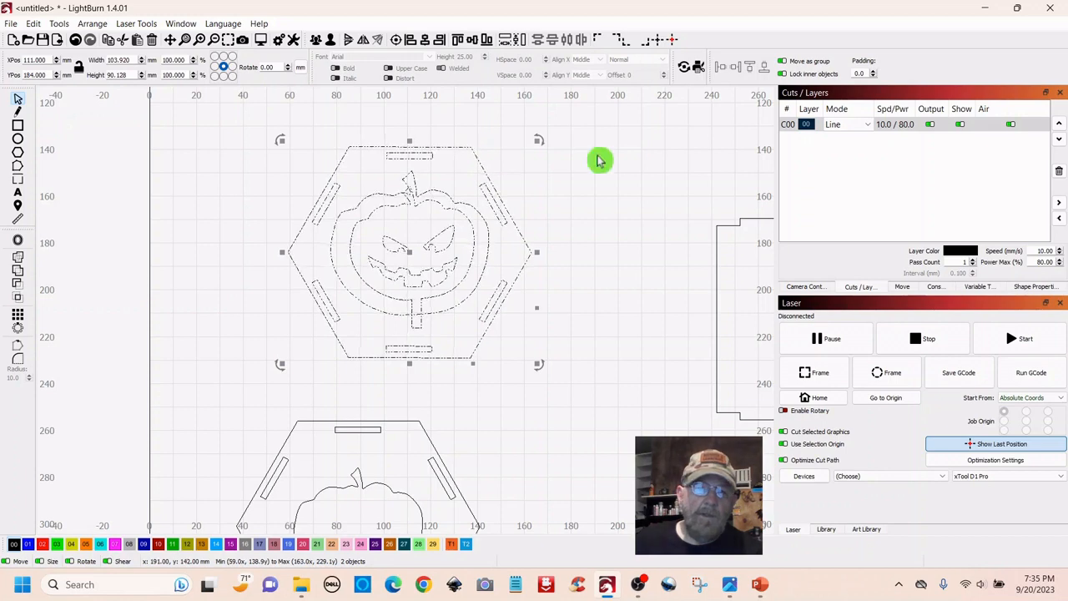
pyautogui.click(21, 276)
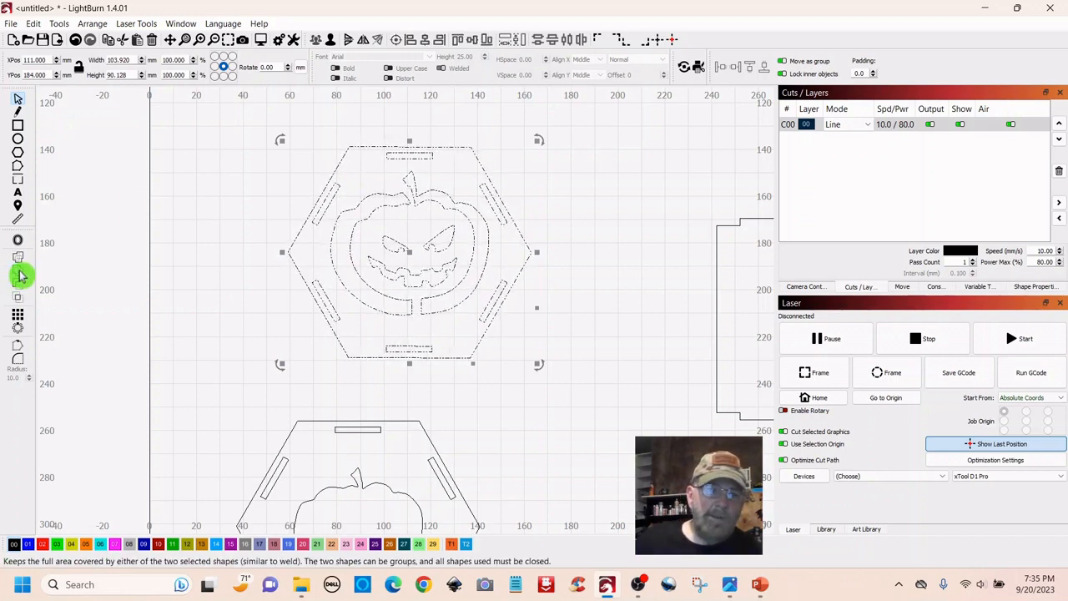
pyautogui.click(647, 191)
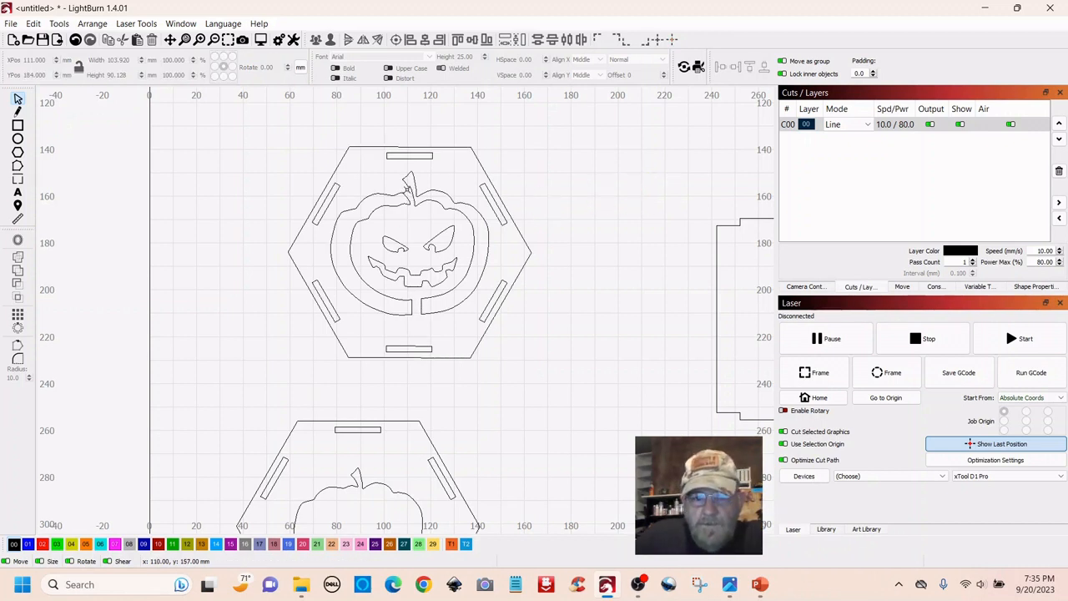
pyautogui.moveTo(514, 156); pyautogui.dragTo(303, 243)
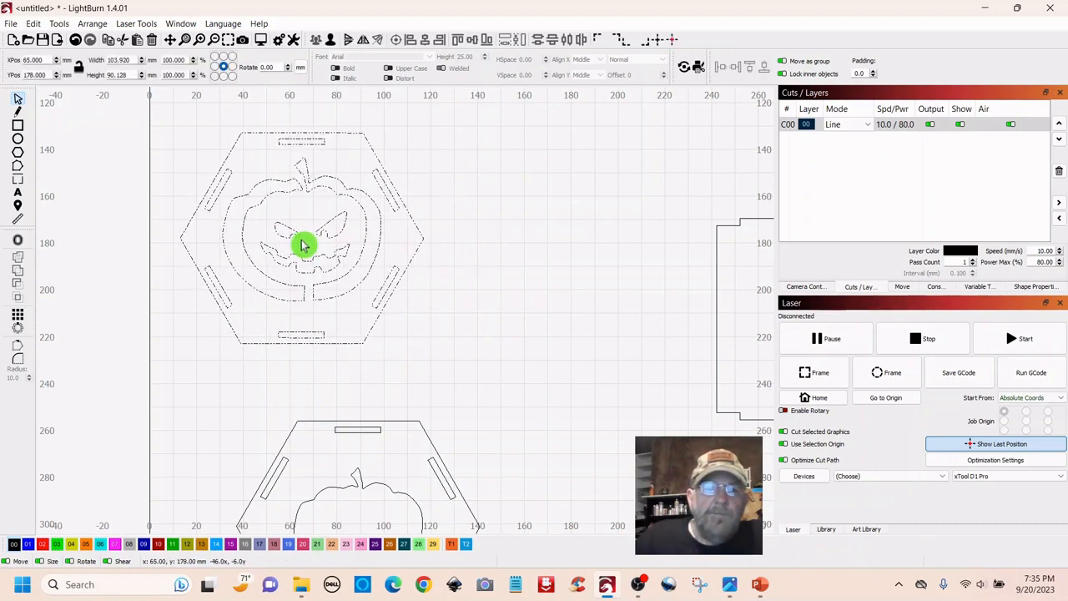
pyautogui.click(584, 226)
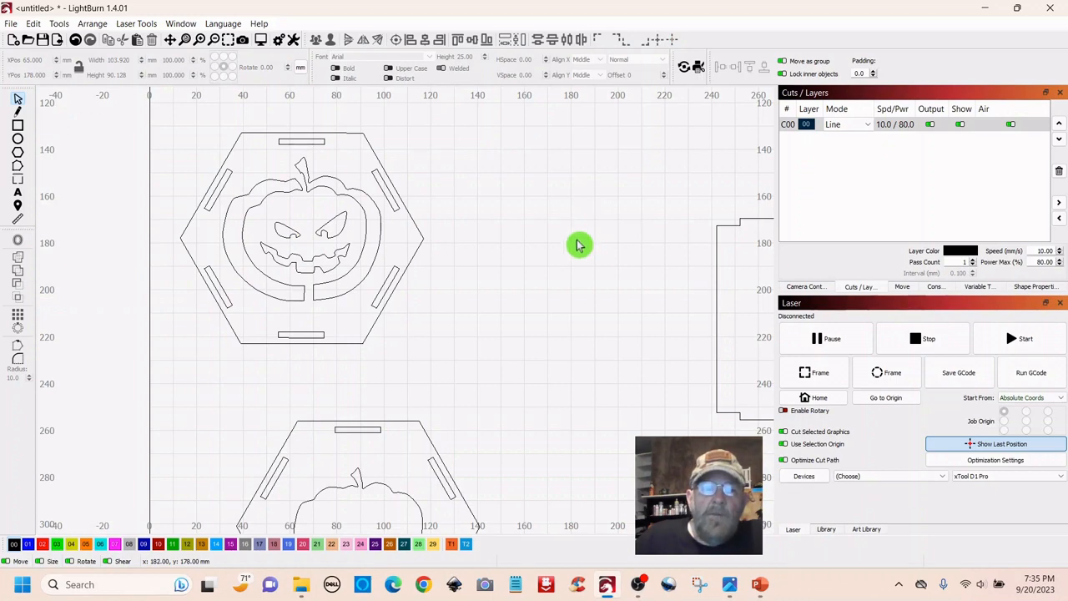
# Move the leftmost notched side panel closer to the hexagon panels, at X 204, Y 204
pyautogui.scroll(-2, 580, 243)
pyautogui.moveTo(609, 312); pyautogui.dragTo(419, 275)
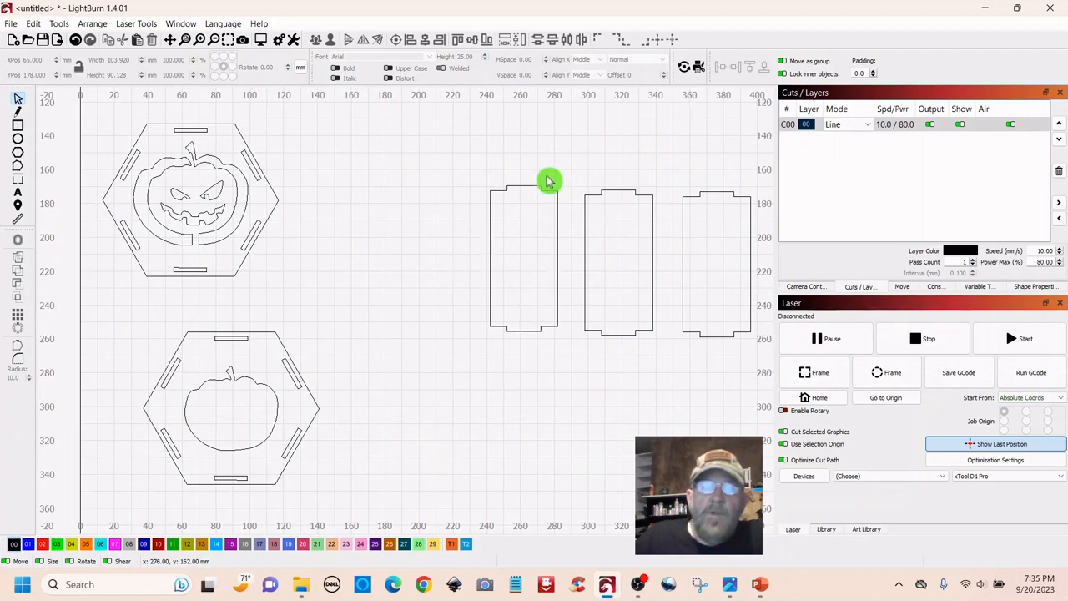
pyautogui.click(491, 276)
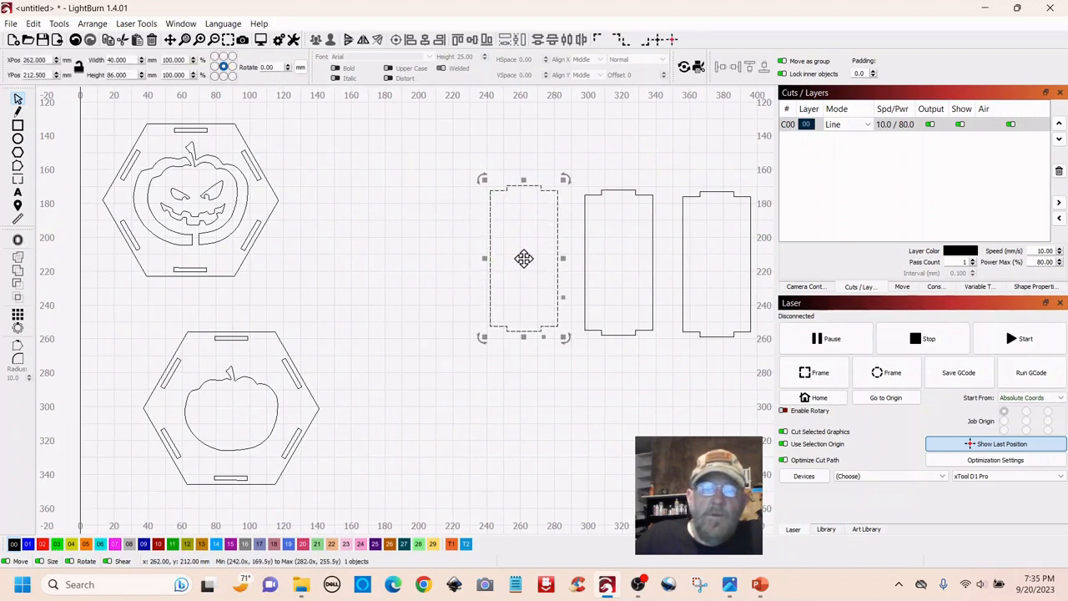
pyautogui.moveTo(523, 259); pyautogui.dragTo(427, 243)
pyautogui.click(356, 271)
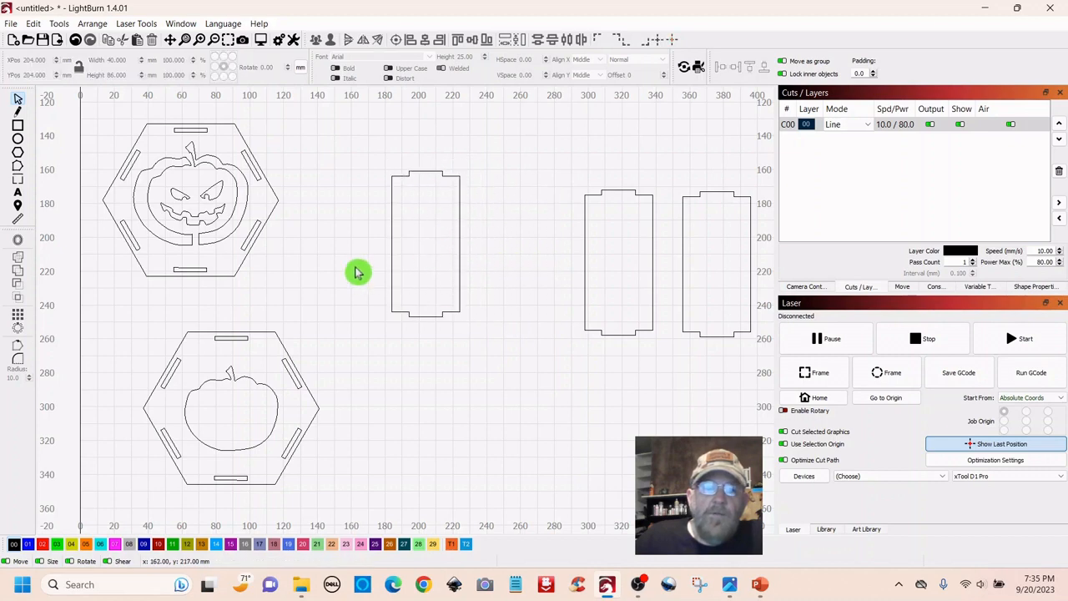
pyautogui.click(196, 164)
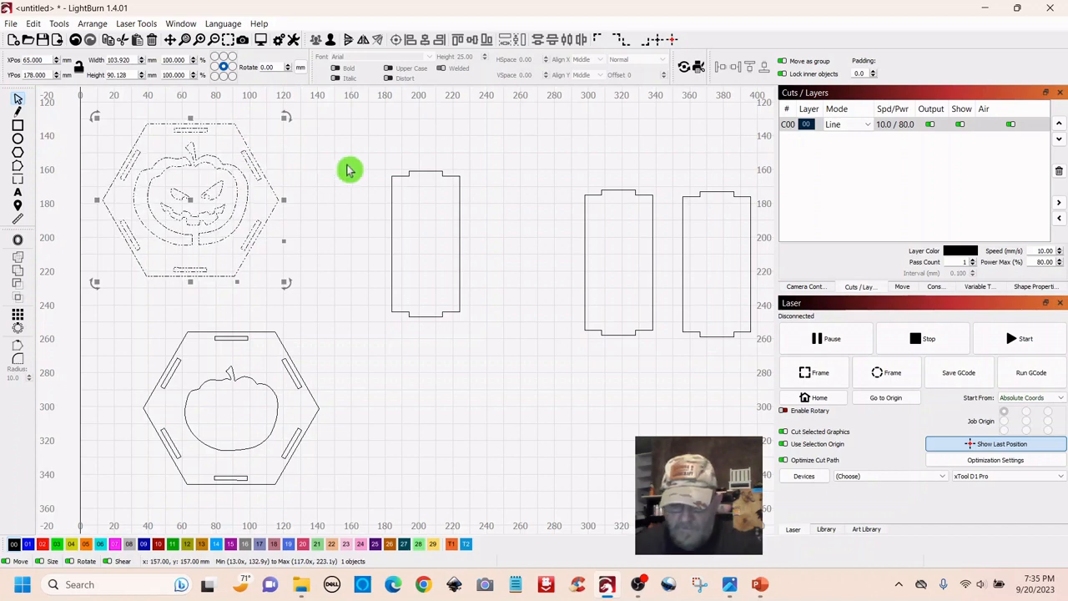
pyautogui.click(419, 133)
pyautogui.press('Tab')
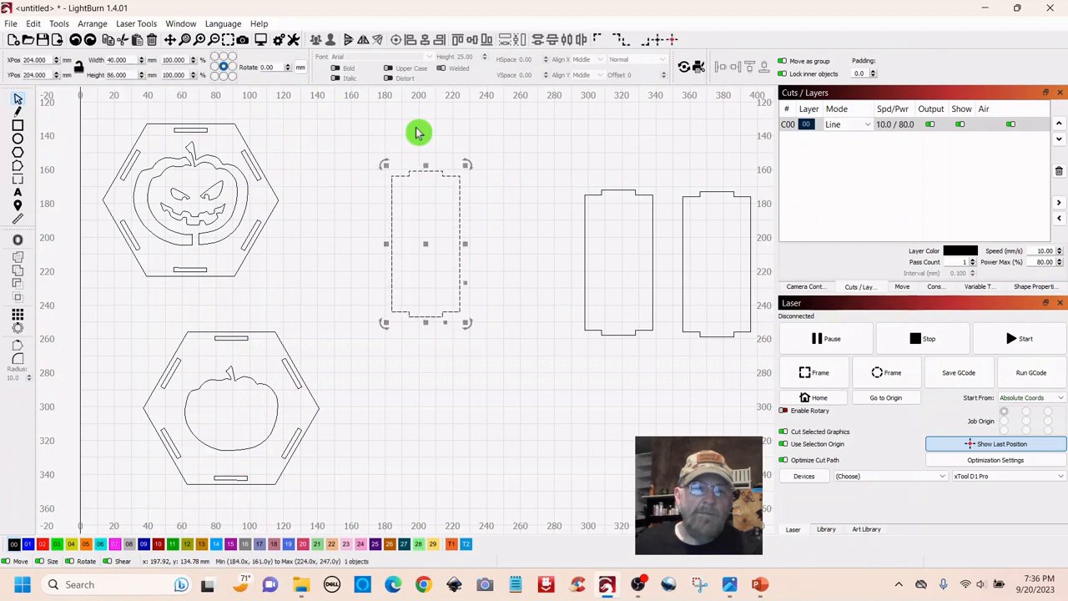
# Undo back through the side panel move, the union and the placement of the stemmed pumpkin face in the hexagon
pyautogui.hotkey('ctrl', 'z')
pyautogui.hotkey('ctrl', 'z')
pyautogui.hotkey('ctrl', 'z')
pyautogui.hotkey('ctrl', 'z')
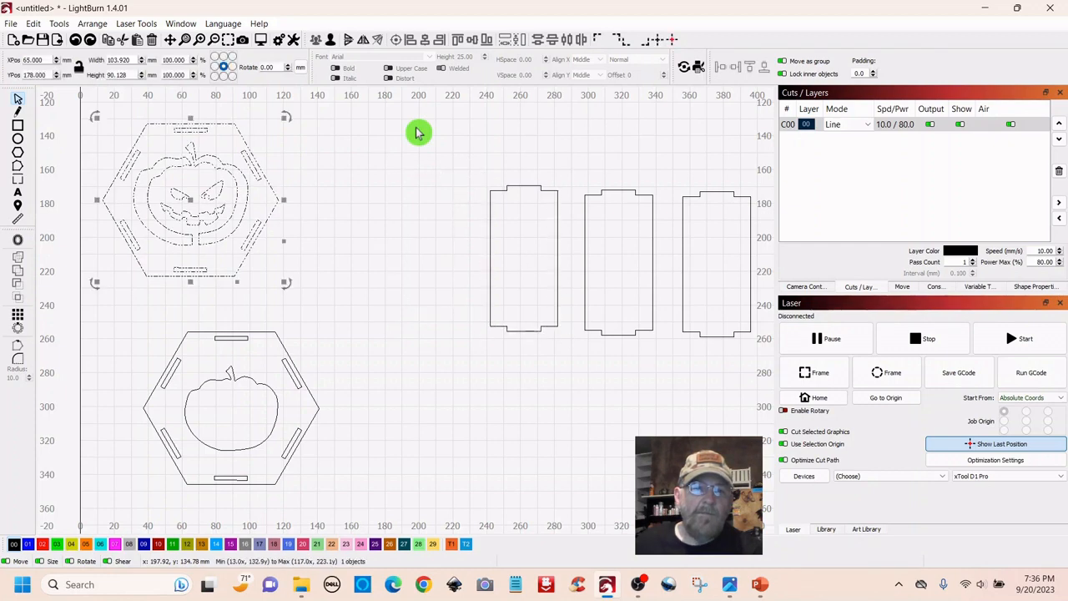
pyautogui.hotkey('ctrl', 'z')
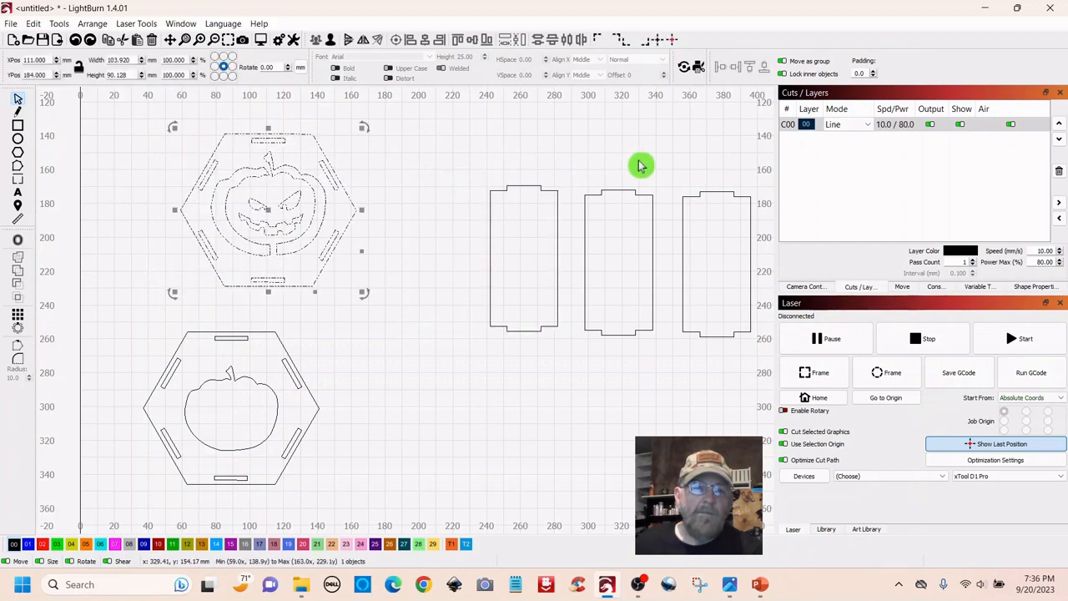
pyautogui.hotkey('ctrl', 'z')
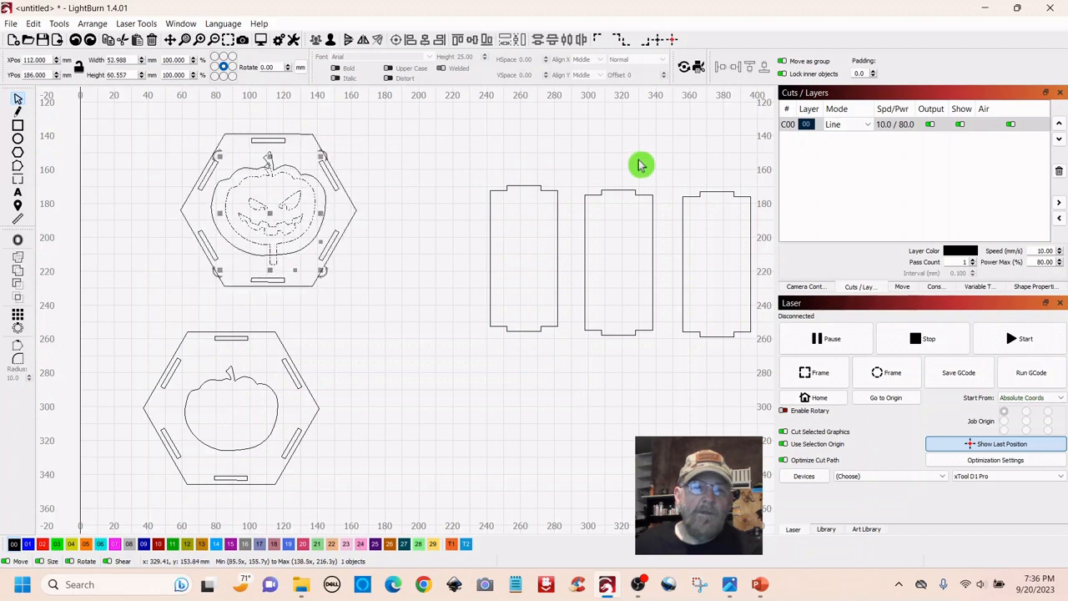
pyautogui.hotkey('ctrl', 'z')
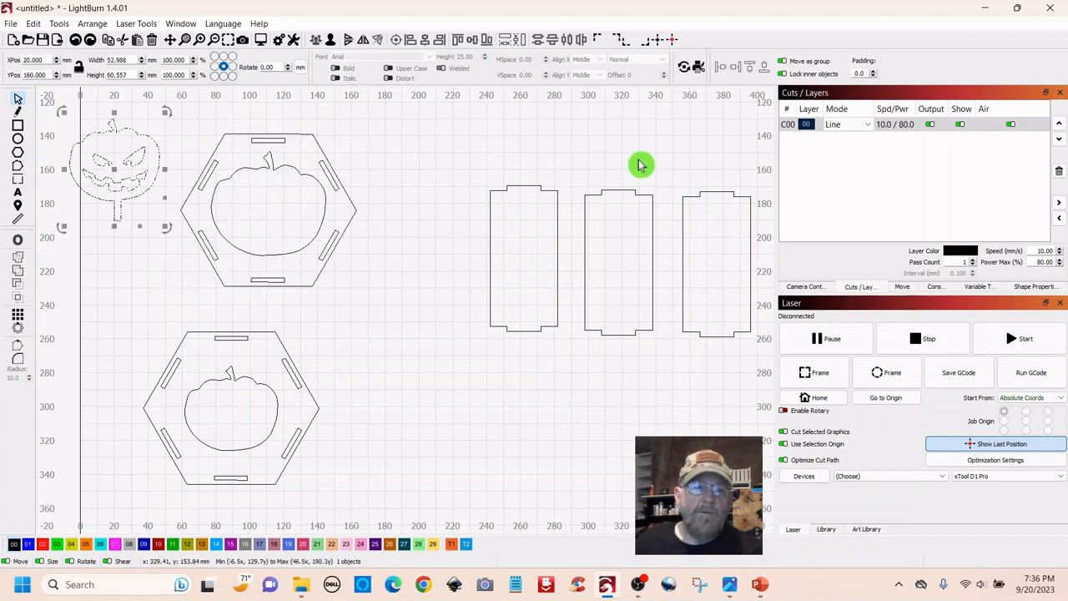
# Undo the hexagon panel's move and the Boolean subtraction of the large pumpkin outline
pyautogui.click(639, 165)
pyautogui.hotkey('ctrl', 'z')
pyautogui.hotkey('ctrl', 'z')
pyautogui.hotkey('ctrl', 'z')
pyautogui.hotkey('ctrl', 'z')
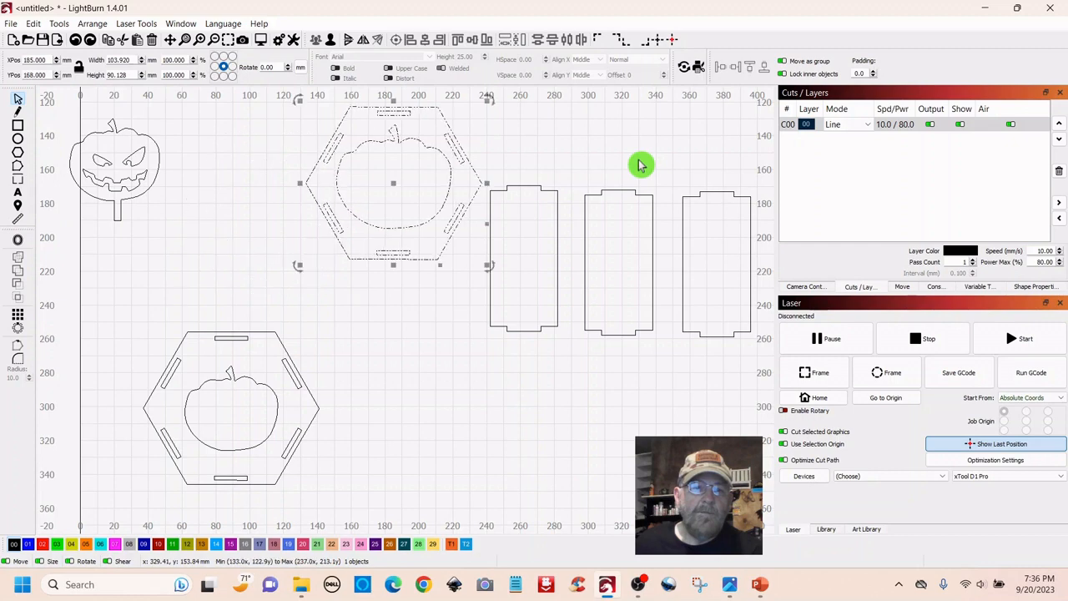
pyautogui.hotkey('ctrl', 'z')
pyautogui.hotkey('ctrl', 'z')
pyautogui.hotkey('ctrl', 'z')
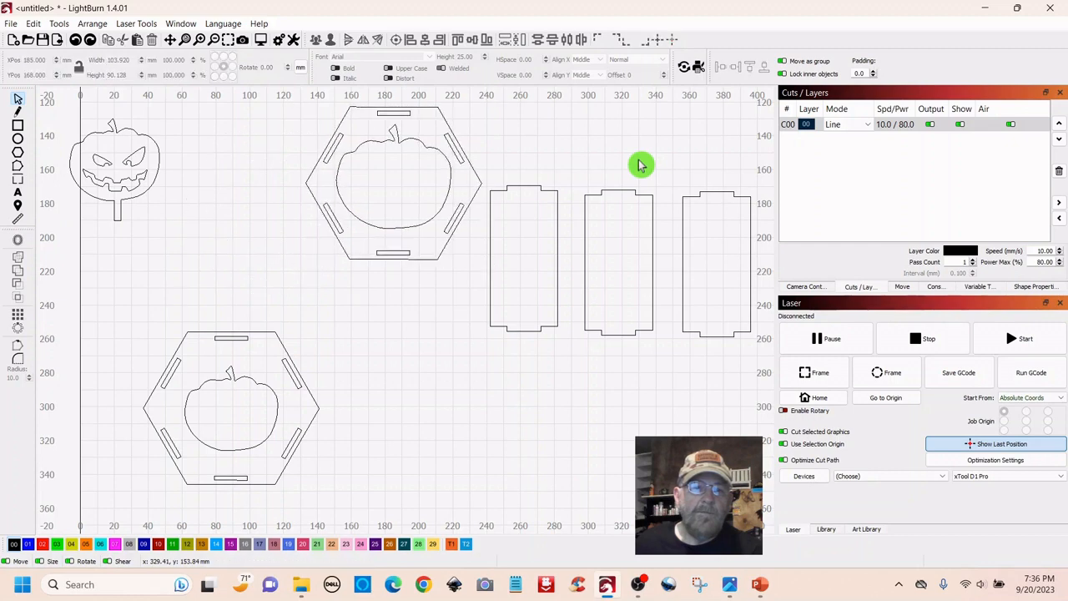
pyautogui.hotkey('ctrl', 'z')
pyautogui.hotkey('ctrl', 'z')
# Duplicate the large pumpkin outline in the upper hexagon and place the copy below the side panels at X 270, Y 301
pyautogui.click(428, 149)
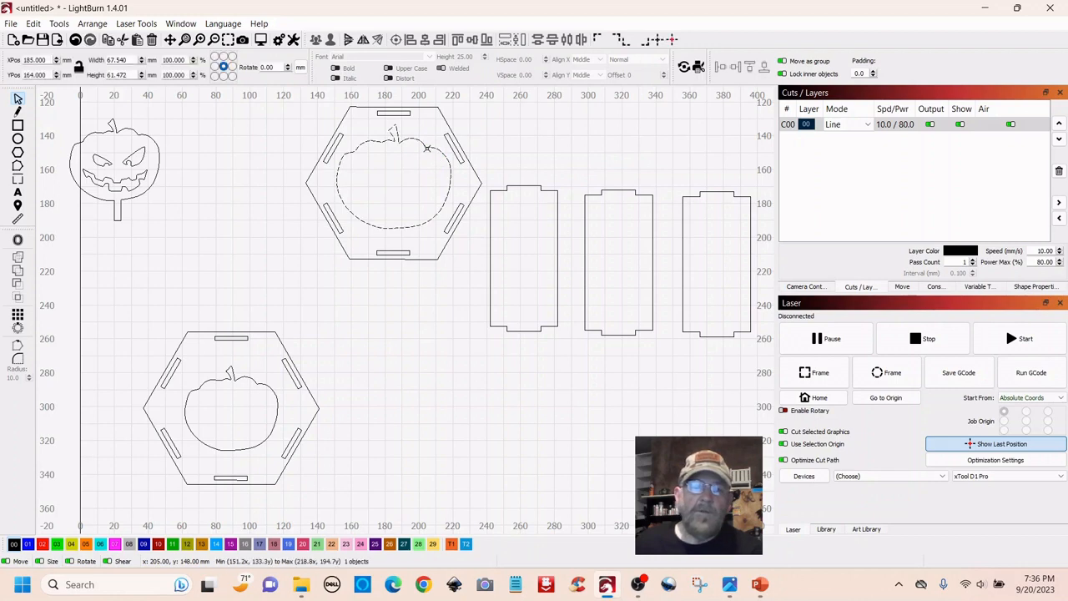
pyautogui.rightClick(394, 178)
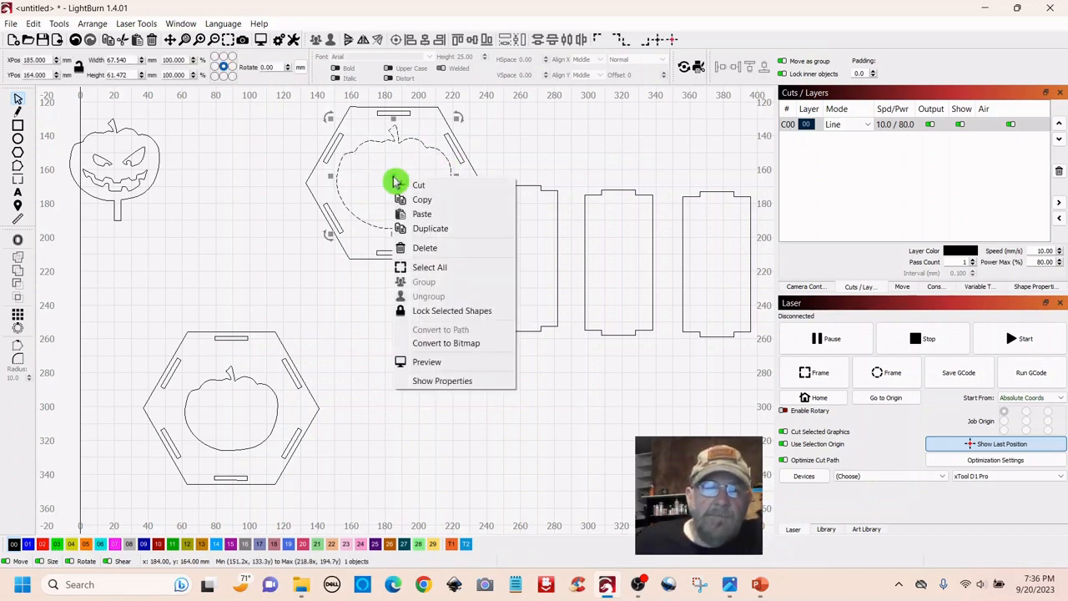
pyautogui.click(432, 236)
pyautogui.moveTo(395, 182); pyautogui.dragTo(539, 415)
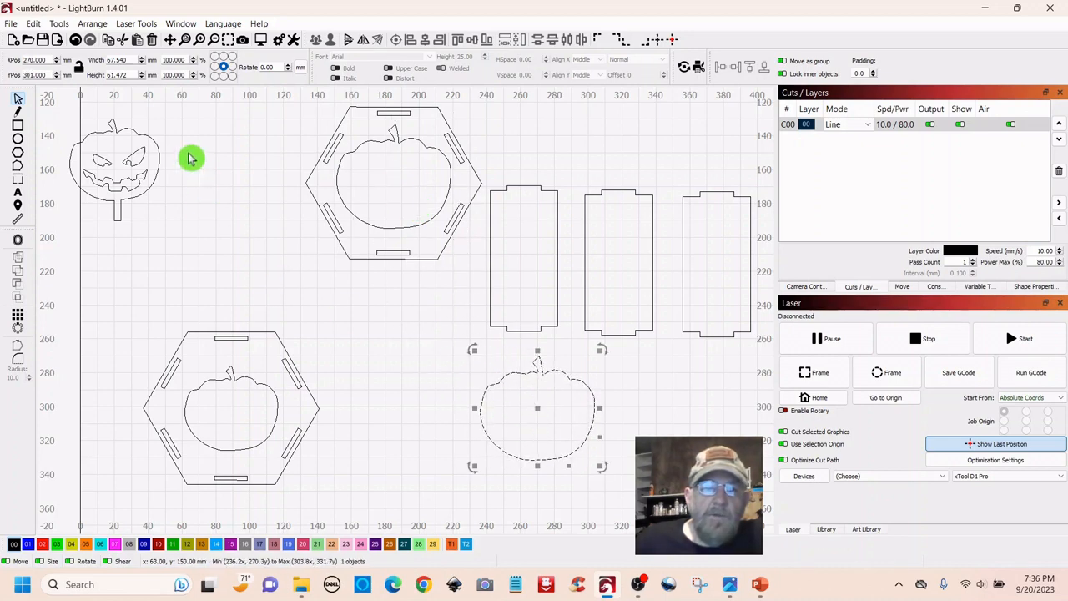
# Duplicate the stemmed pumpkin face and place the copy beside the spare pumpkin outline at X 203, Y 290
pyautogui.moveTo(162, 127); pyautogui.dragTo(86, 220)
pyautogui.rightClick(113, 172)
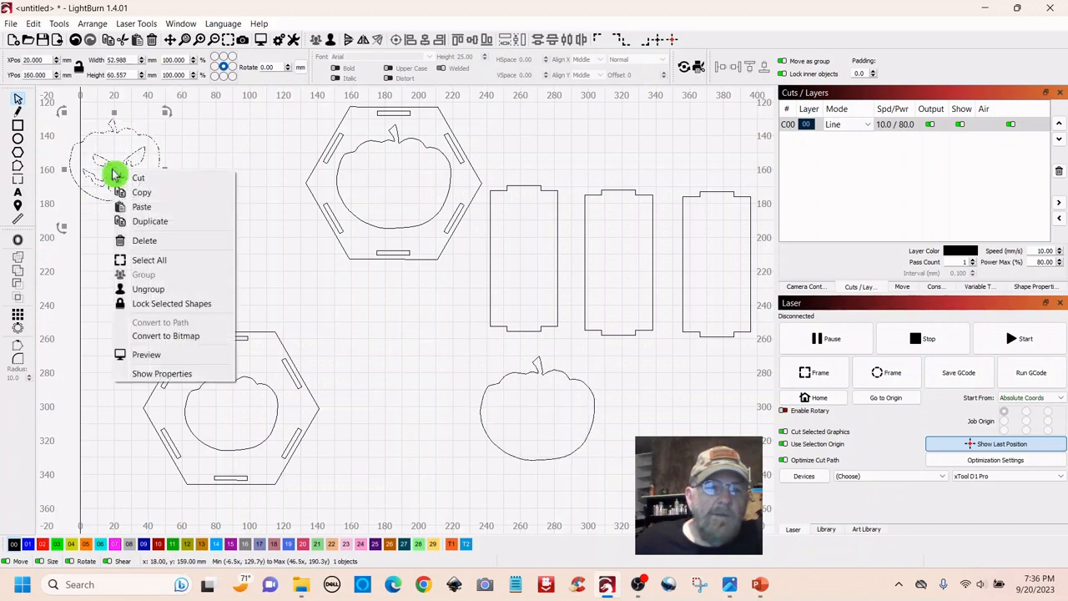
pyautogui.click(143, 222)
pyautogui.moveTo(115, 175); pyautogui.dragTo(424, 393)
pyautogui.click(197, 164)
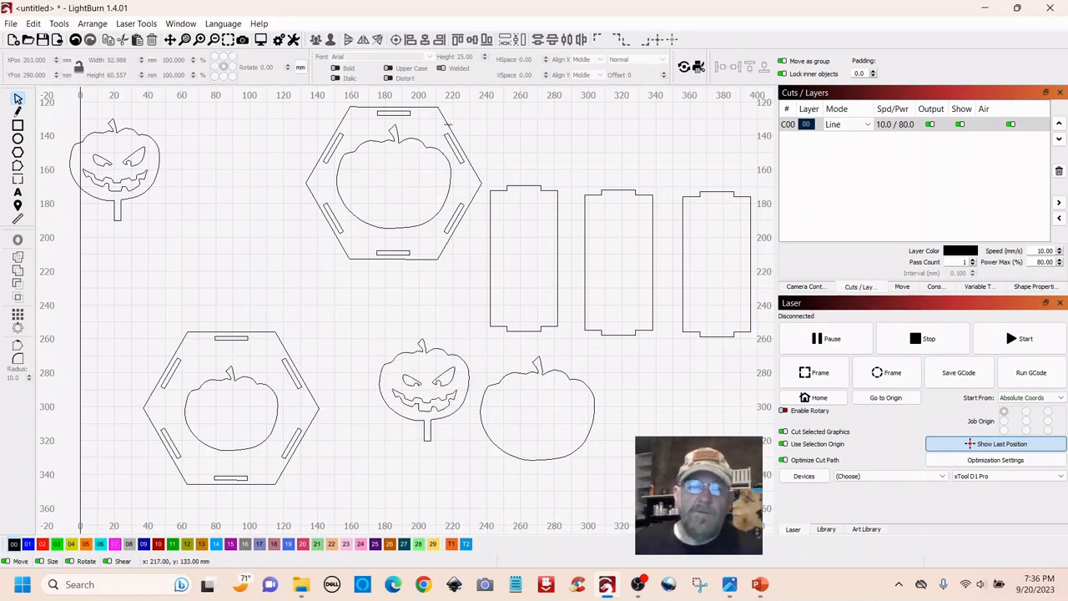
# Subtract the large pumpkin outline from the upper hexagon with Boolean subtraction and move the resulting panel to X 123, Y 183
pyautogui.click(449, 125)
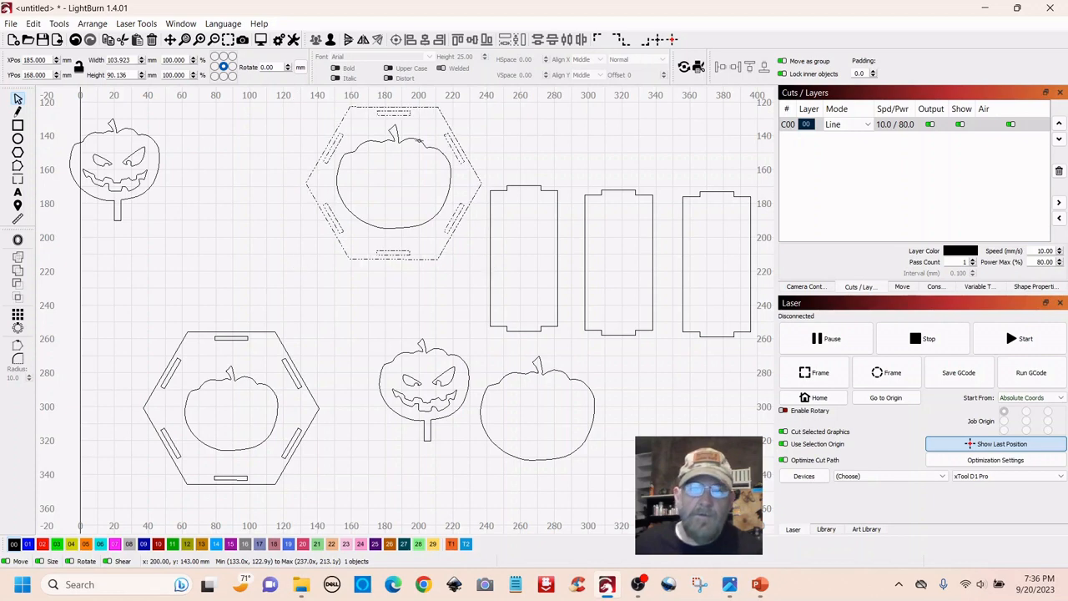
pyautogui.keyDown('shift'); pyautogui.click(419, 140); pyautogui.keyUp('shift')
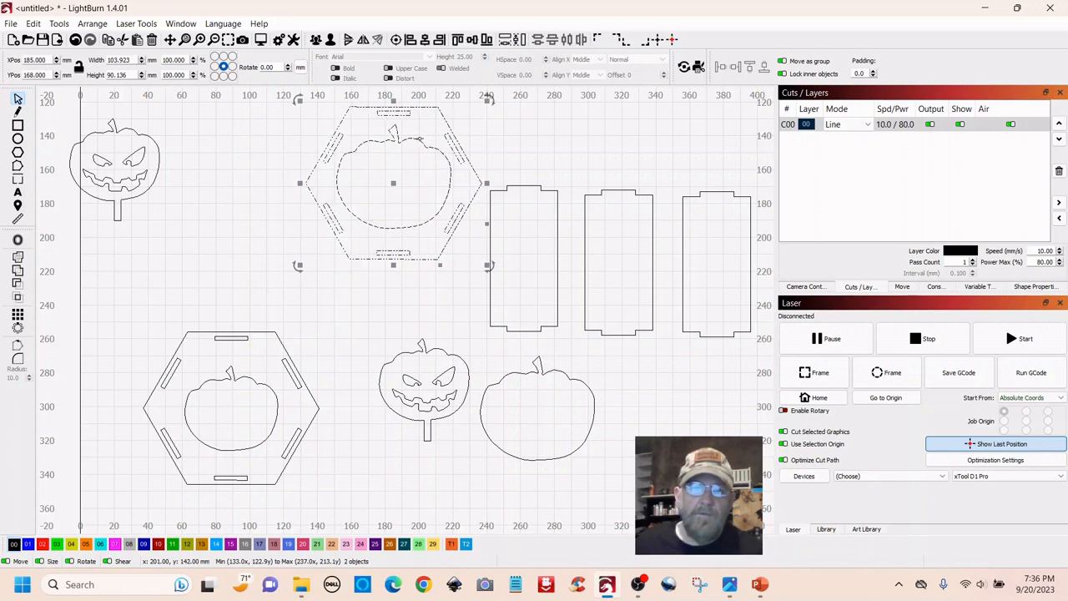
pyautogui.click(17, 290)
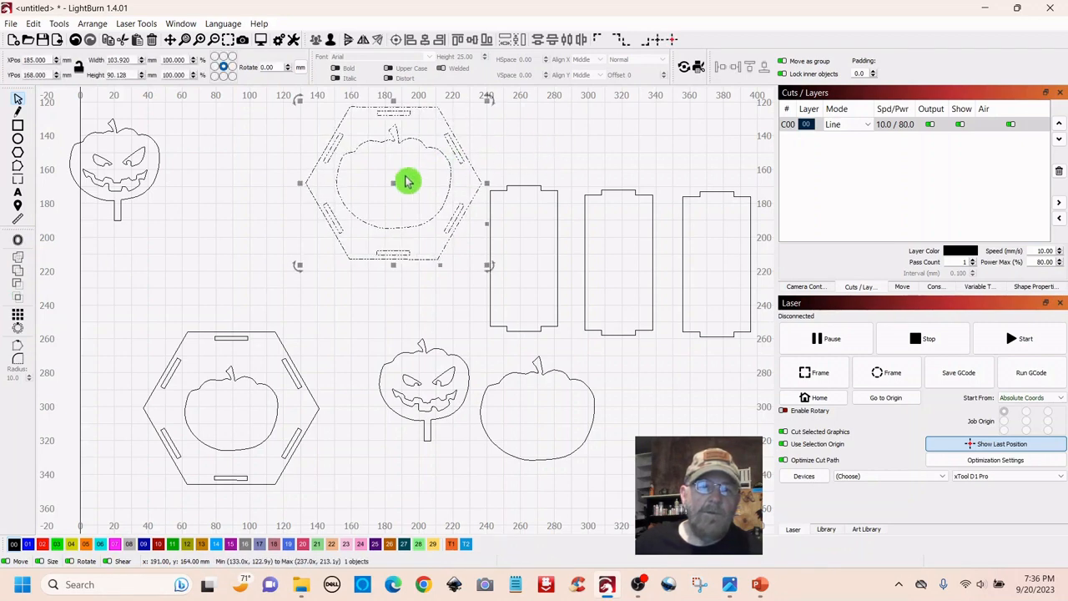
pyautogui.moveTo(406, 178); pyautogui.dragTo(302, 204)
pyautogui.click(164, 139)
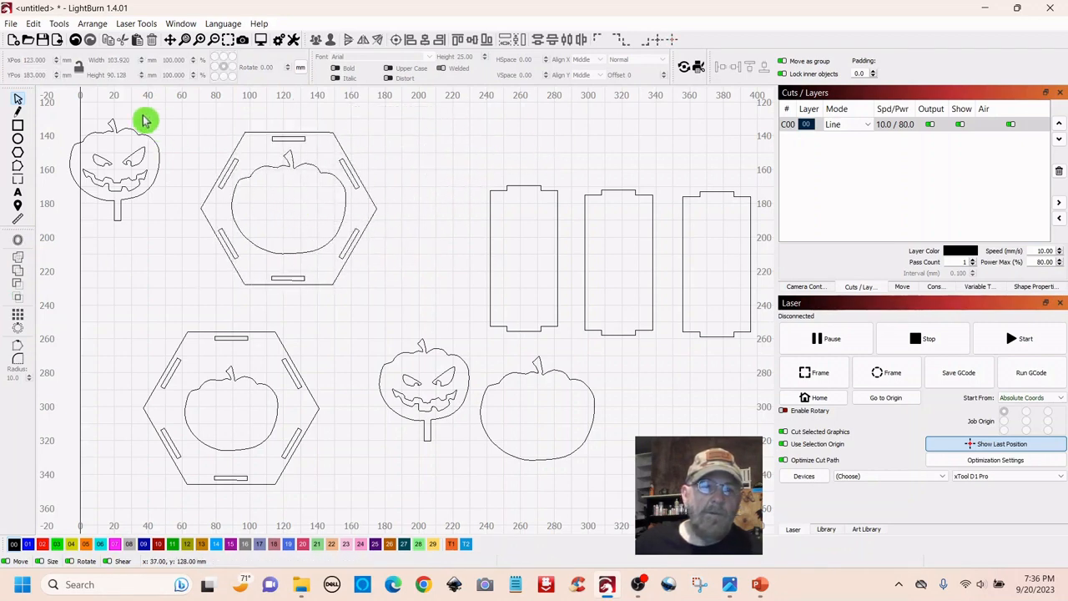
# Place the original stemmed pumpkin face inside the upper hexagon's pumpkin cutout at X 123, Y 183
pyautogui.click(109, 185)
pyautogui.moveTo(116, 170); pyautogui.dragTo(277, 217)
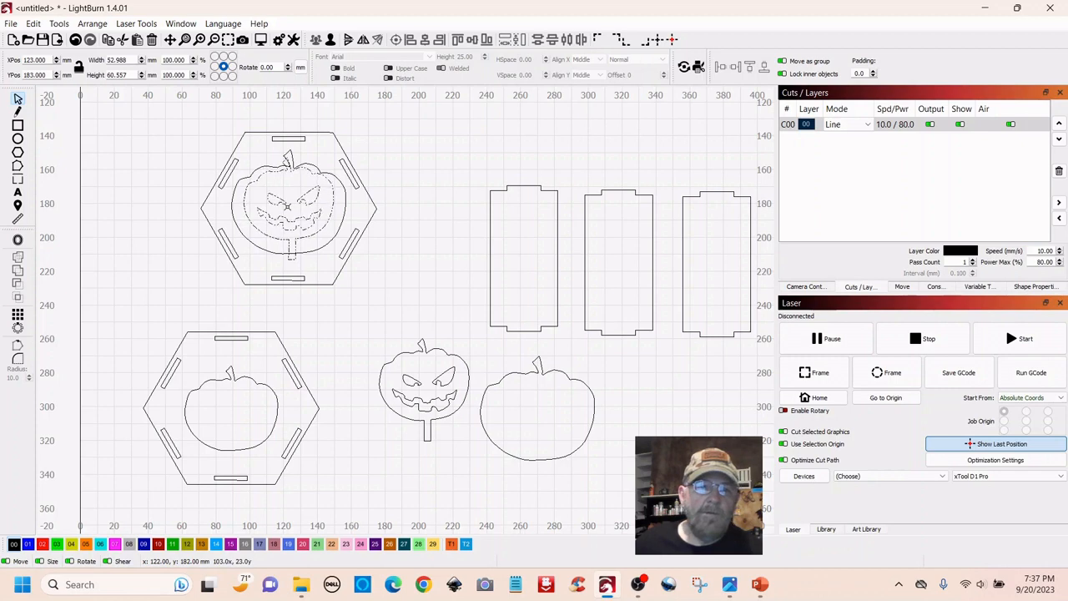
pyautogui.click(297, 212)
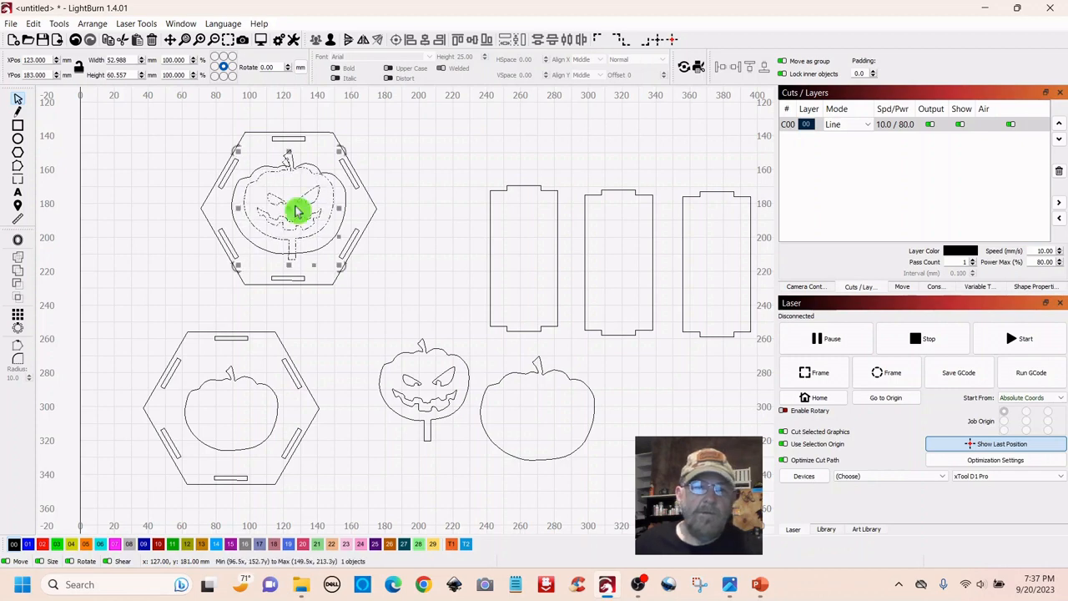
# Try welding the stemmed face to the upper hexagon panel, undo the weld, and combine them with Boolean Union instead
pyautogui.keyDown('shift'); pyautogui.click(332, 131); pyautogui.keyUp('shift')
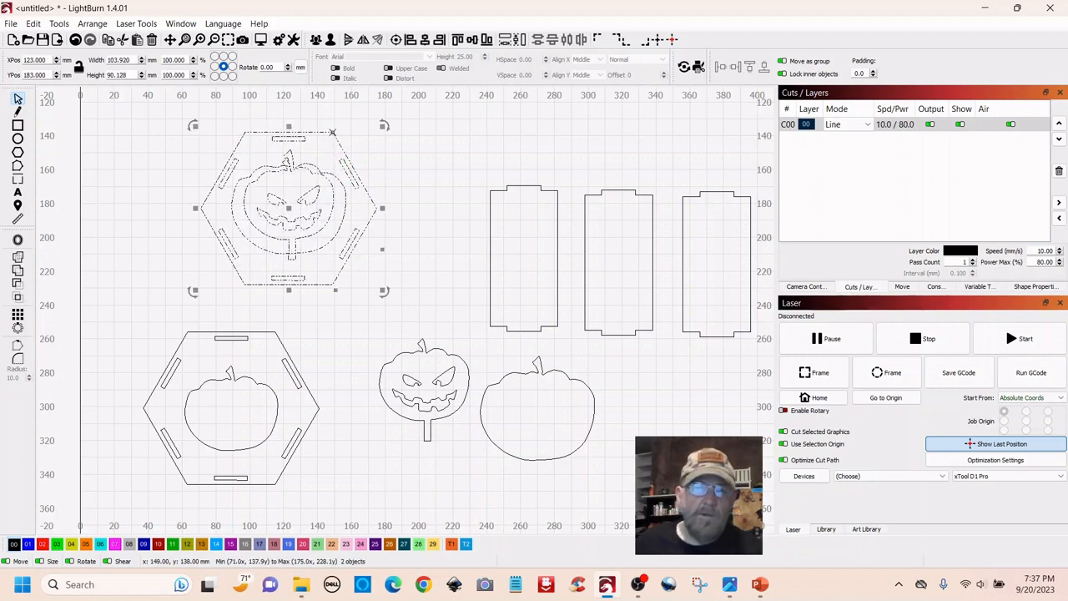
pyautogui.click(18, 258)
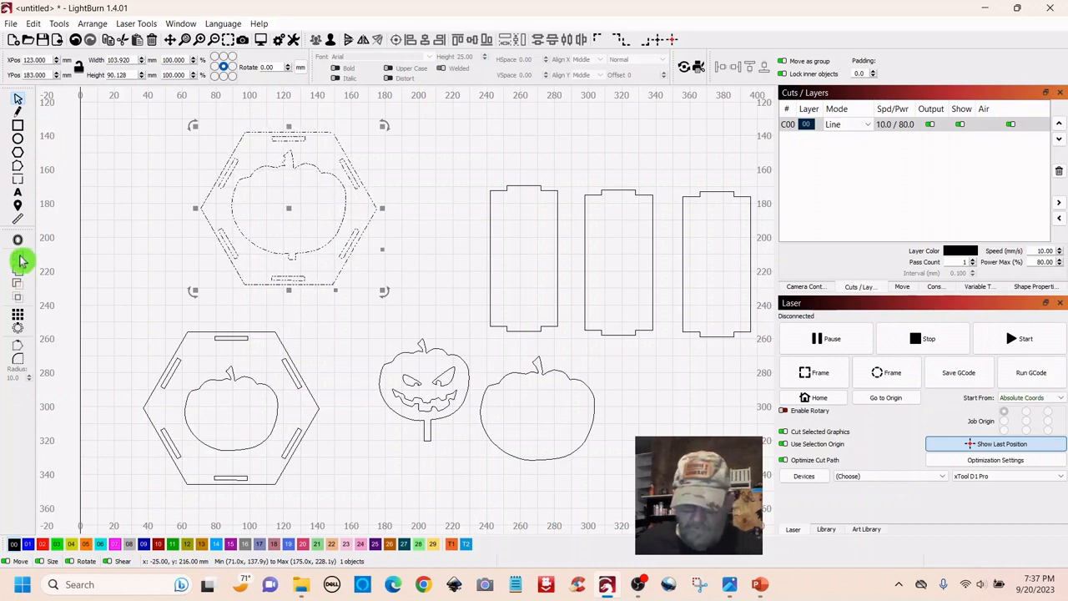
pyautogui.hotkey('ctrl', 'z')
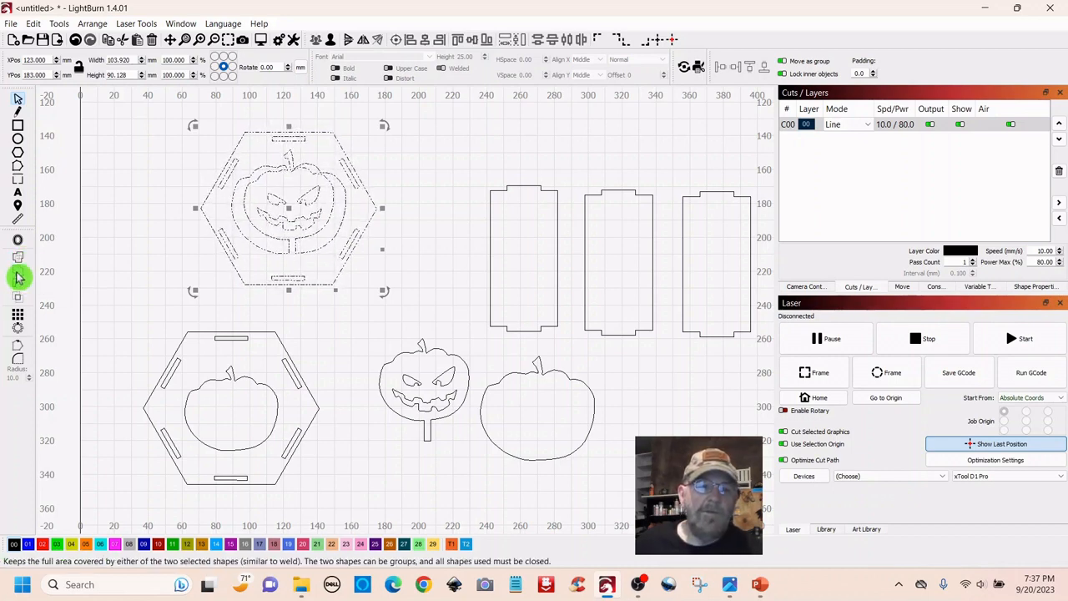
pyautogui.click(127, 167)
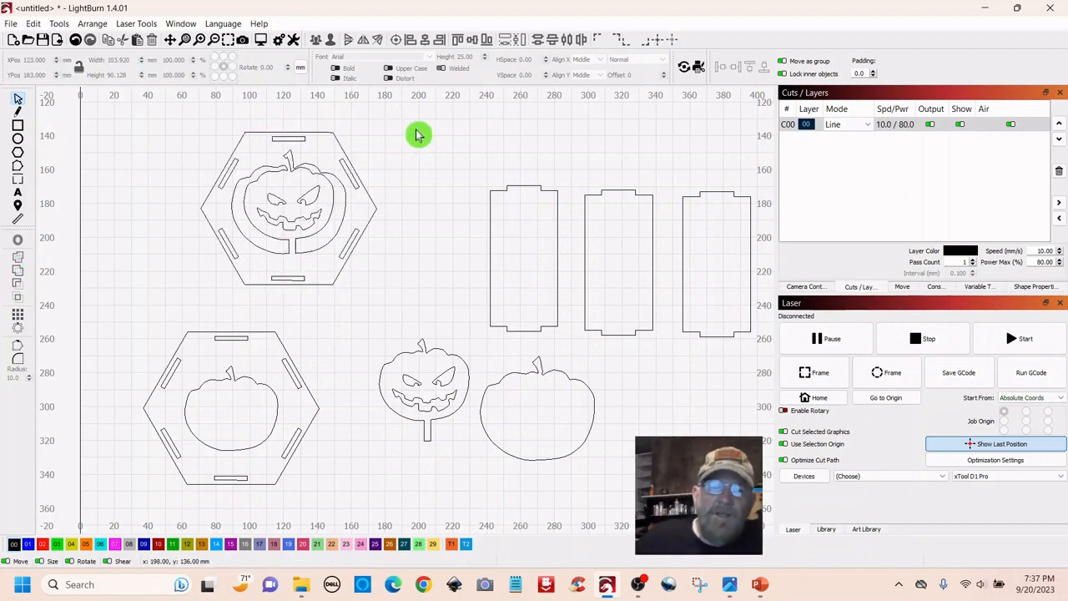
# Move the jack-o'-lantern hexagon panel to X 81, Y 188 and the plain pumpkin hexagon below it to X 82, Y 287
pyautogui.click(340, 211)
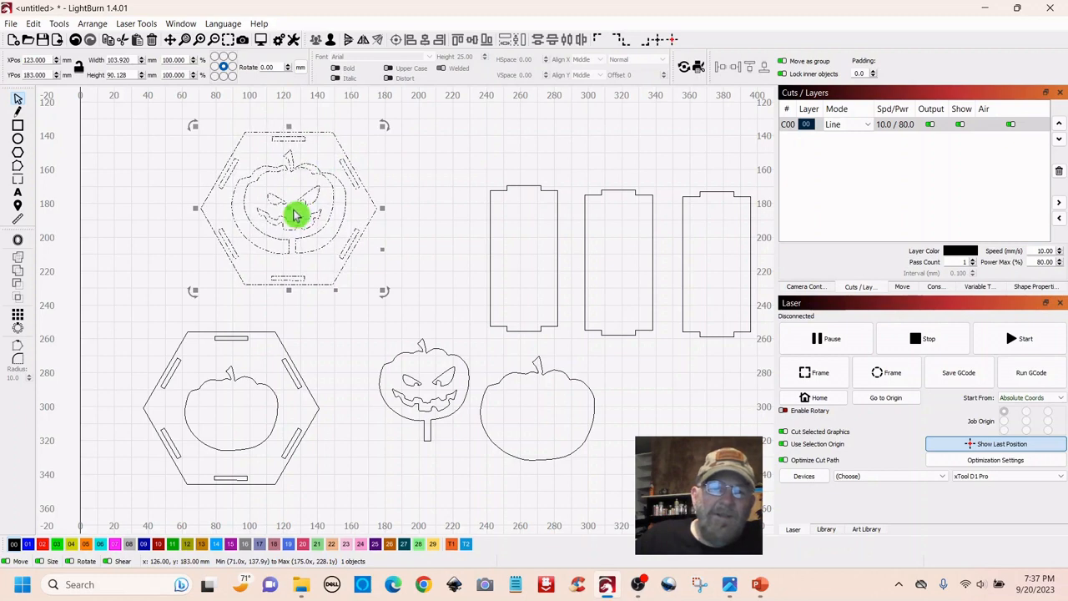
pyautogui.moveTo(284, 211); pyautogui.dragTo(219, 220)
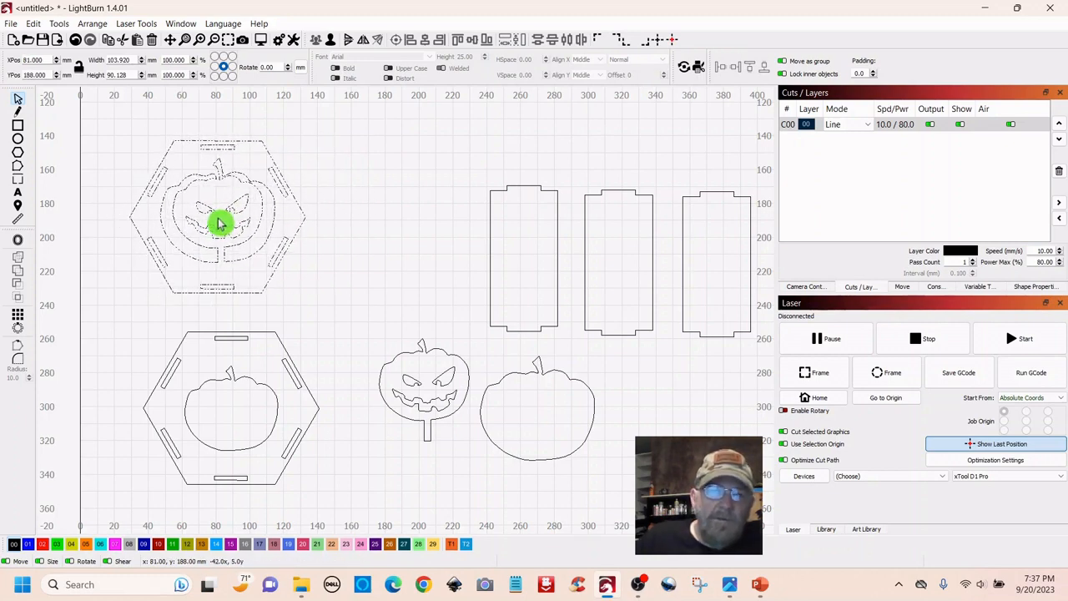
pyautogui.click(326, 264)
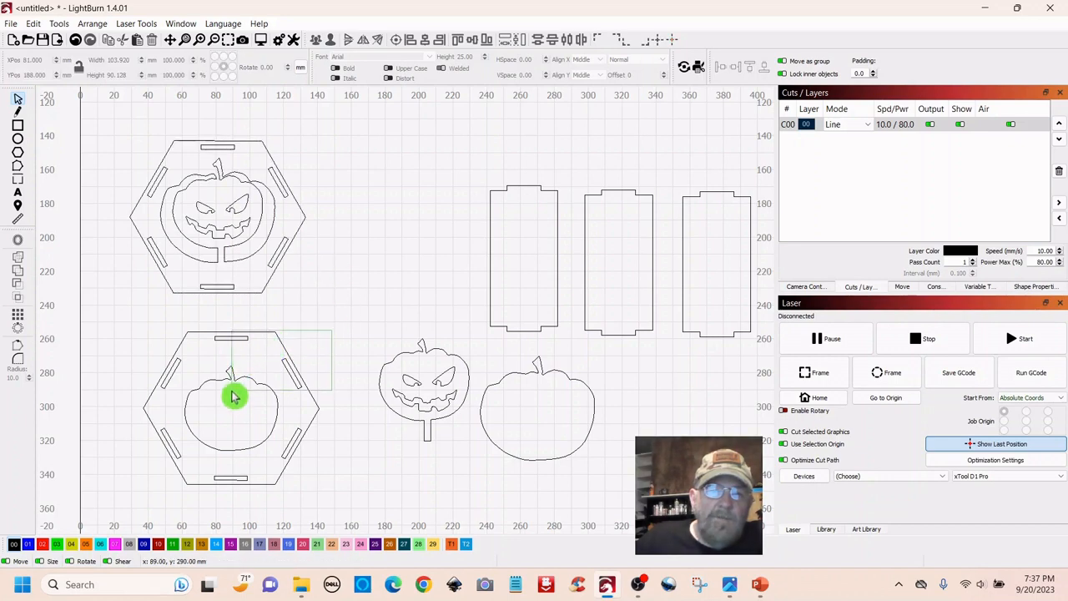
pyautogui.moveTo(234, 393)
pyautogui.mouseDown()
pyautogui.moveTo(231, 409)
pyautogui.moveTo(215, 398)
pyautogui.moveTo(221, 390)
pyautogui.mouseUp()
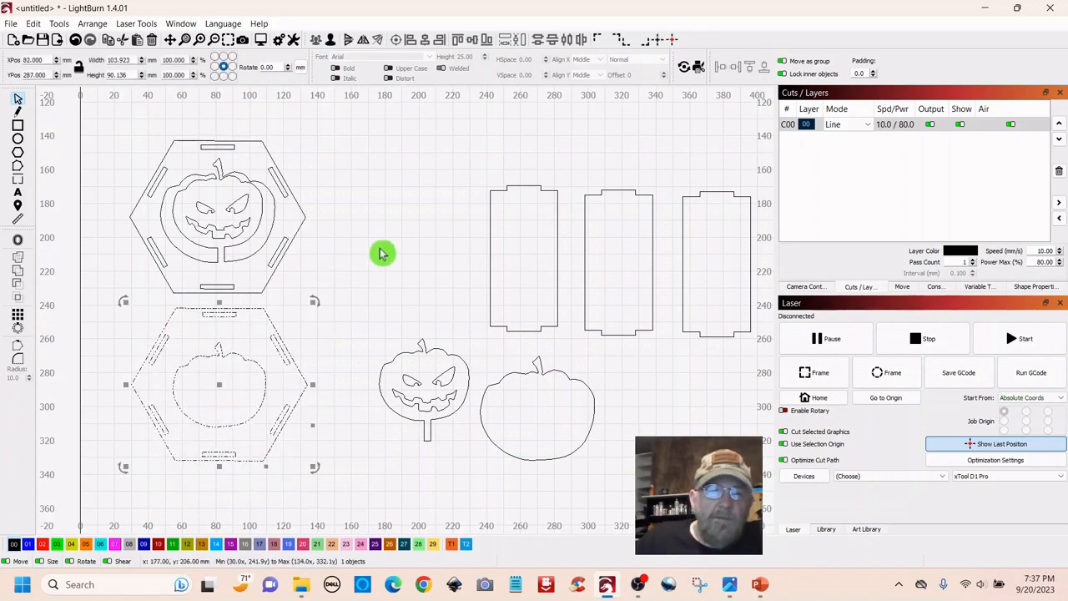
pyautogui.click(405, 227)
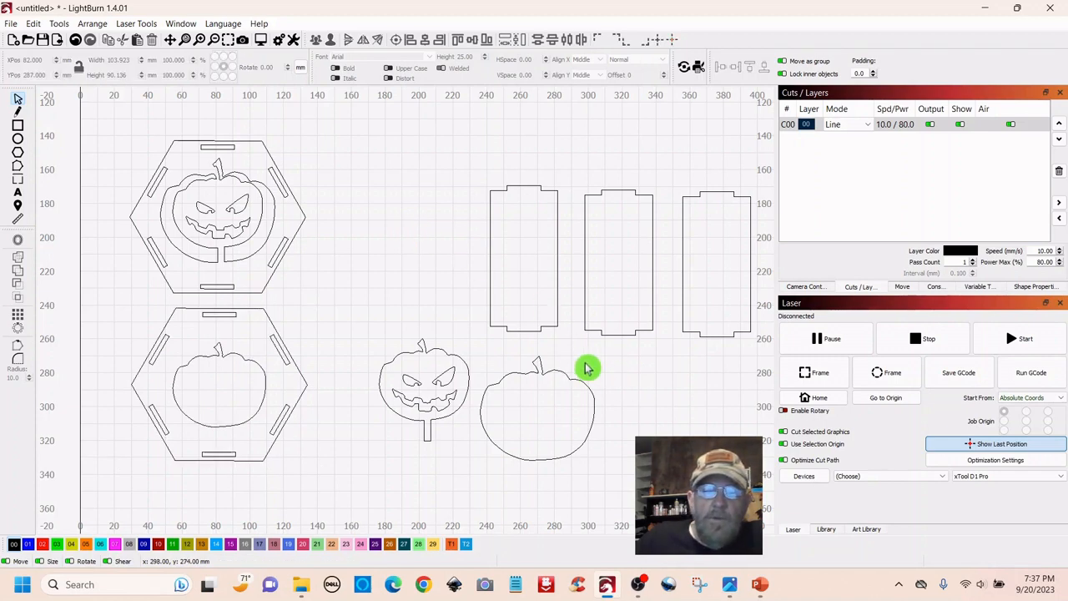
# Shrink the spare pumpkin outline to about 32.5 mm wide and place it in the first side panel at X 262, Y 212.5
pyautogui.moveTo(453, 335); pyautogui.dragTo(380, 330)
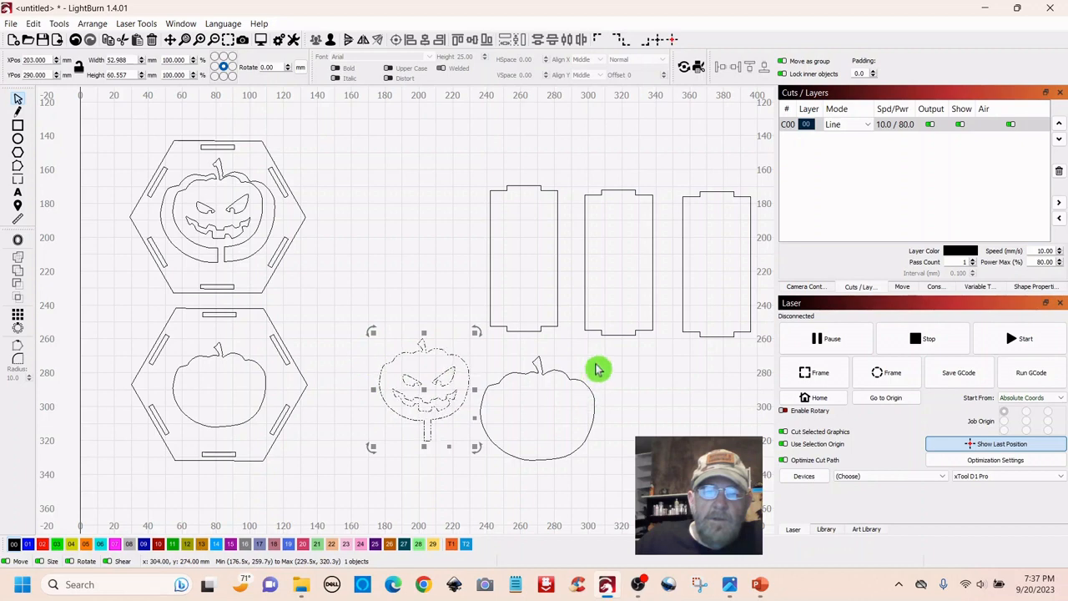
pyautogui.click(501, 442)
pyautogui.moveTo(536, 435); pyautogui.dragTo(551, 440)
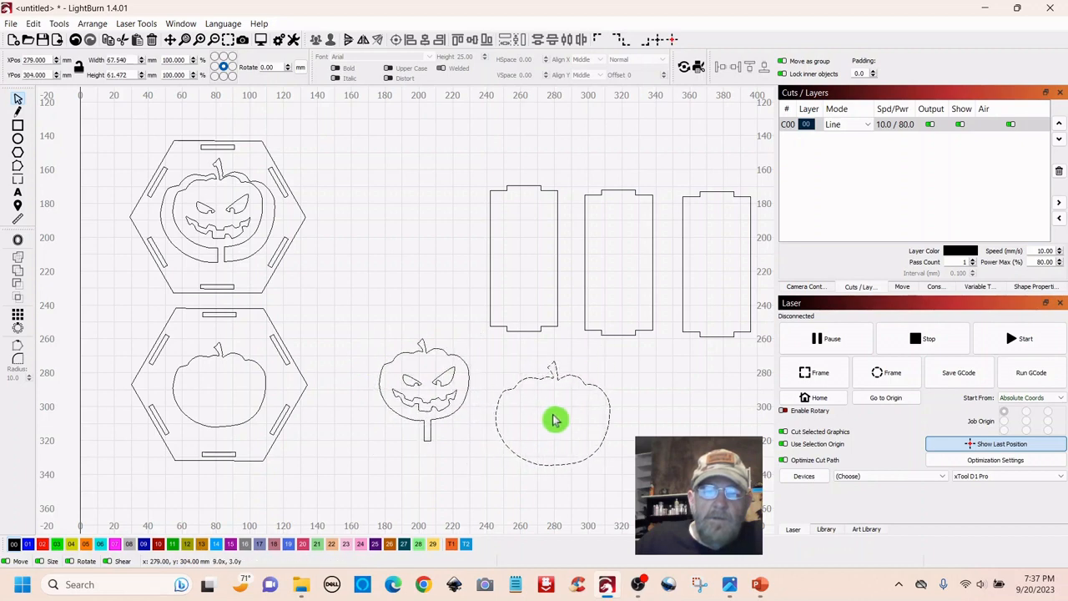
pyautogui.moveTo(613, 354); pyautogui.dragTo(528, 255)
pyautogui.moveTo(500, 273); pyautogui.dragTo(523, 261)
pyautogui.click(553, 408)
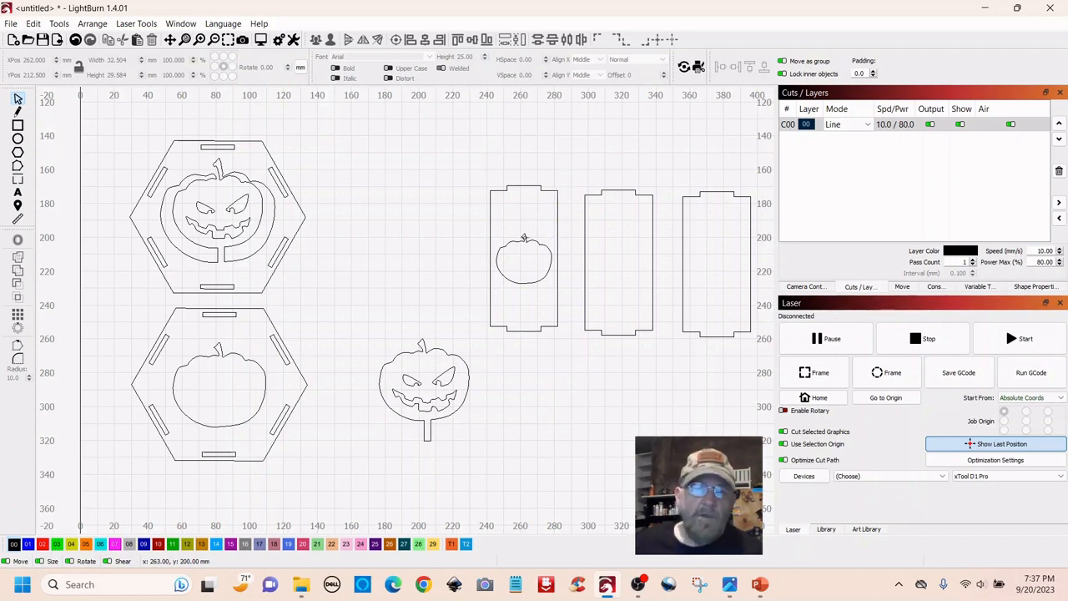
# Enlarge the small pumpkin outline to about 34.7 mm wide and centre it on the first side panel
pyautogui.click(523, 238)
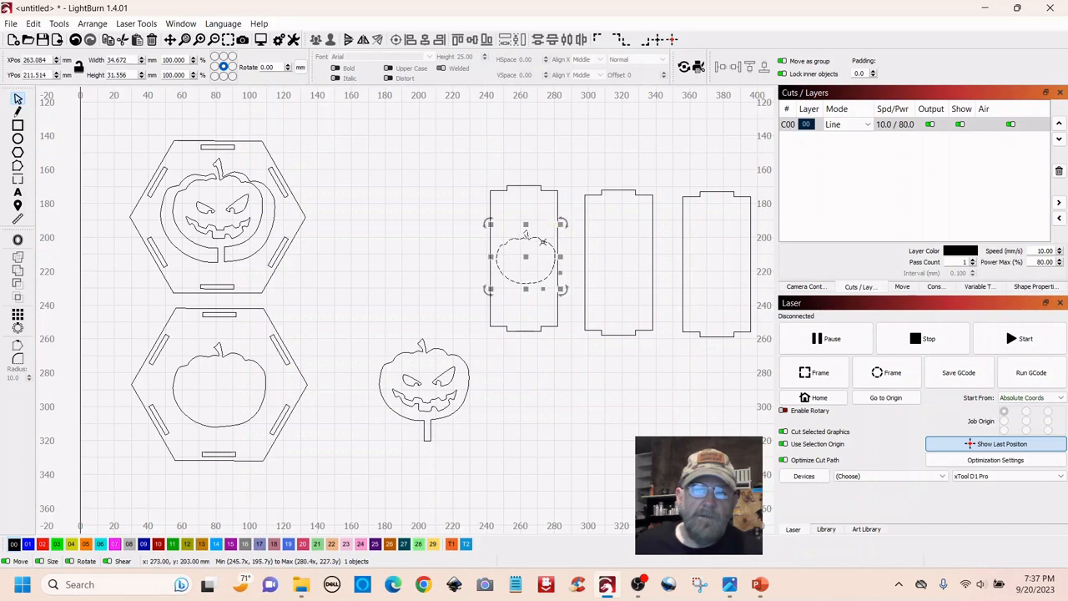
pyautogui.moveTo(528, 260); pyautogui.dragTo(524, 257)
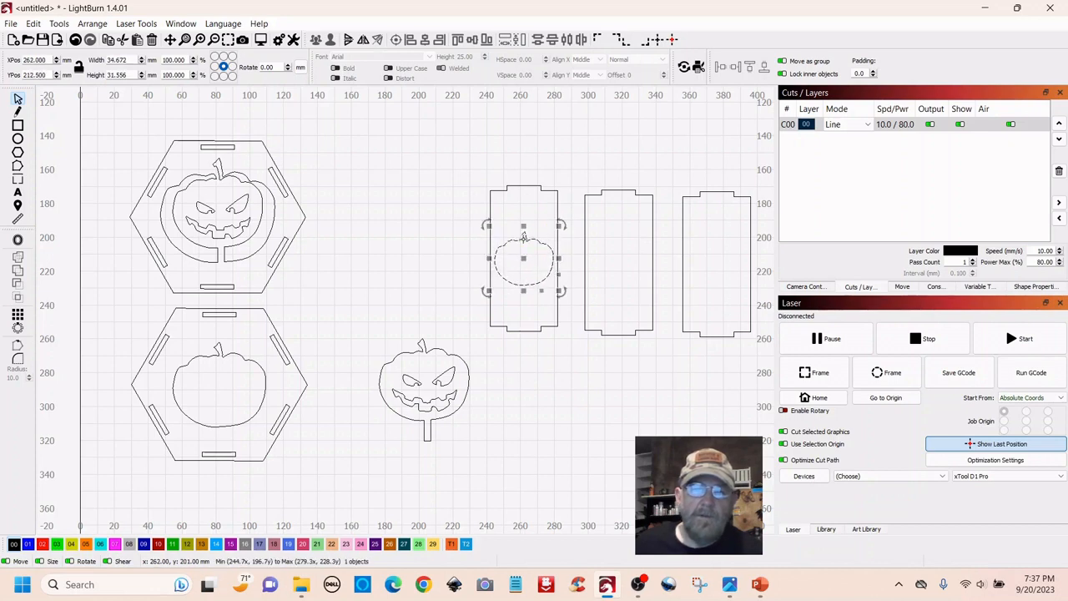
pyautogui.keyDown('shift'); pyautogui.click(490, 201); pyautogui.keyUp('shift')
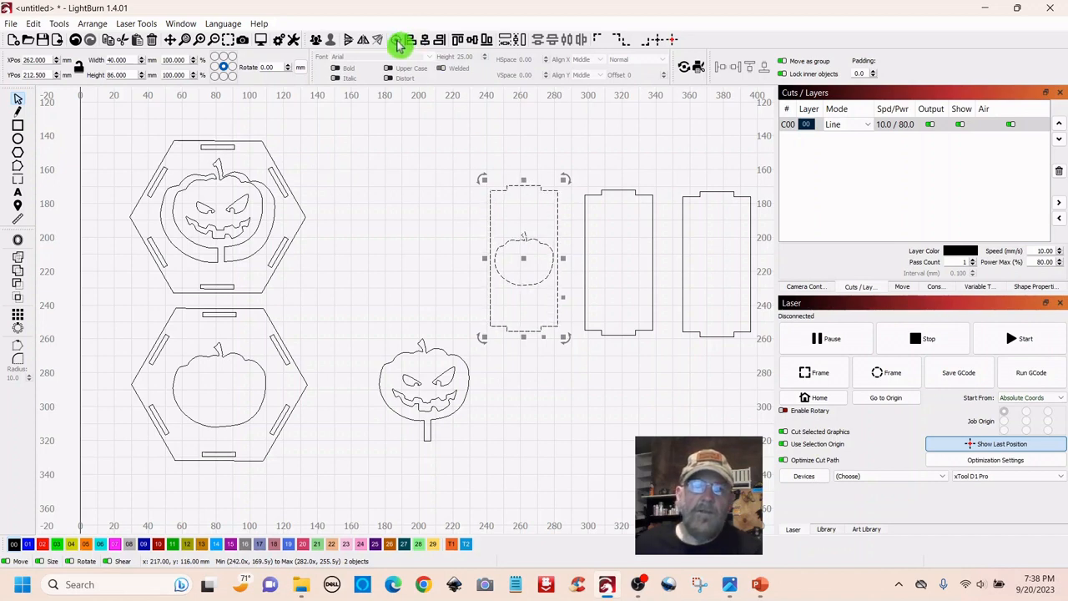
pyautogui.click(401, 198)
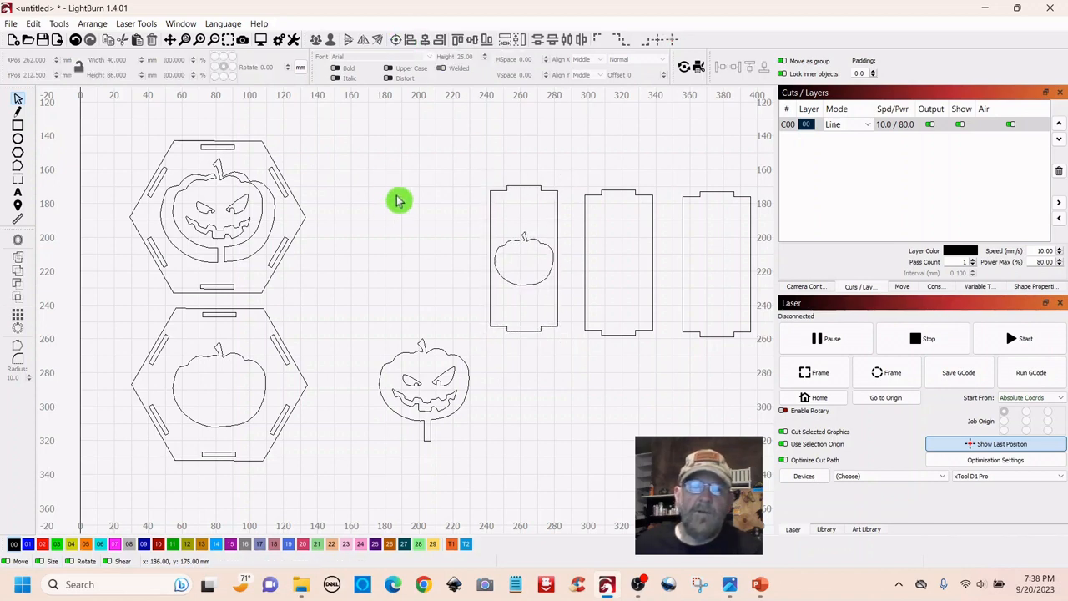
# Subtract the small pumpkin outline from the first side panel with Boolean subtraction and check that they select as one shape
pyautogui.click(503, 245)
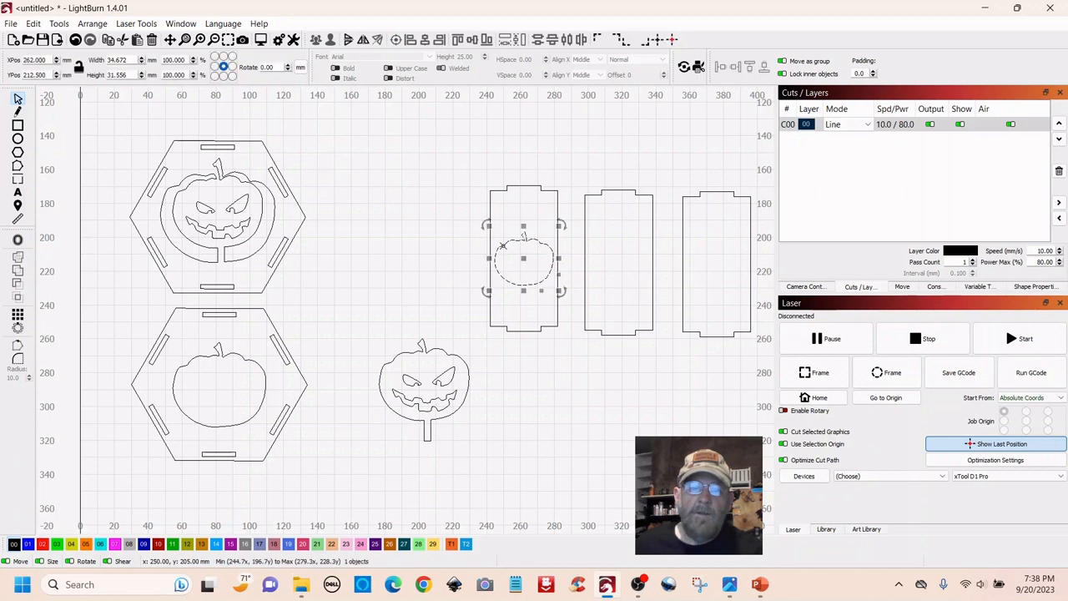
pyautogui.click(534, 197)
pyautogui.click(542, 191)
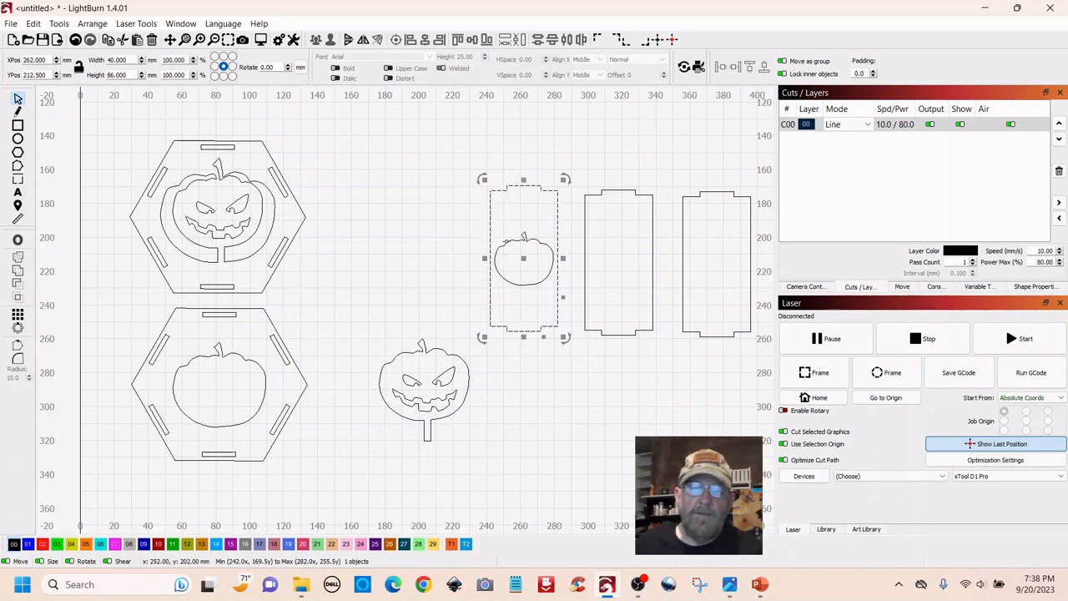
pyautogui.keyDown('shift'); pyautogui.click(508, 242); pyautogui.keyUp('shift')
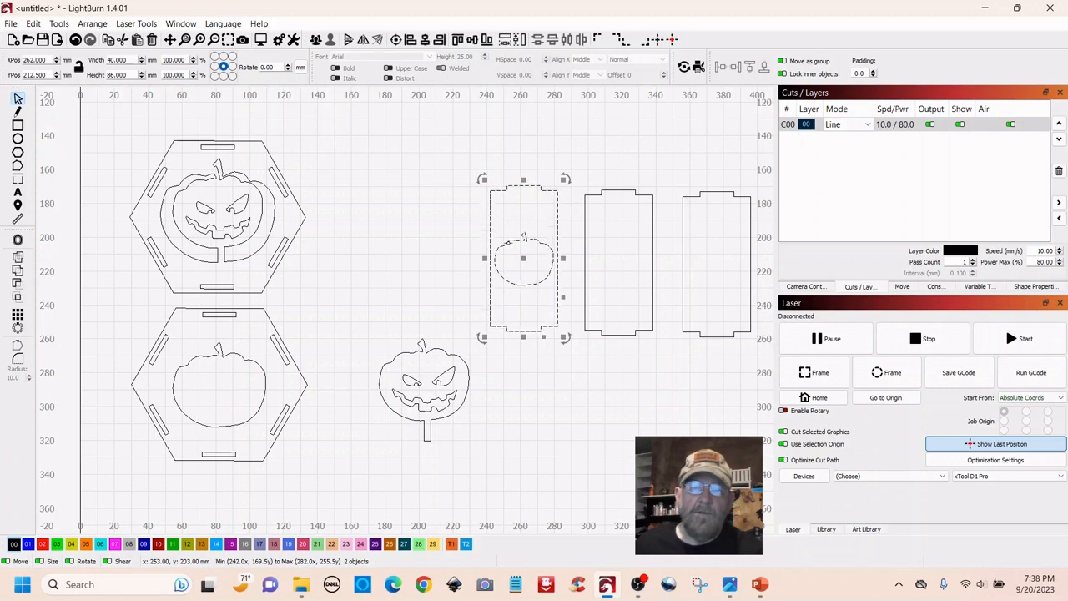
pyautogui.click(19, 284)
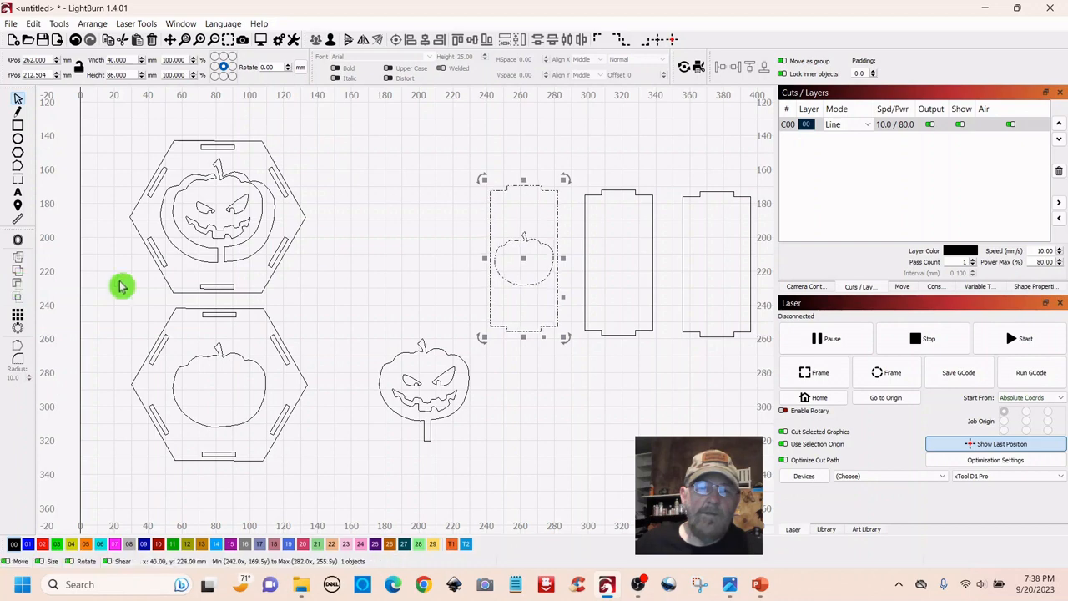
pyautogui.click(576, 172)
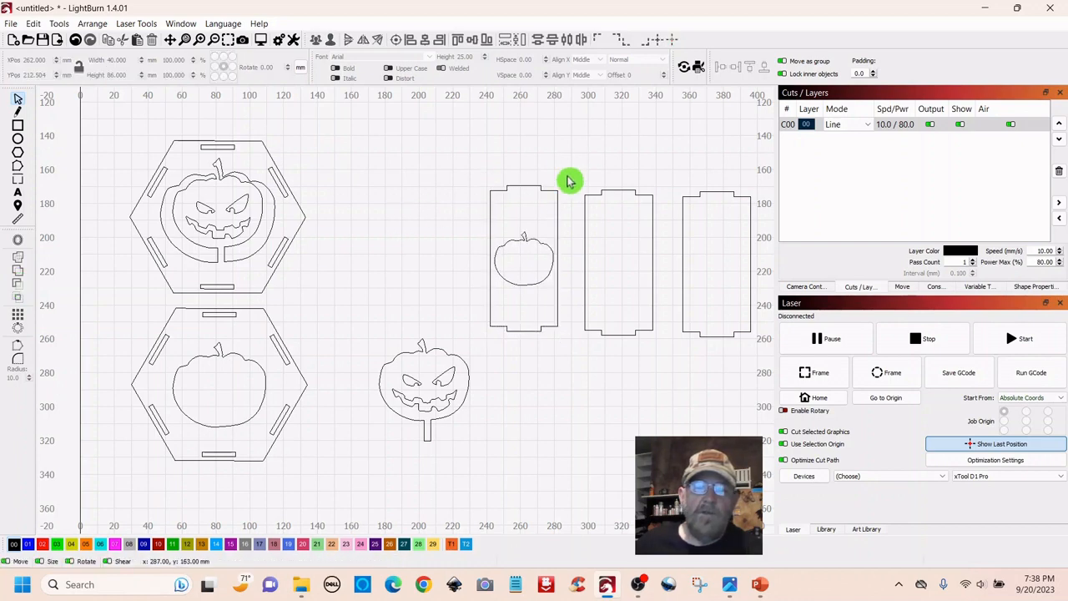
pyautogui.click(552, 205)
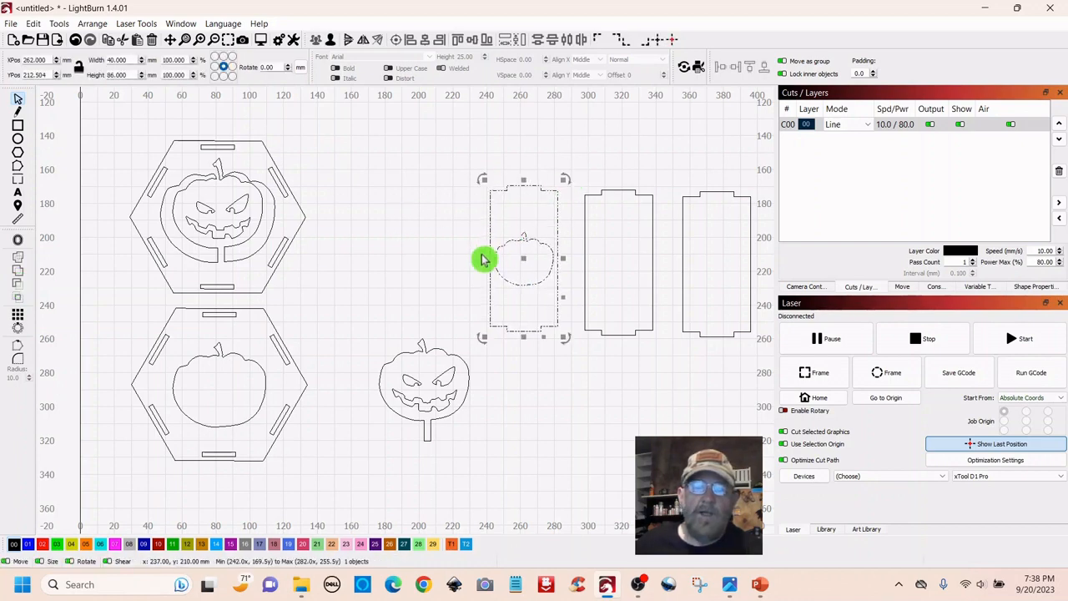
pyautogui.click(596, 405)
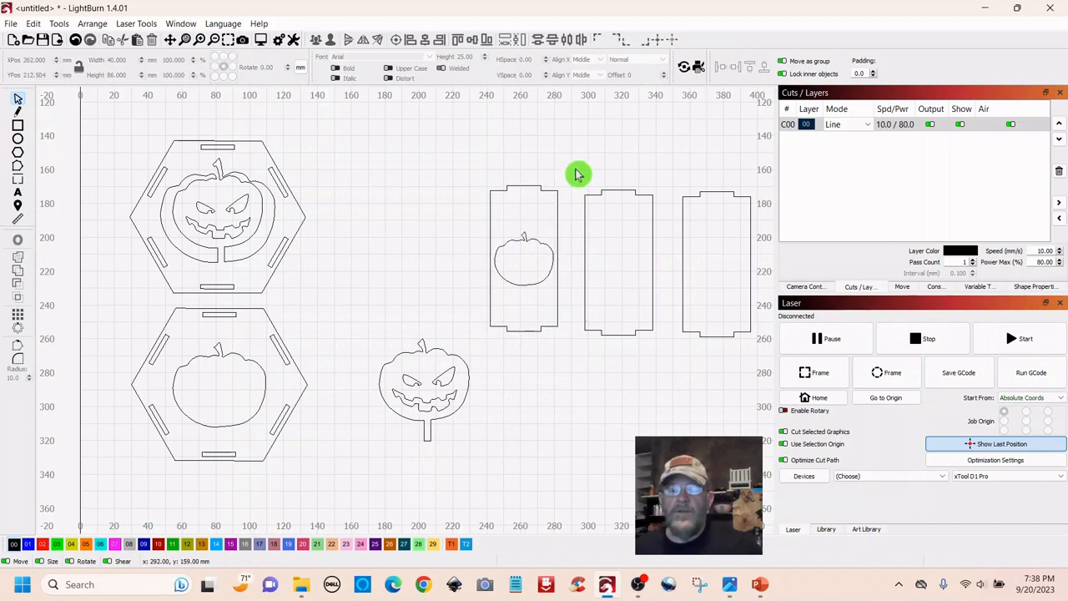
# Scale the spare stemmed face to about 29.4 mm wide and place it over the first side panel's pumpkin cutout at X 262, Y 216
pyautogui.moveTo(444, 305); pyautogui.dragTo(367, 468)
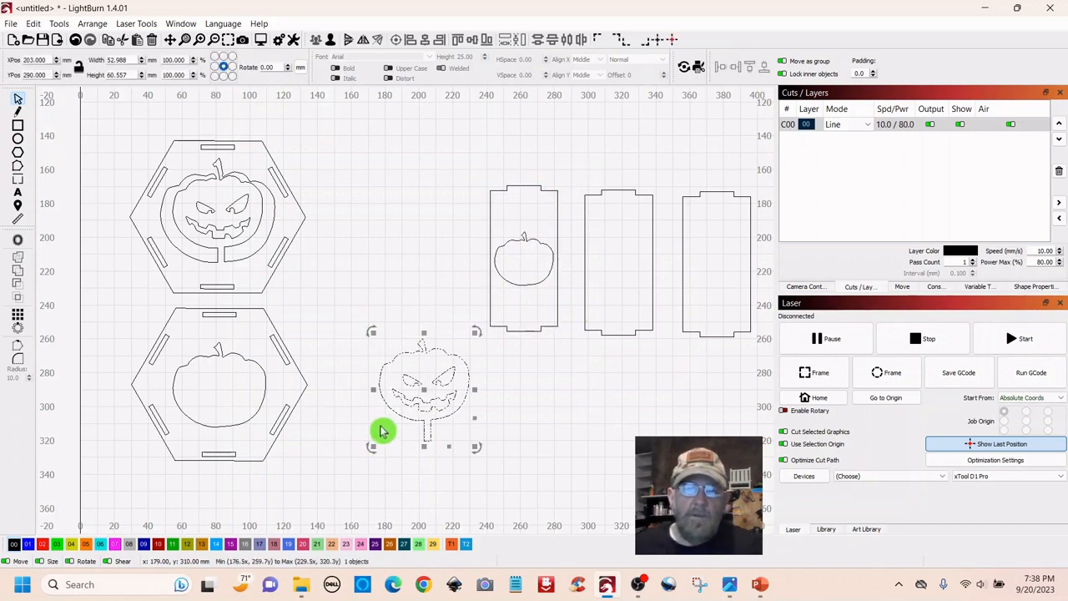
pyautogui.moveTo(475, 332); pyautogui.dragTo(501, 307)
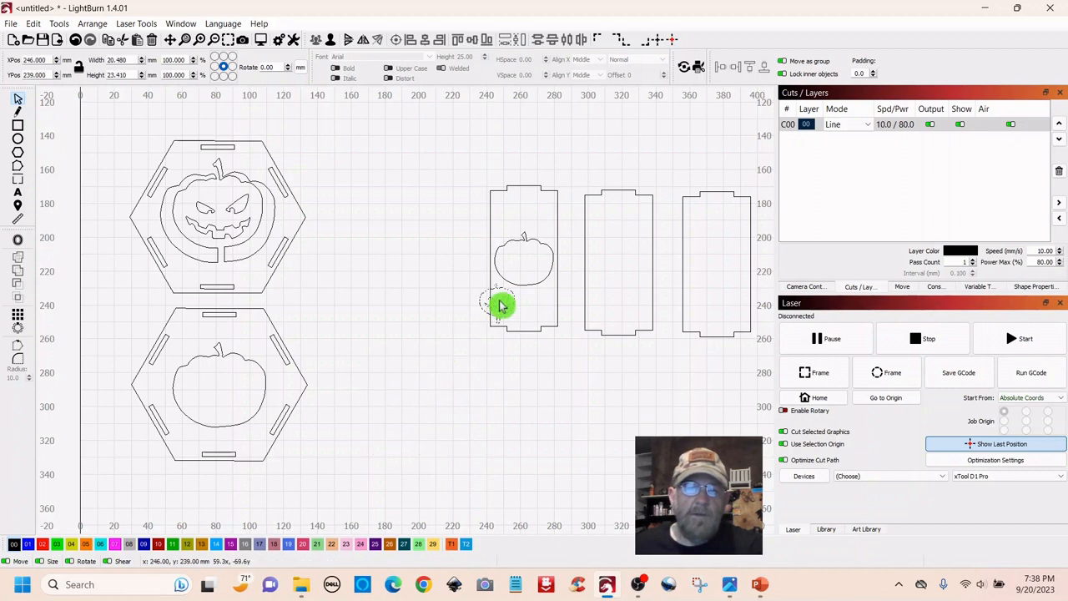
pyautogui.moveTo(525, 265)
pyautogui.mouseDown()
pyautogui.moveTo(554, 227)
pyautogui.moveTo(525, 266)
pyautogui.mouseUp()
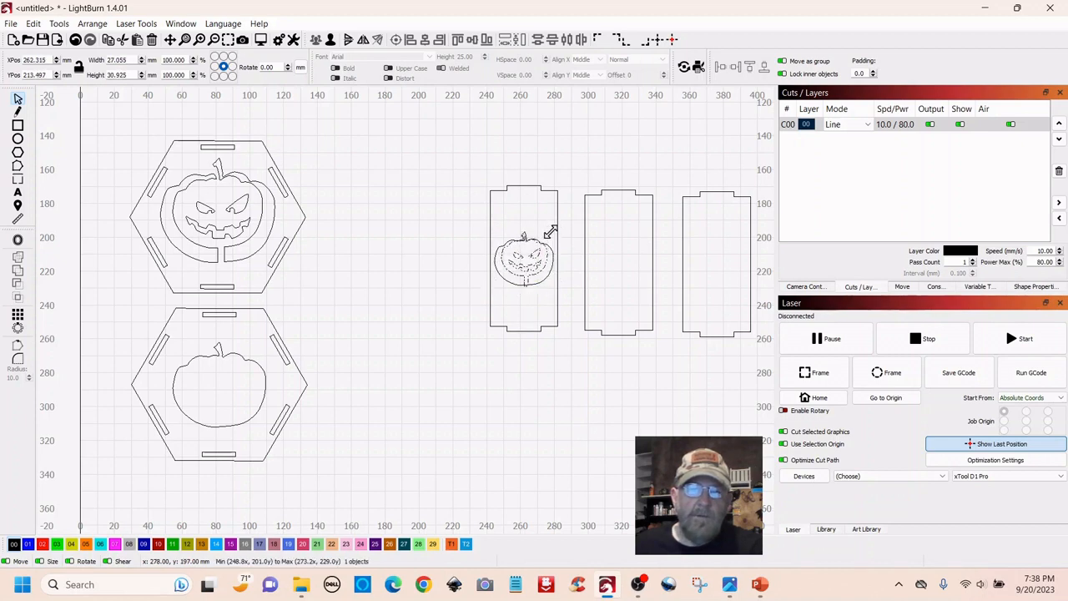
pyautogui.moveTo(551, 232); pyautogui.dragTo(524, 267)
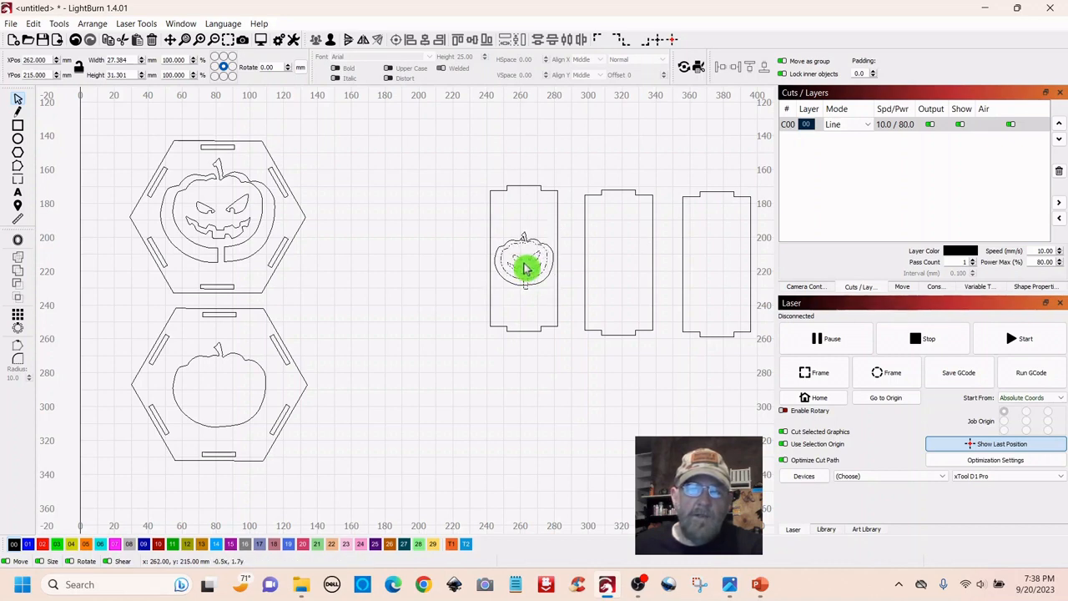
pyautogui.moveTo(525, 267); pyautogui.dragTo(525, 267)
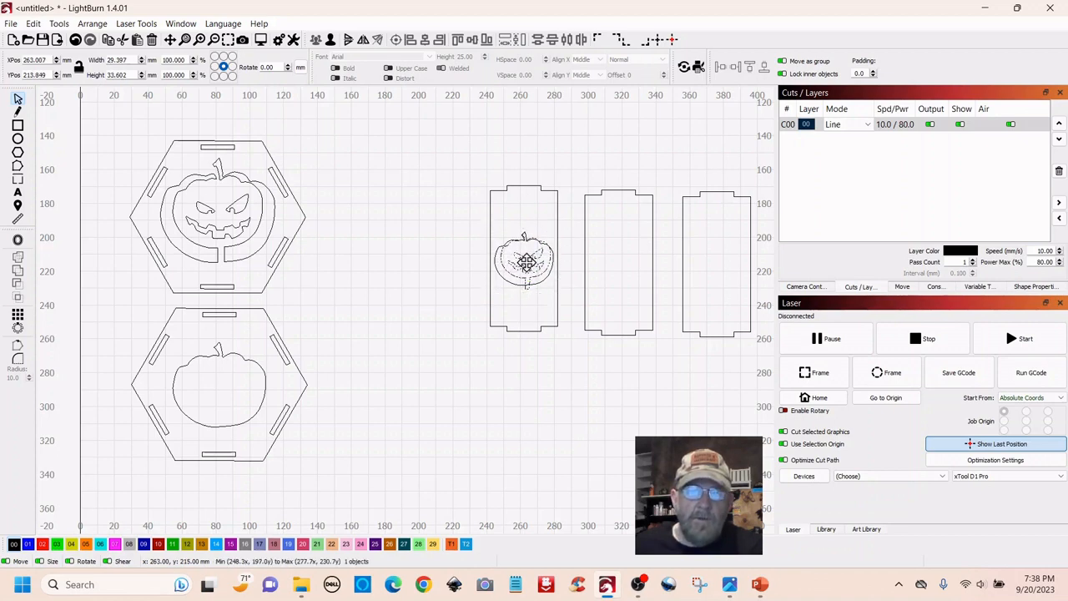
pyautogui.moveTo(526, 261); pyautogui.dragTo(528, 268)
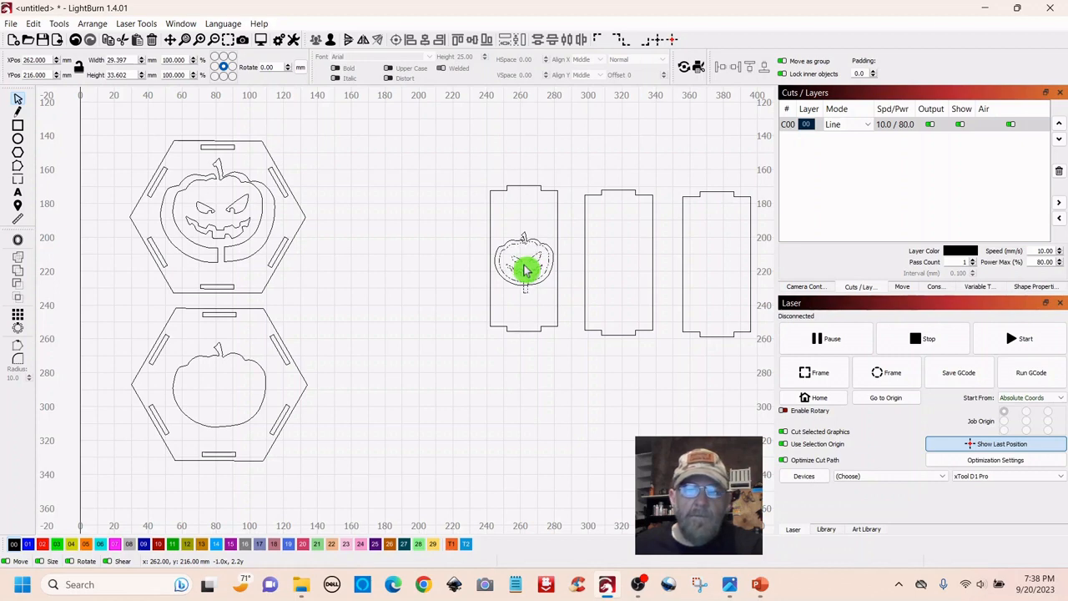
# Merge the small stemmed face with the first side panel using Boolean Union and check that they select as one shape
pyautogui.moveTo(525, 267); pyautogui.dragTo(525, 267)
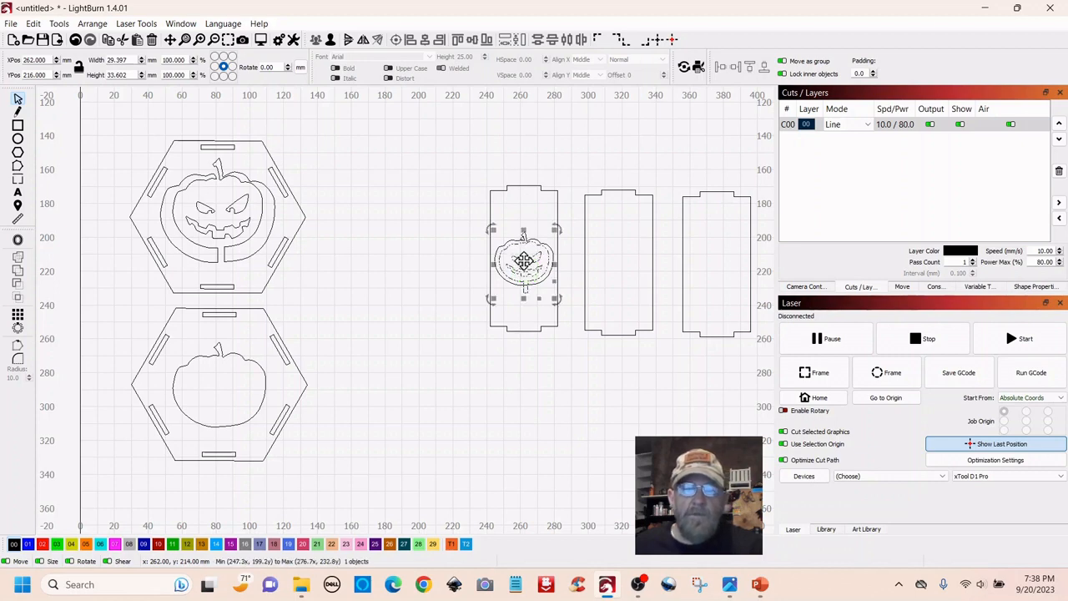
pyautogui.click(472, 218)
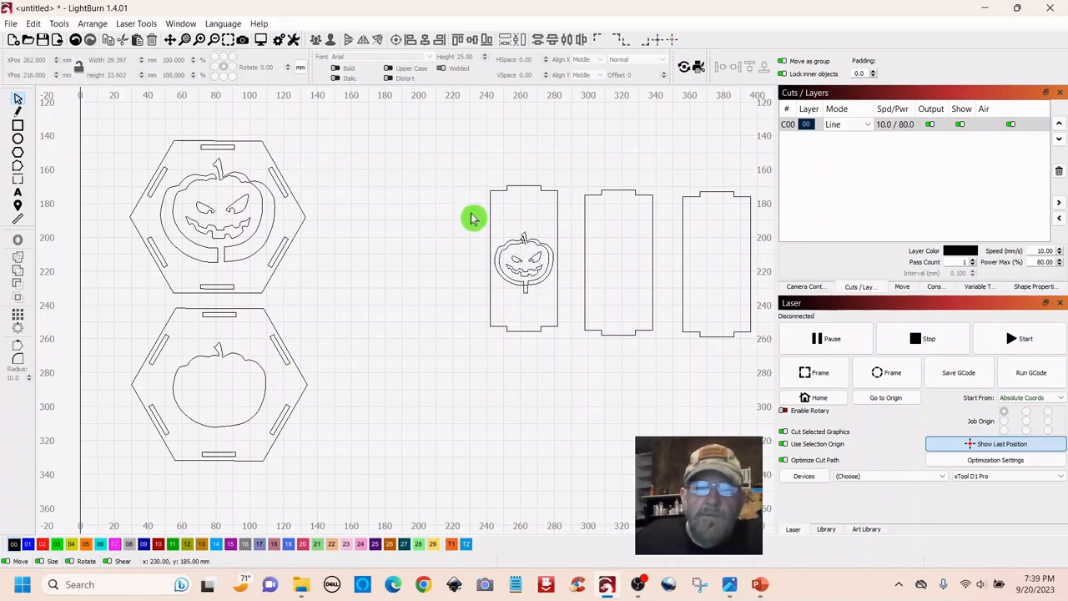
pyautogui.click(505, 259)
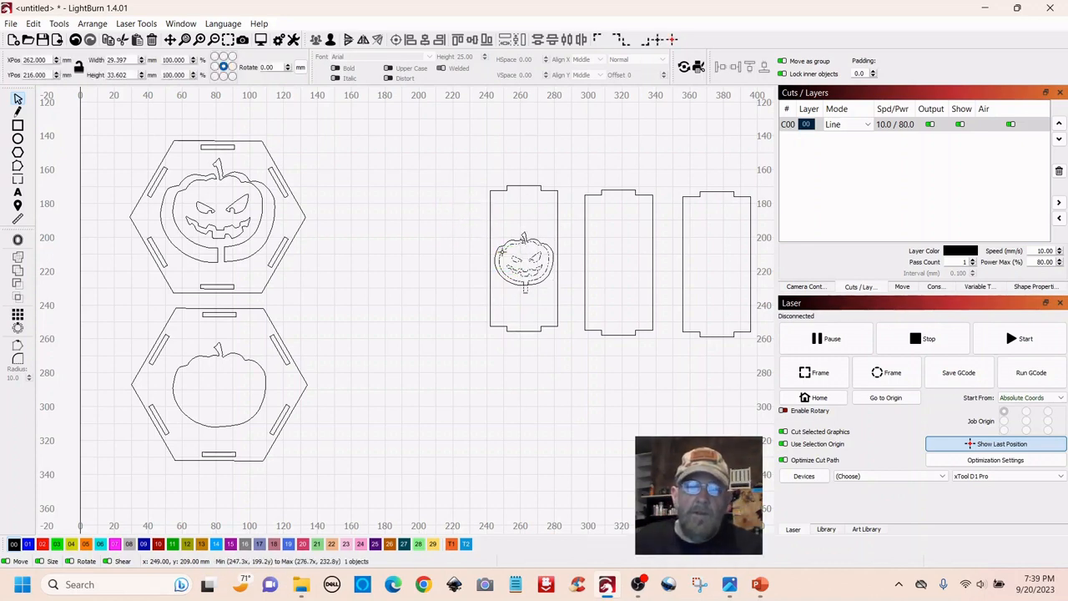
pyautogui.keyDown('shift'); pyautogui.click(504, 191); pyautogui.keyUp('shift')
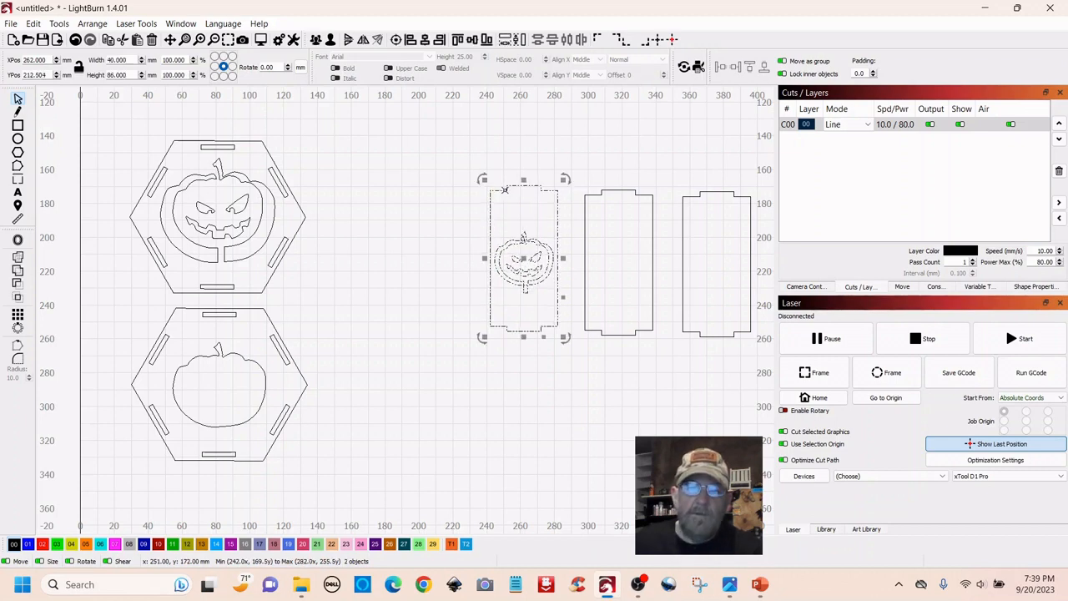
pyautogui.click(19, 276)
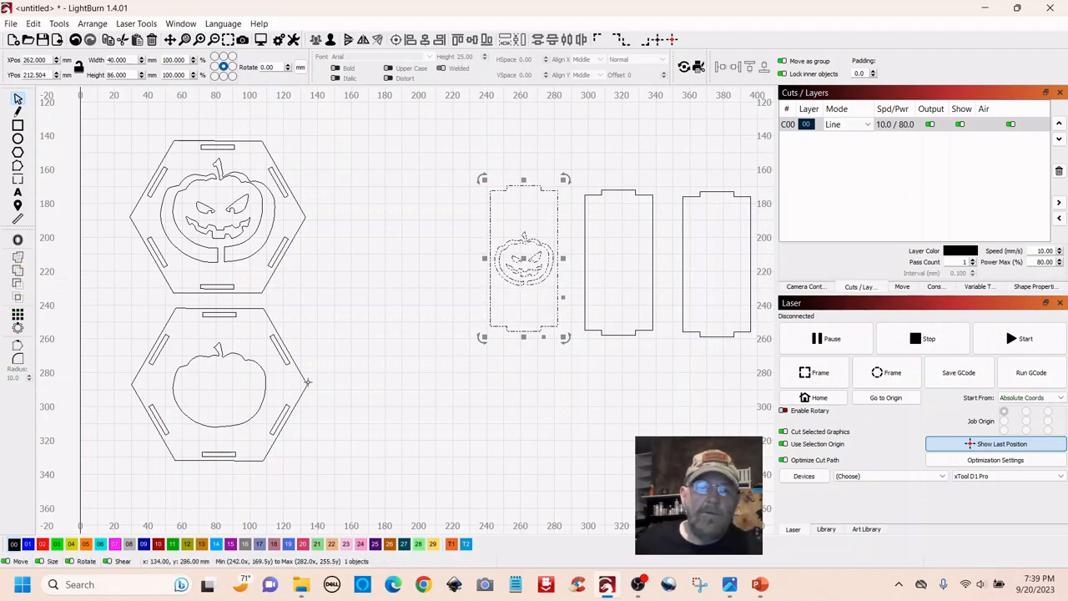
pyautogui.click(496, 409)
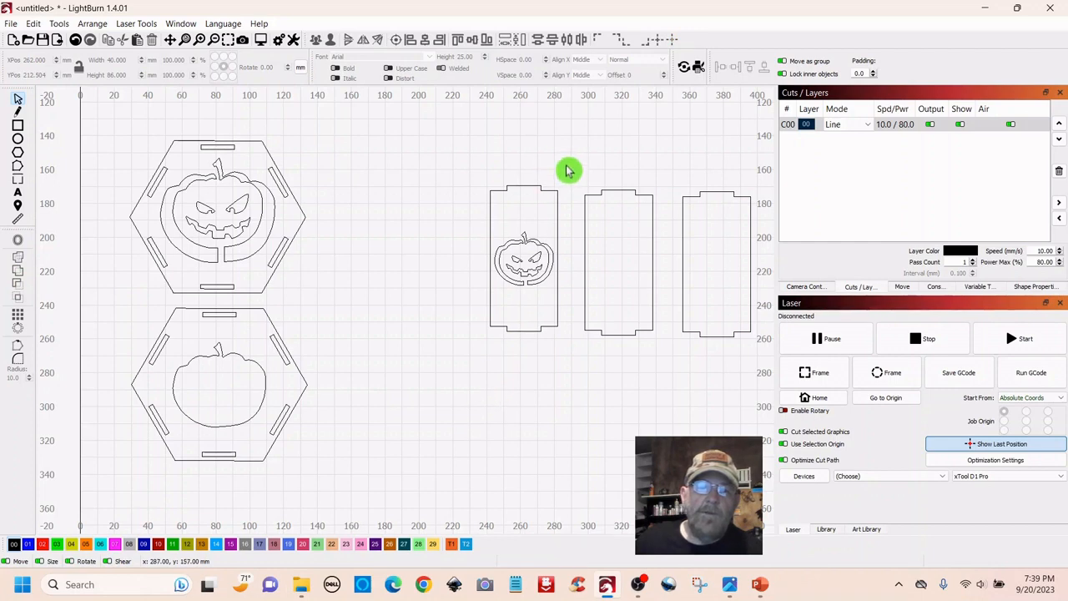
pyautogui.moveTo(565, 166); pyautogui.dragTo(554, 207)
pyautogui.click(621, 132)
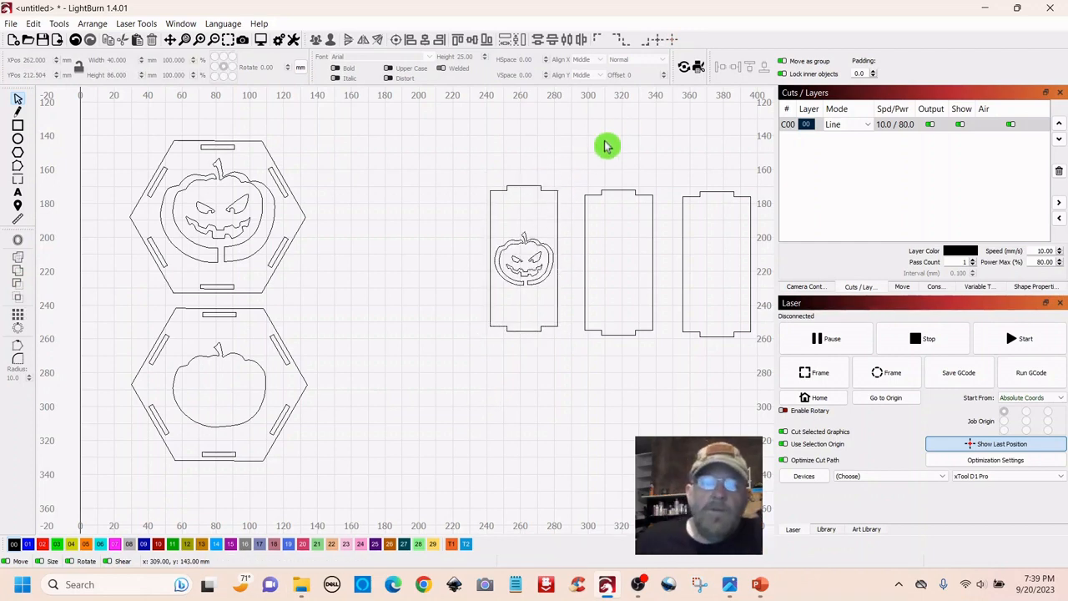
# Move the merged pumpkin side panel closer to the hexagons, to X 192, Y 214
pyautogui.click(518, 221)
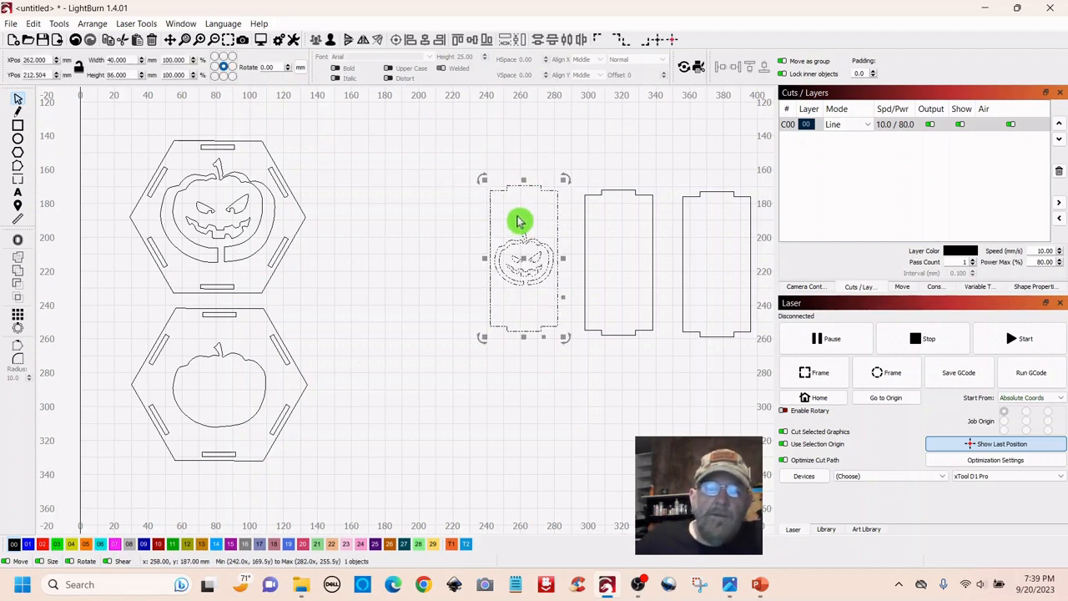
pyautogui.moveTo(522, 258); pyautogui.dragTo(404, 261)
pyautogui.click(502, 163)
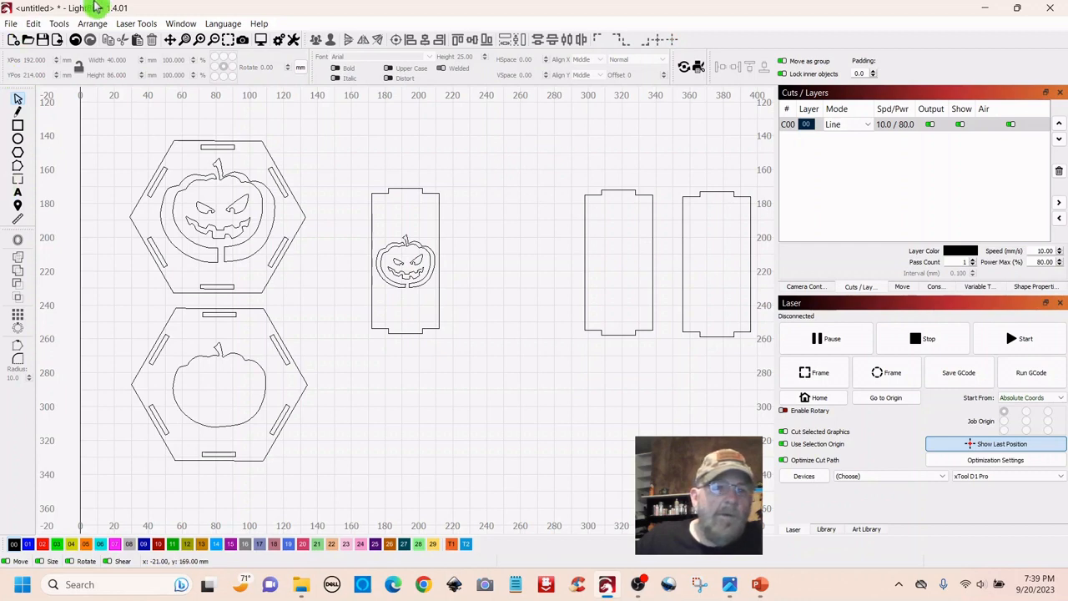
# Import autumn_bat.svg, shrink the bat to about 28.1 mm wide and place it above the pumpkin side panel at X 196, Y 129
pyautogui.click(59, 41)
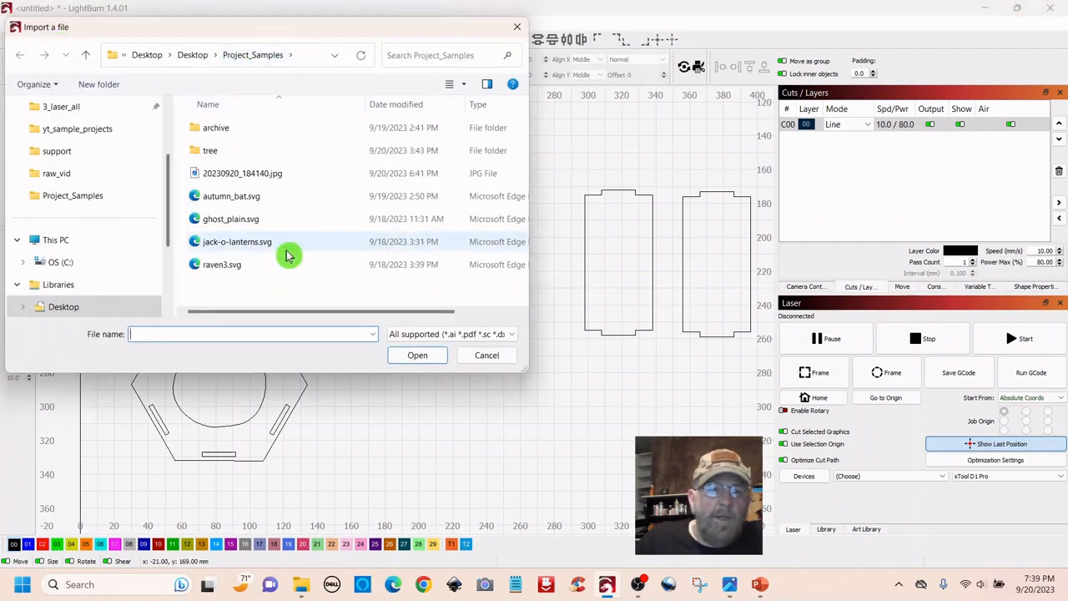
pyautogui.doubleClick(219, 202)
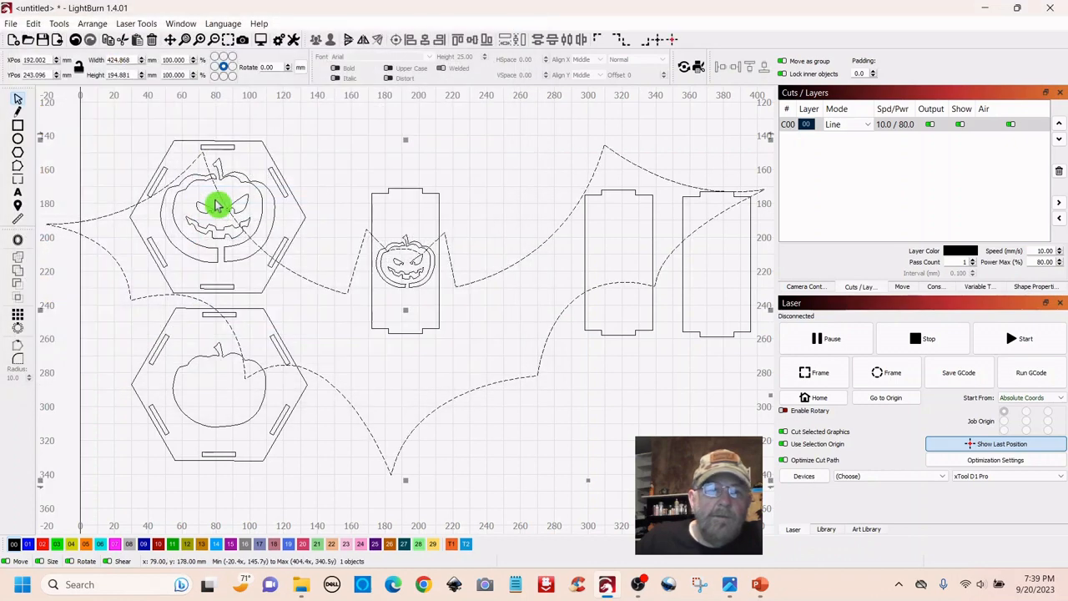
pyautogui.scroll(-3, 442, 267)
pyautogui.scroll(2, 430, 268)
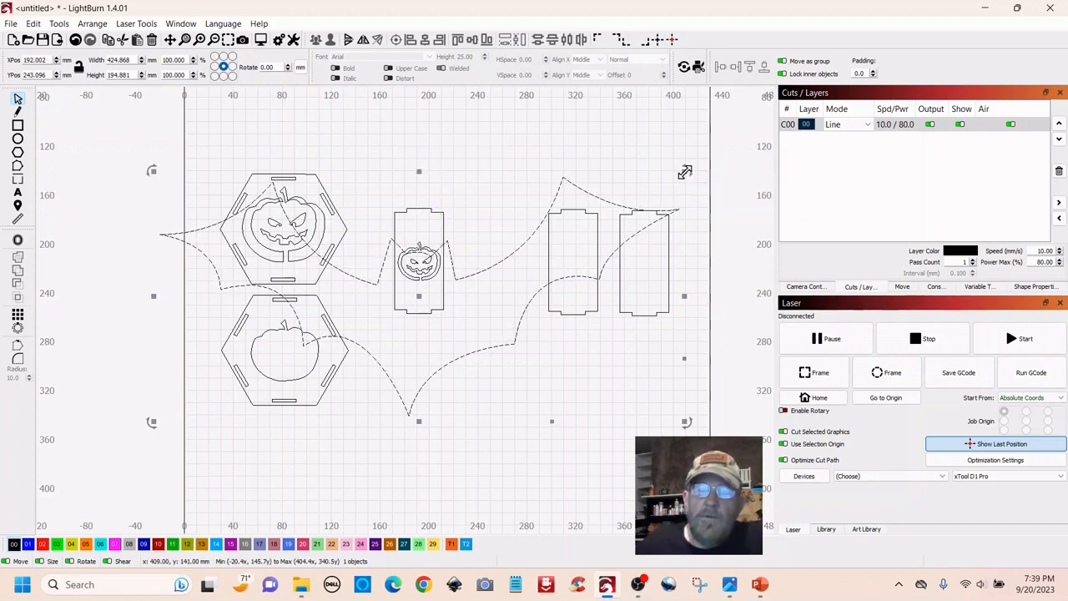
pyautogui.moveTo(684, 171); pyautogui.dragTo(424, 160)
# Duplicate the bat and set one aside as a spare above the farthest blank side panel
pyautogui.rightClick(422, 160)
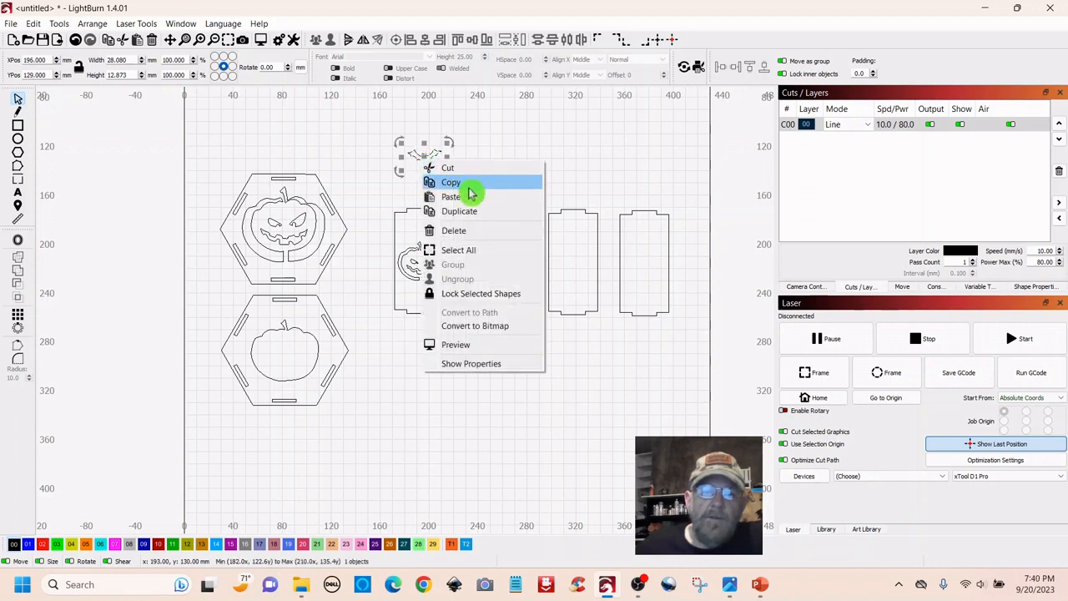
pyautogui.click(452, 212)
pyautogui.moveTo(422, 160); pyautogui.dragTo(664, 133)
# Duplicate the bat above the pumpkin side panel and place one inside the panel below the pumpkin at X 190, Y 241
pyautogui.click(422, 167)
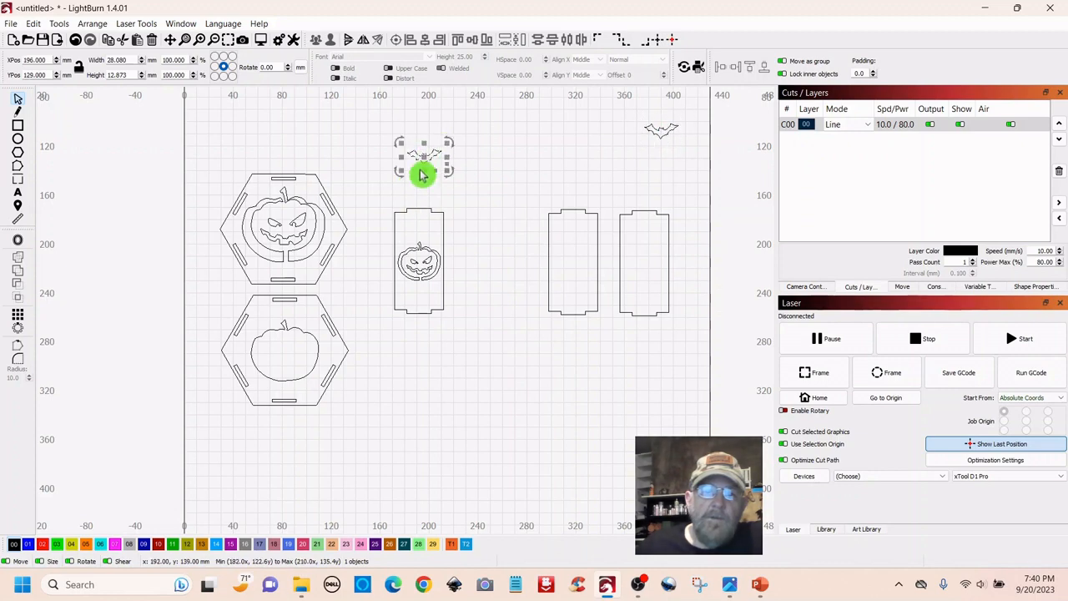
pyautogui.rightClick(423, 161)
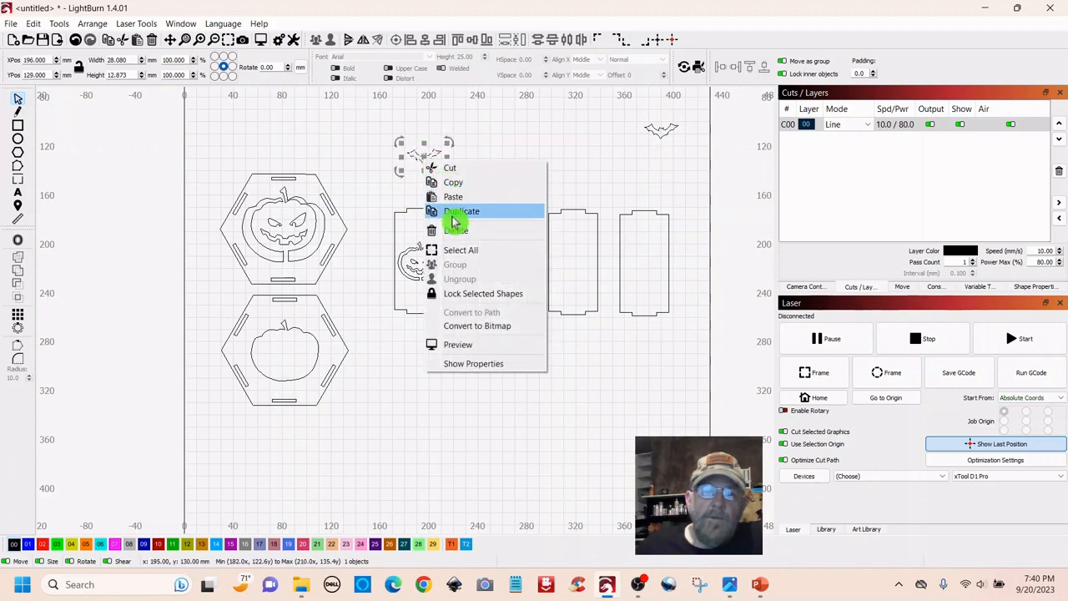
pyautogui.click(449, 212)
pyautogui.moveTo(424, 158); pyautogui.dragTo(419, 301)
# Move the remaining bat into the side panel above the pumpkin at X 192, Y 187
pyautogui.click(424, 159)
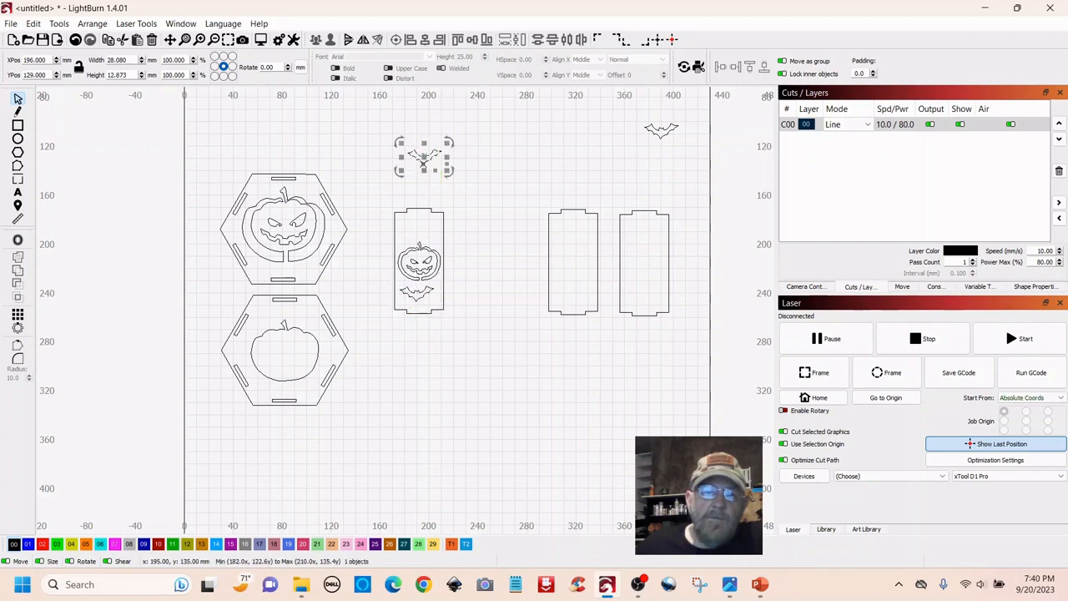
pyautogui.moveTo(423, 162); pyautogui.dragTo(425, 211)
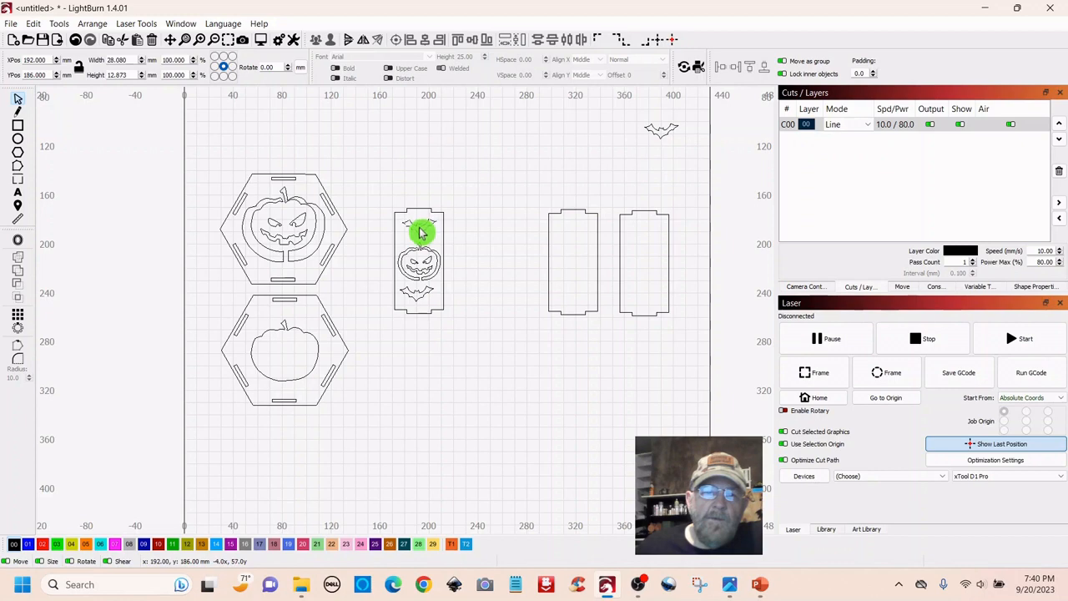
pyautogui.moveTo(421, 233); pyautogui.dragTo(421, 235)
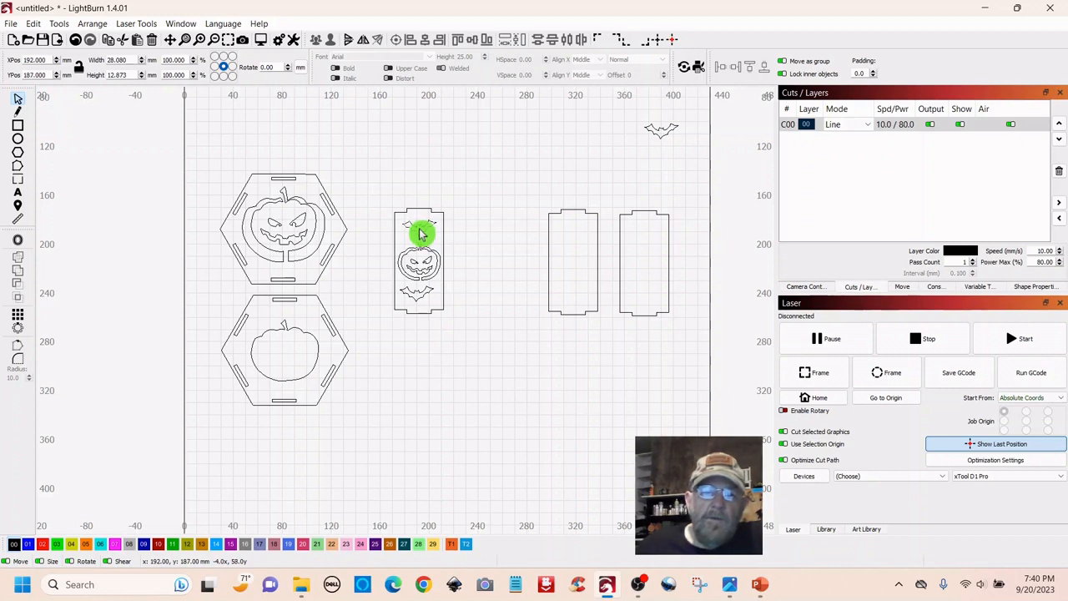
pyautogui.click(454, 160)
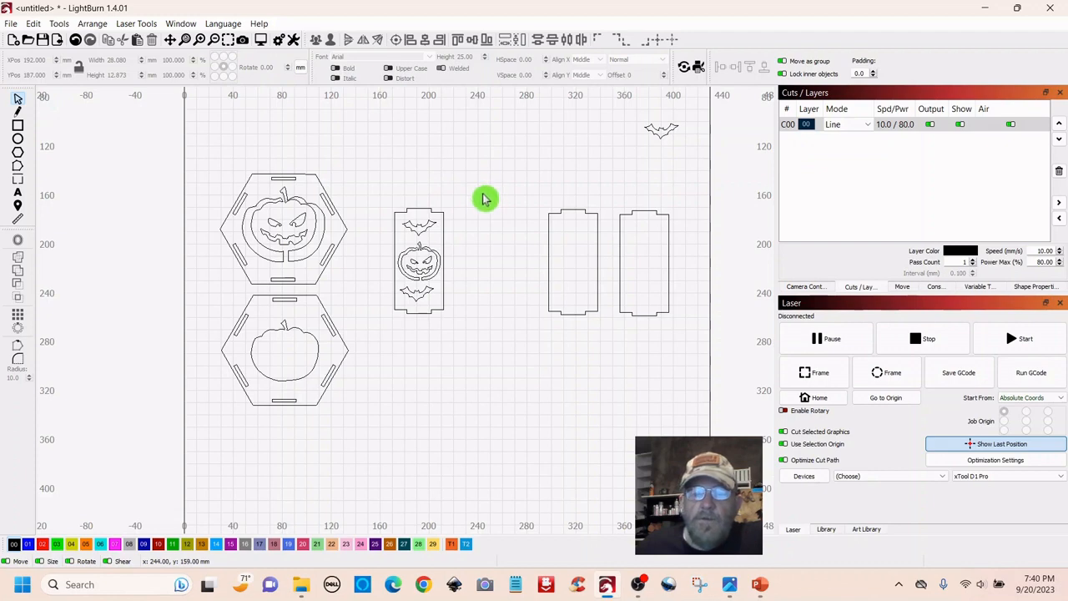
# Shift the bat below the pumpkin sideways to X 193, Y 241 to centre it in the panel
pyautogui.click(412, 297)
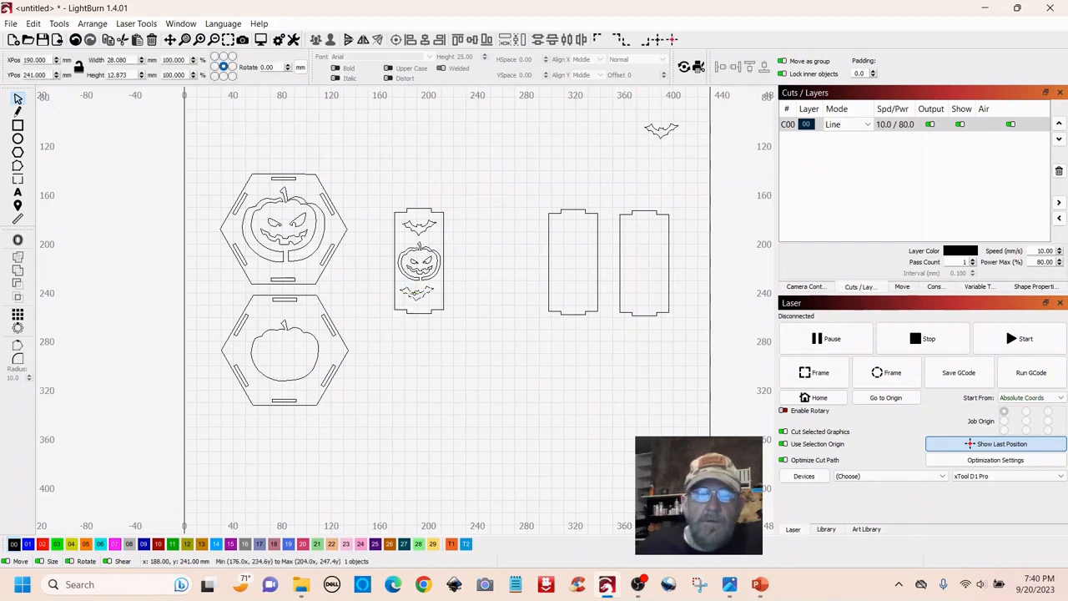
pyautogui.moveTo(418, 293); pyautogui.dragTo(423, 301)
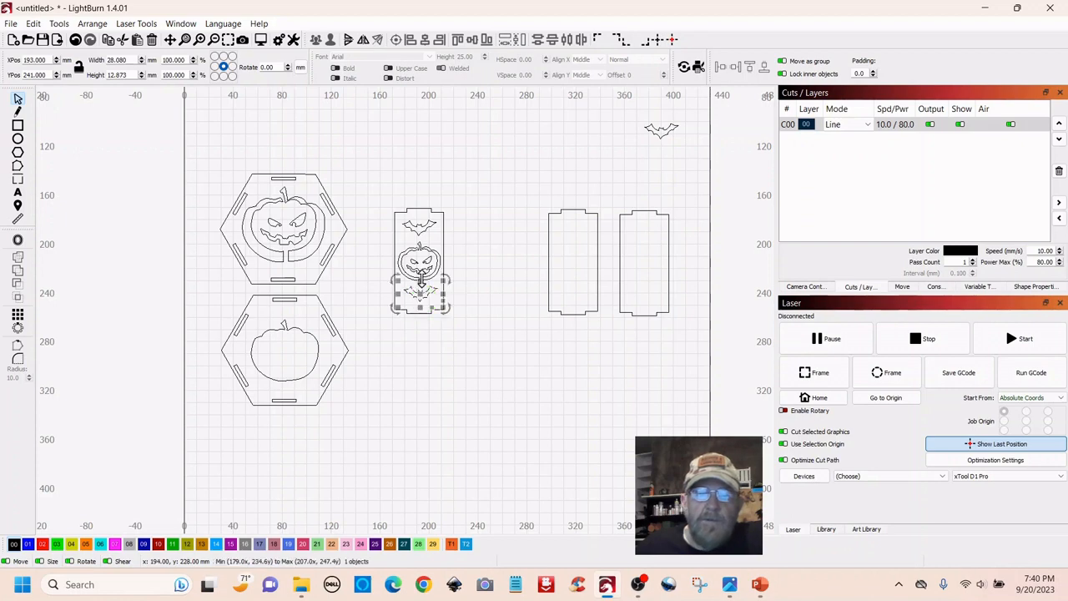
pyautogui.click(463, 167)
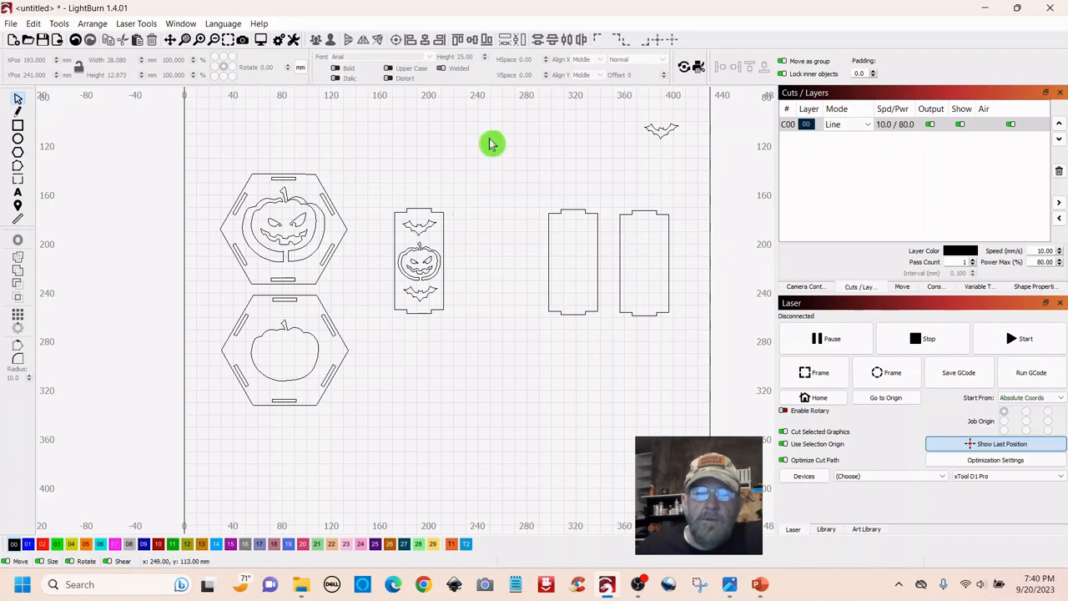
# Group the pumpkin side panel with its two bats and move the group beside the upper hexagon at X 188, Y 190
pyautogui.moveTo(488, 195); pyautogui.dragTo(395, 355)
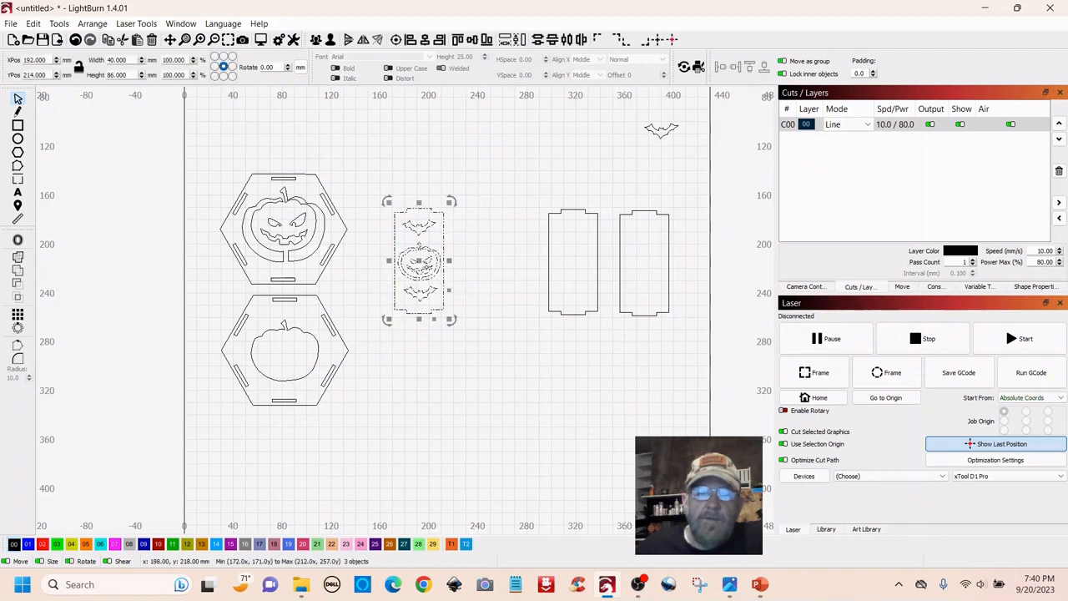
pyautogui.rightClick(419, 261)
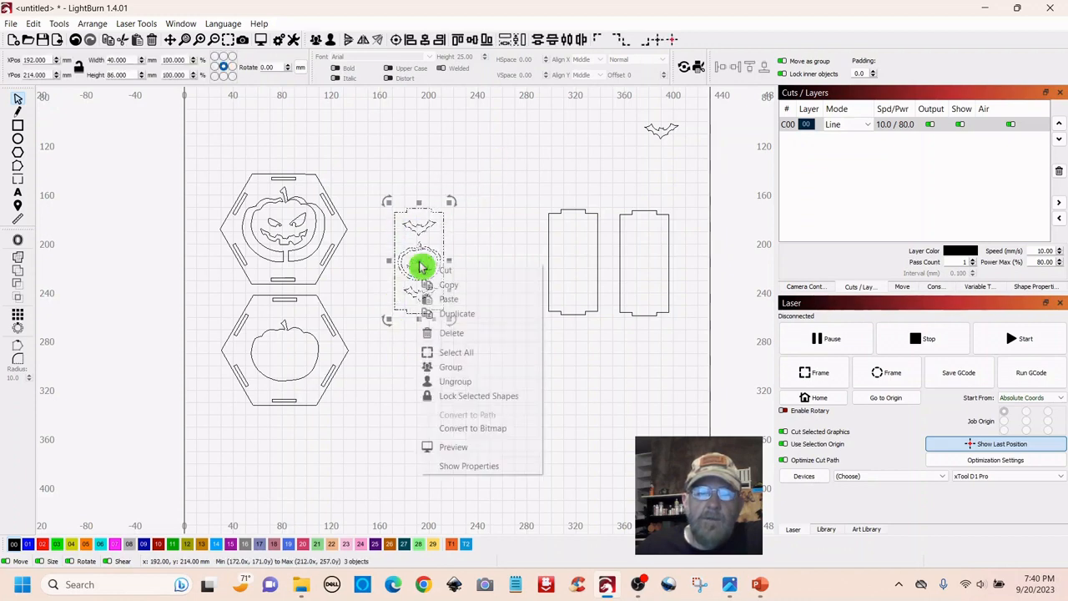
pyautogui.click(451, 372)
pyautogui.click(492, 208)
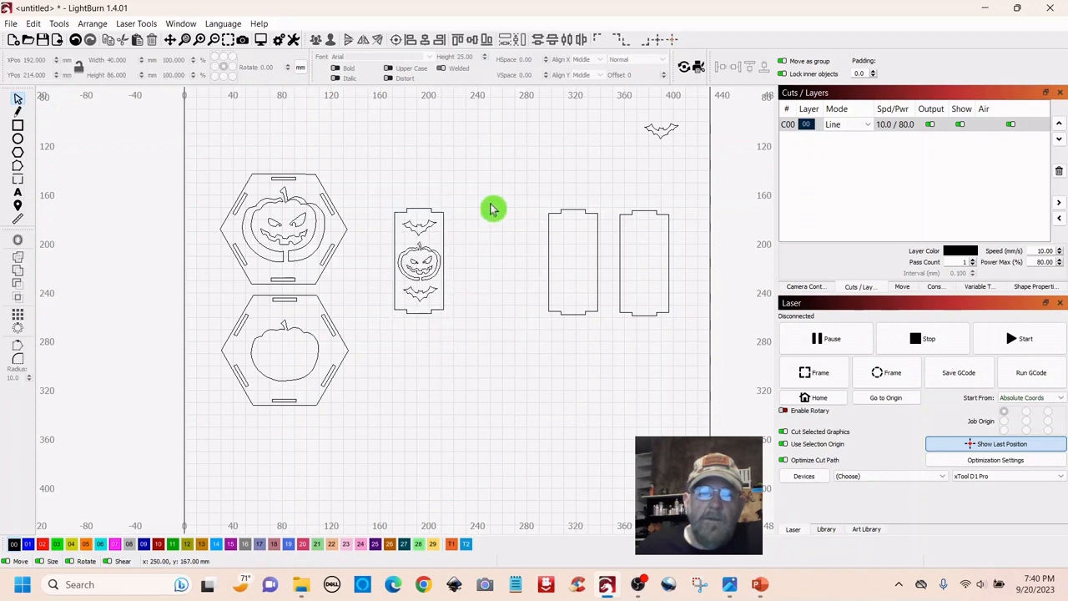
pyautogui.click(443, 260)
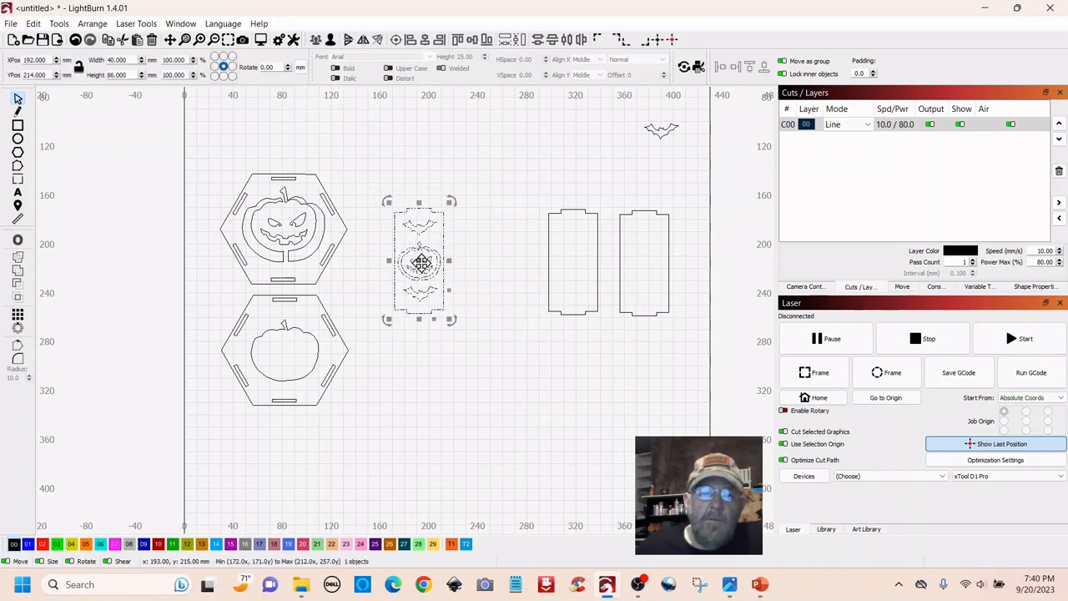
pyautogui.moveTo(421, 262); pyautogui.dragTo(415, 231)
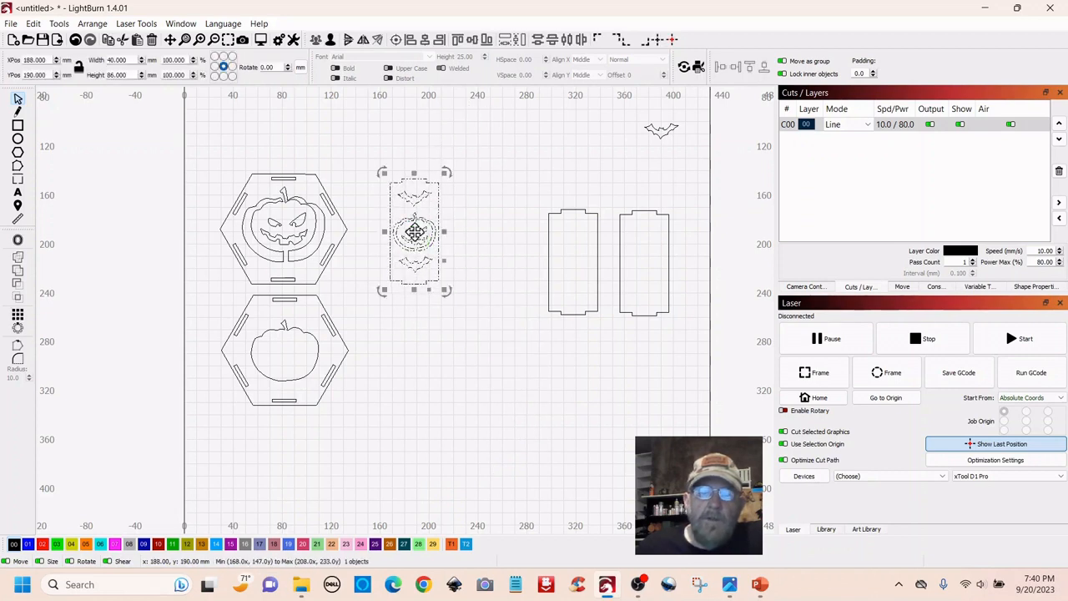
# Duplicate the grouped pumpkin-and-bats panel and place one beside the lower hexagon at X 189, Y 285
pyautogui.rightClick(419, 237)
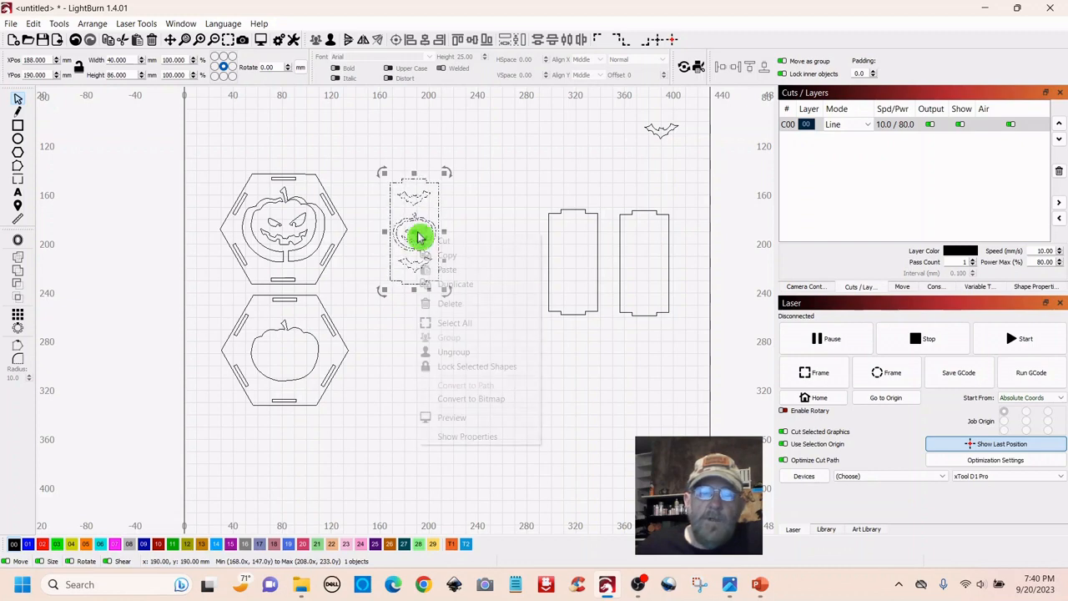
pyautogui.click(450, 284)
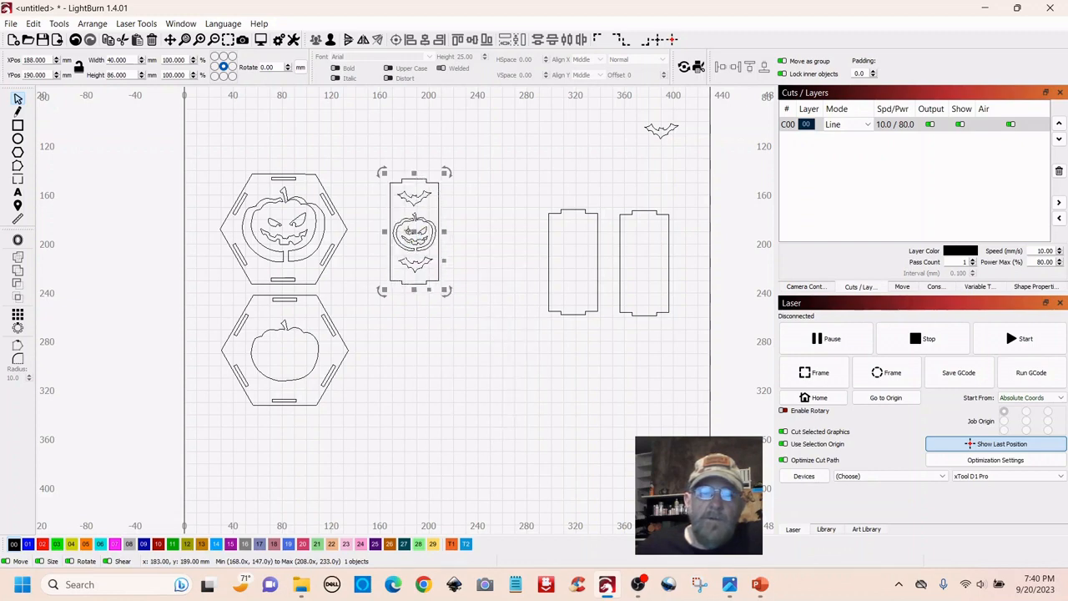
pyautogui.moveTo(411, 232); pyautogui.dragTo(419, 354)
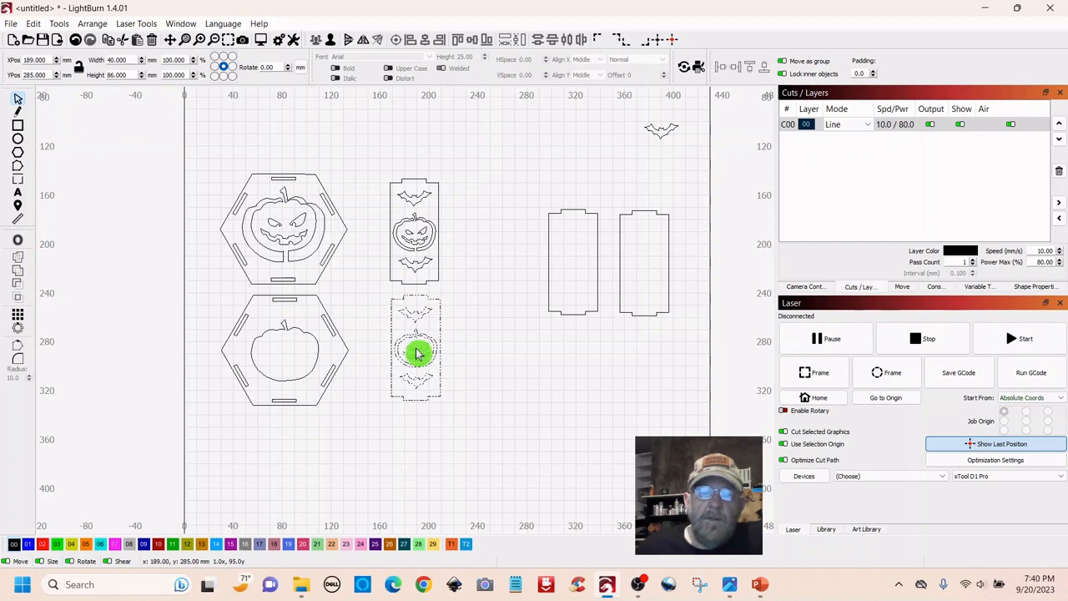
pyautogui.click(476, 231)
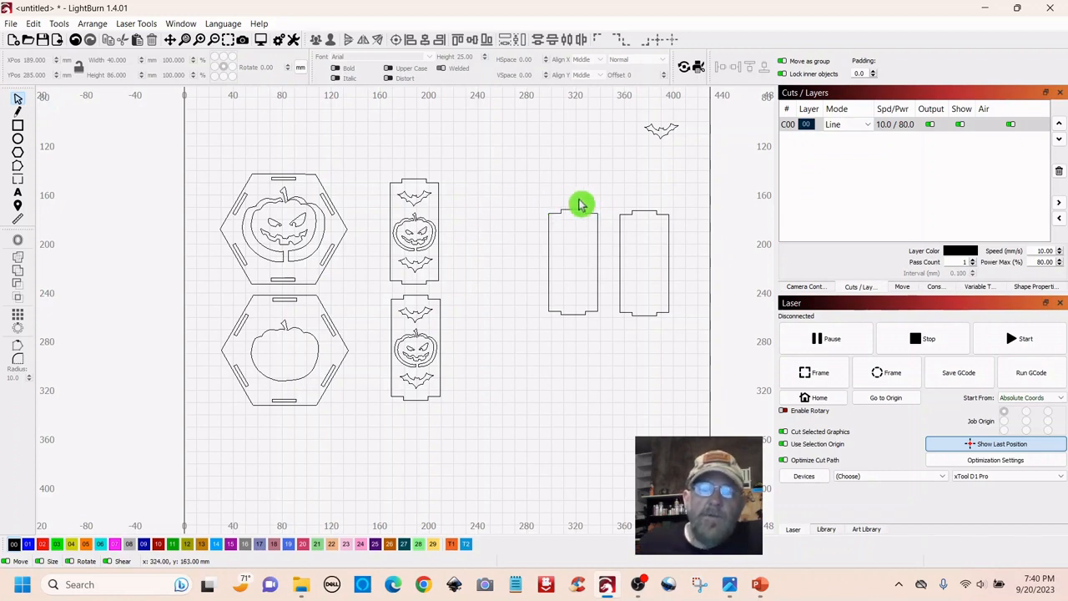
# Line up the two blank side panels in a row beside the upper pumpkin panel, with the outer one at X 327, Y 190
pyautogui.moveTo(594, 197); pyautogui.dragTo(539, 324)
pyautogui.moveTo(574, 266); pyautogui.dragTo(505, 239)
pyautogui.moveTo(669, 188); pyautogui.dragTo(586, 239)
pyautogui.click(464, 173)
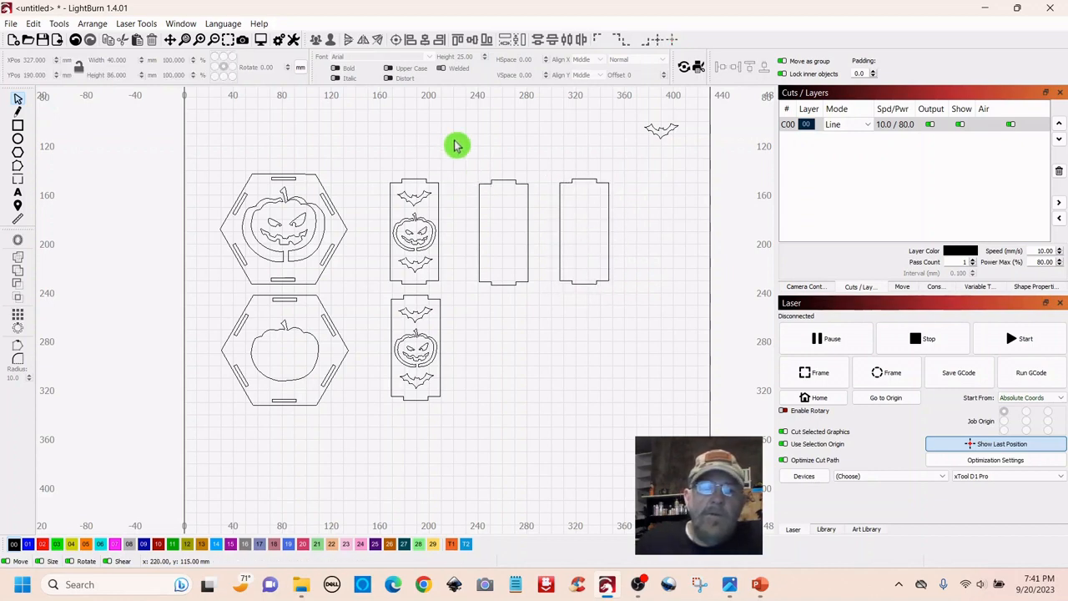
# Import ghost_plain.svg and shrink the ghost outline to about 127 mm wide below the lower hexagon
pyautogui.click(52, 42)
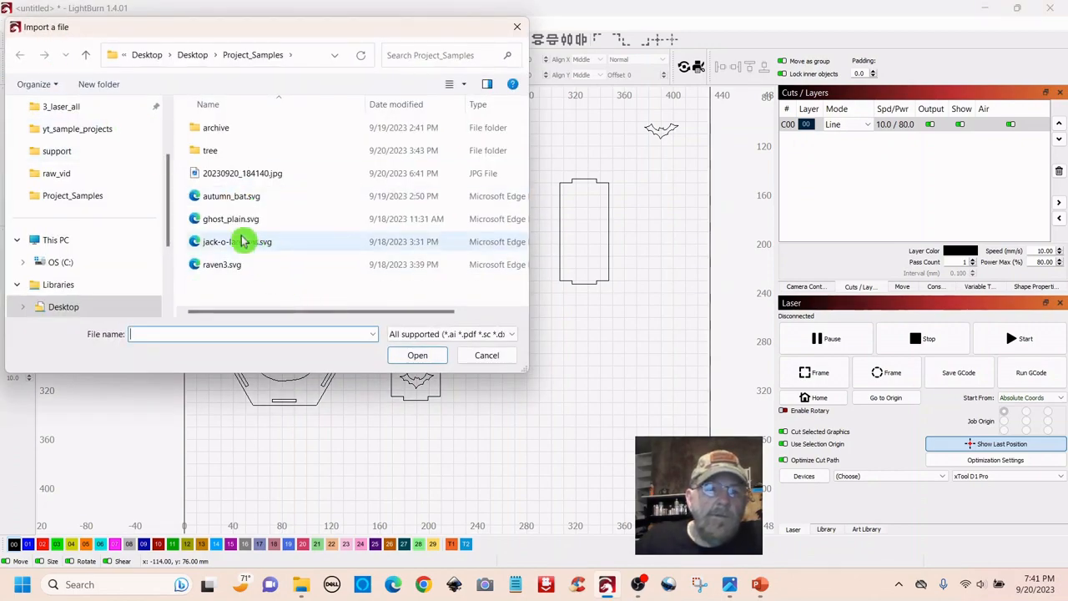
pyautogui.doubleClick(221, 218)
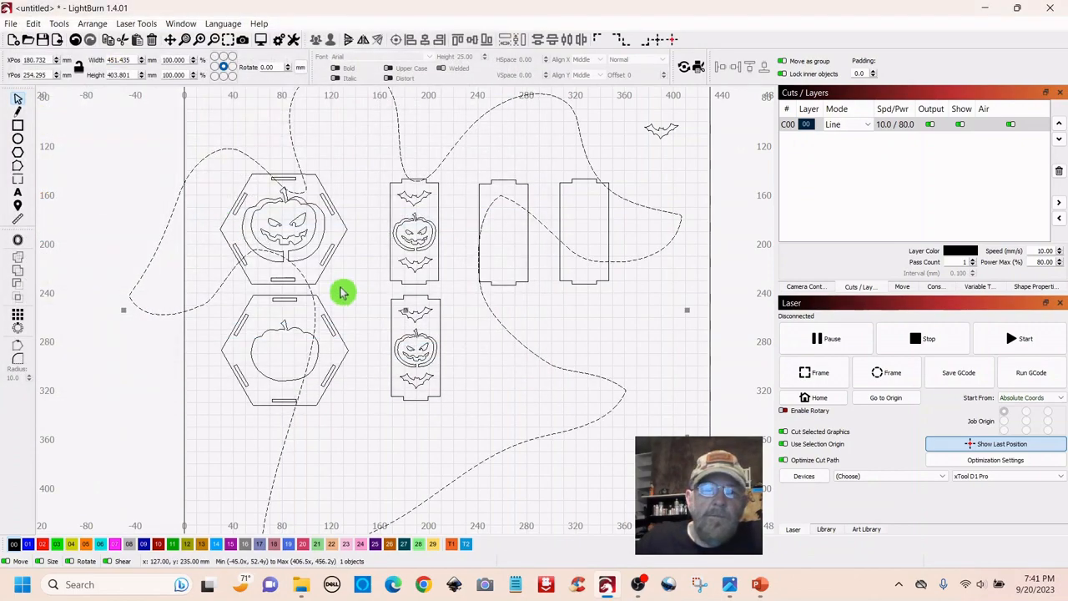
pyautogui.scroll(-4, 345, 291)
pyautogui.moveTo(499, 181); pyautogui.dragTo(323, 340)
pyautogui.scroll(3, 393, 373)
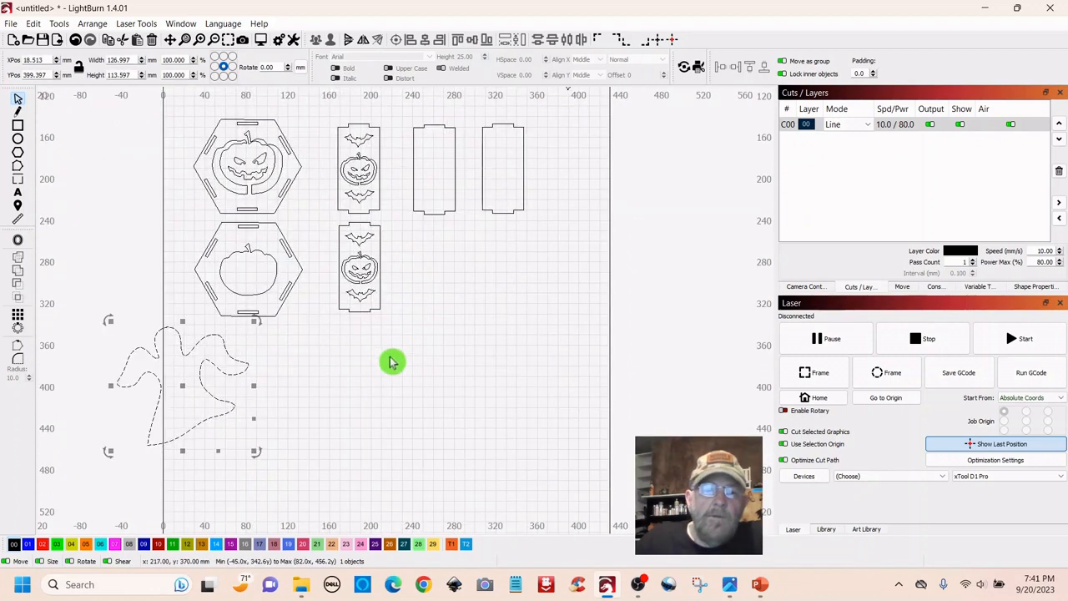
# Move the ghost below the two blank side panels and shrink it to about 49 mm wide
pyautogui.moveTo(197, 373); pyautogui.dragTo(506, 298)
pyautogui.moveTo(579, 162); pyautogui.dragTo(553, 245)
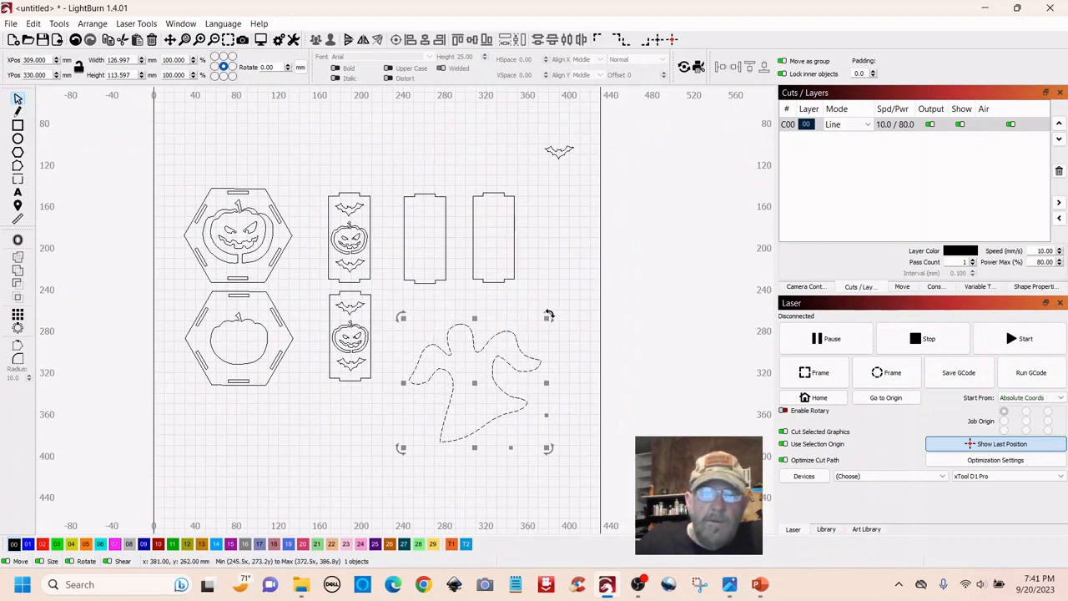
pyautogui.moveTo(548, 317); pyautogui.dragTo(446, 387)
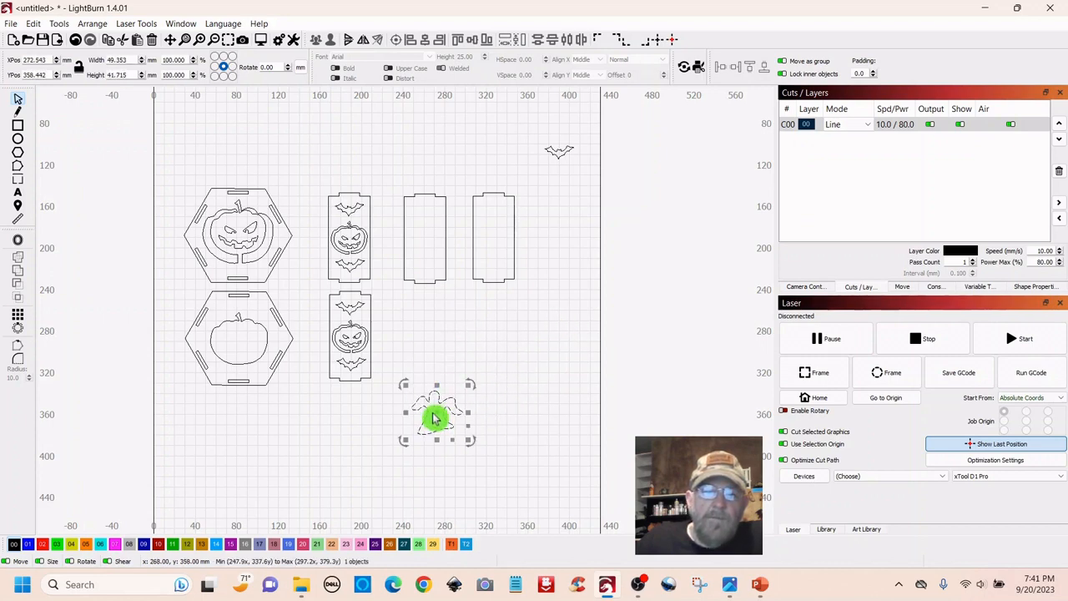
pyautogui.click(437, 420)
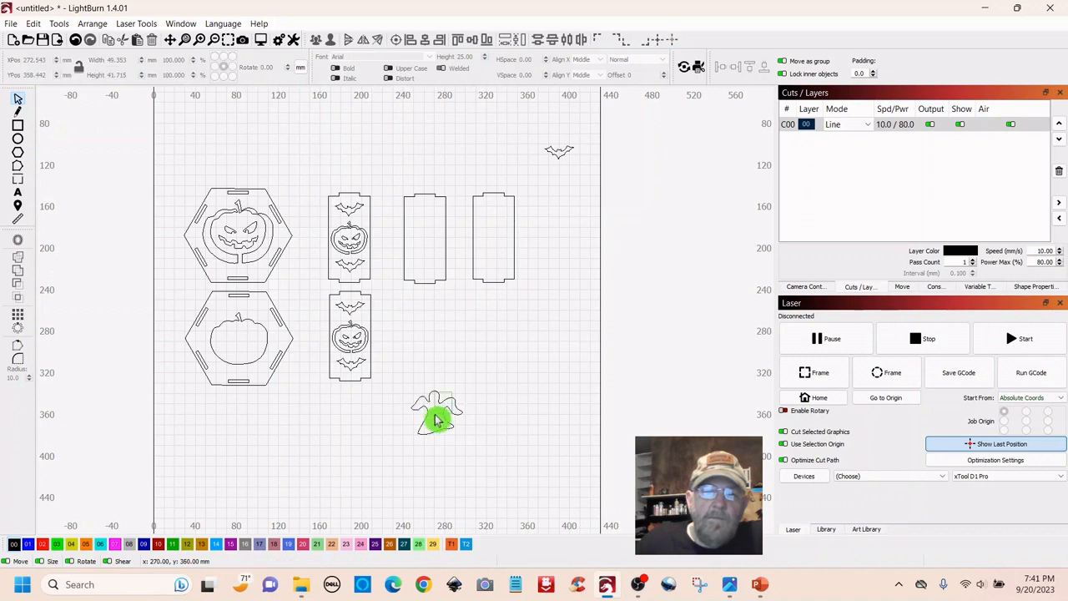
# Place the ghost inside the inner blank side panel, resize it to about 32 by 43 mm, and centre it at X 261, Y 191
pyautogui.click(436, 423)
pyautogui.moveTo(436, 423); pyautogui.dragTo(445, 236)
pyautogui.click(426, 229)
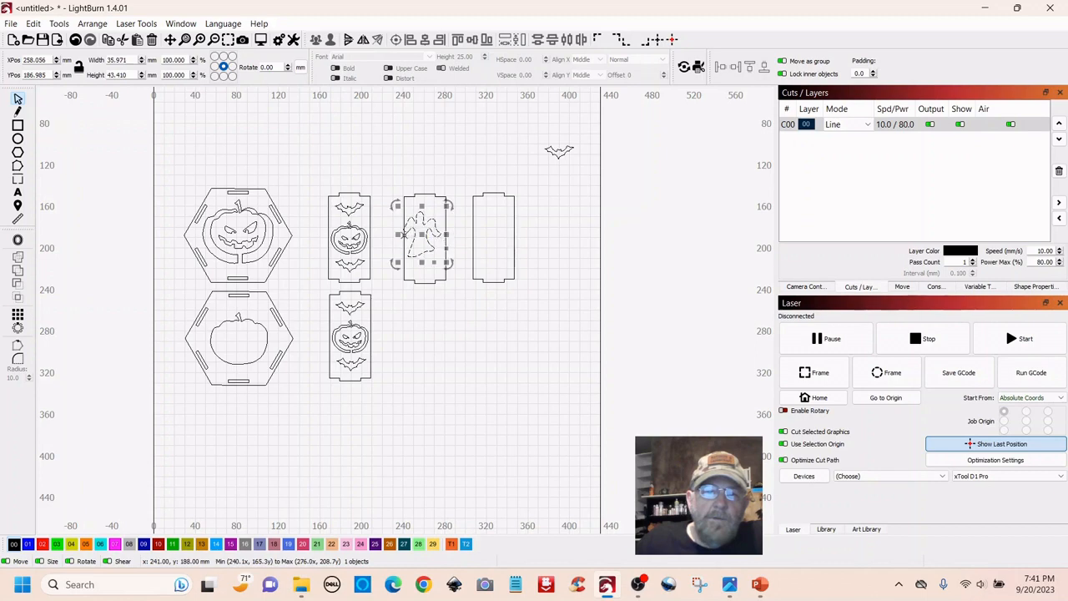
pyautogui.press('Escape')
pyautogui.click(403, 236)
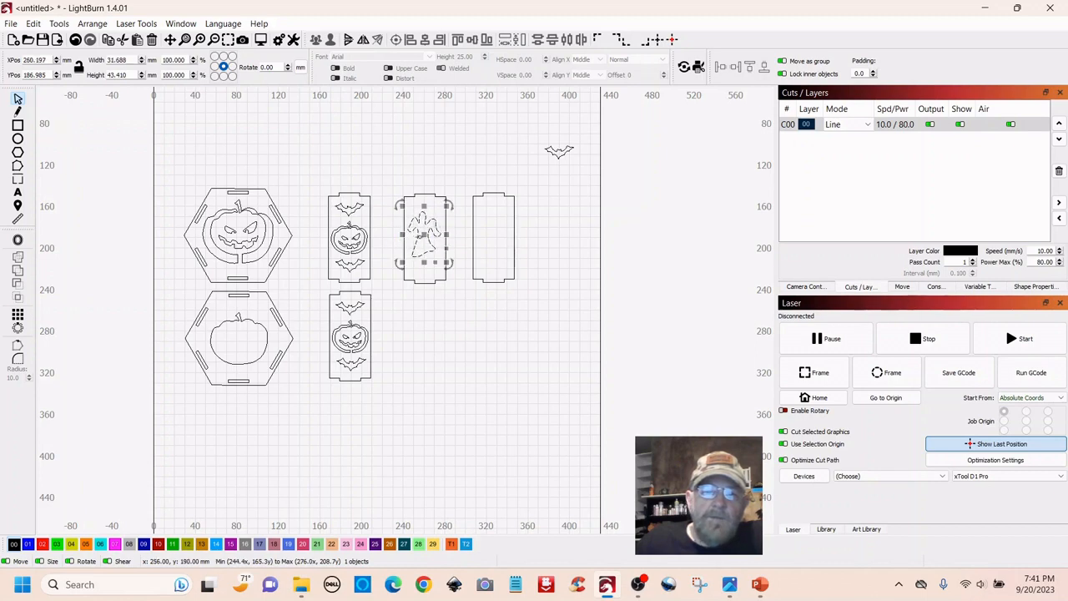
pyautogui.moveTo(424, 238); pyautogui.dragTo(427, 247)
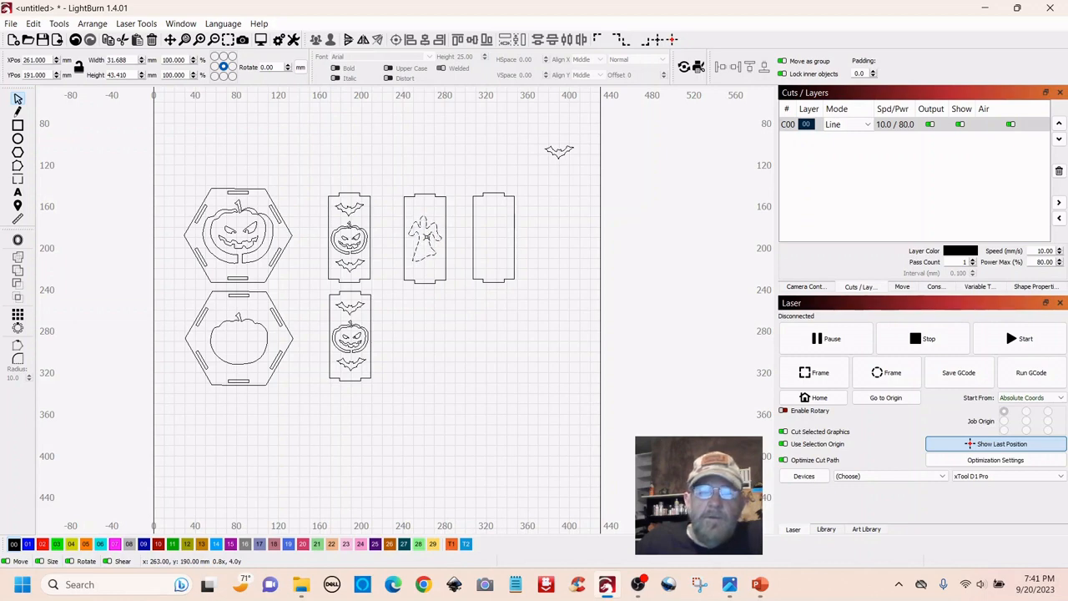
pyautogui.moveTo(426, 238); pyautogui.dragTo(426, 238)
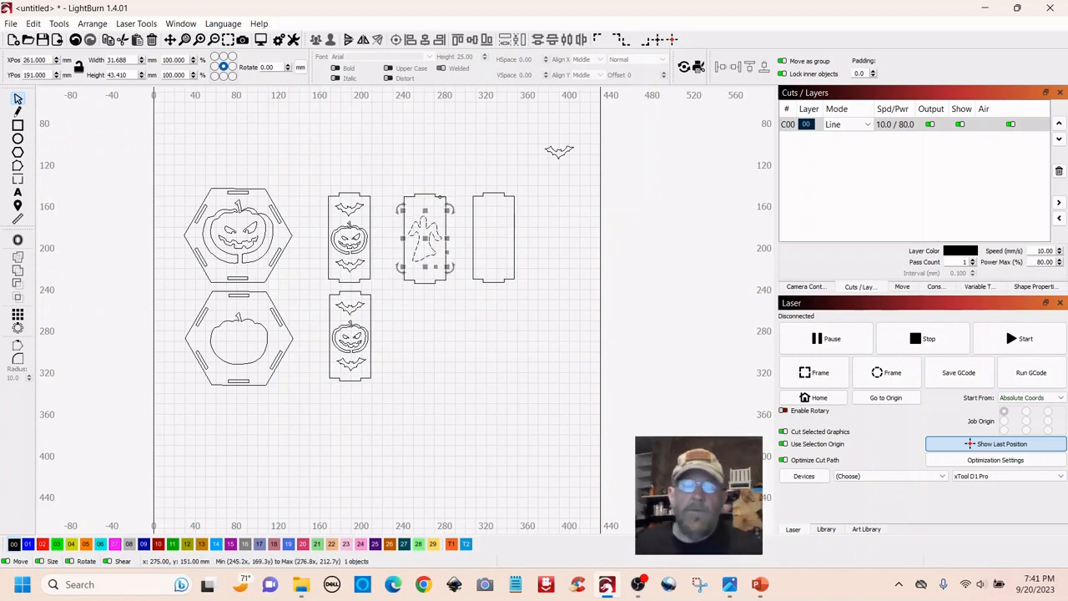
pyautogui.keyDown('shift'); pyautogui.click(438, 197); pyautogui.keyUp('shift')
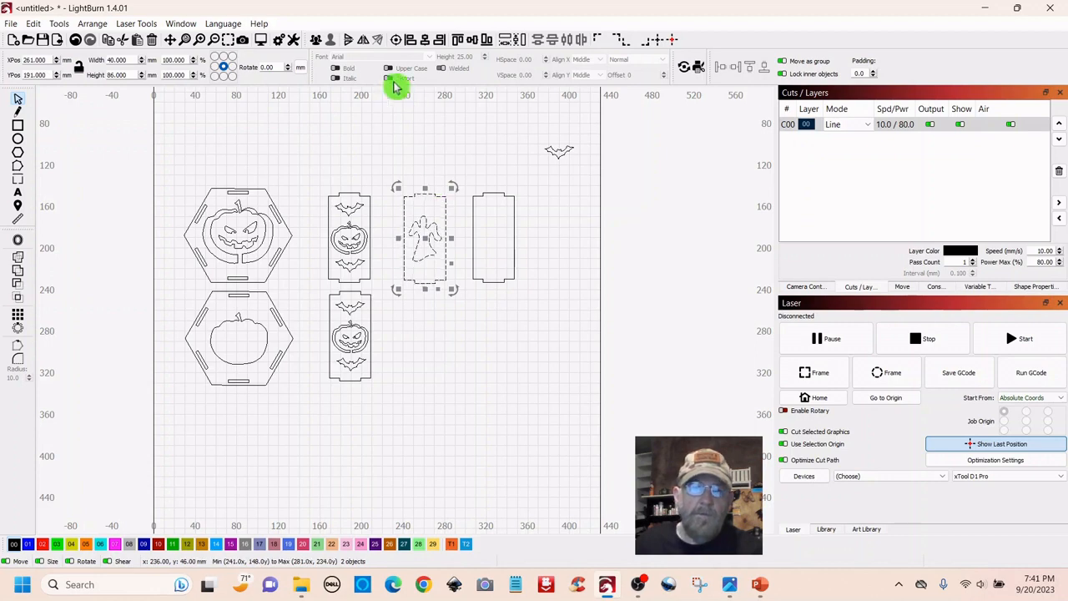
pyautogui.click(398, 43)
pyautogui.click(434, 133)
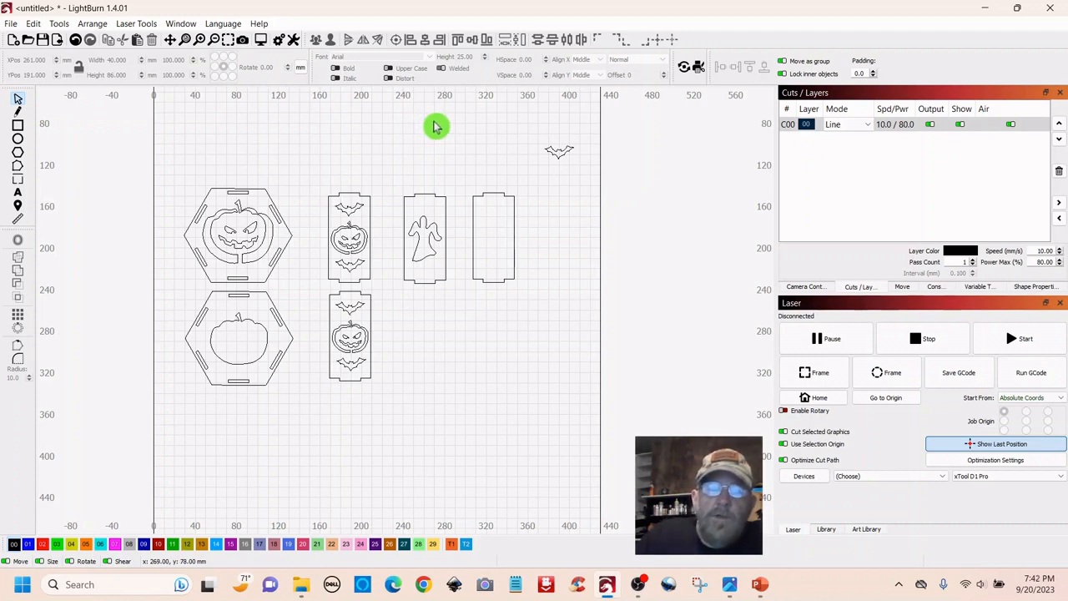
# Duplicate the ghost and place the copy beyond the outer blank side panel at X 388, Y 184
pyautogui.scroll(3, 484, 147)
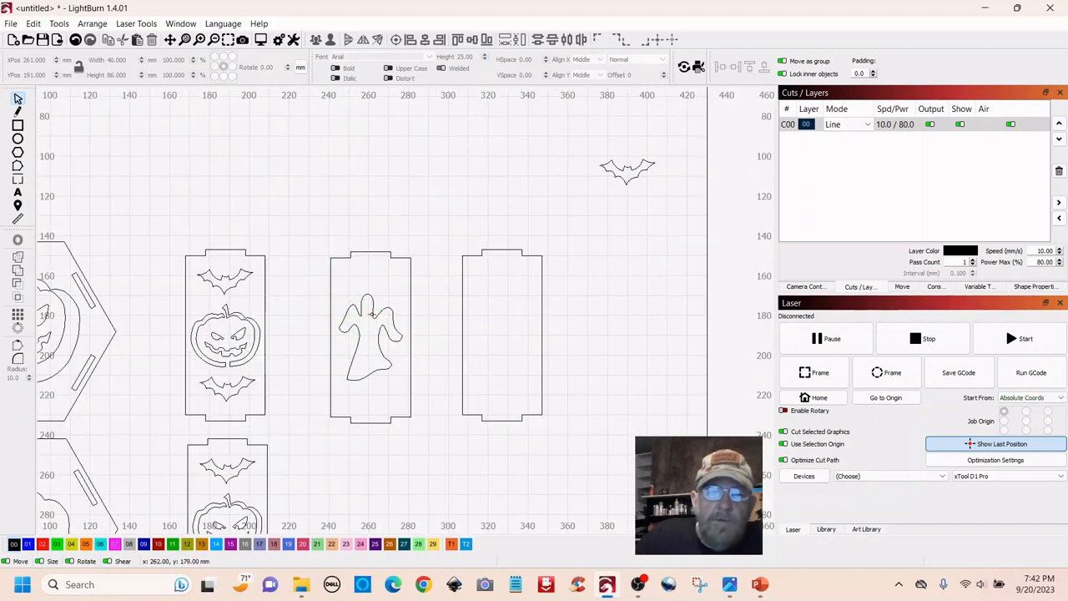
pyautogui.rightClick(371, 312)
pyautogui.press('Escape')
pyautogui.click(370, 297)
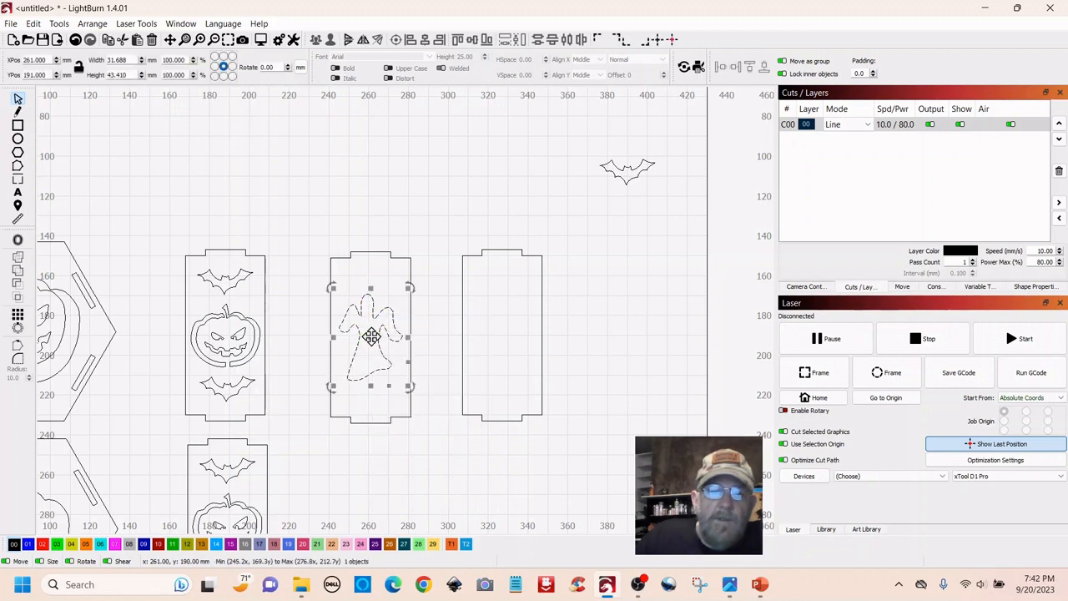
pyautogui.rightClick(371, 337)
pyautogui.click(404, 390)
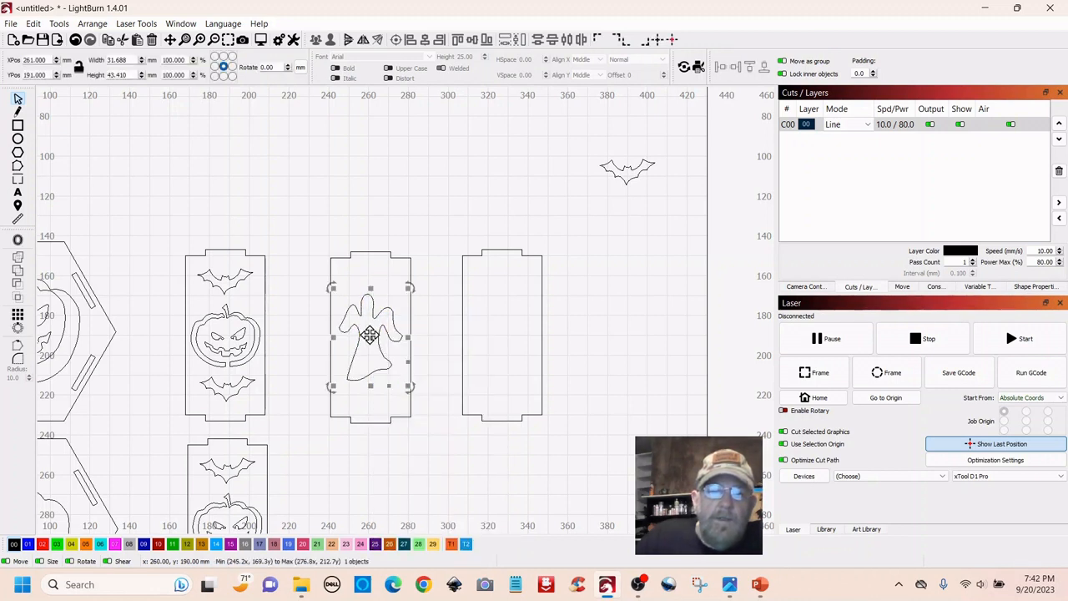
pyautogui.moveTo(371, 336); pyautogui.dragTo(625, 327)
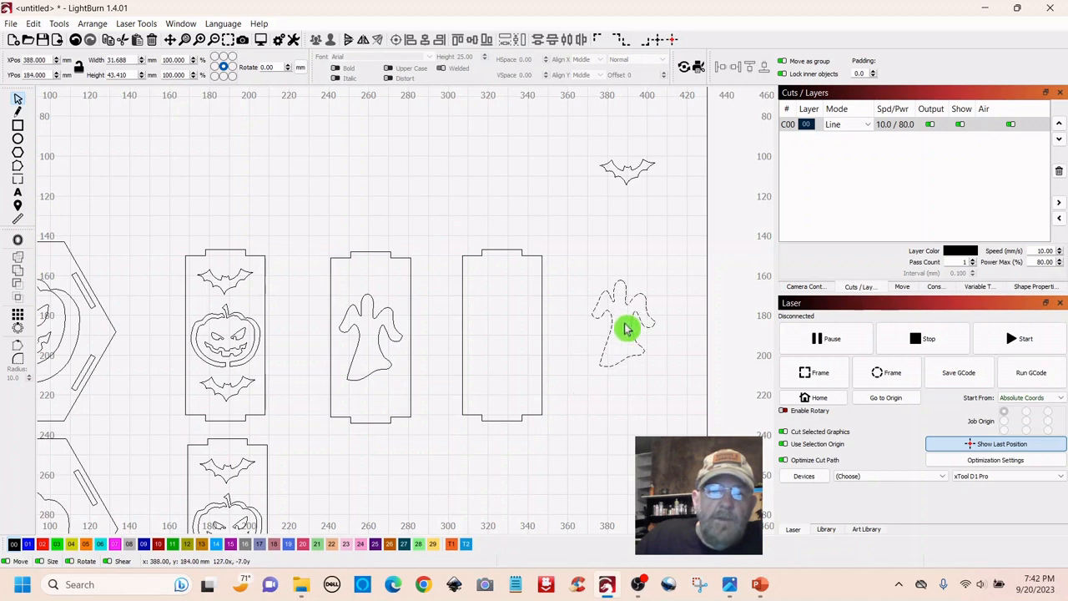
pyautogui.click(409, 207)
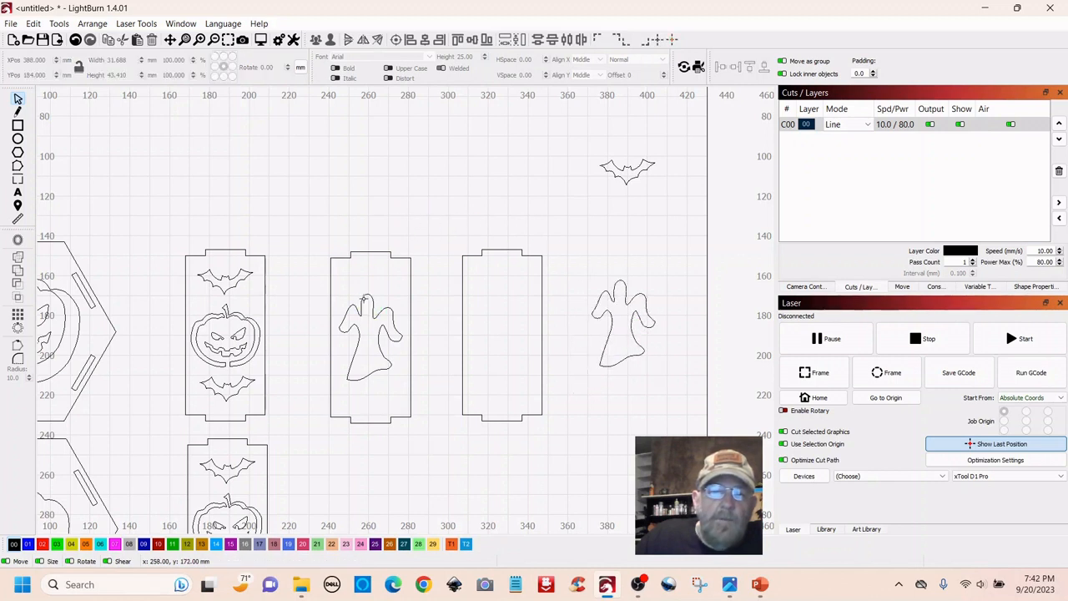
# Subtract the ghost from its side panel using Boolean Subtract
pyautogui.click(391, 256)
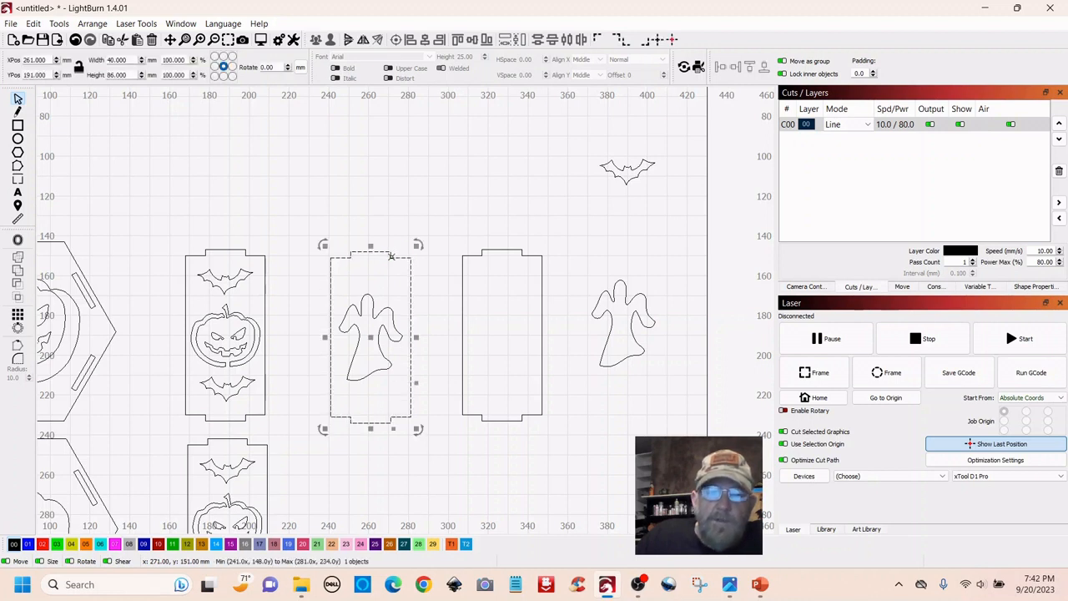
pyautogui.keyDown('shift'); pyautogui.click(367, 297); pyautogui.keyUp('shift')
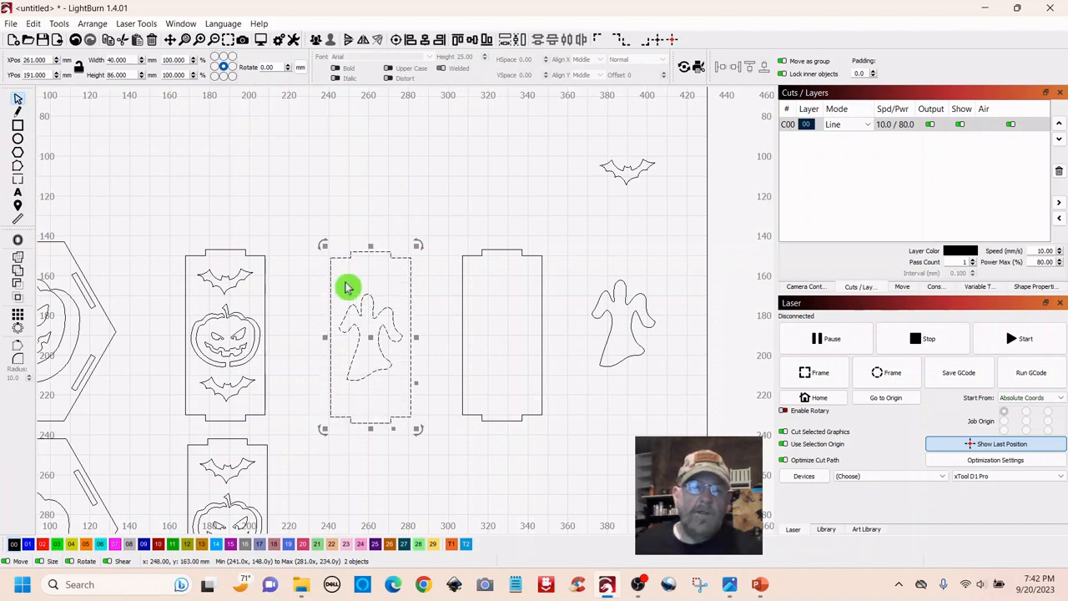
pyautogui.click(18, 286)
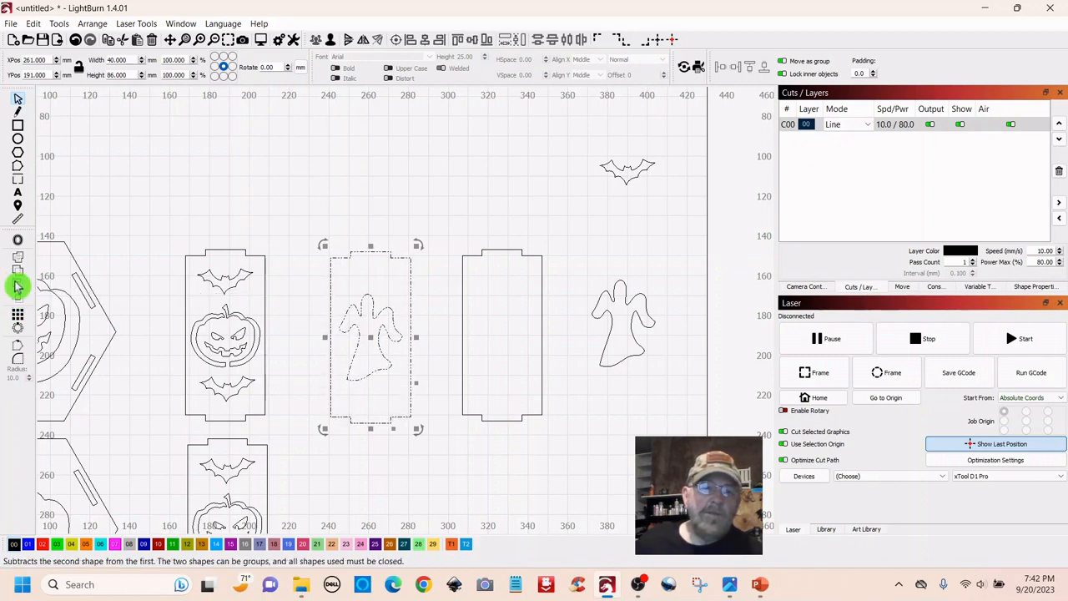
pyautogui.click(407, 175)
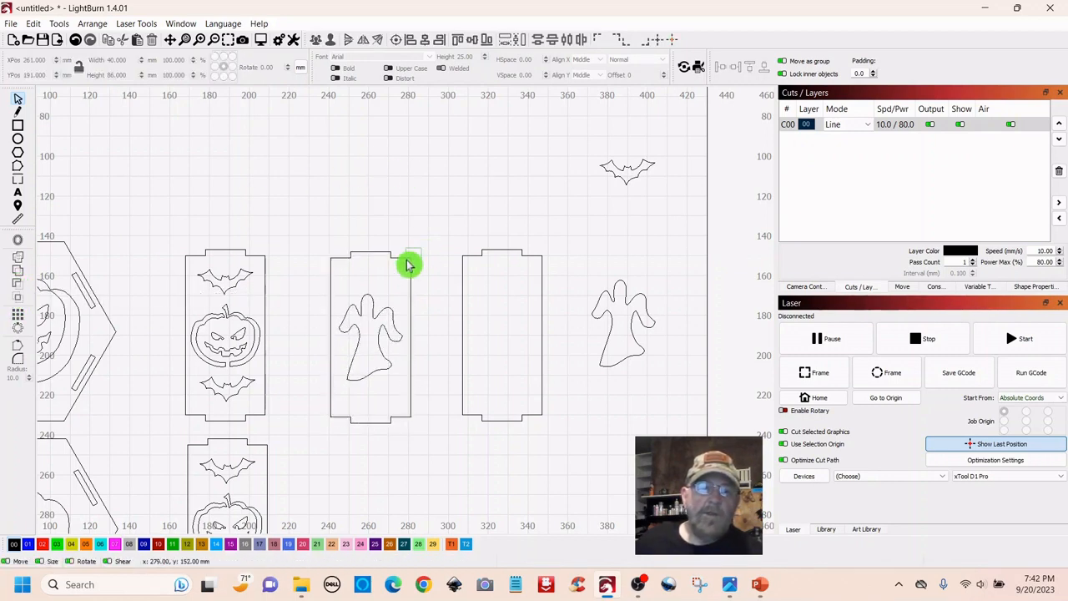
pyautogui.click(407, 265)
pyautogui.click(429, 186)
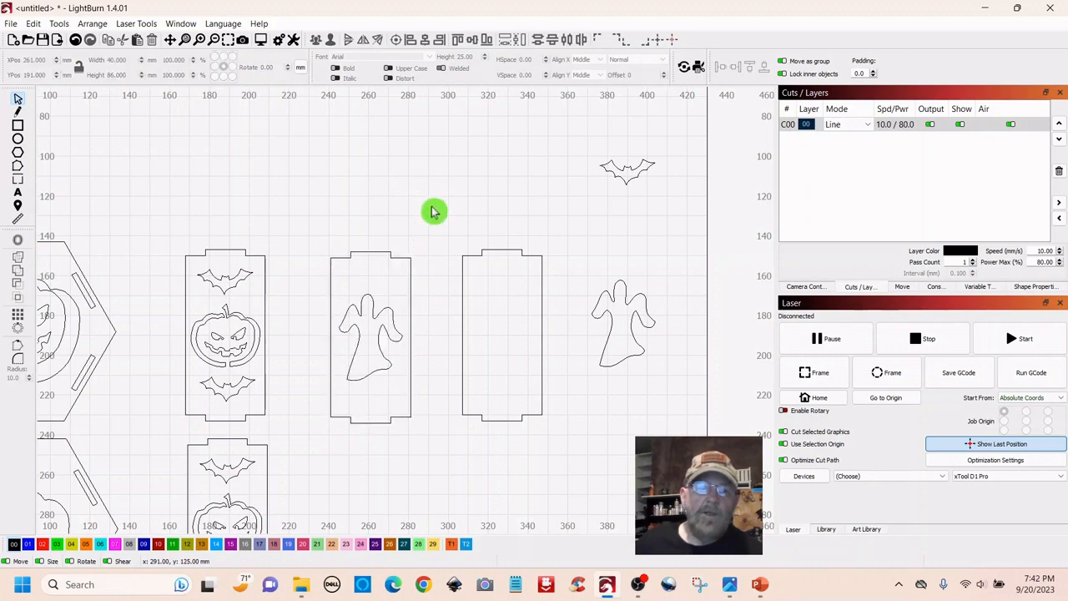
# Preview the cut of the ghost side panel on its own
pyautogui.click(394, 284)
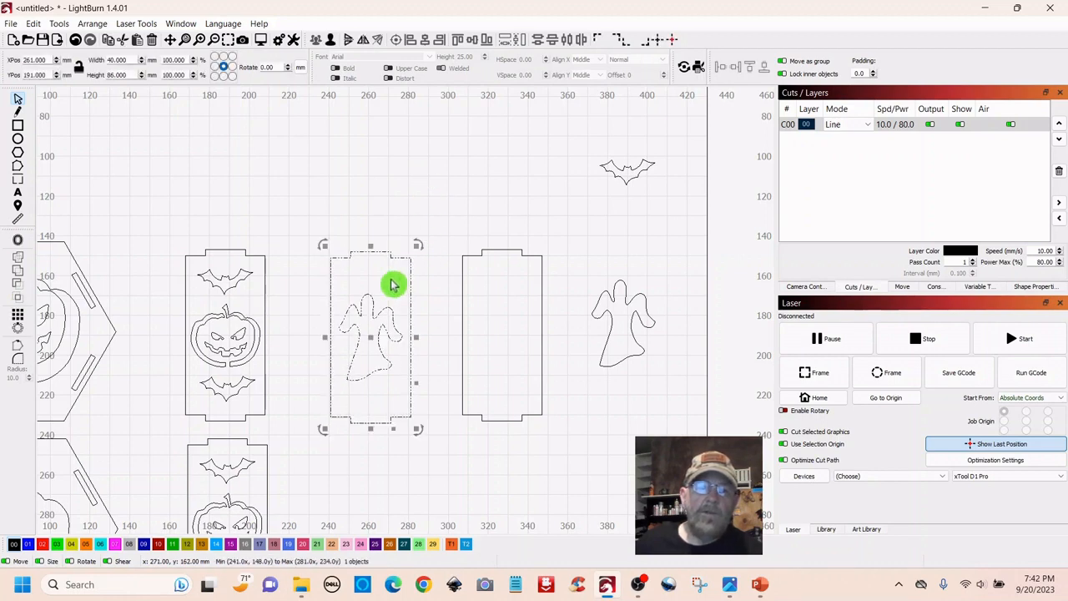
pyautogui.click(261, 40)
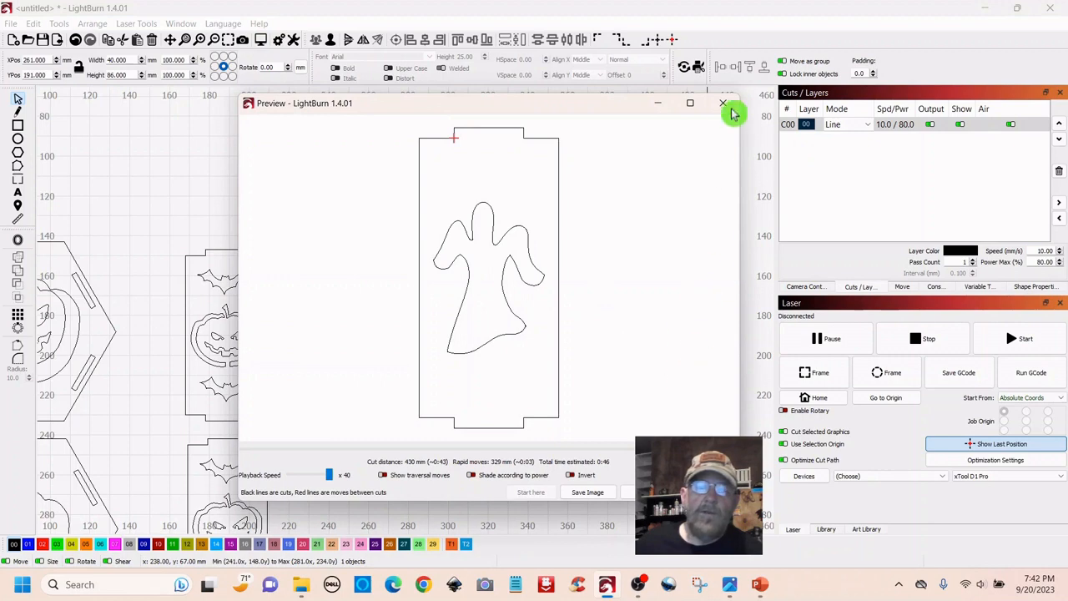
pyautogui.click(723, 104)
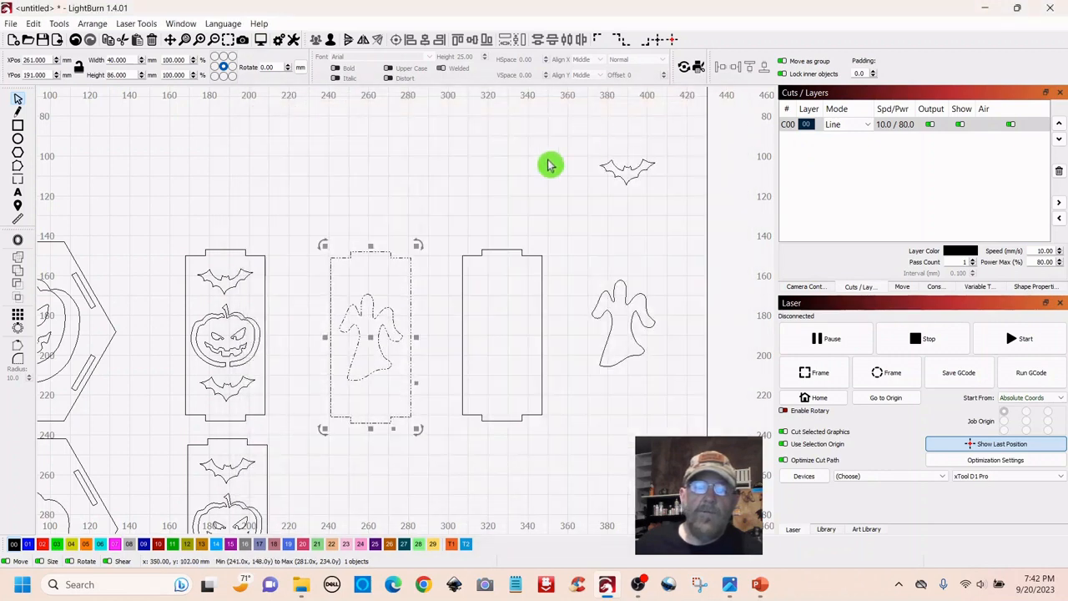
pyautogui.click(359, 174)
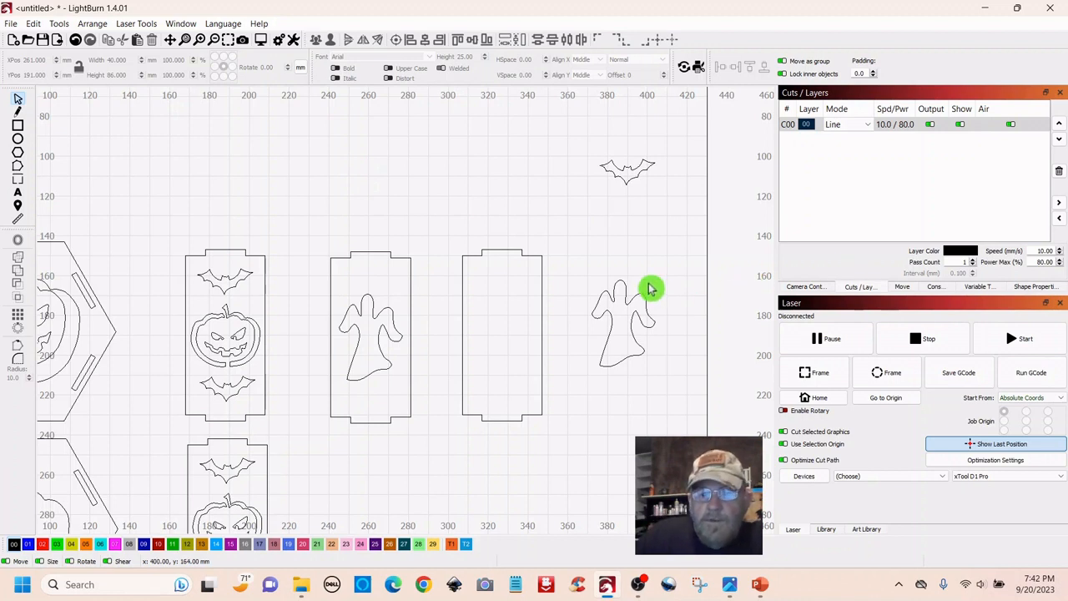
# Nest the spare ghost inside the side panel's ghost cutout, resized to about 28 by 41 mm and offset to overlap its edge
pyautogui.moveTo(651, 284); pyautogui.dragTo(589, 386)
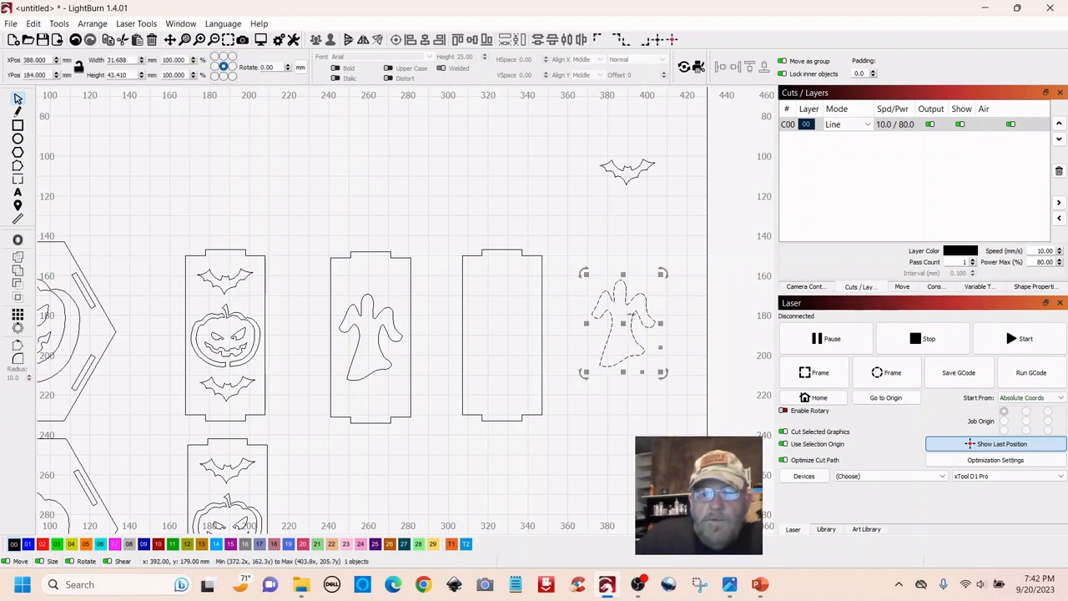
pyautogui.moveTo(658, 276); pyautogui.dragTo(369, 344)
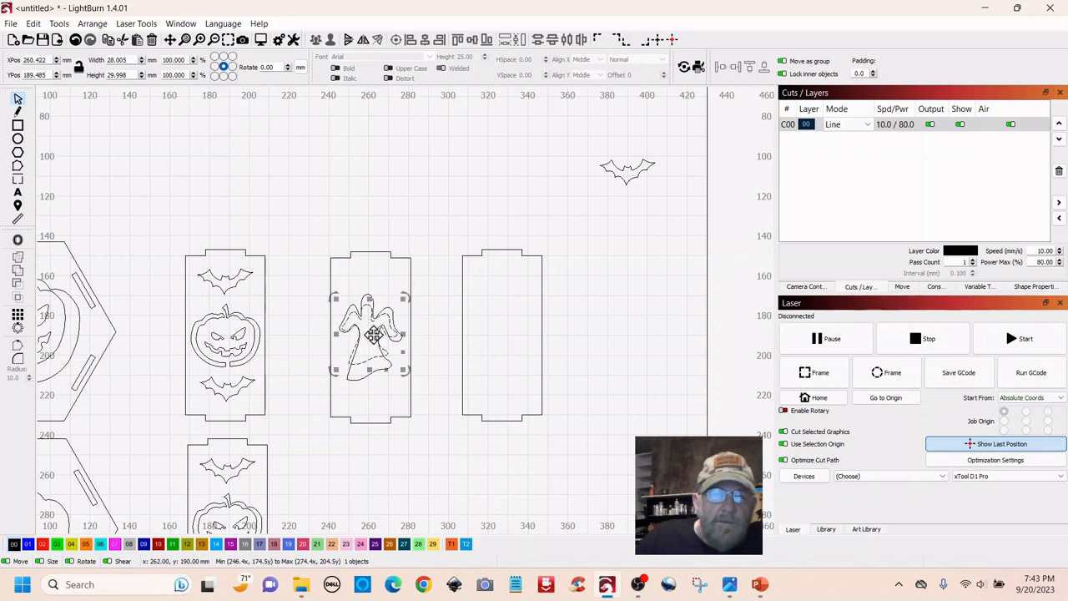
pyautogui.moveTo(372, 335); pyautogui.dragTo(374, 340)
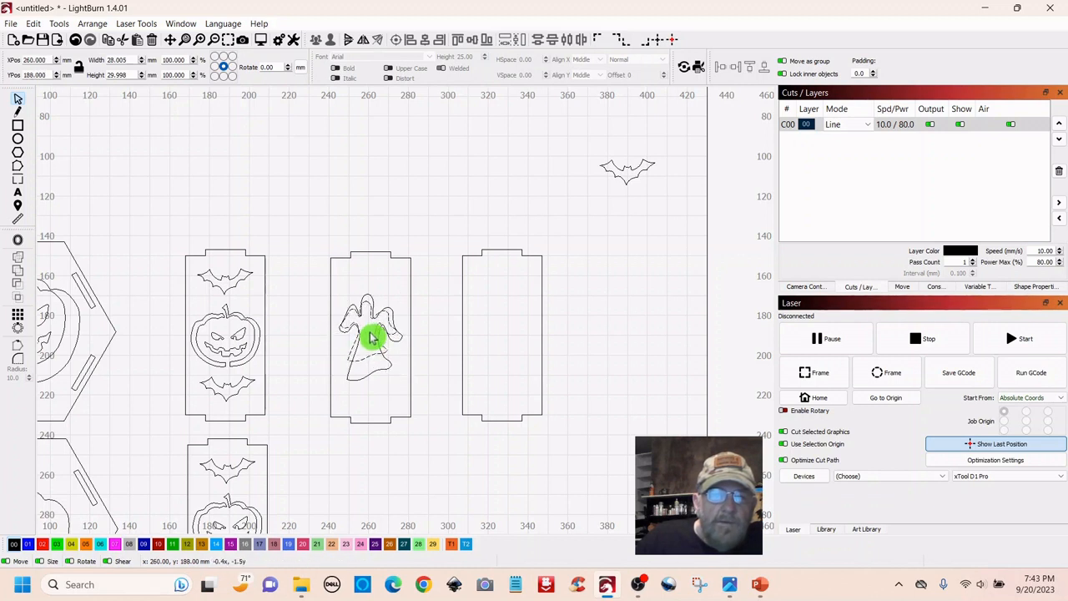
pyautogui.moveTo(372, 336); pyautogui.dragTo(373, 335)
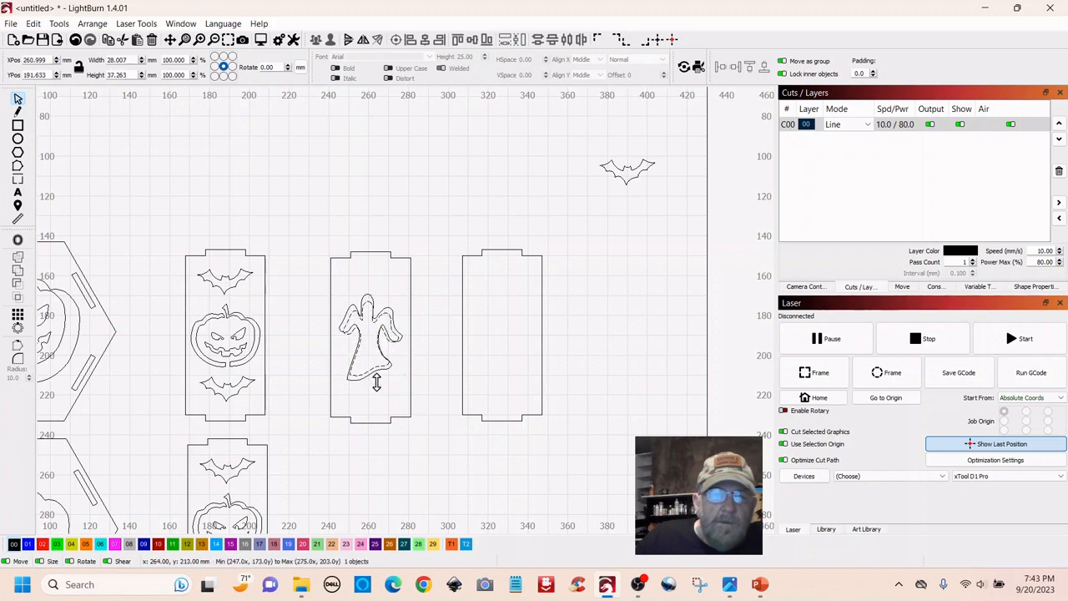
pyautogui.click(404, 349)
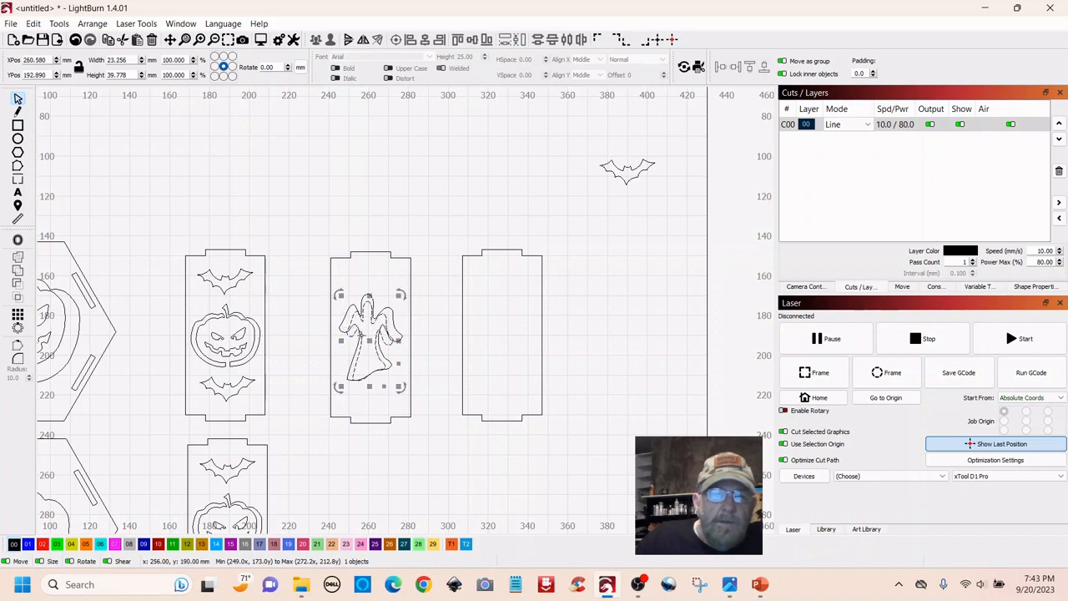
pyautogui.moveTo(368, 341); pyautogui.dragTo(371, 344)
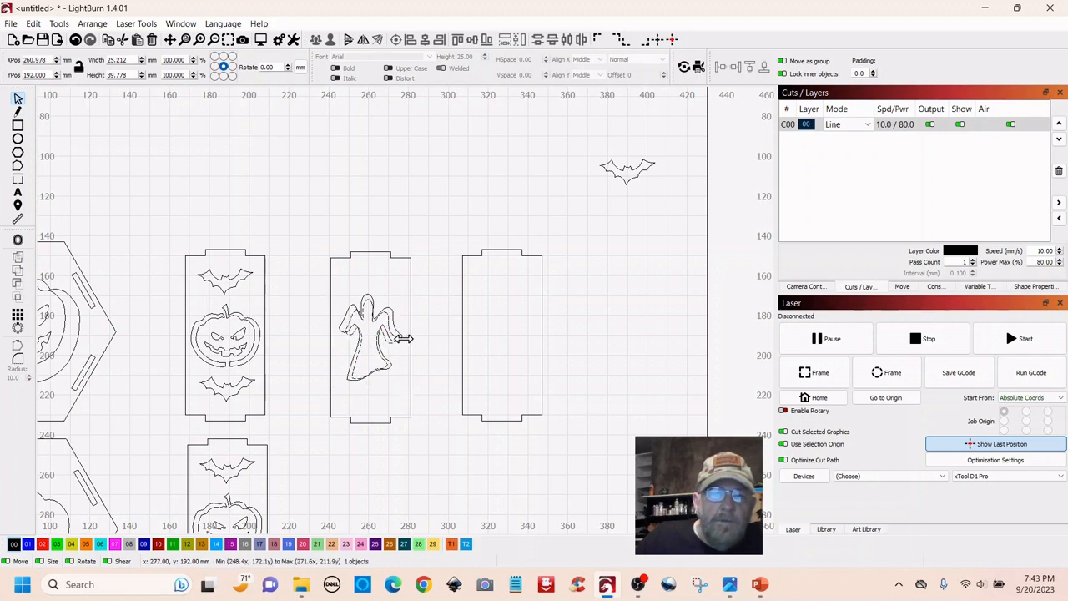
pyautogui.click(359, 336)
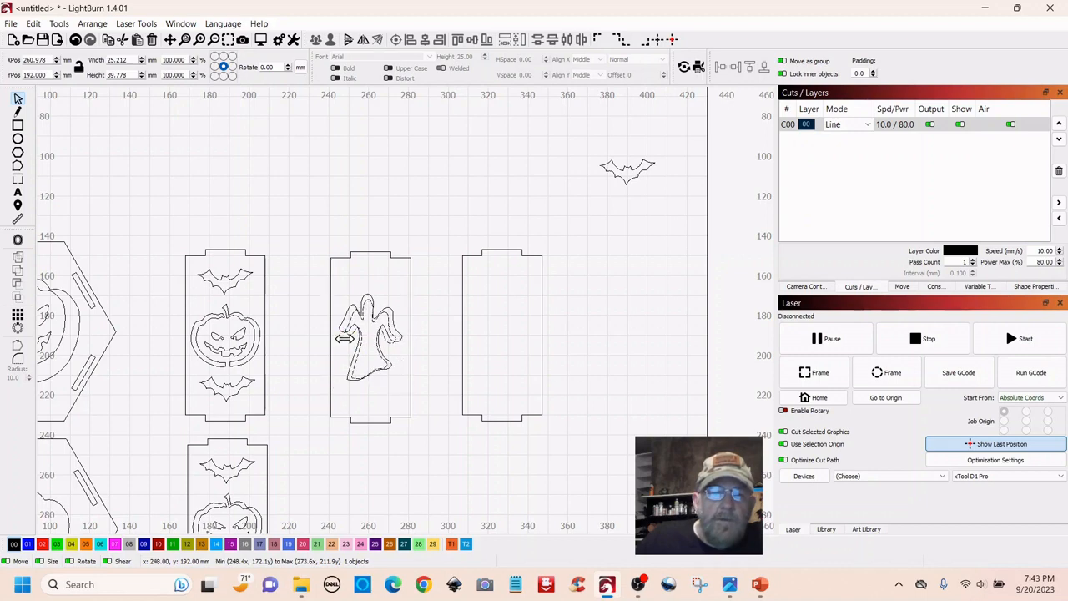
pyautogui.moveTo(344, 338); pyautogui.dragTo(342, 337)
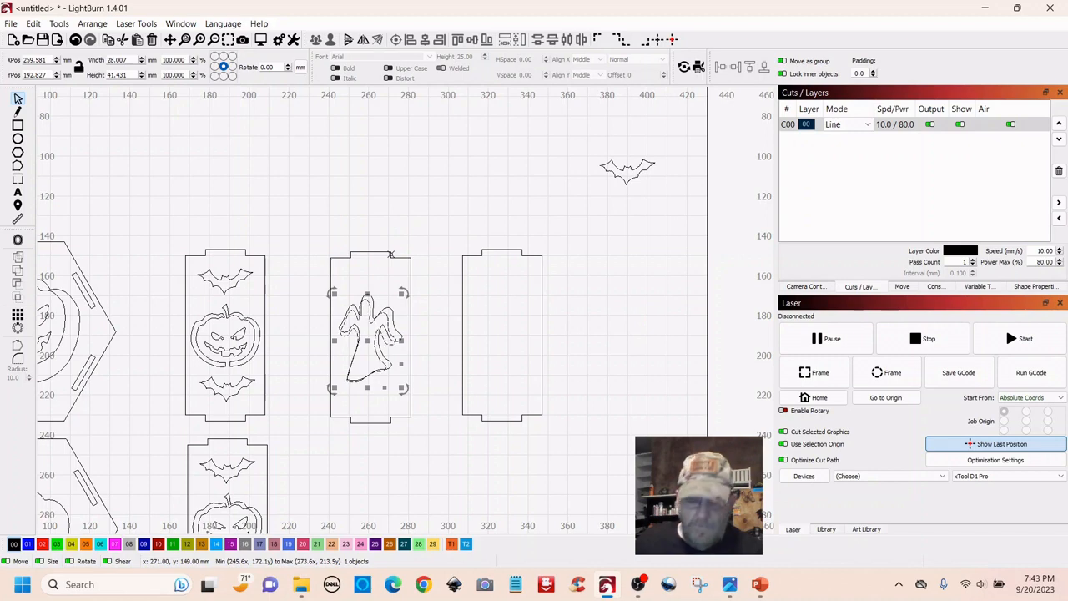
# Join the smaller inner ghost to the ghost side panel using Boolean Union
pyautogui.keyDown('shift'); pyautogui.click(389, 254); pyautogui.keyUp('shift')
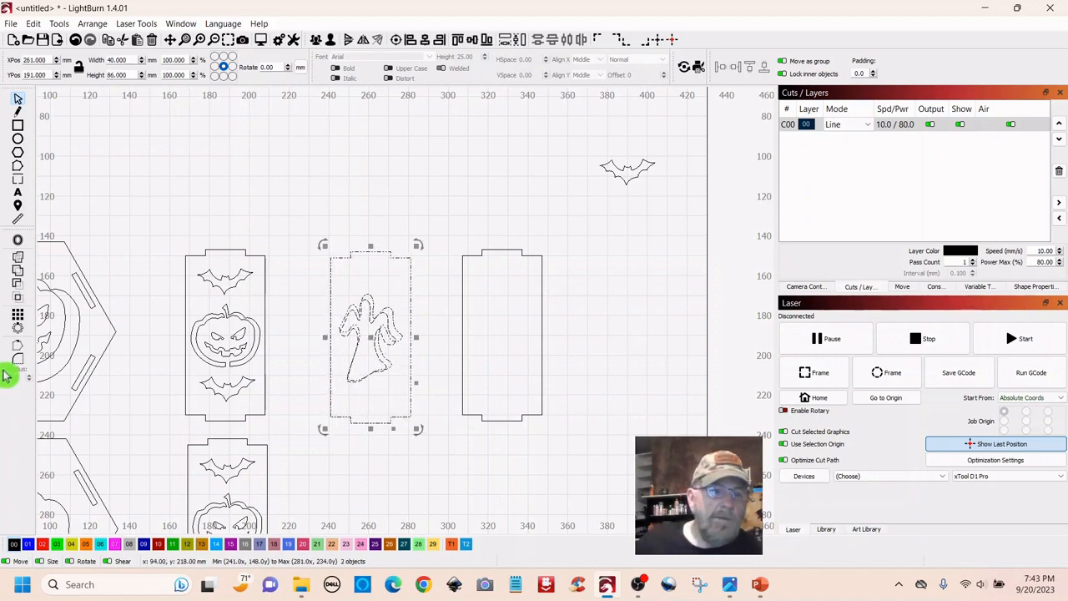
pyautogui.click(19, 276)
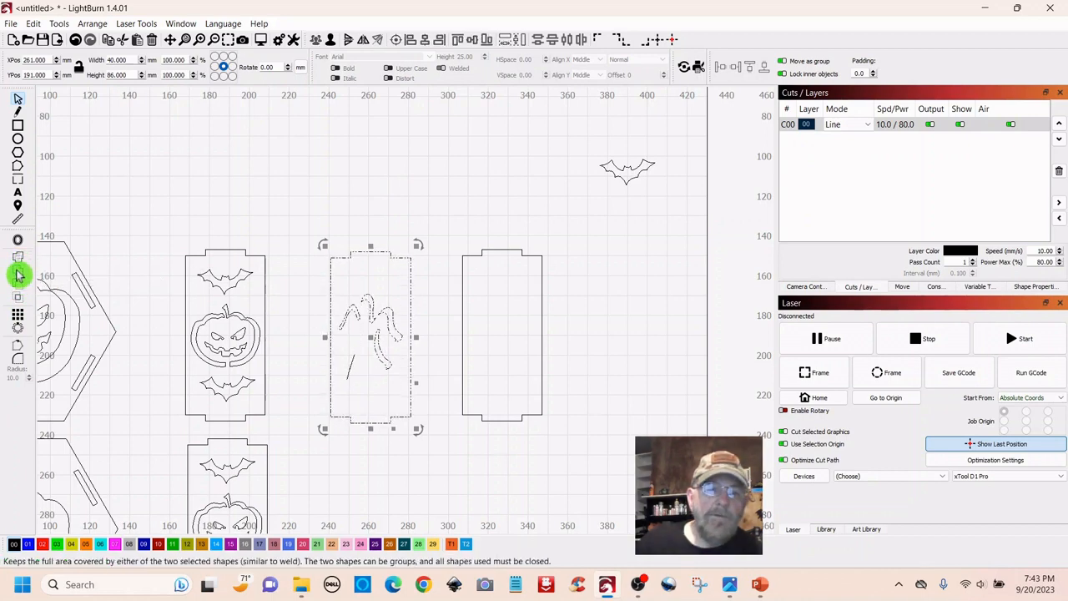
pyautogui.click(163, 194)
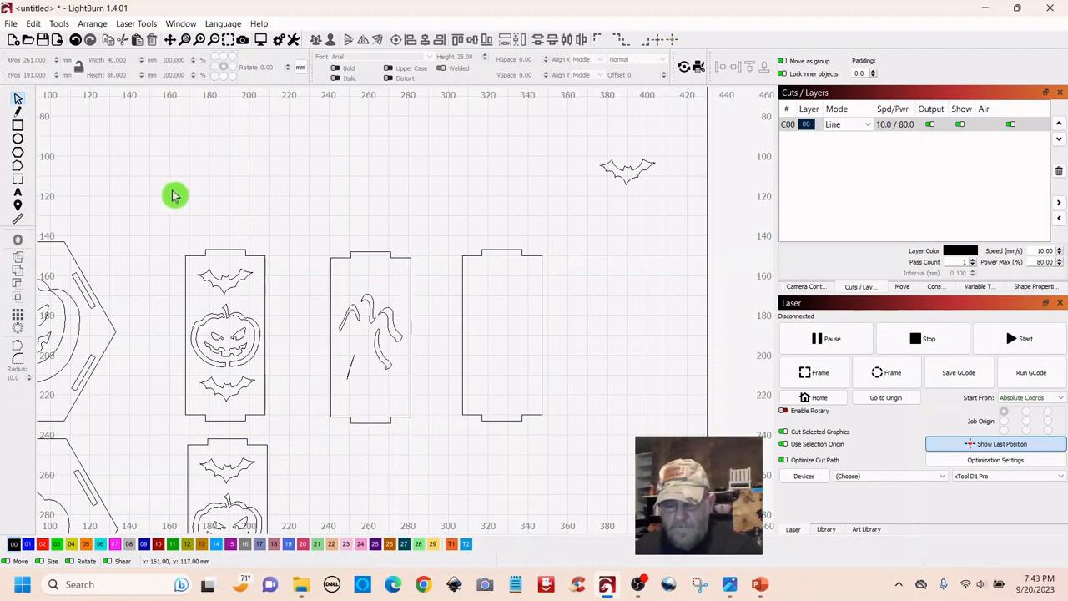
pyautogui.hotkey('ctrl', 'z')
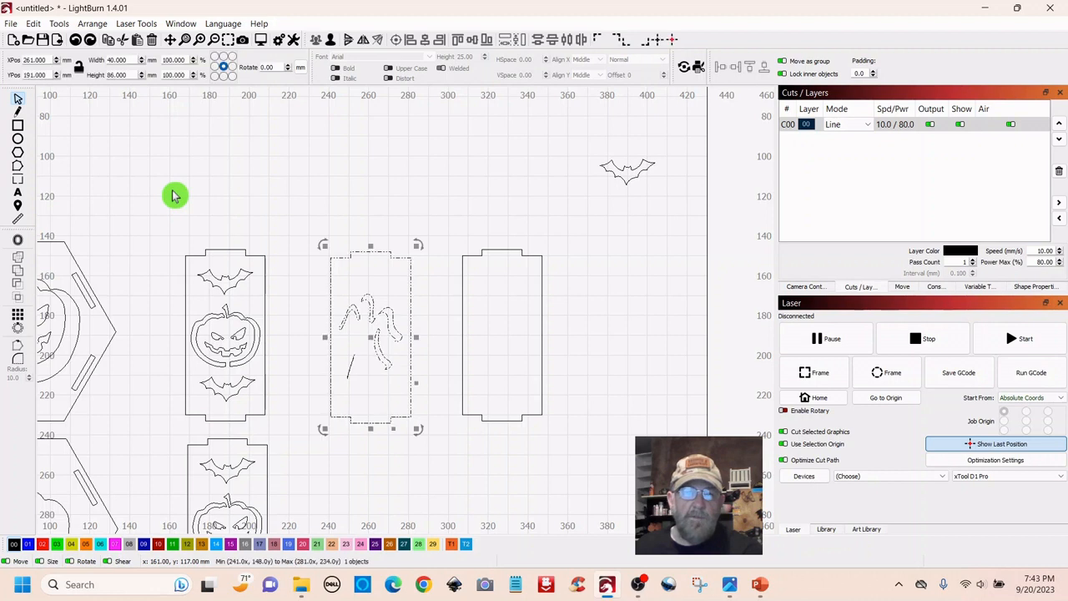
# Undo the trial Boolean joins of the inner ghost and the ghost side panel
pyautogui.hotkey('ctrl', 'z')
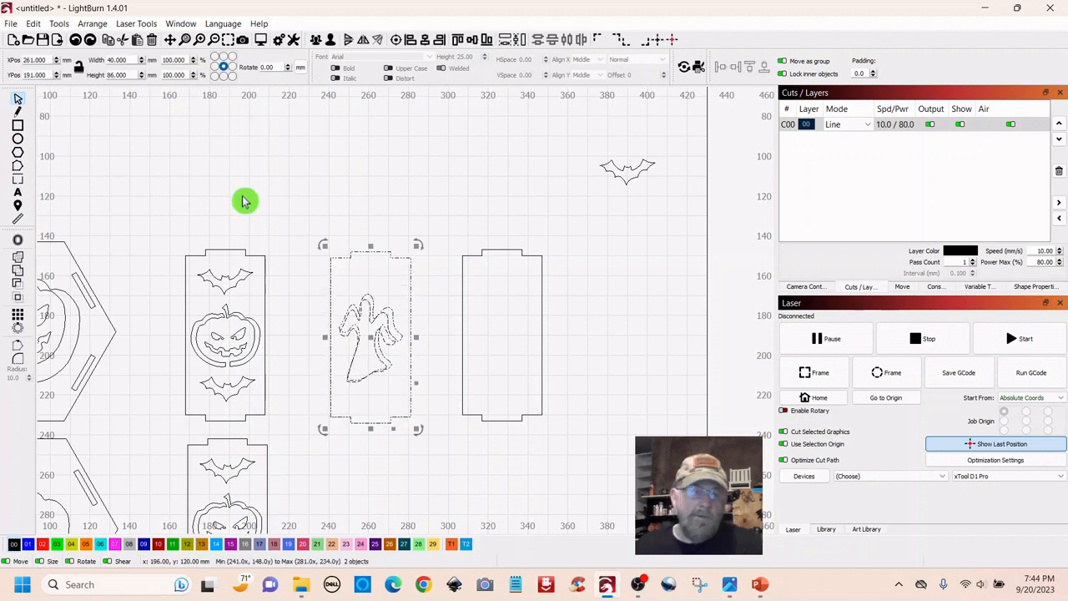
pyautogui.press('Escape')
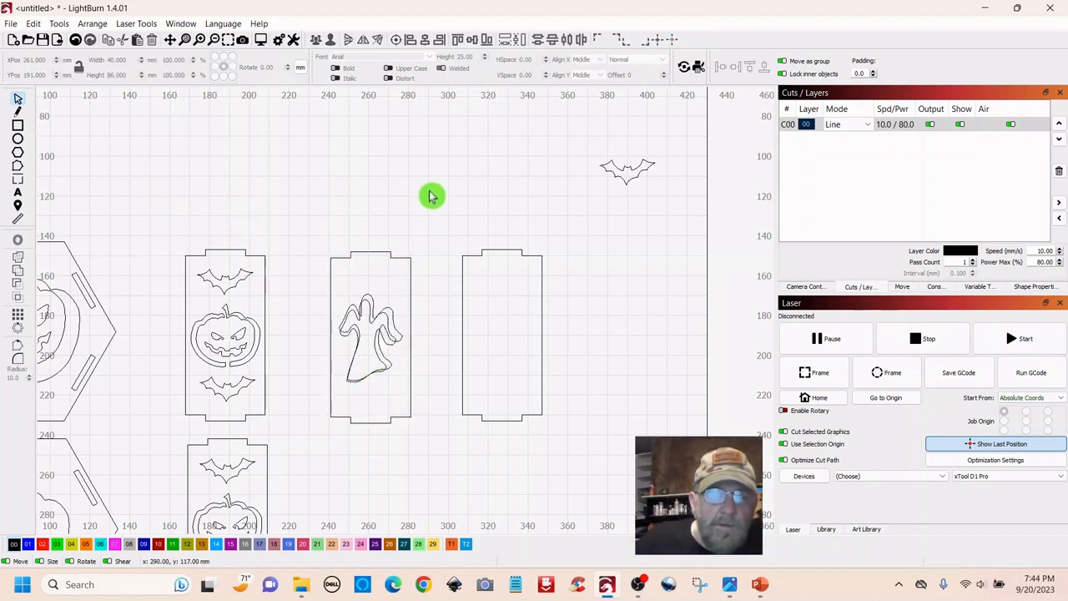
pyautogui.click(363, 331)
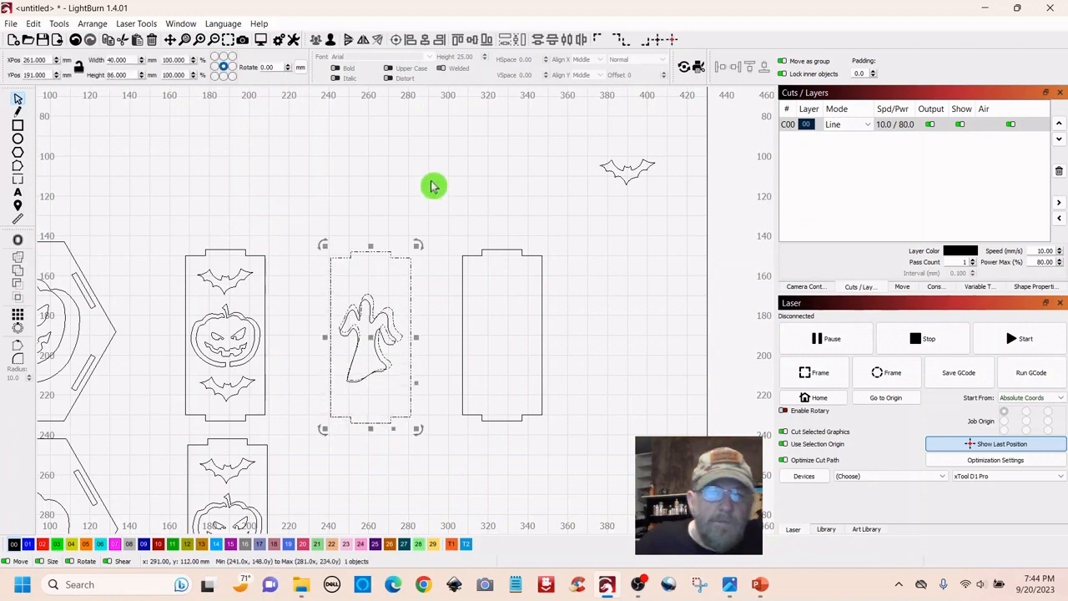
pyautogui.hotkey('ctrl', 'z')
pyautogui.hotkey('ctrl', 'z')
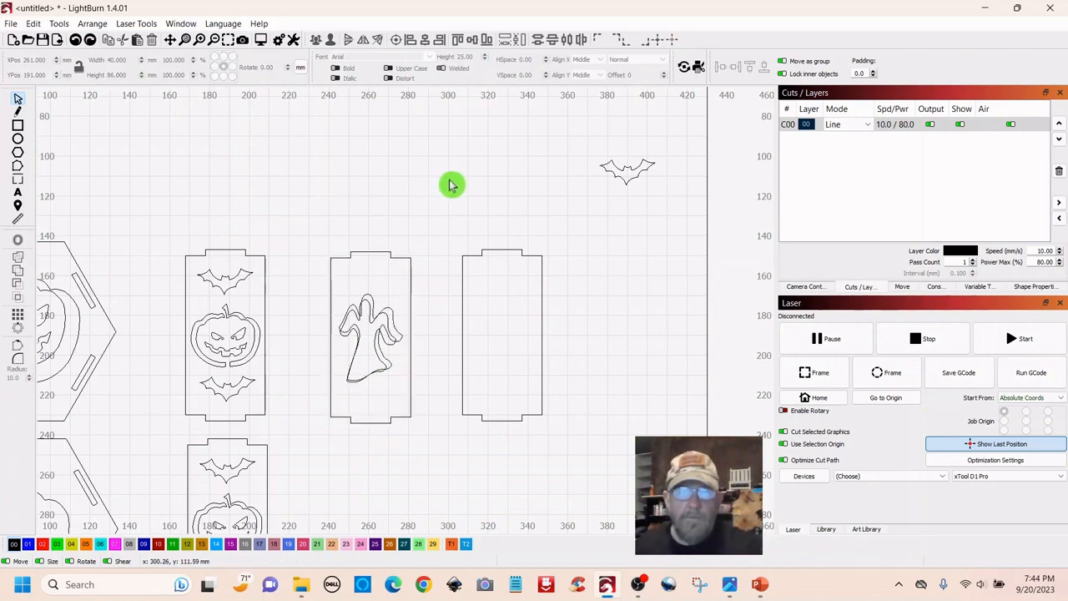
pyautogui.hotkey('ctrl', 'z')
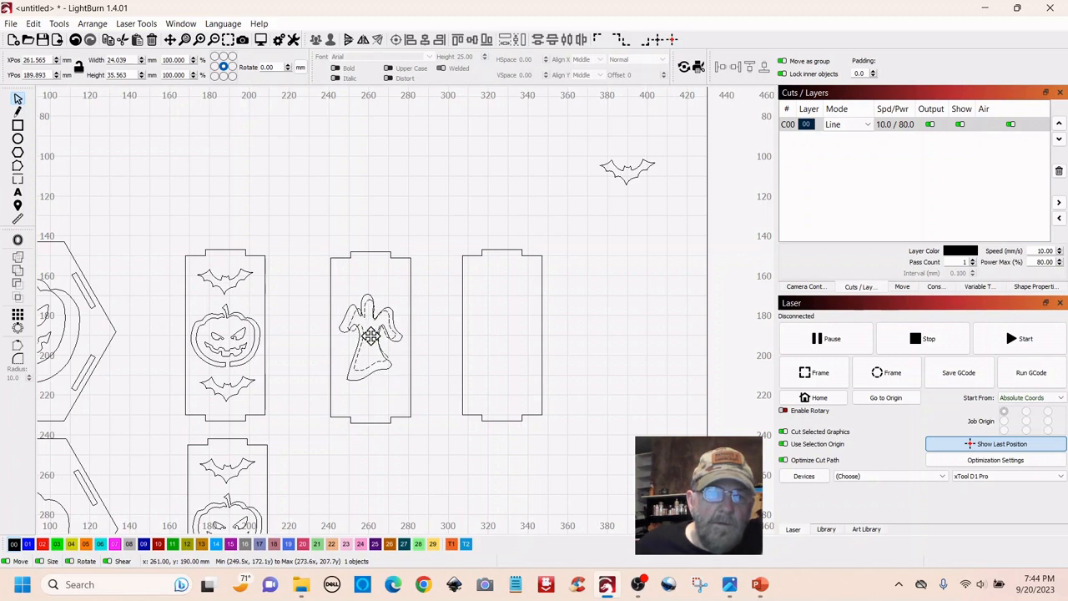
# Resize the inner ghost to about 21 by 36 mm overlapping the cutout's edges, and join it to the side panel with Boolean Union
pyautogui.moveTo(370, 335); pyautogui.dragTo(369, 336)
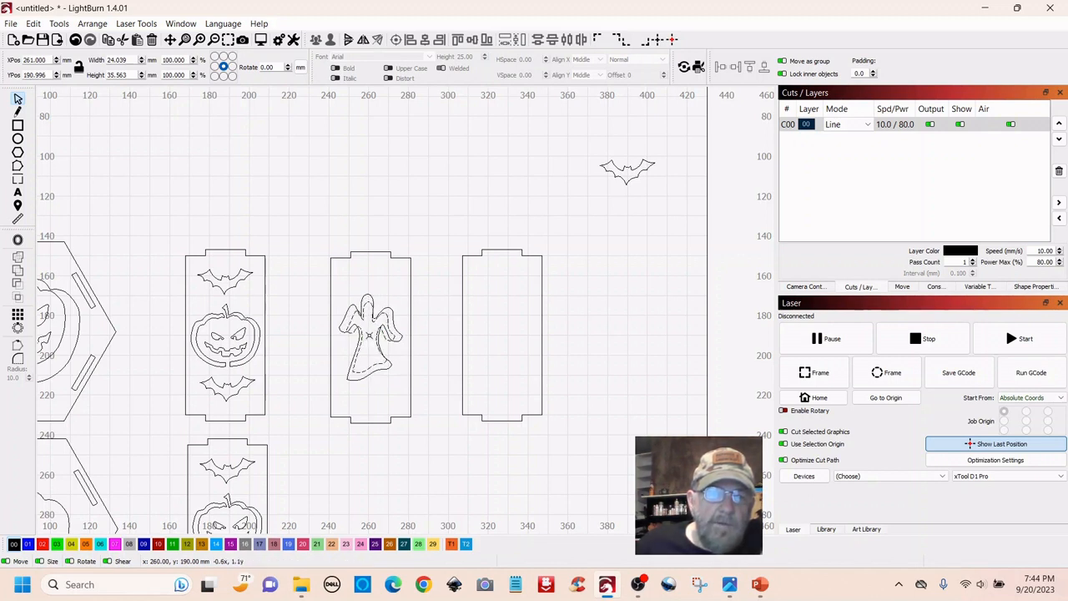
pyautogui.moveTo(370, 341); pyautogui.dragTo(371, 341)
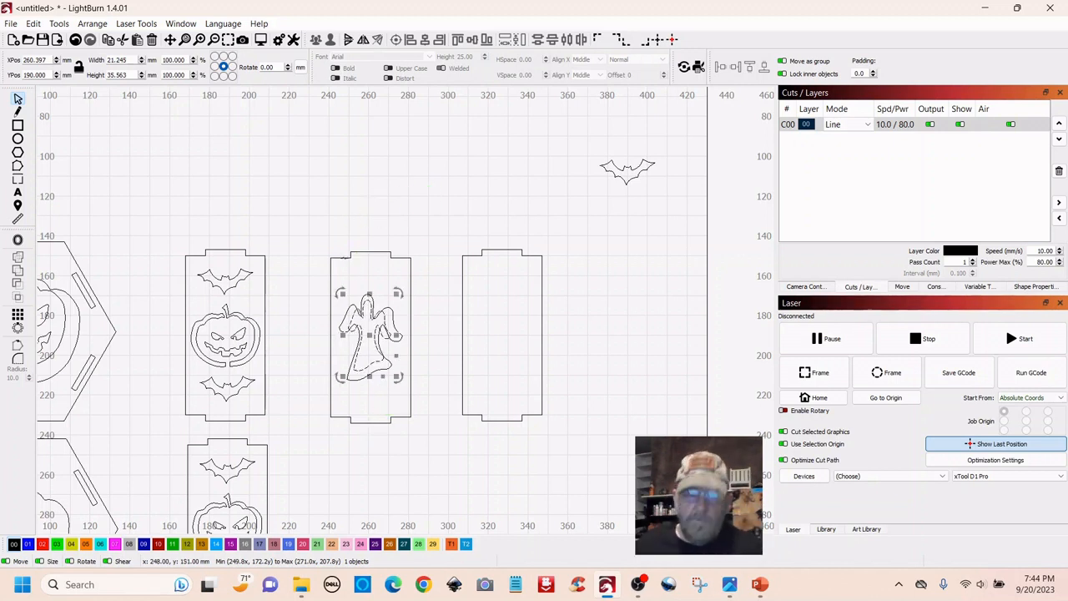
pyautogui.keyDown('shift'); pyautogui.click(343, 257); pyautogui.keyUp('shift')
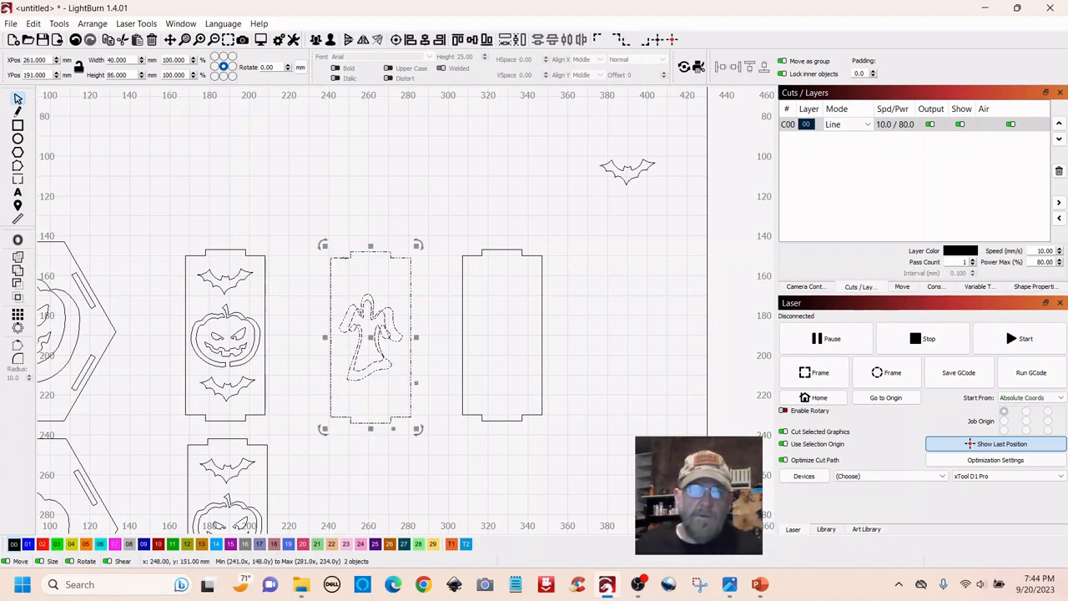
pyautogui.click(19, 276)
pyautogui.click(234, 148)
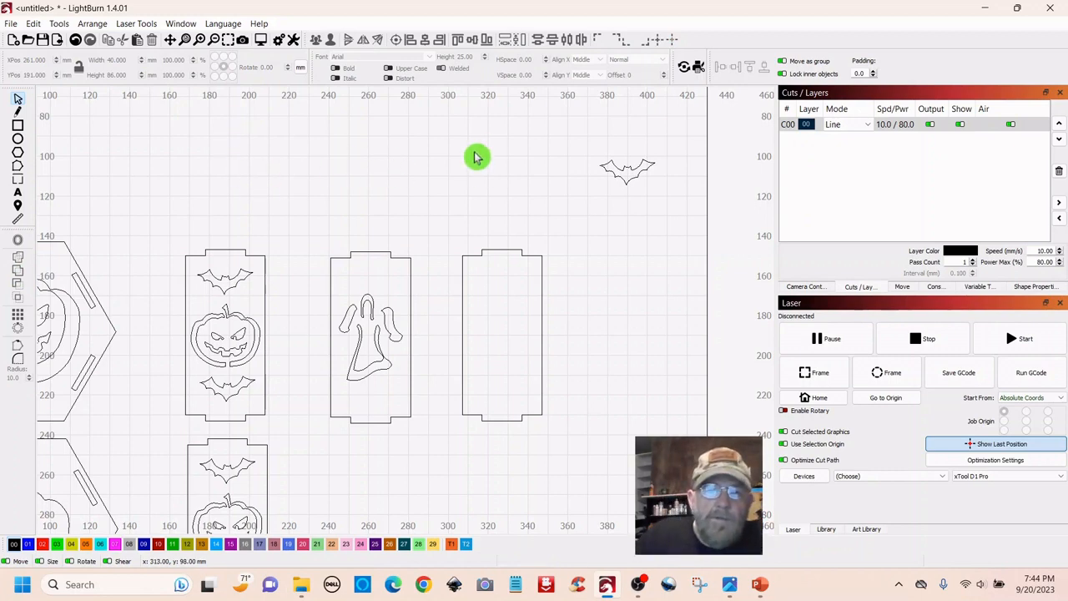
# Duplicate the spare bat twice and place one copy above and one below the ghost in its side panel
pyautogui.moveTo(632, 133); pyautogui.dragTo(637, 191)
pyautogui.rightClick(630, 172)
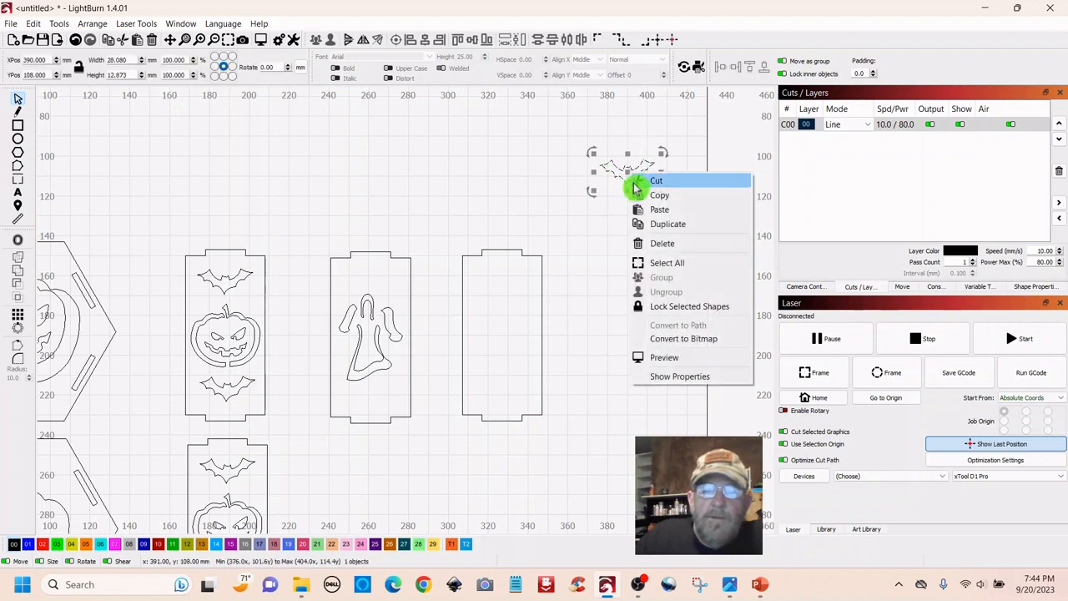
pyautogui.click(662, 222)
pyautogui.moveTo(630, 171); pyautogui.dragTo(639, 233)
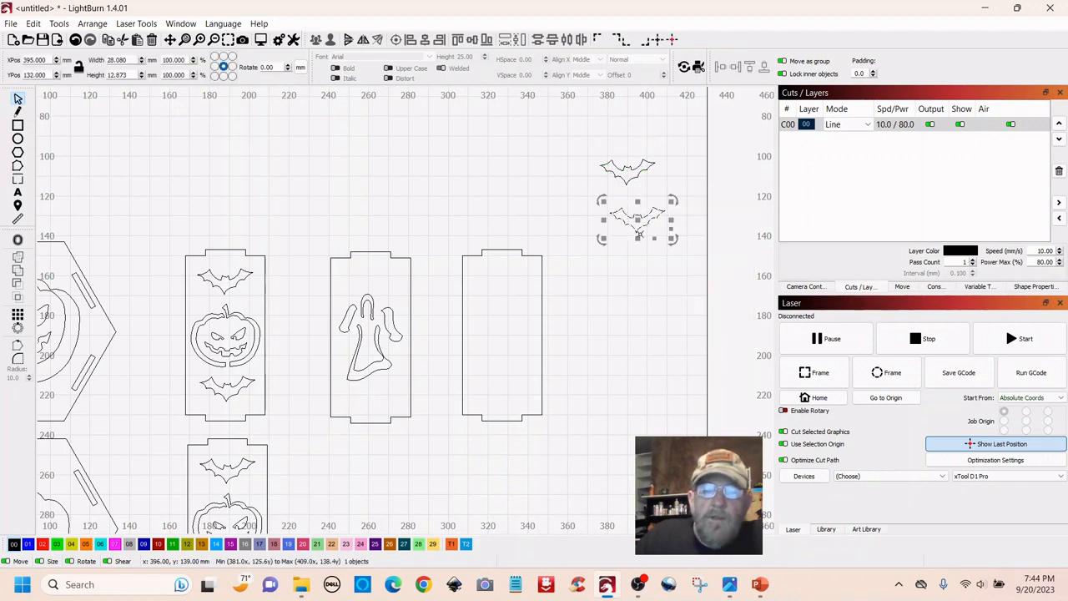
pyautogui.rightClick(638, 220)
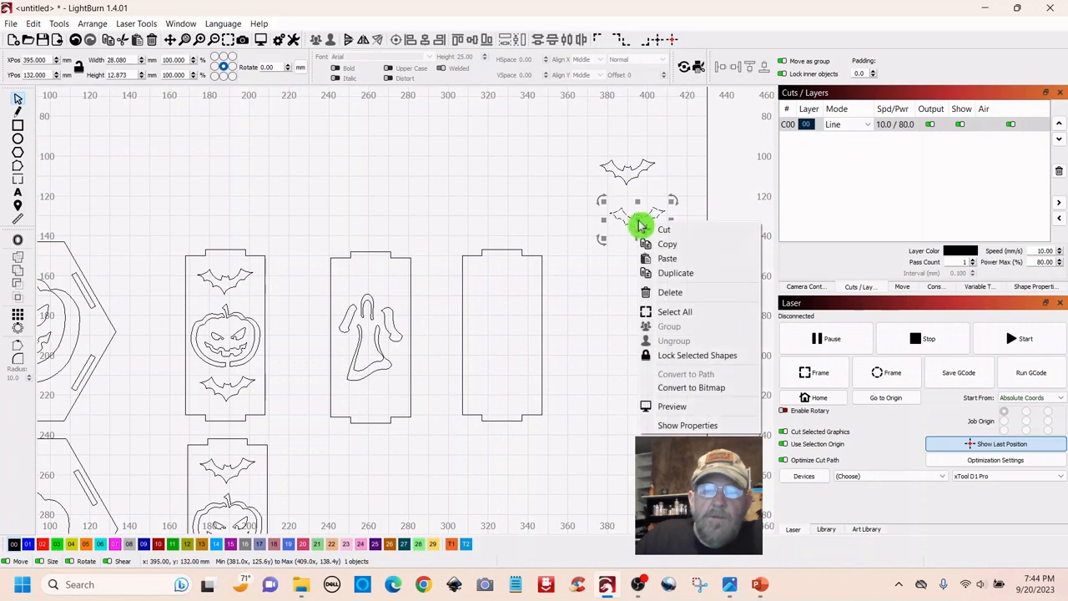
pyautogui.click(664, 276)
pyautogui.moveTo(638, 219); pyautogui.dragTo(370, 286)
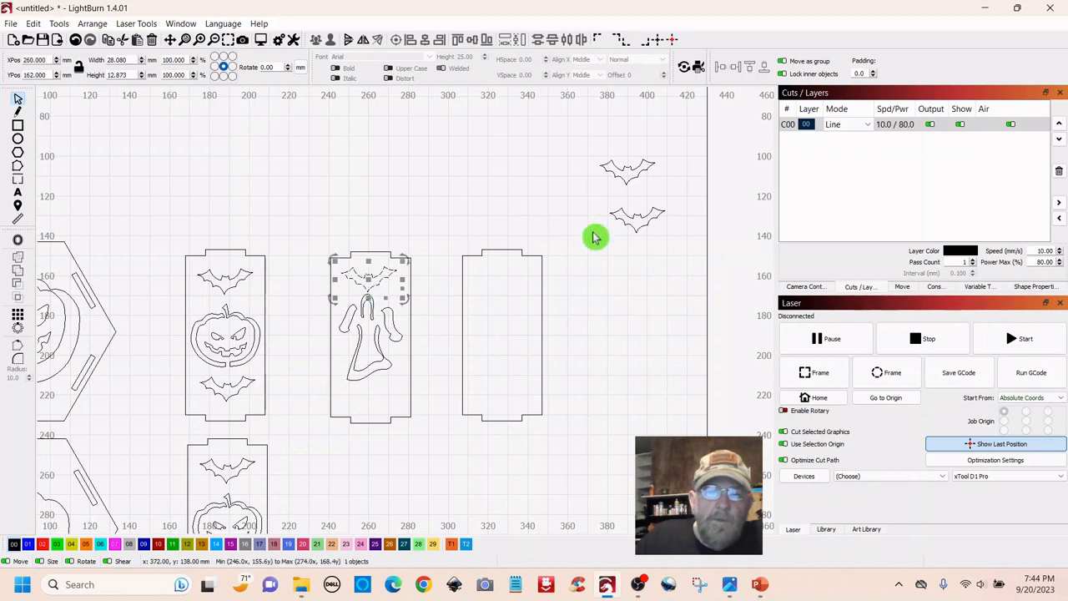
pyautogui.click(636, 222)
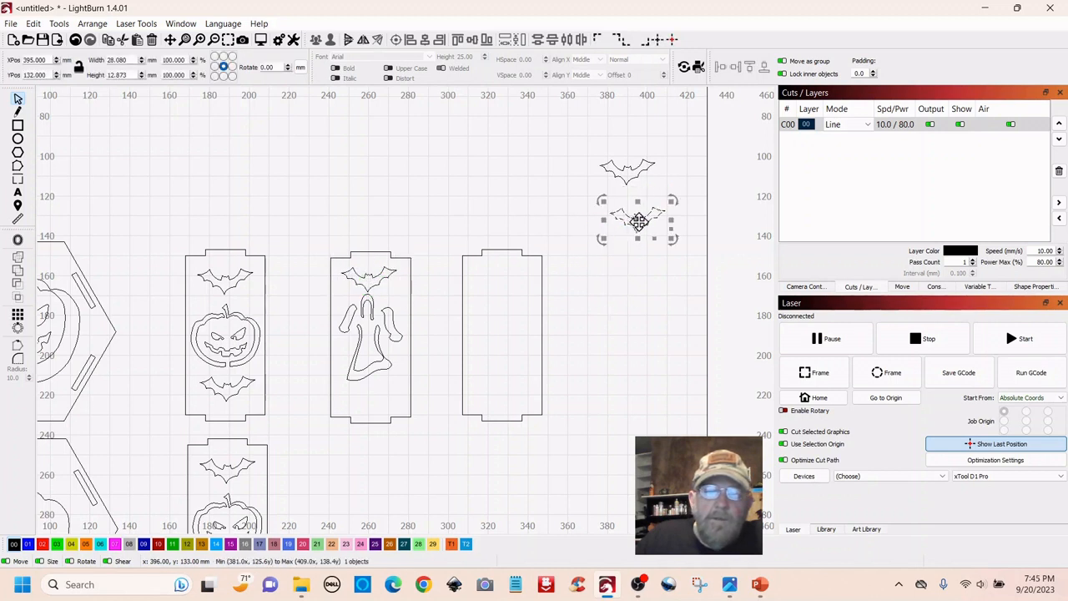
pyautogui.moveTo(632, 235); pyautogui.dragTo(370, 403)
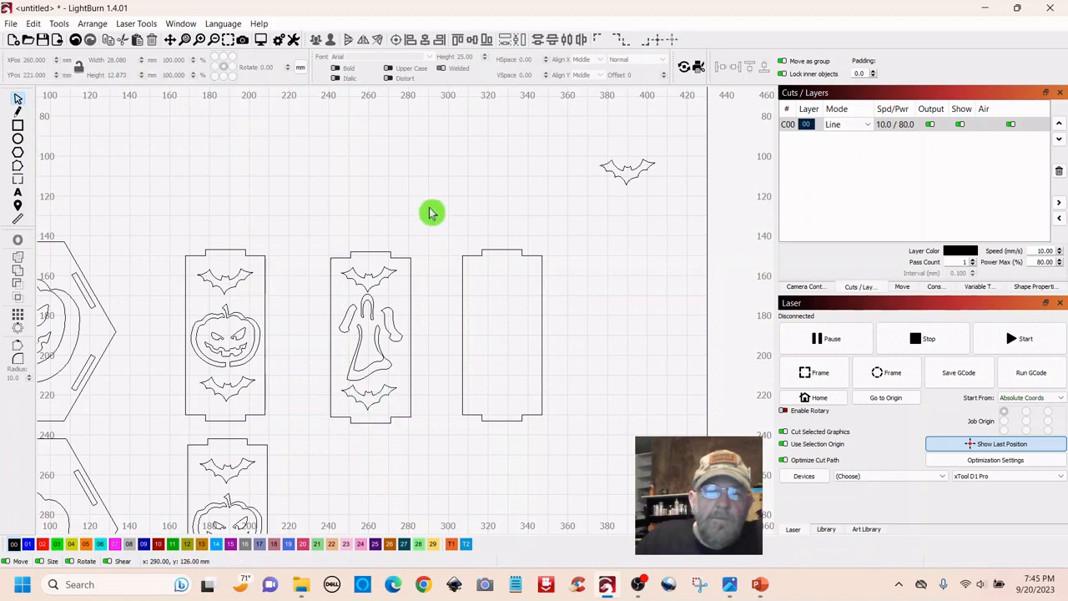
# Group the ghost side panel with its two bats
pyautogui.moveTo(435, 218); pyautogui.dragTo(338, 455)
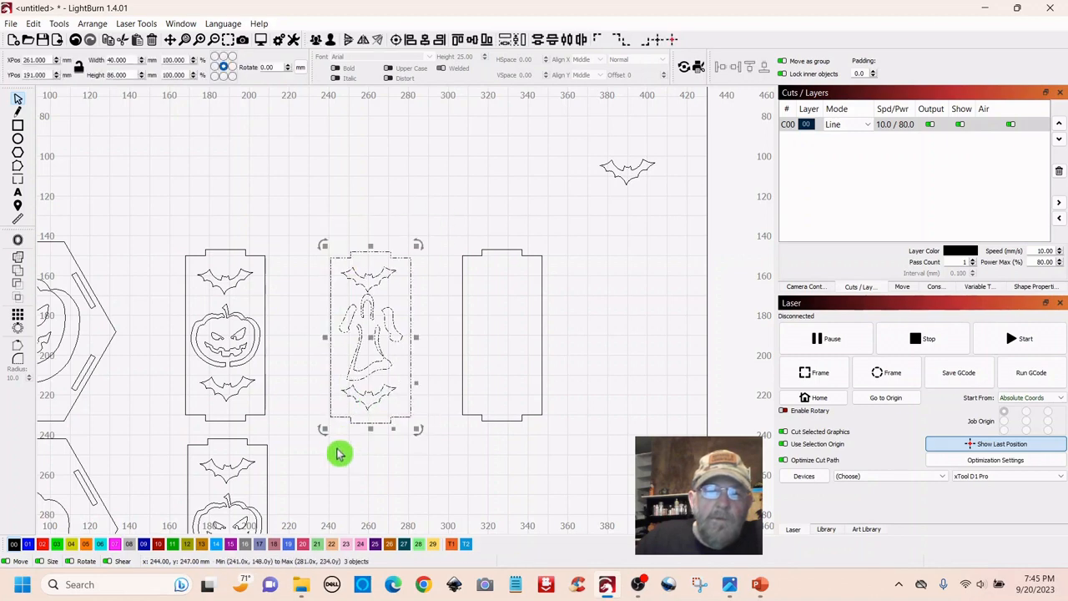
pyautogui.rightClick(376, 342)
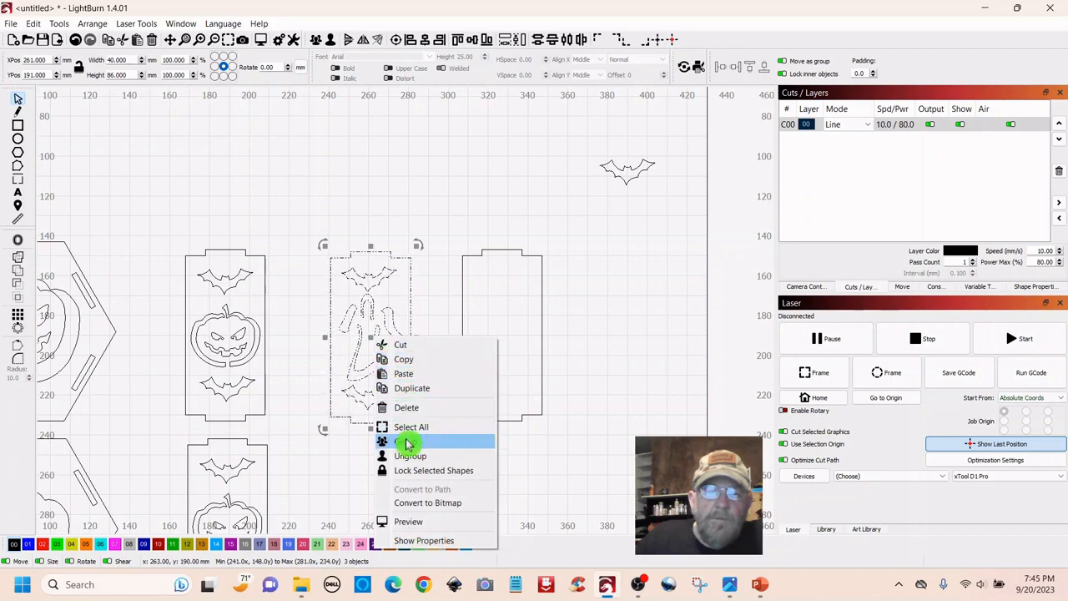
pyautogui.click(408, 441)
pyautogui.click(605, 338)
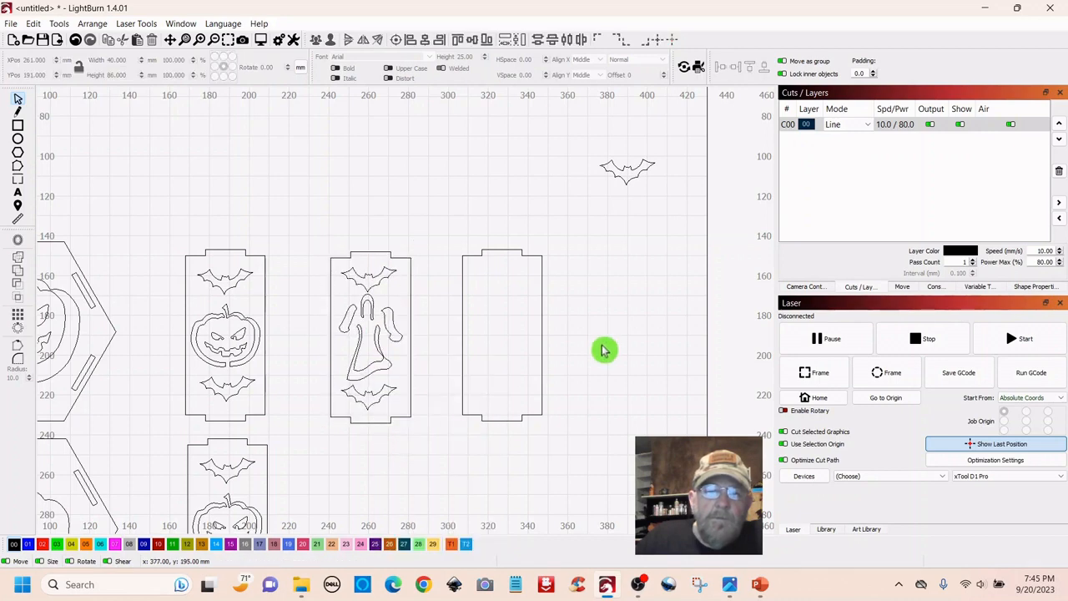
# Duplicate the grouped ghost side panel and place the copy directly below the original, beside the second pumpkin panel
pyautogui.scroll(-3, 602, 349)
pyautogui.moveTo(611, 425); pyautogui.dragTo(536, 278)
pyautogui.moveTo(422, 124); pyautogui.dragTo(347, 194)
pyautogui.rightClick(385, 194)
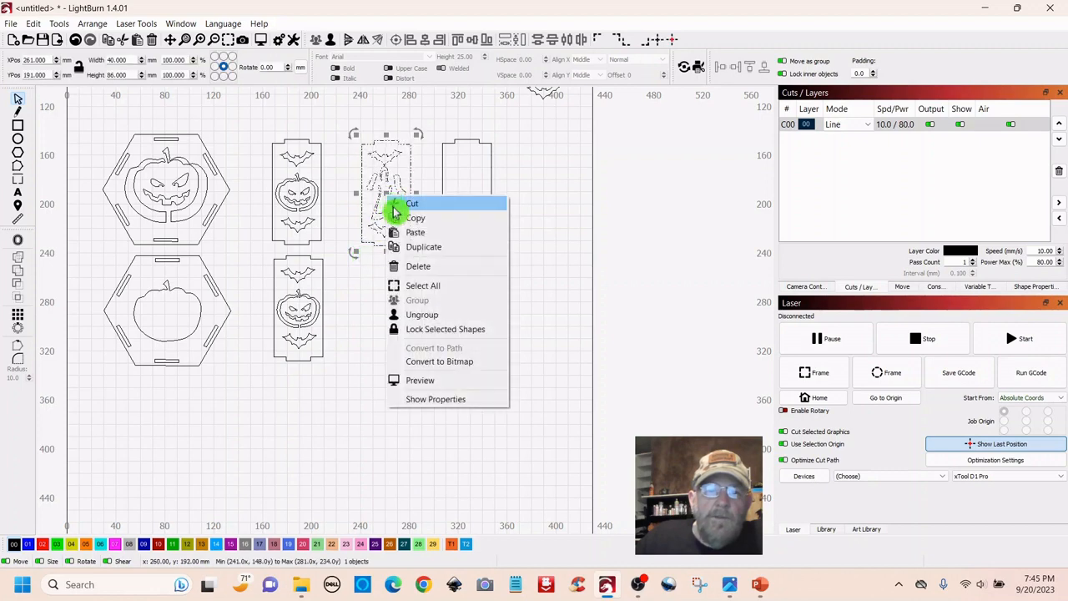
pyautogui.click(417, 245)
pyautogui.moveTo(385, 193); pyautogui.dragTo(387, 318)
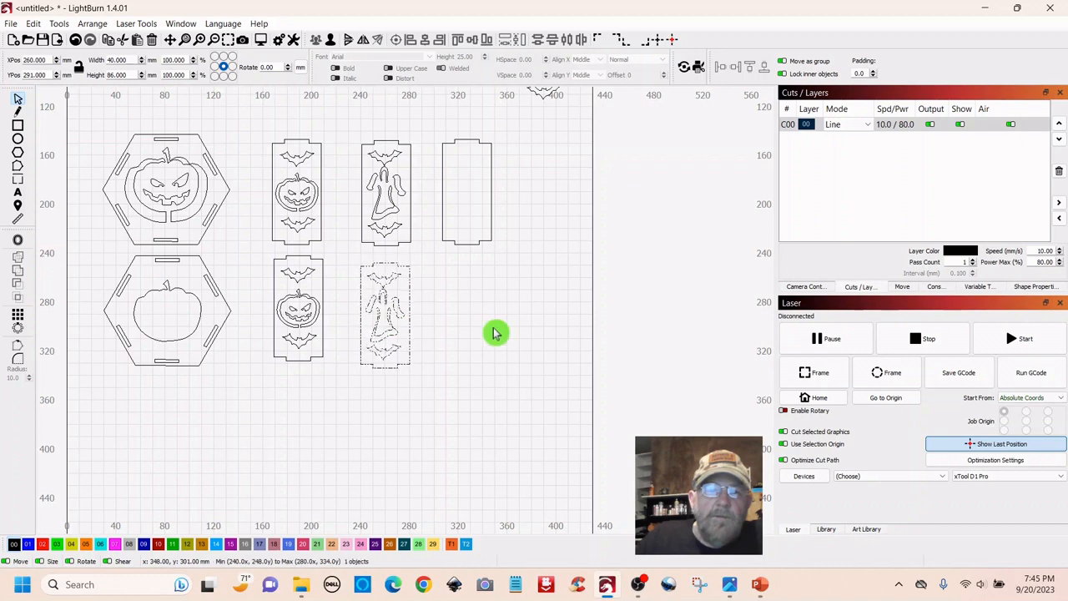
# Import raven3.svg from the Project_Samples folder
pyautogui.scroll(-3, 496, 331)
pyautogui.moveTo(522, 298); pyautogui.dragTo(435, 333)
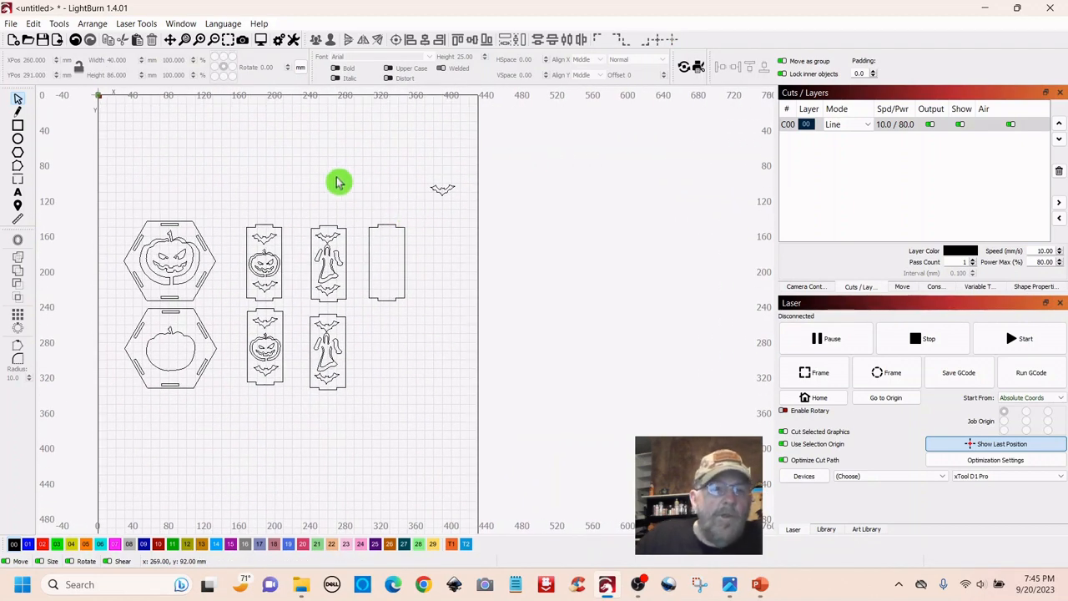
pyautogui.click(56, 40)
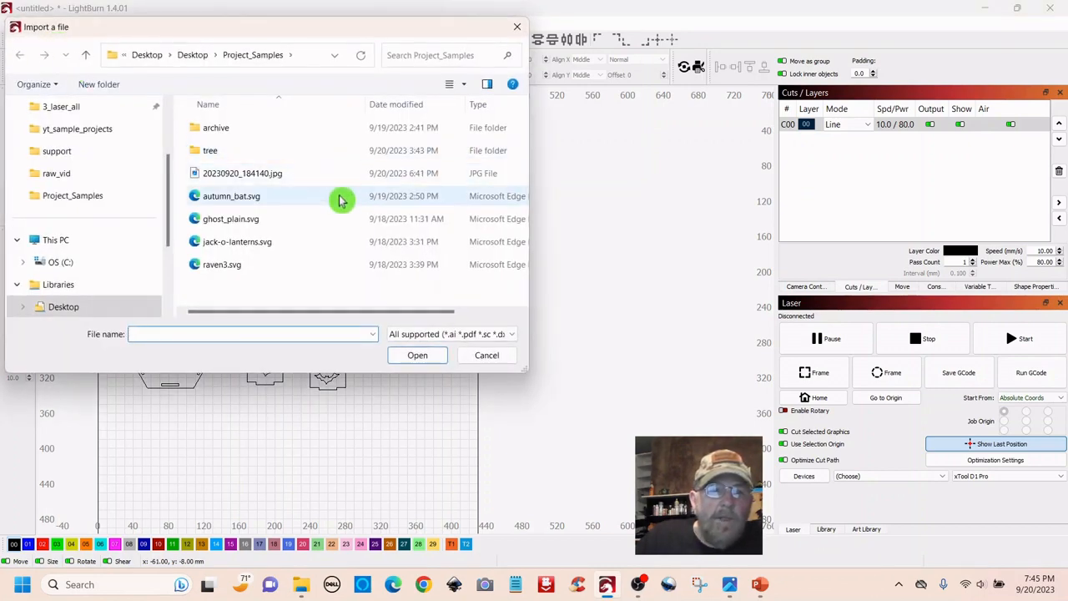
pyautogui.doubleClick(209, 267)
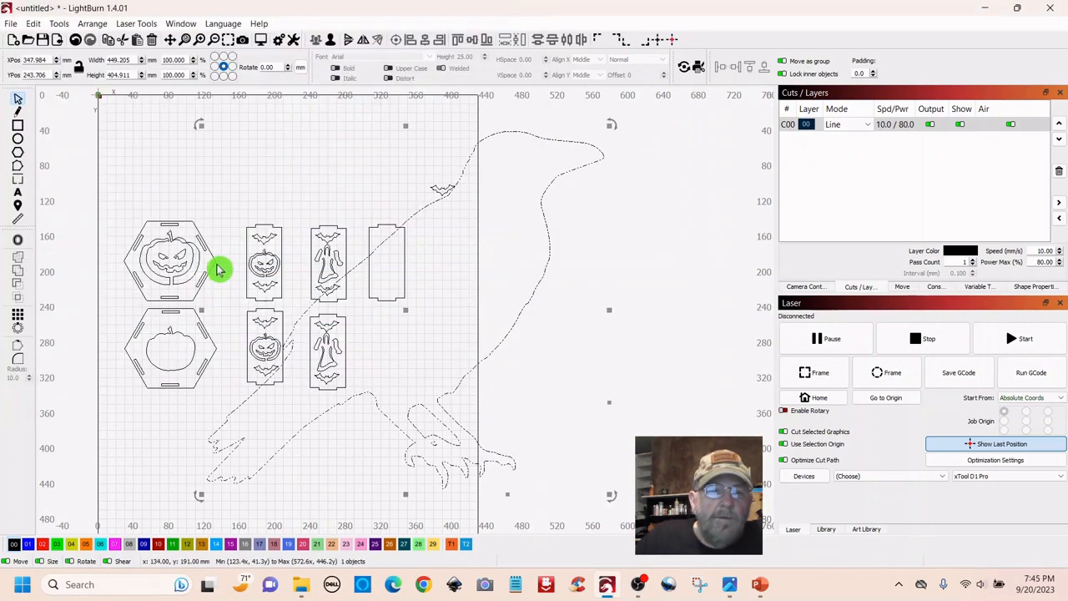
# Scale the raven down to about 40 by 36 mm and move it below the blank side panel
pyautogui.scroll(-3, 576, 192)
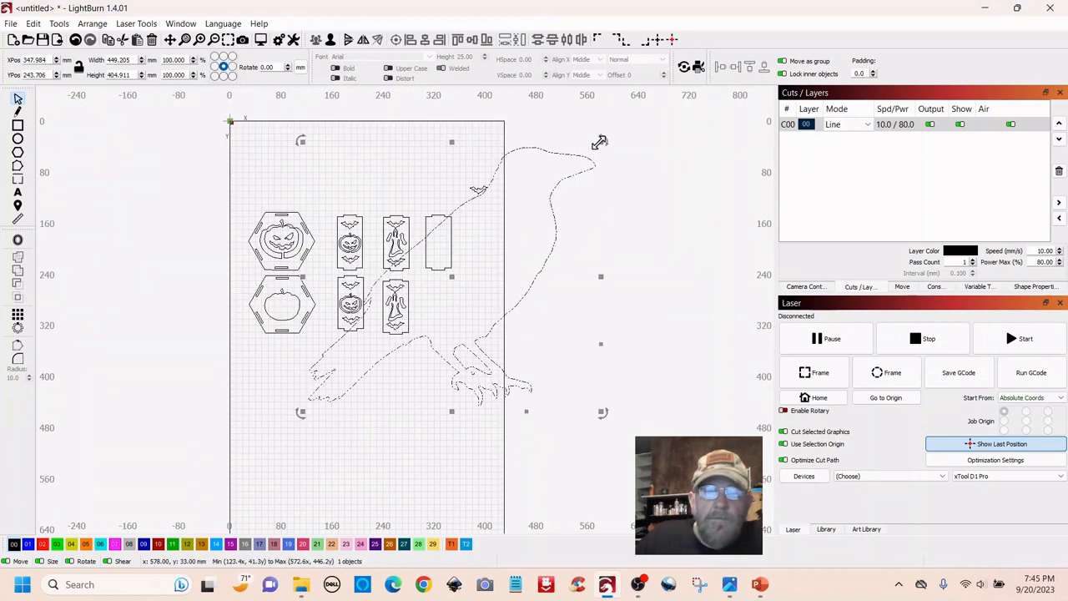
pyautogui.moveTo(606, 141); pyautogui.dragTo(377, 344)
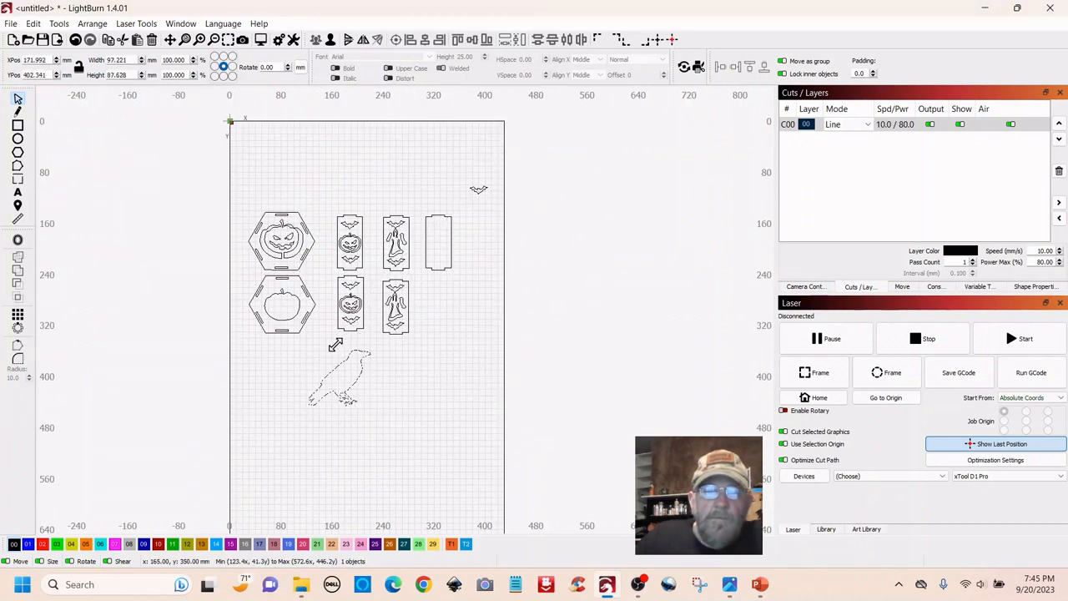
pyautogui.scroll(5, 457, 361)
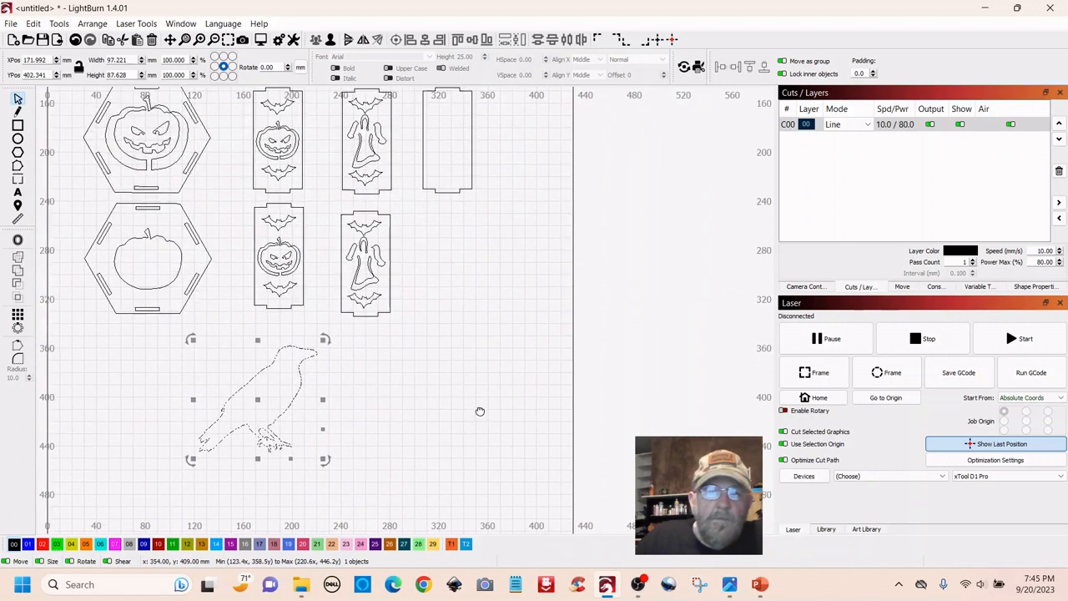
pyautogui.moveTo(265, 419); pyautogui.dragTo(480, 267)
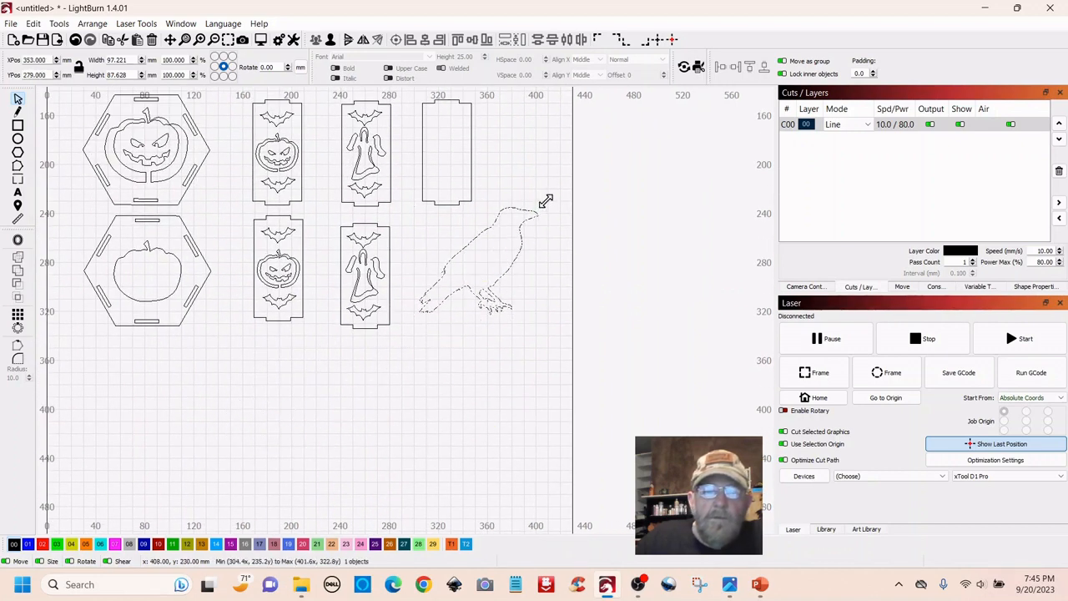
pyautogui.moveTo(546, 200); pyautogui.dragTo(470, 263)
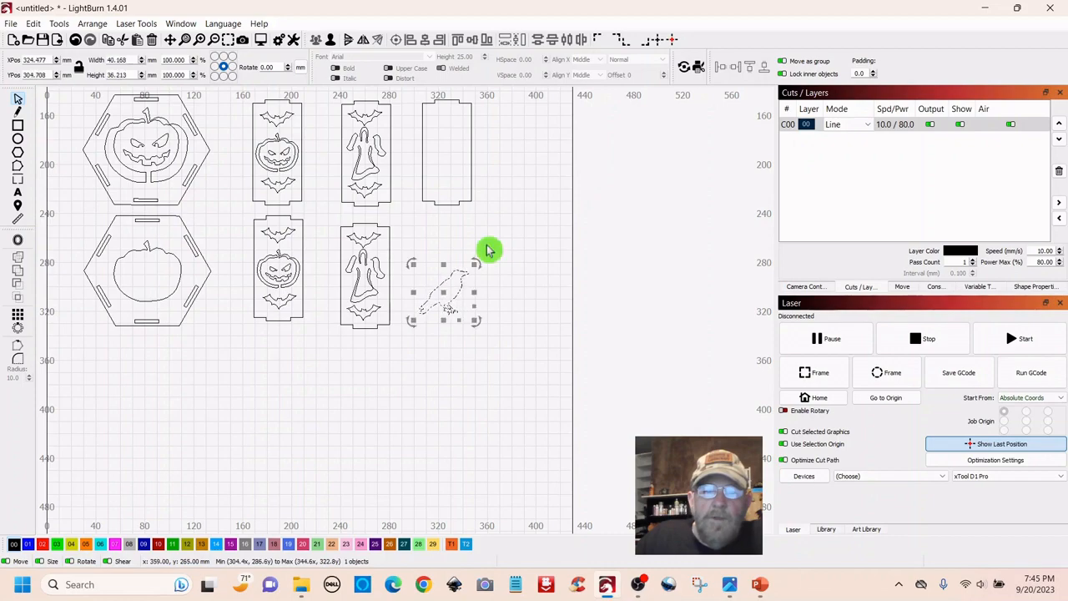
# Place the raven in the middle of the blank side panel, reduced to about 34 by 30 mm
pyautogui.scroll(-2, 522, 202)
pyautogui.scroll(-2, 477, 306)
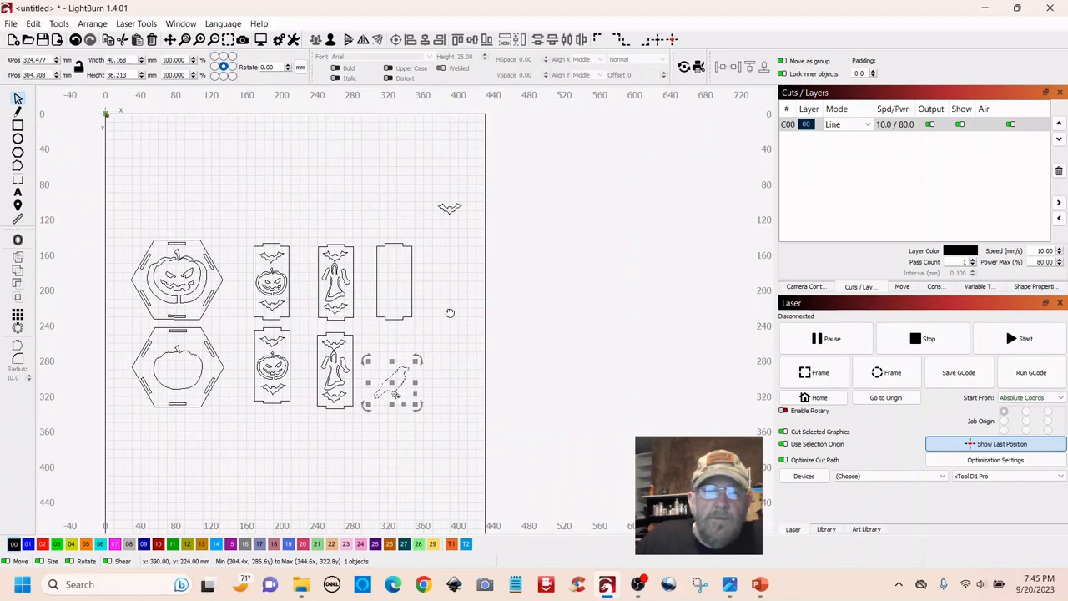
pyautogui.scroll(4, 456, 314)
pyautogui.moveTo(460, 346); pyautogui.dragTo(518, 309)
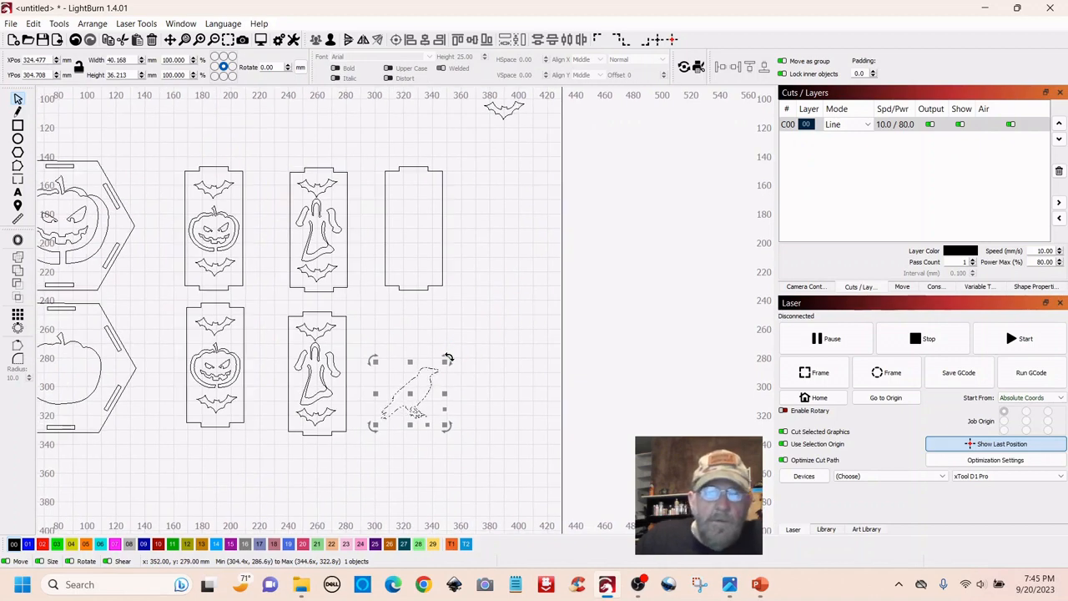
pyautogui.moveTo(446, 362); pyautogui.dragTo(419, 230)
pyautogui.scroll(-2, 496, 263)
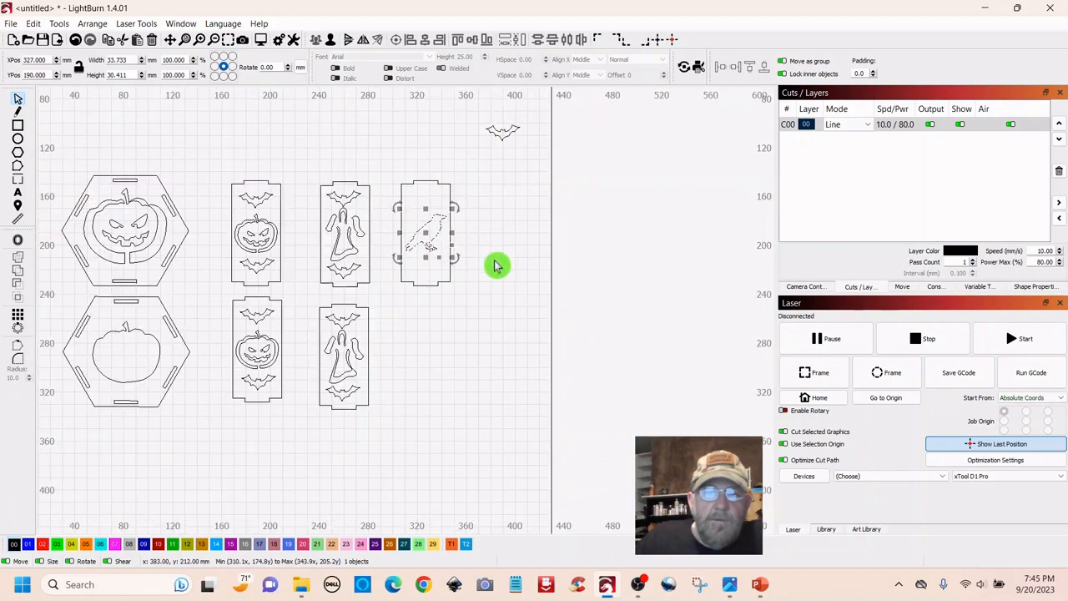
# Duplicate the raven on the side panel and place the copy in the empty area beside the panel
pyautogui.moveTo(509, 221); pyautogui.dragTo(468, 301)
pyautogui.scroll(5, 470, 319)
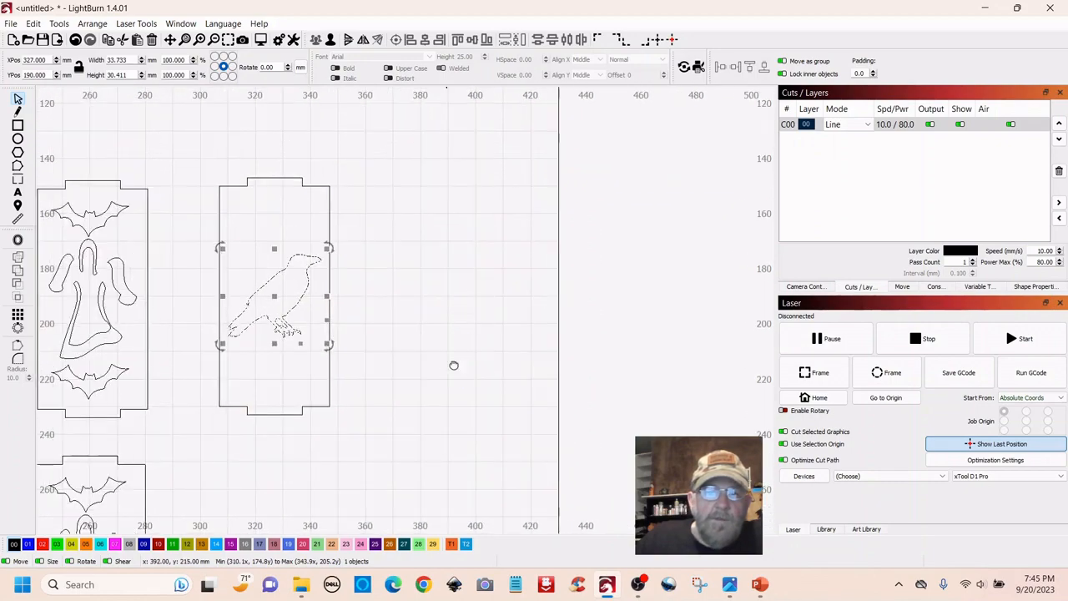
pyautogui.scroll(1, 549, 294)
pyautogui.moveTo(453, 365); pyautogui.dragTo(568, 293)
pyautogui.click(534, 274)
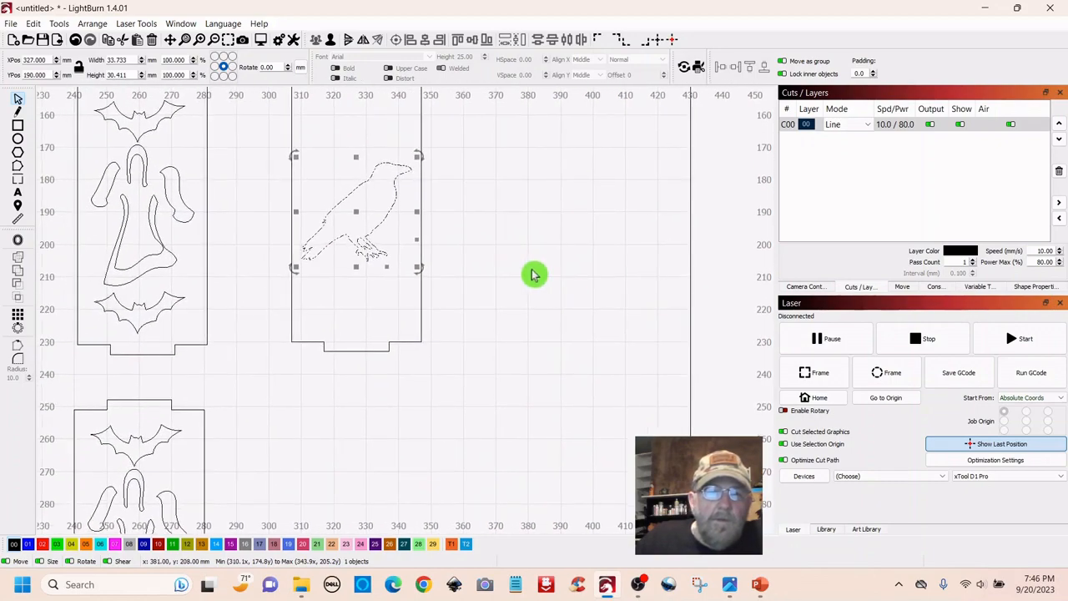
pyautogui.scroll(-2, 533, 275)
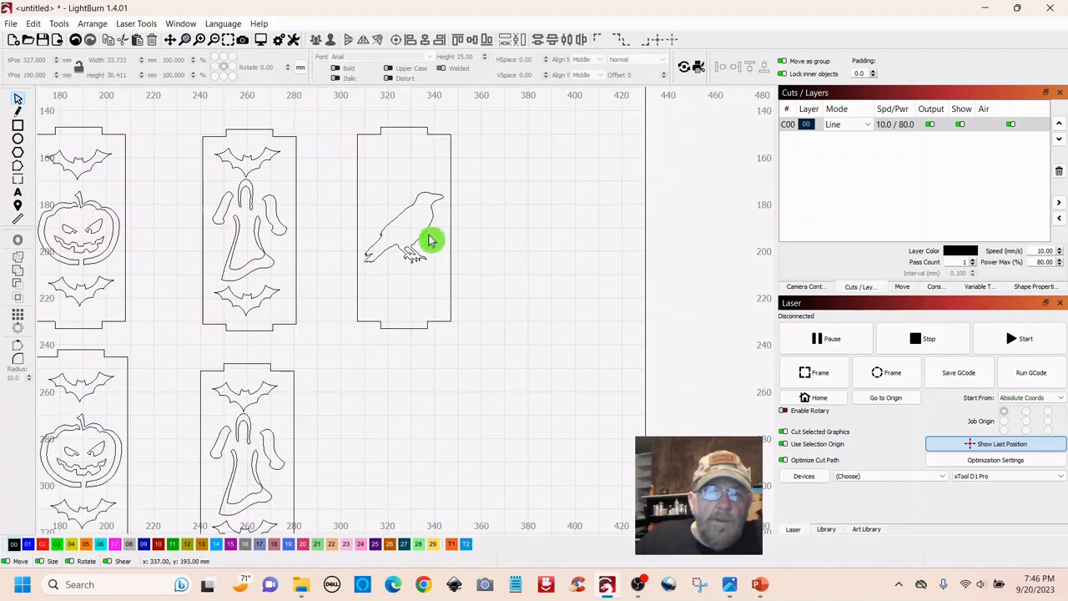
pyautogui.click(402, 211)
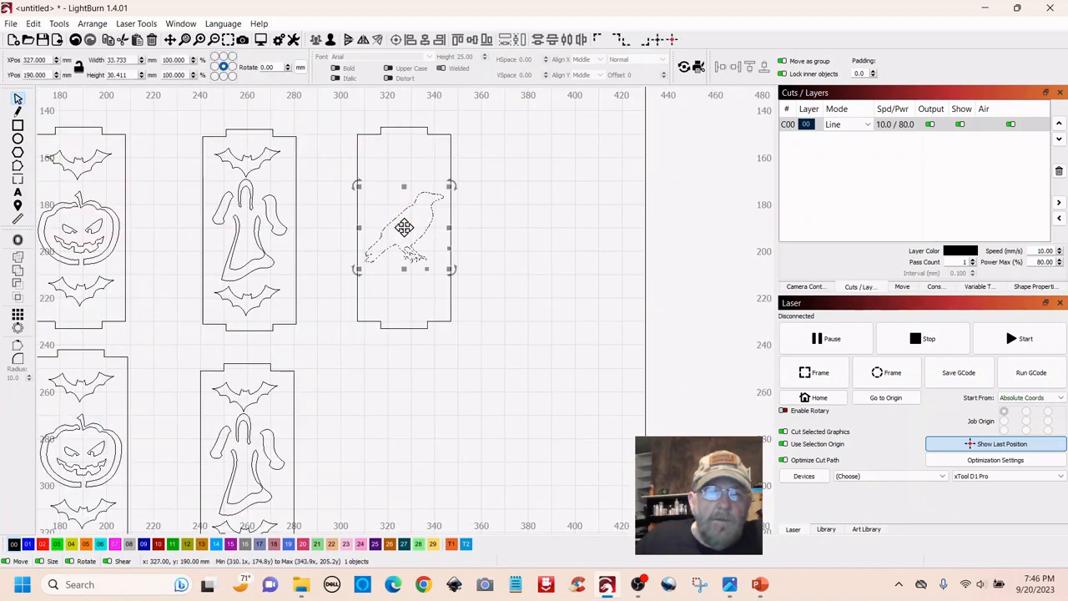
pyautogui.rightClick(404, 227)
pyautogui.click(431, 279)
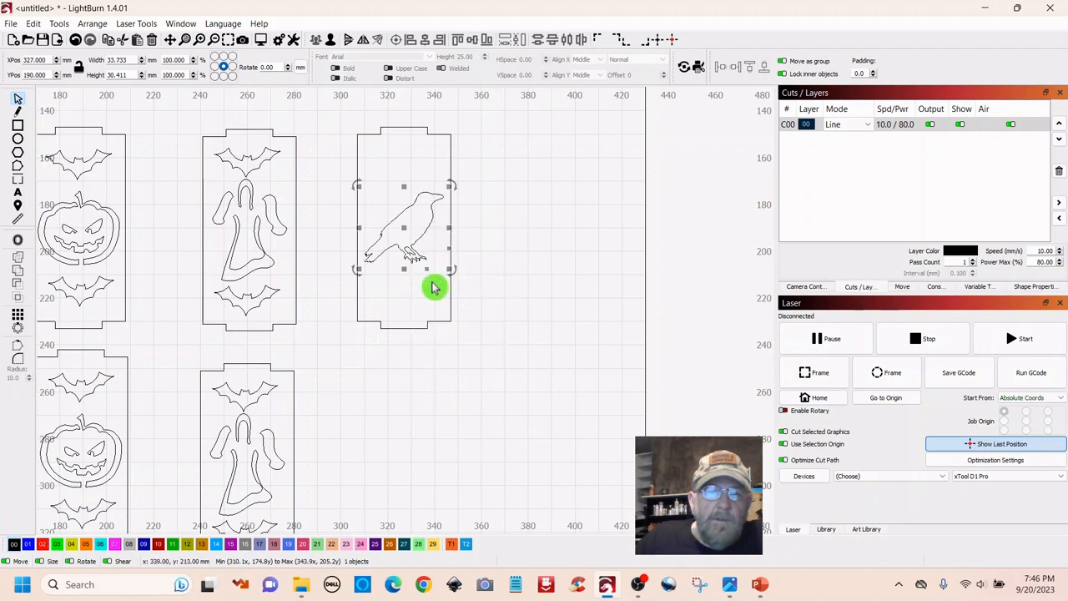
pyautogui.moveTo(406, 228); pyautogui.dragTo(525, 204)
pyautogui.click(555, 334)
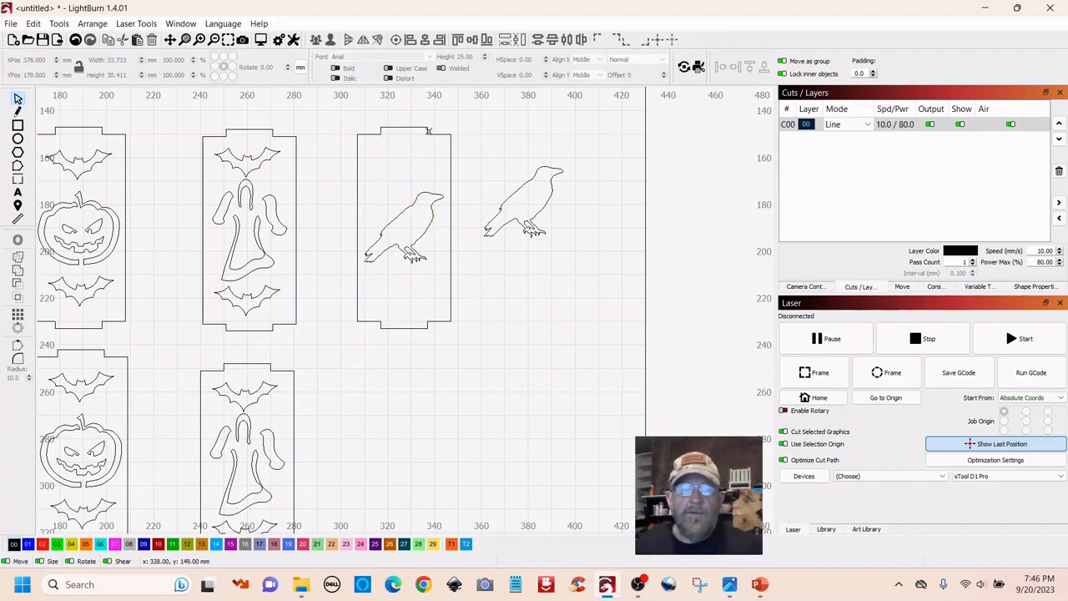
# Subtract the raven from its side panel with Boolean Subtract, then select the panel to check the combined shape
pyautogui.click(428, 131)
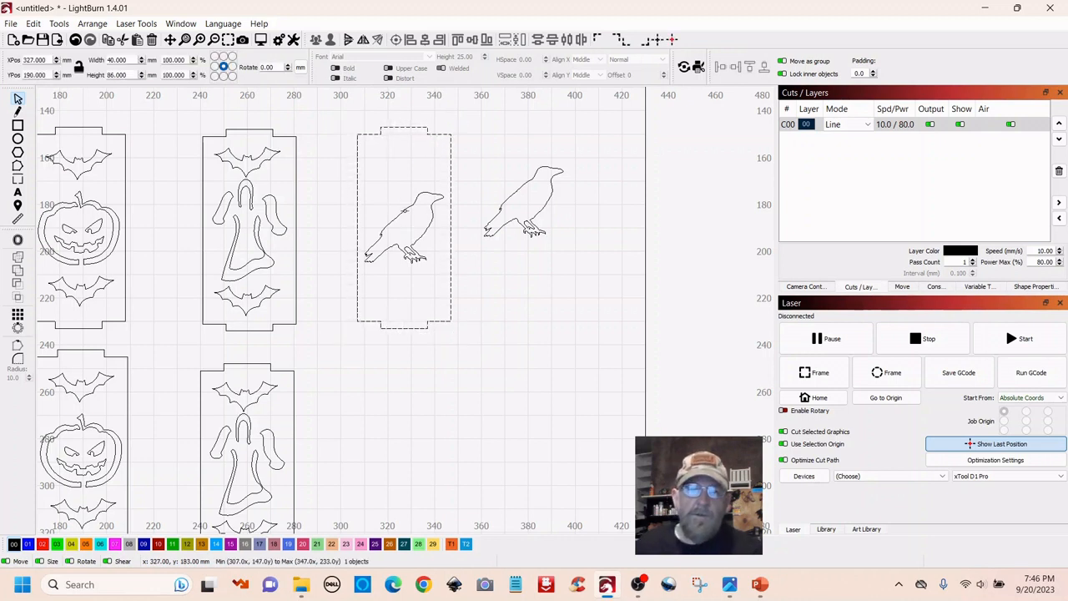
pyautogui.keyDown('shift'); pyautogui.click(399, 195); pyautogui.keyUp('shift')
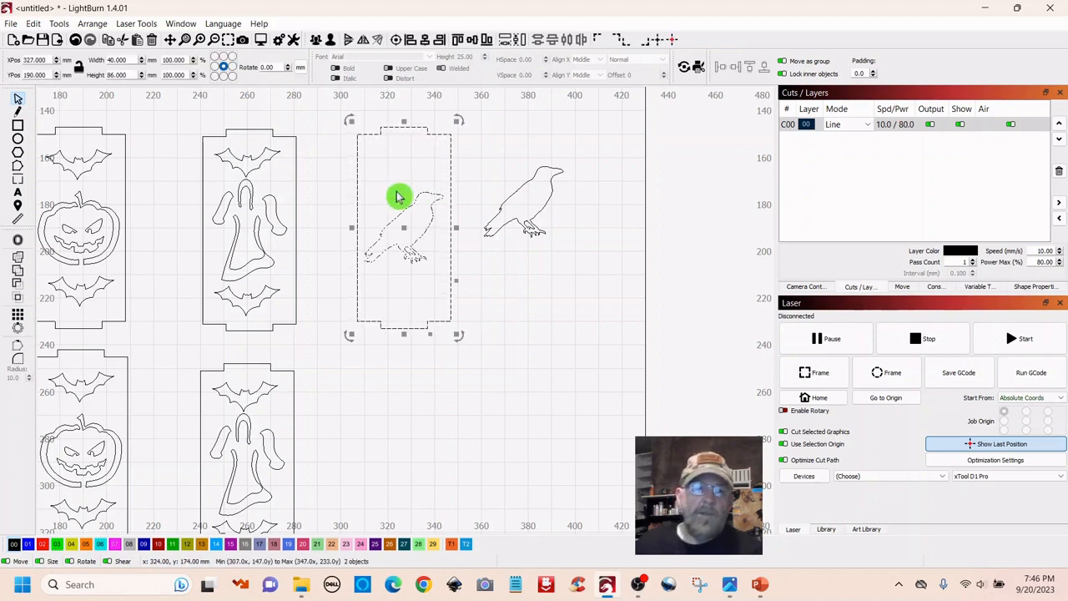
pyautogui.click(18, 285)
pyautogui.click(538, 135)
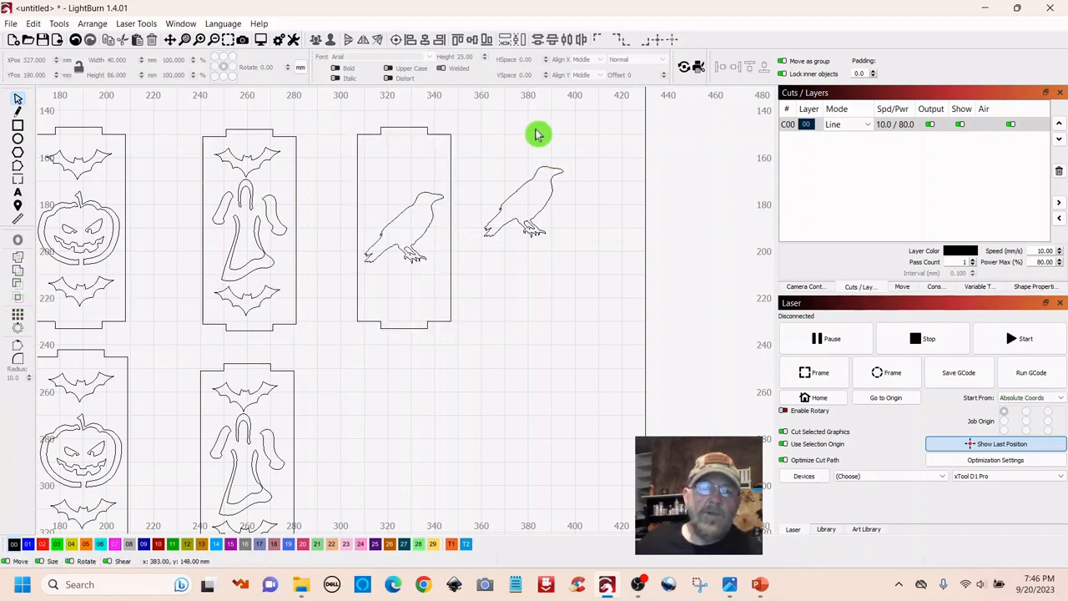
pyautogui.click(451, 156)
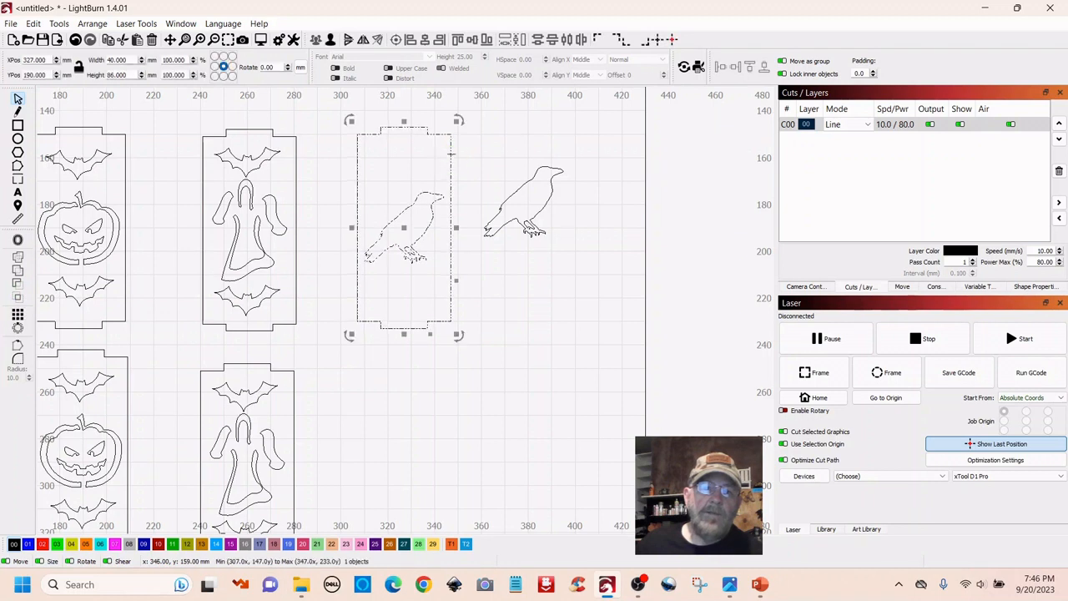
pyautogui.click(553, 138)
# Scale the loose raven copy down to about 21 by 19 mm and move it inside the panel's raven outline
pyautogui.moveTo(563, 141); pyautogui.dragTo(494, 261)
pyautogui.moveTo(570, 159); pyautogui.dragTo(541, 187)
pyautogui.scroll(-2, 574, 286)
pyautogui.scroll(-1, 574, 287)
pyautogui.scroll(1, 529, 357)
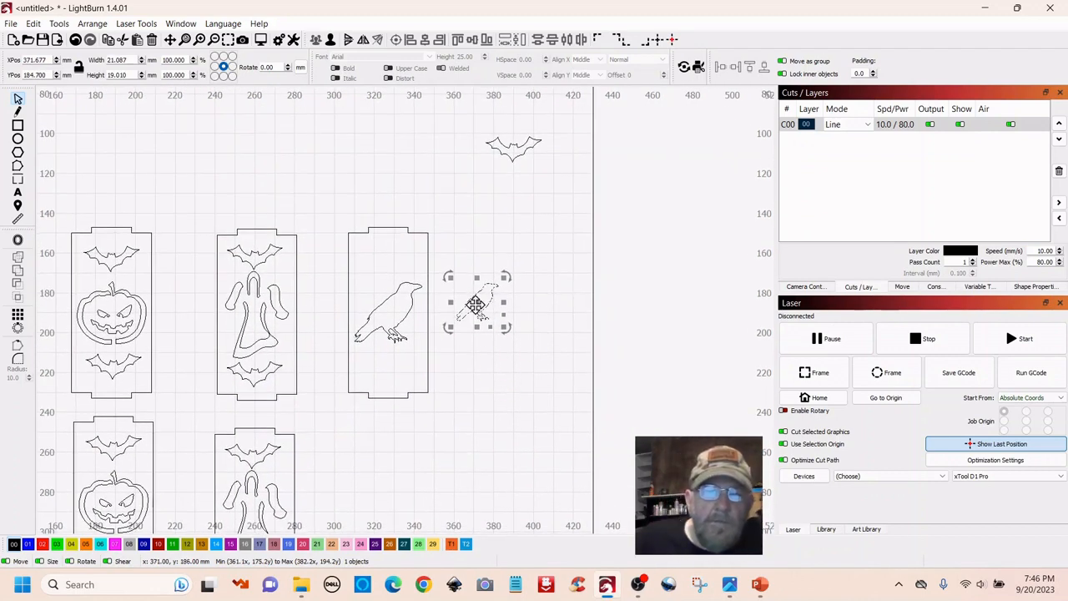
pyautogui.moveTo(475, 304); pyautogui.dragTo(393, 316)
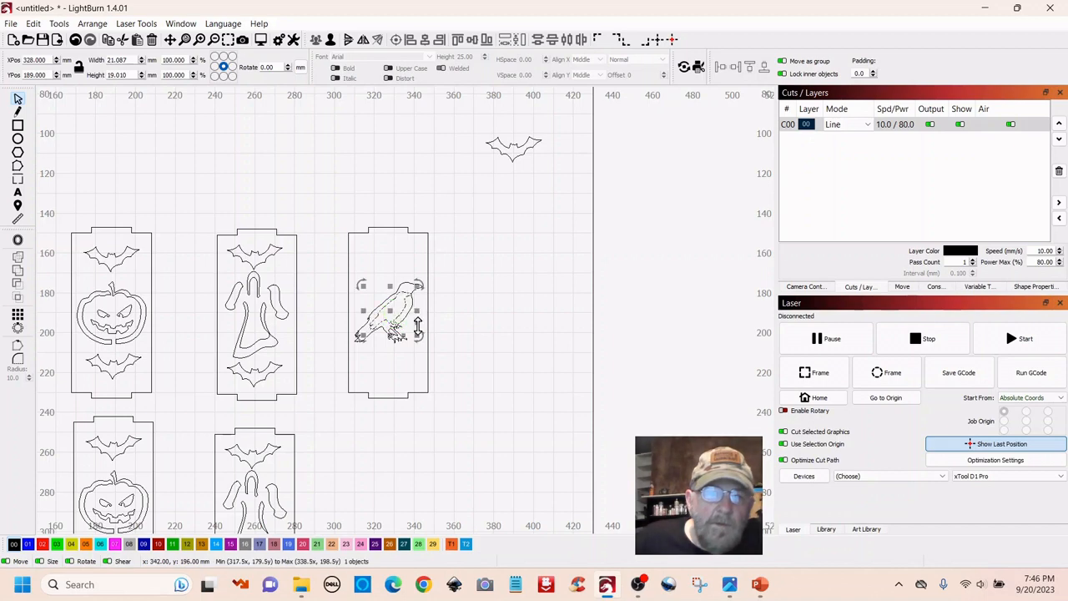
# Try fitting the inner raven at about 29 by 27 mm, repositioning it within the larger outline at about X 328, Y 189
pyautogui.scroll(5, 470, 342)
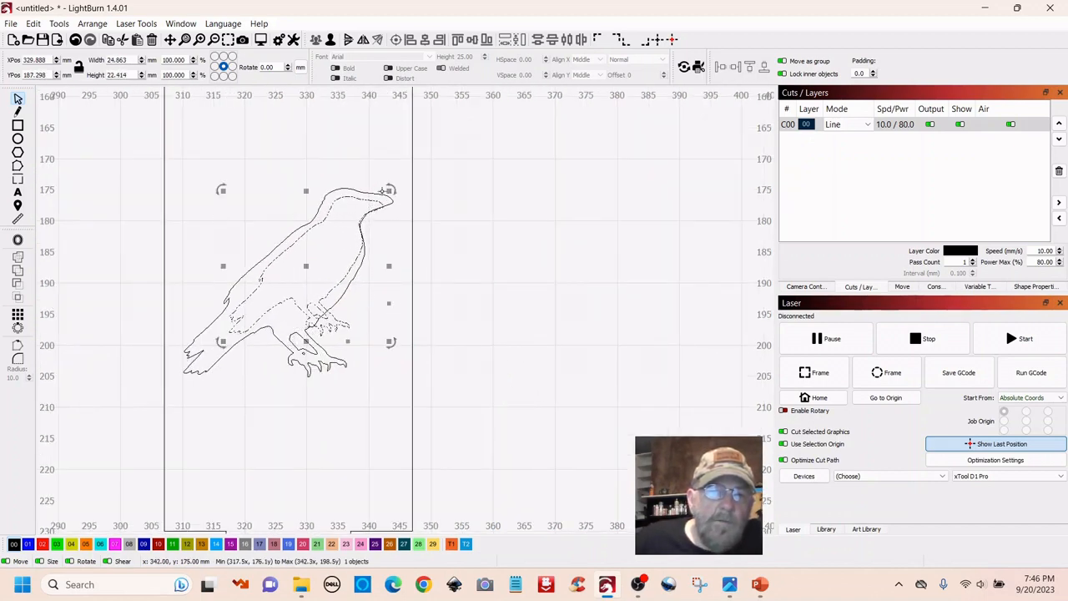
pyautogui.moveTo(305, 266); pyautogui.dragTo(304, 270)
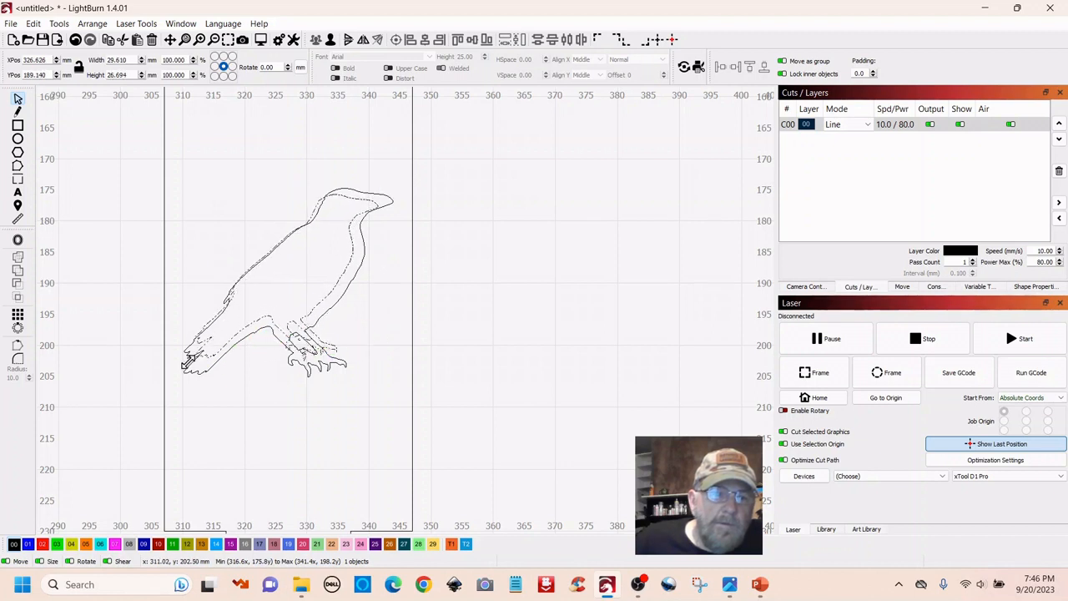
pyautogui.click(377, 387)
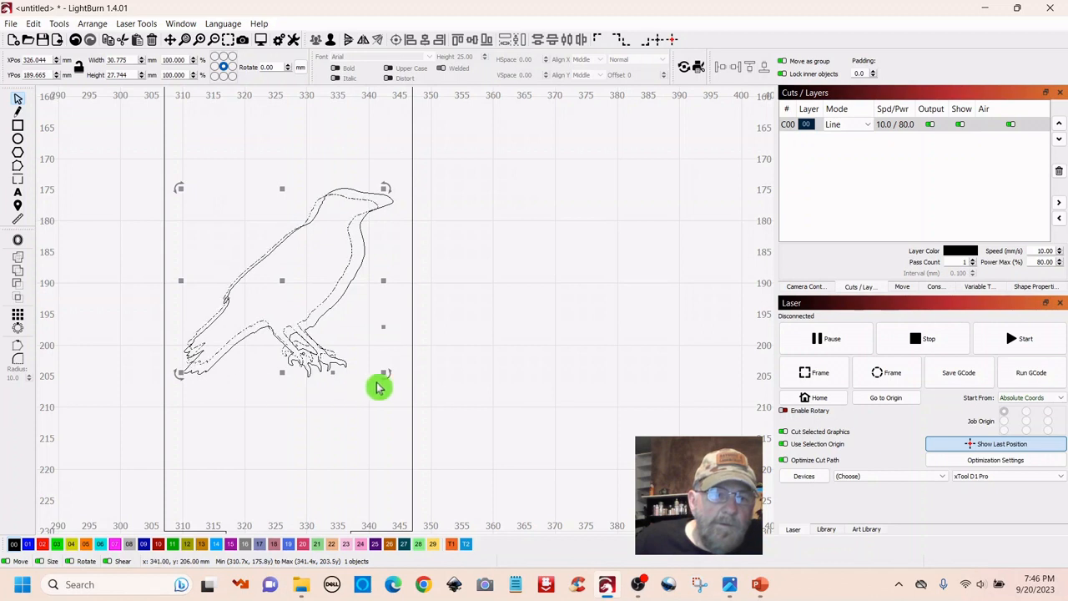
pyautogui.moveTo(382, 373); pyautogui.dragTo(376, 365)
pyautogui.click(284, 283)
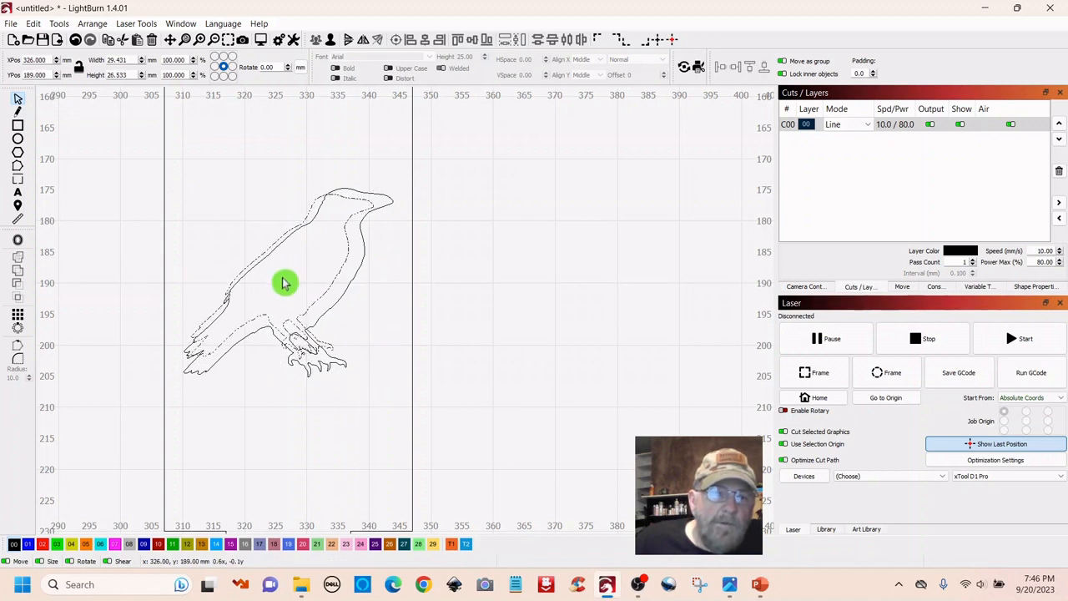
pyautogui.click(342, 241)
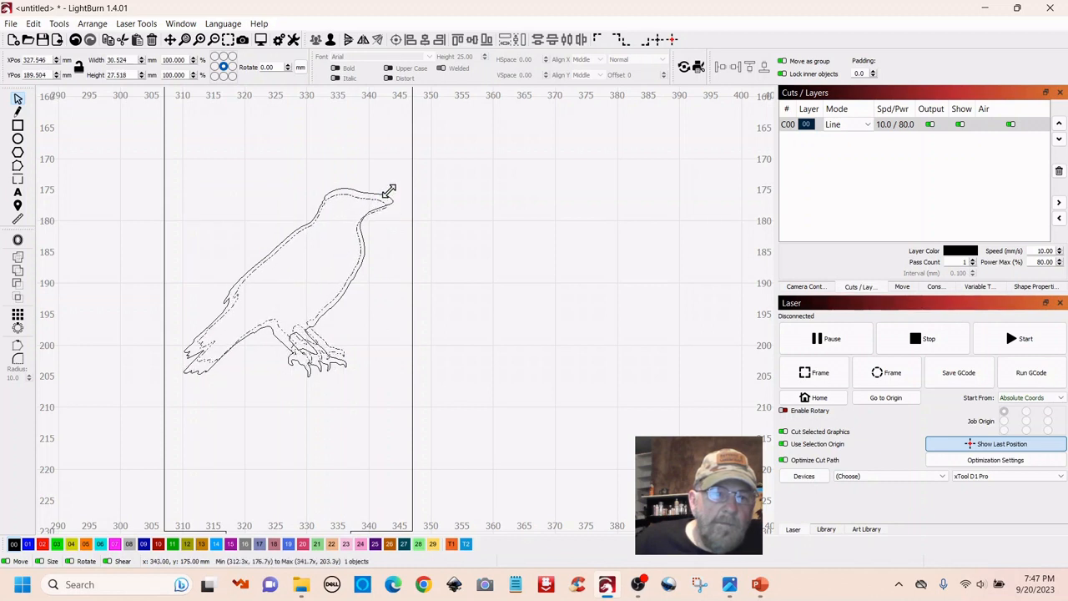
pyautogui.click(392, 190)
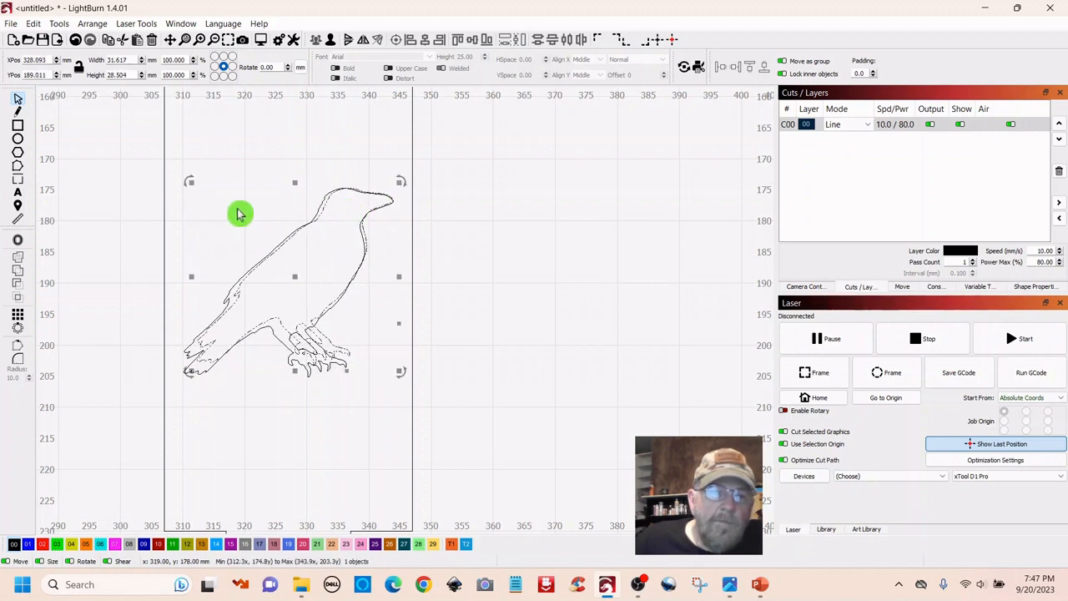
pyautogui.moveTo(196, 191)
pyautogui.mouseDown()
pyautogui.moveTo(188, 181)
pyautogui.moveTo(205, 195)
pyautogui.mouseUp()
pyautogui.moveTo(298, 292)
pyautogui.mouseDown()
pyautogui.moveTo(285, 279)
pyautogui.moveTo(293, 281)
pyautogui.mouseUp()
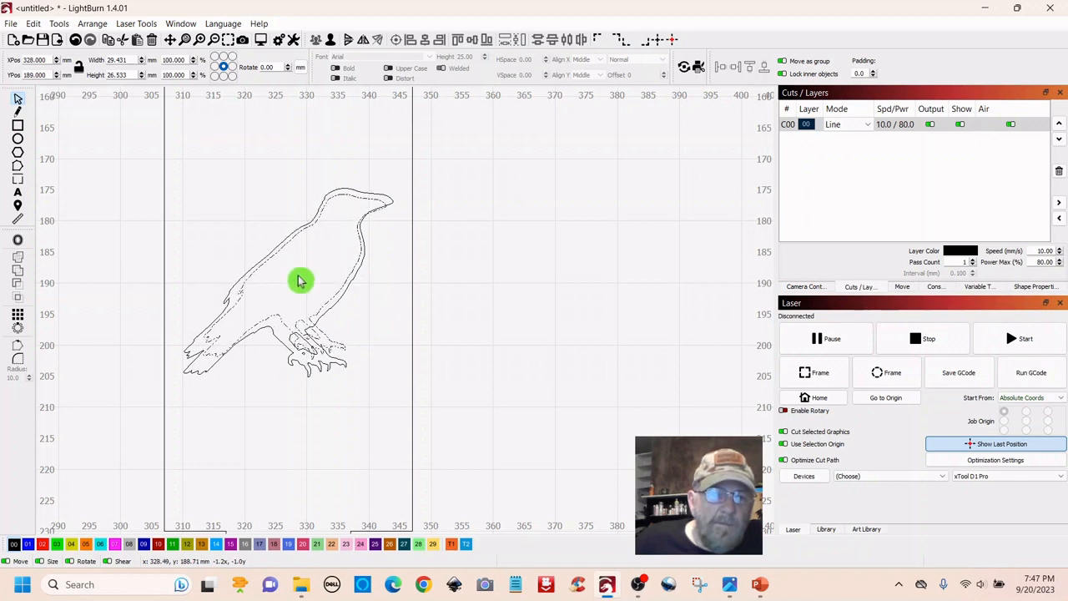
pyautogui.moveTo(298, 276); pyautogui.dragTo(298, 276)
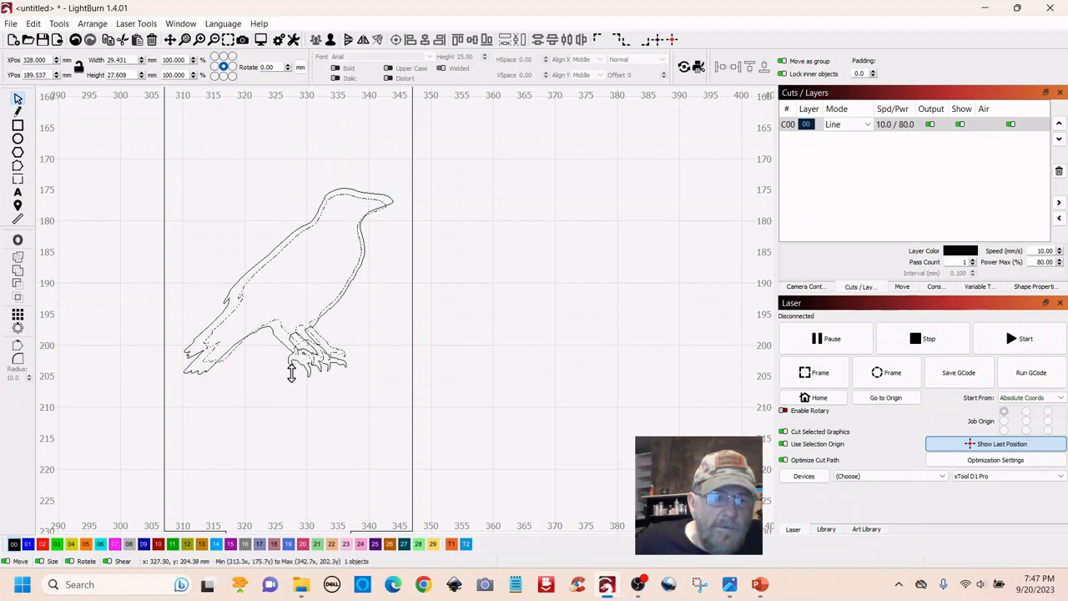
# Try adjusting only the inner raven's height, to about 27 mm, and recentre it within the larger outline at about X 328, Y 190
pyautogui.click(301, 297)
pyautogui.moveTo(294, 285); pyautogui.dragTo(283, 284)
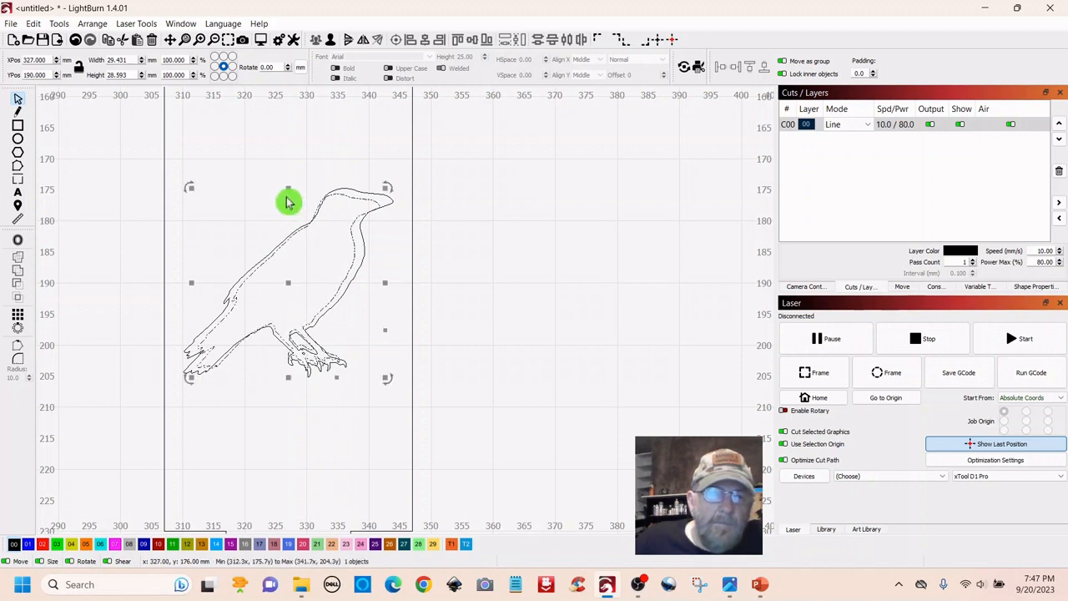
pyautogui.moveTo(287, 193); pyautogui.dragTo(289, 203)
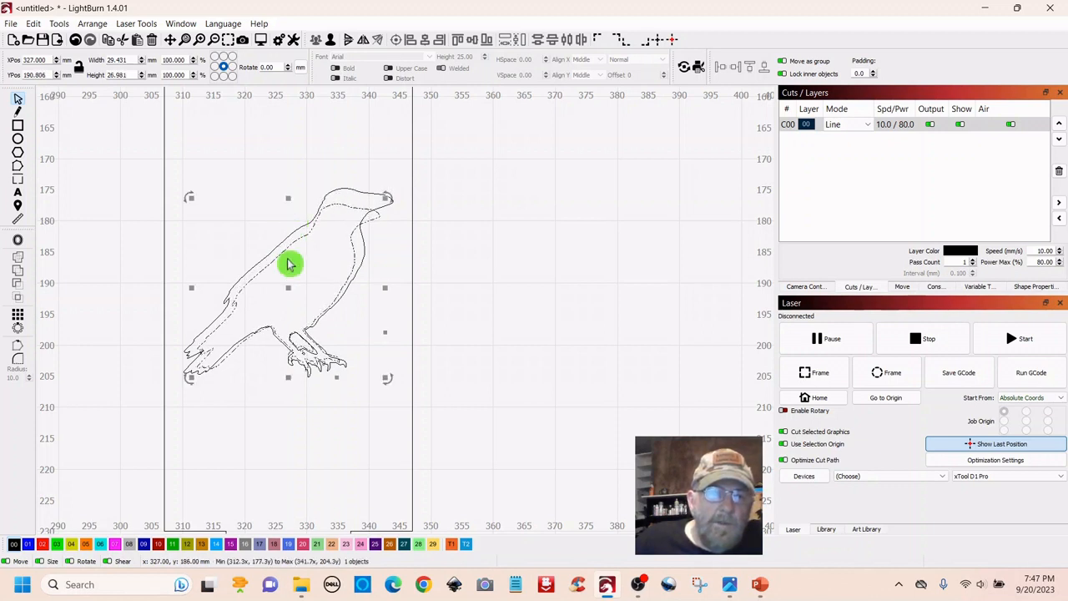
pyautogui.moveTo(289, 290); pyautogui.dragTo(289, 286)
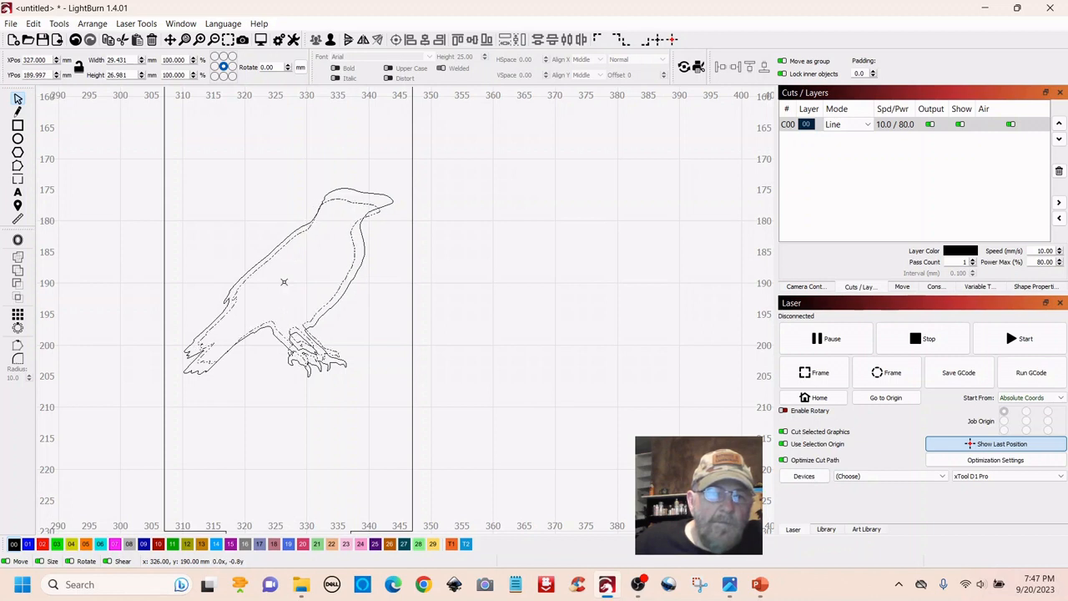
pyautogui.moveTo(287, 283)
pyautogui.mouseDown()
pyautogui.moveTo(297, 294)
pyautogui.moveTo(294, 285)
pyautogui.mouseUp()
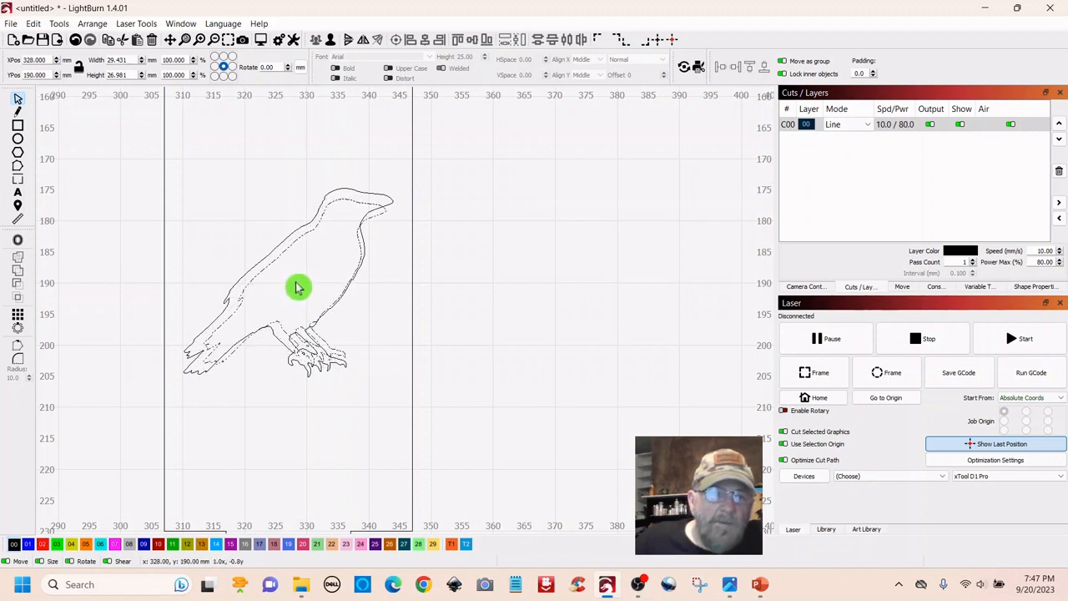
pyautogui.click(376, 234)
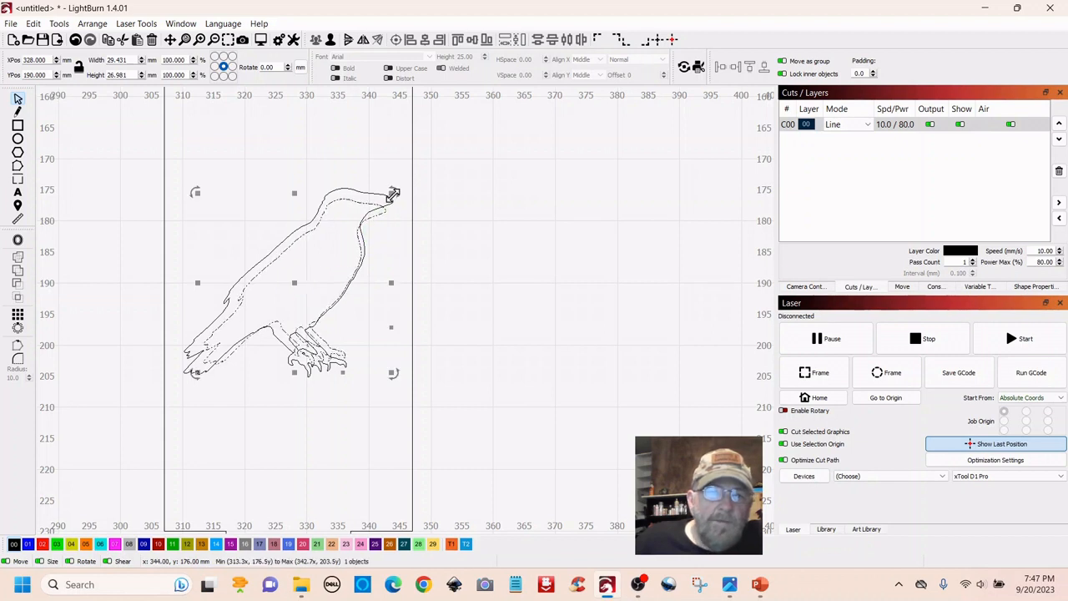
# Try the inner raven at about 31 by 28 mm, shifted toward the larger raven's tail and feet at X 327, Y 191
pyautogui.moveTo(394, 194); pyautogui.dragTo(400, 191)
pyautogui.click(331, 263)
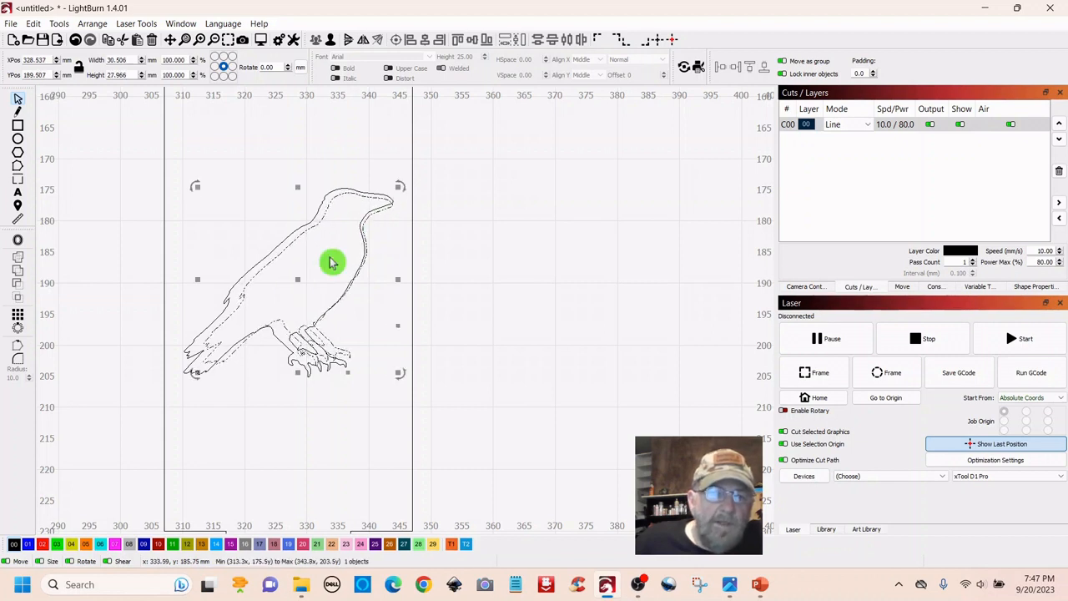
pyautogui.click(258, 432)
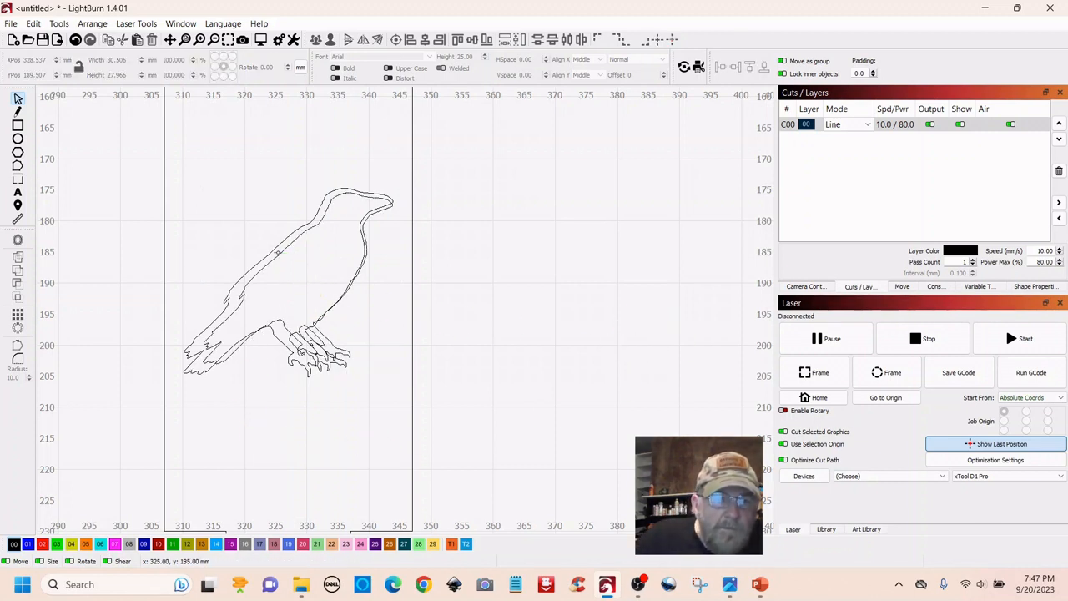
pyautogui.click(278, 257)
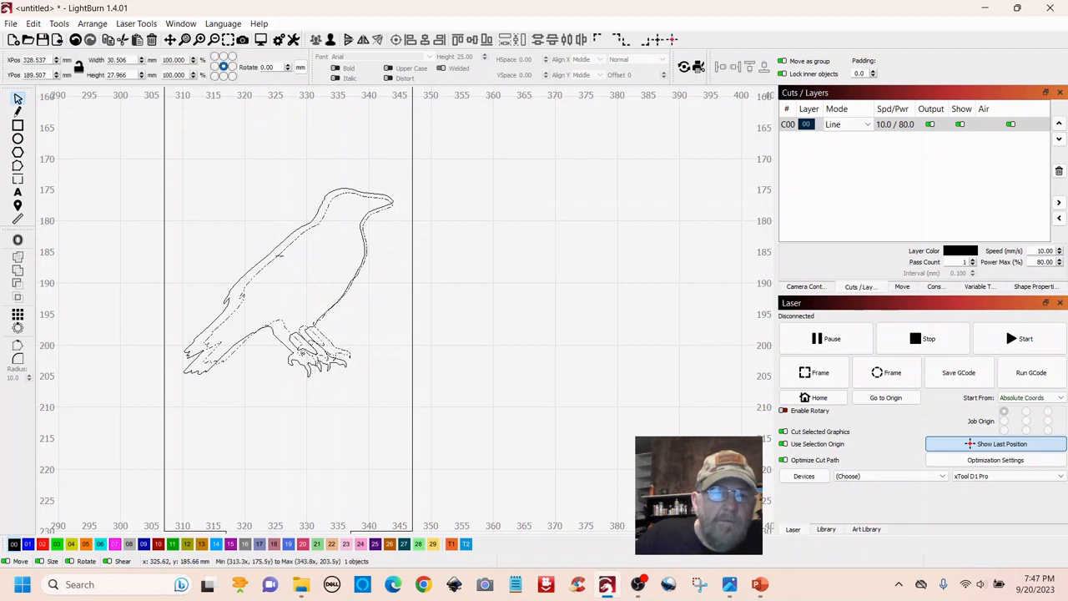
pyautogui.moveTo(298, 283); pyautogui.dragTo(288, 295)
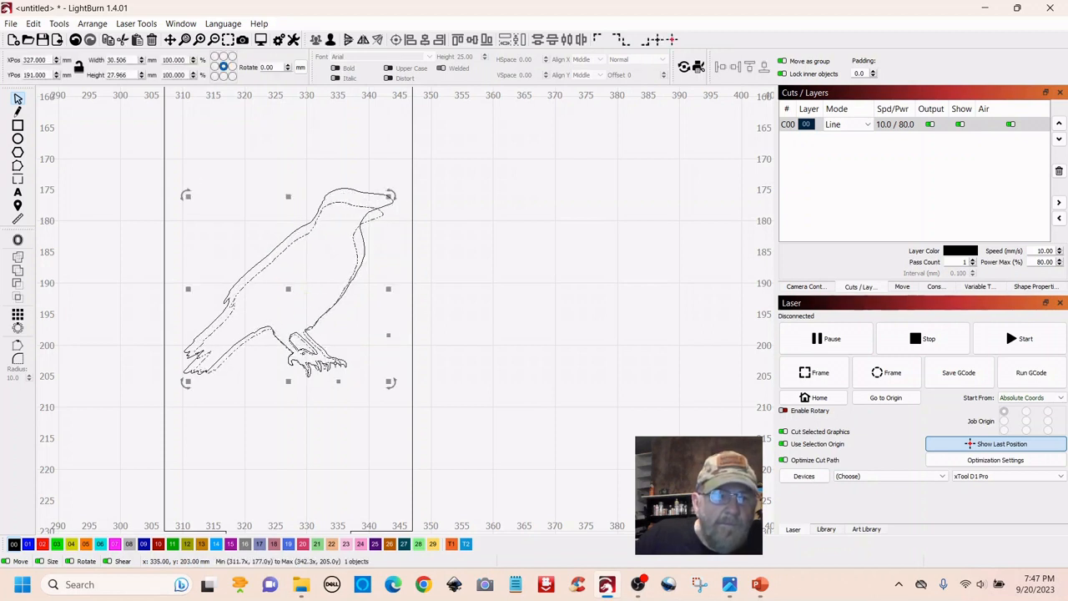
# Try the inner raven at about 27 by 25 mm, moved toward the larger raven's head at X 329, Y 187
pyautogui.moveTo(389, 382); pyautogui.dragTo(368, 342)
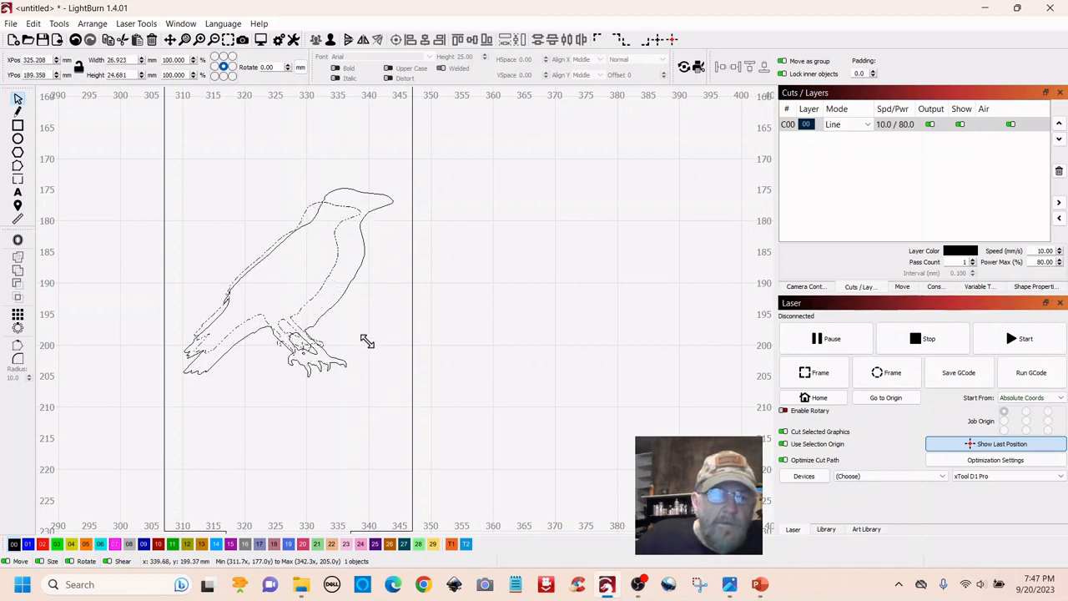
pyautogui.moveTo(278, 277); pyautogui.dragTo(286, 281)
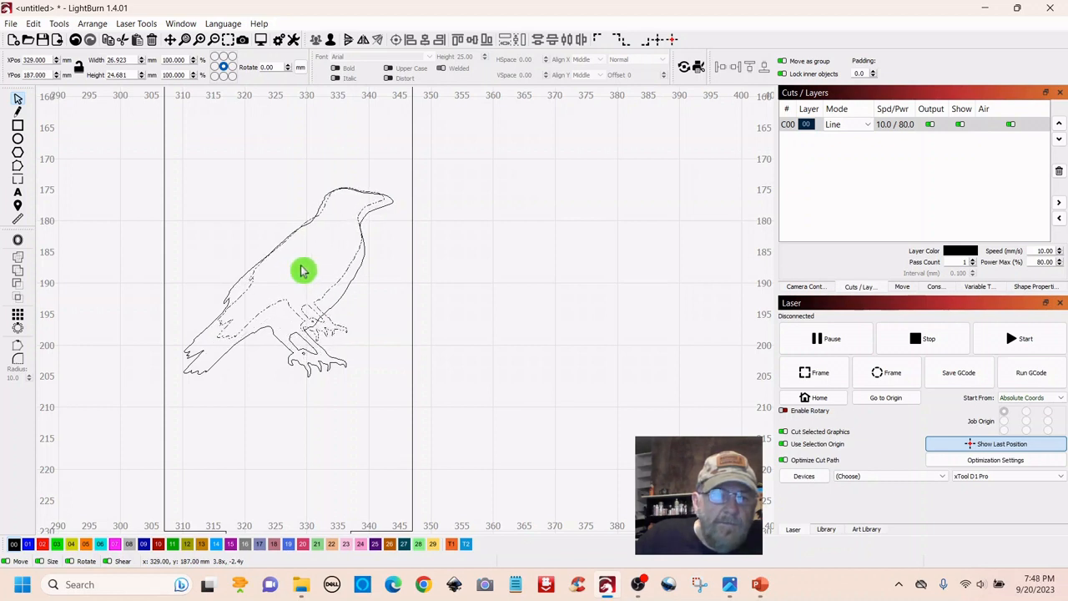
pyautogui.moveTo(302, 269); pyautogui.dragTo(303, 269)
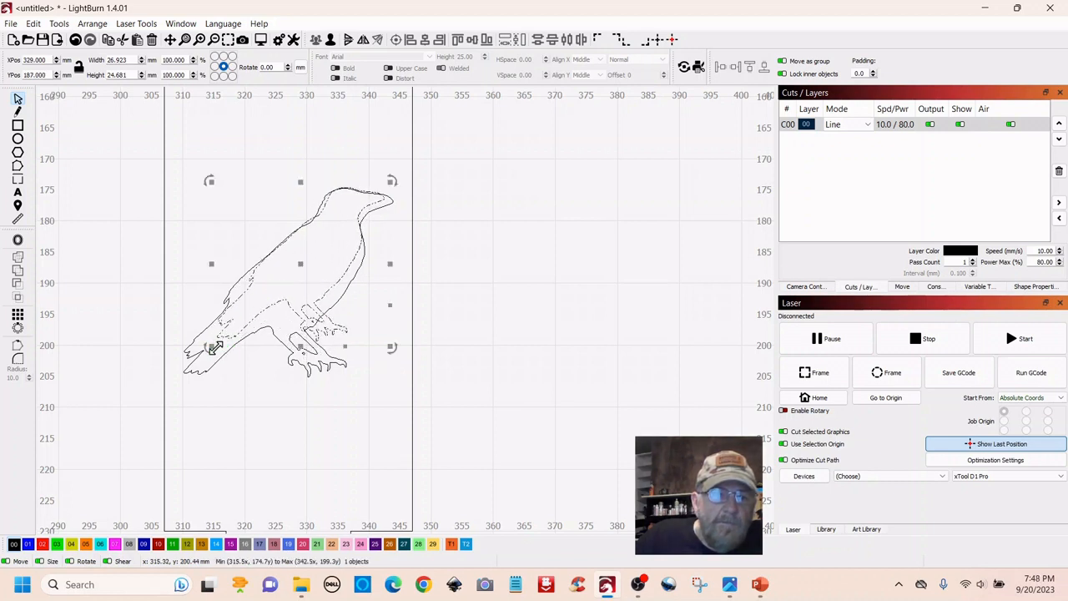
# Reshape the inner raven to about 24 by 25 mm and place it inside the panel's raven at about X 326, Y 190
pyautogui.moveTo(215, 347); pyautogui.dragTo(158, 397)
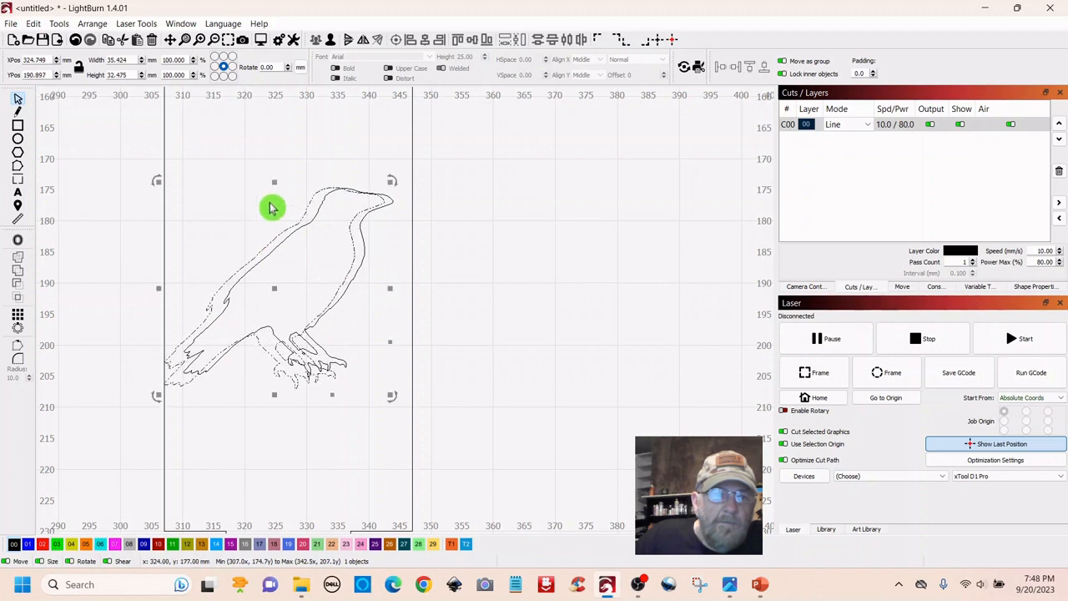
pyautogui.moveTo(274, 183); pyautogui.dragTo(278, 226)
pyautogui.moveTo(275, 311); pyautogui.dragTo(573, 232)
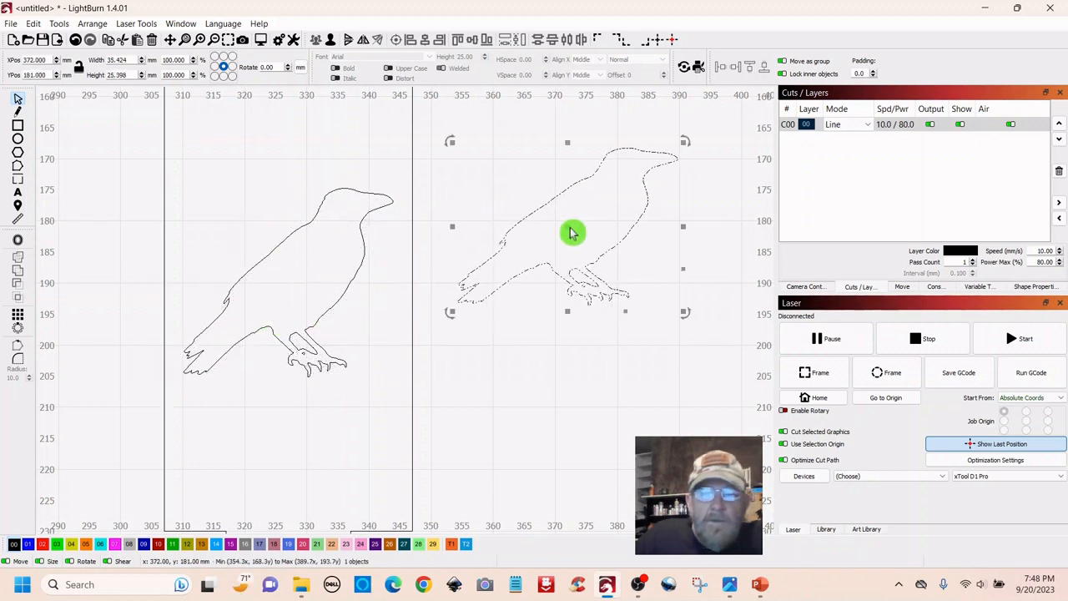
pyautogui.moveTo(683, 227); pyautogui.dragTo(607, 213)
pyautogui.moveTo(525, 226); pyautogui.dragTo(305, 284)
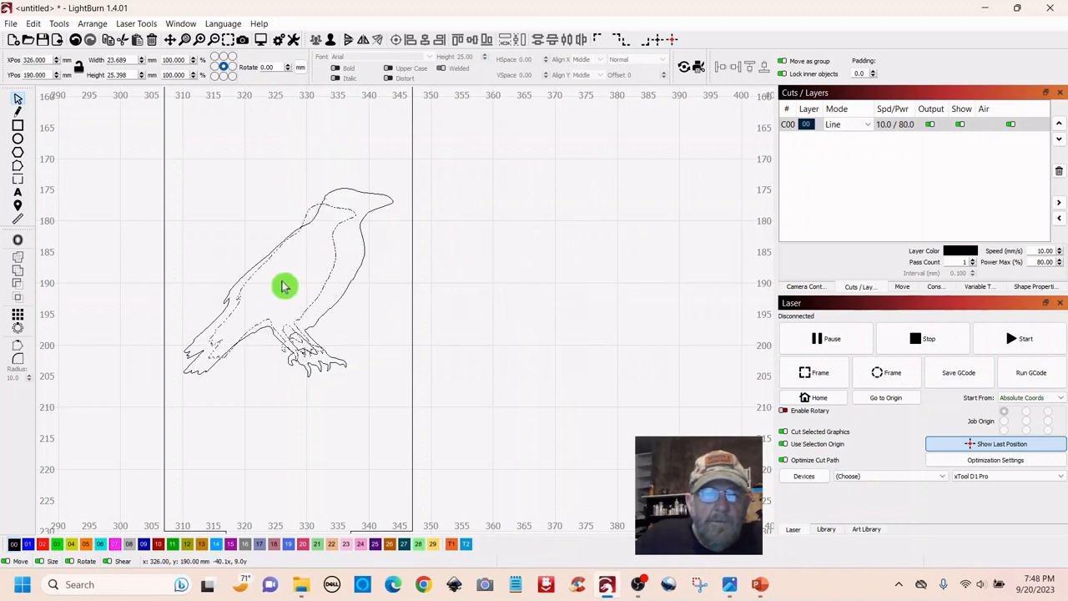
# Resize the inner raven to about 26 by 25 mm and position it inside the larger raven at about X 326, Y 190.5
pyautogui.moveTo(283, 287); pyautogui.dragTo(283, 286)
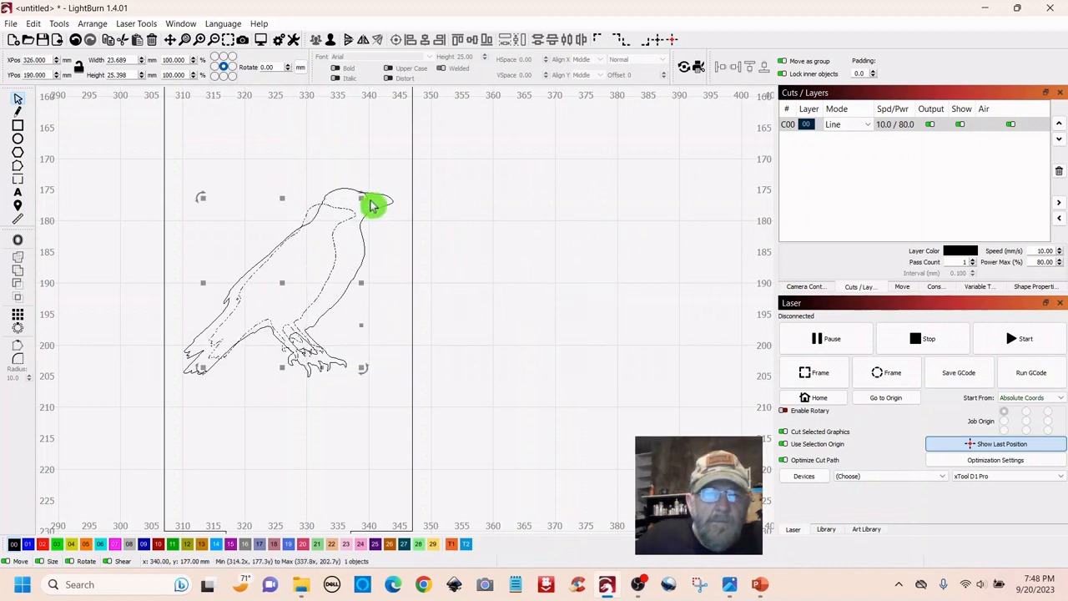
pyautogui.moveTo(370, 200); pyautogui.dragTo(377, 210)
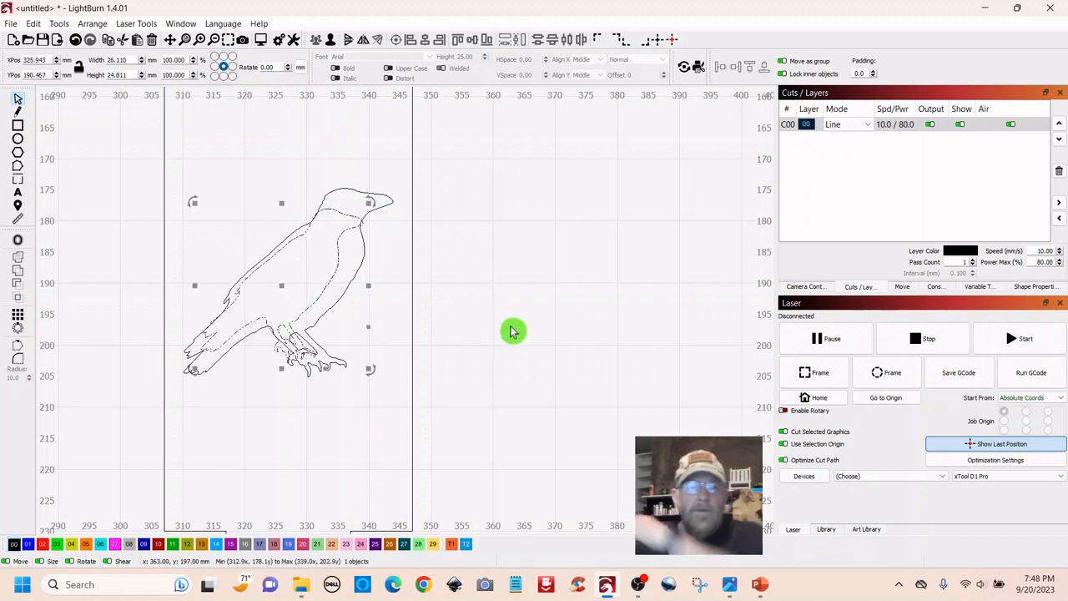
pyautogui.scroll(-4, 518, 316)
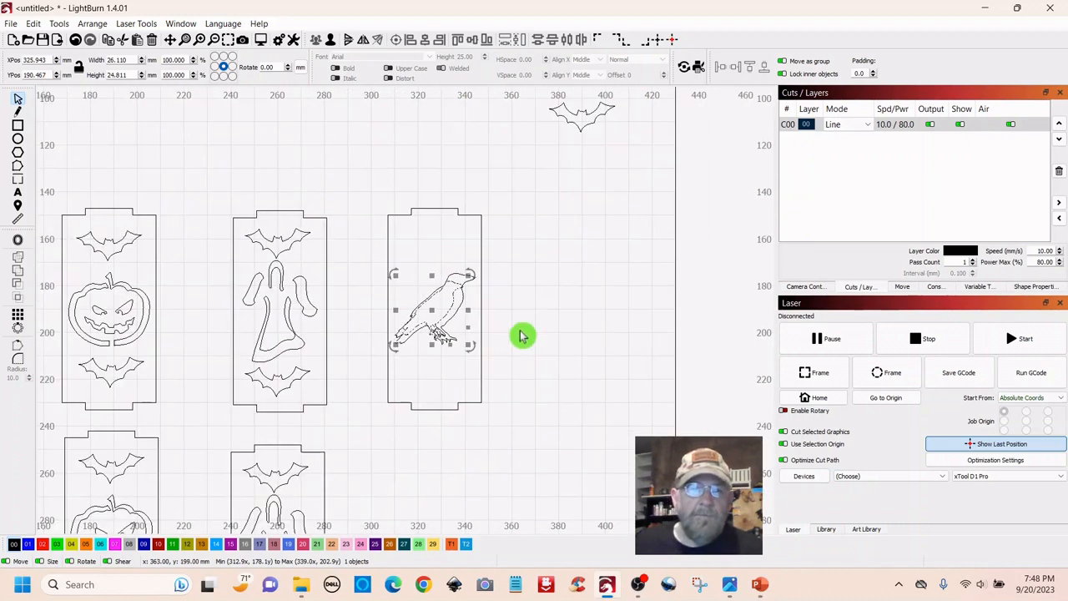
pyautogui.click(526, 260)
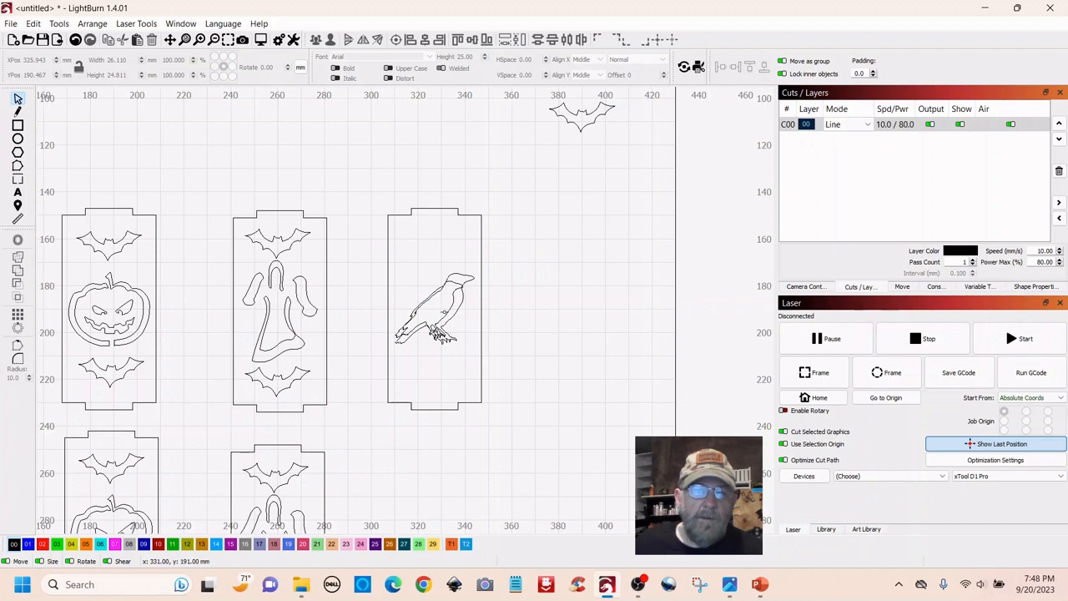
# Combine the inner raven with the surrounding raven panel using Boolean Union
pyautogui.click(447, 314)
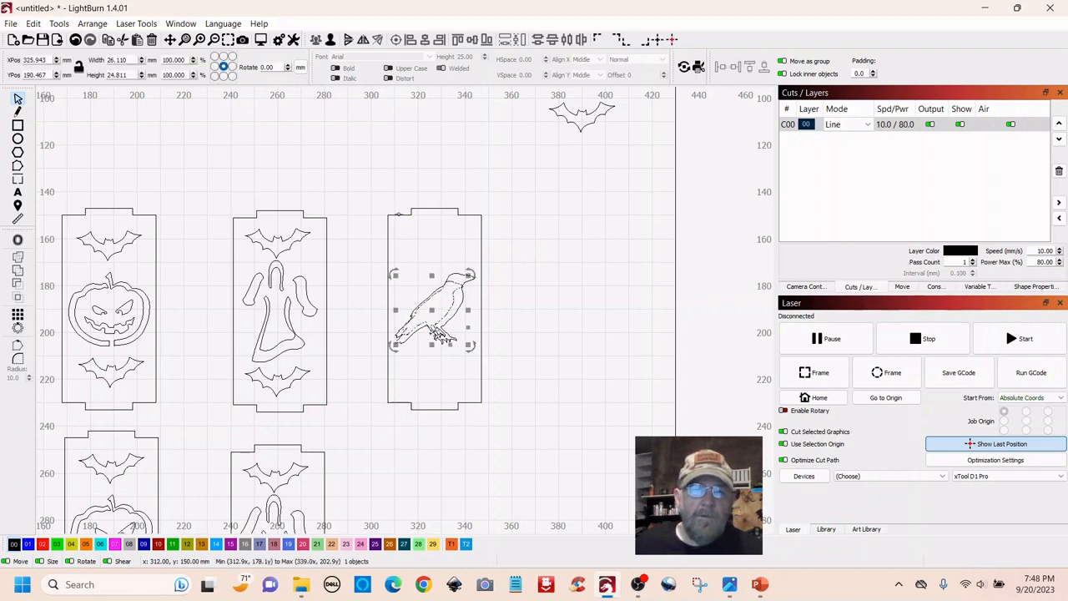
pyautogui.keyDown('shift'); pyautogui.click(399, 215); pyautogui.keyUp('shift')
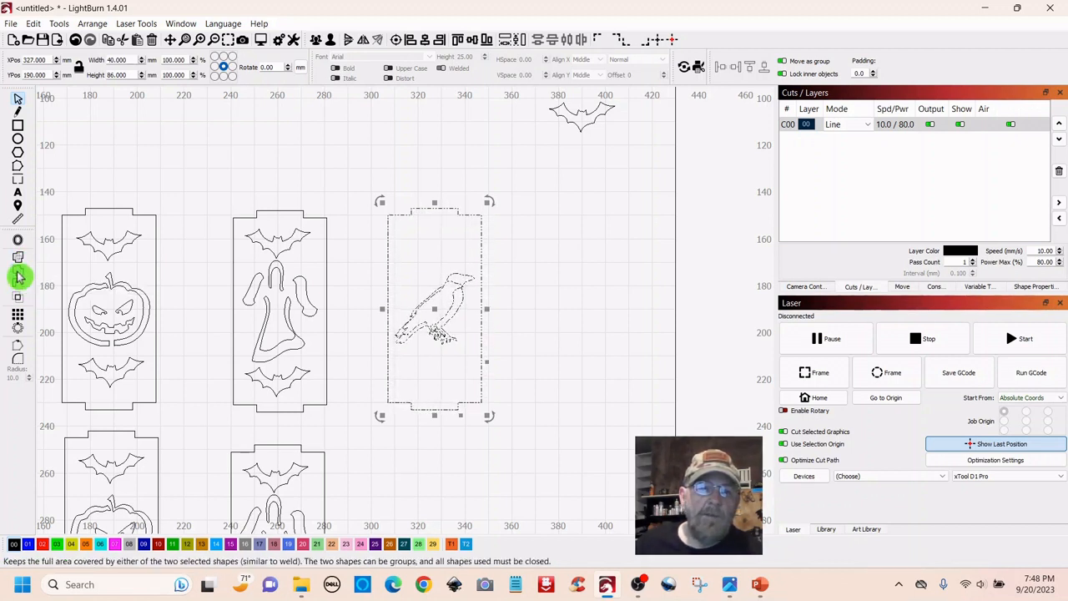
pyautogui.click(537, 277)
pyautogui.scroll(4, 547, 279)
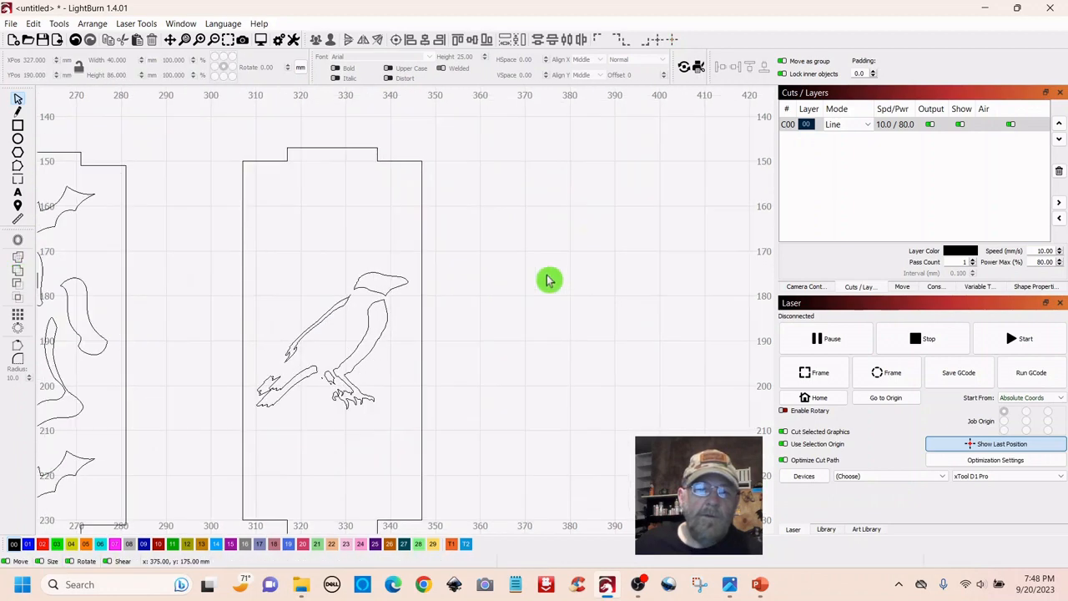
pyautogui.scroll(-2, 547, 280)
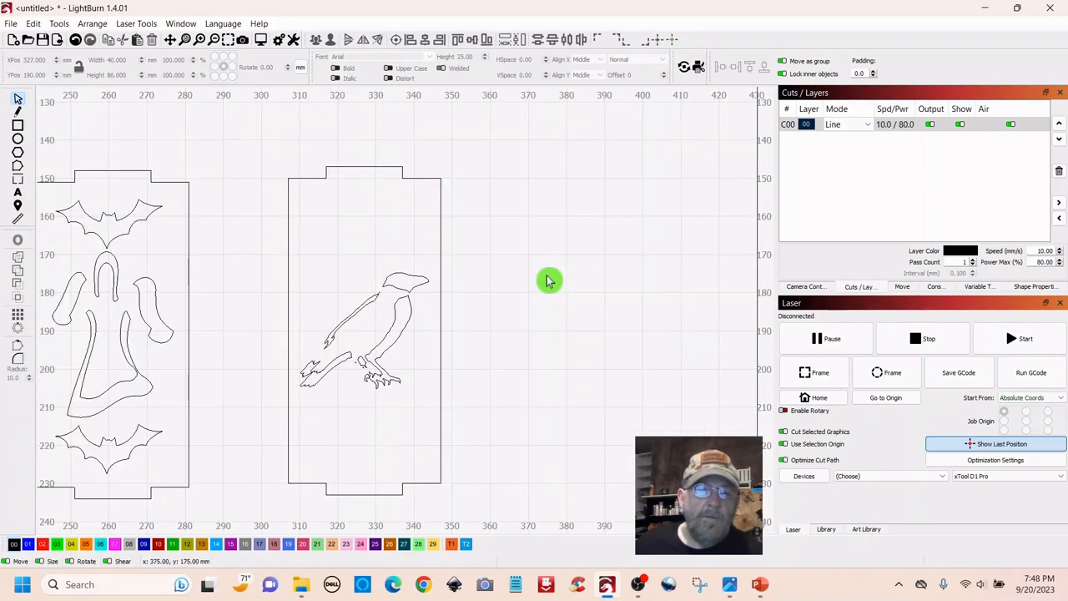
pyautogui.scroll(-1, 547, 280)
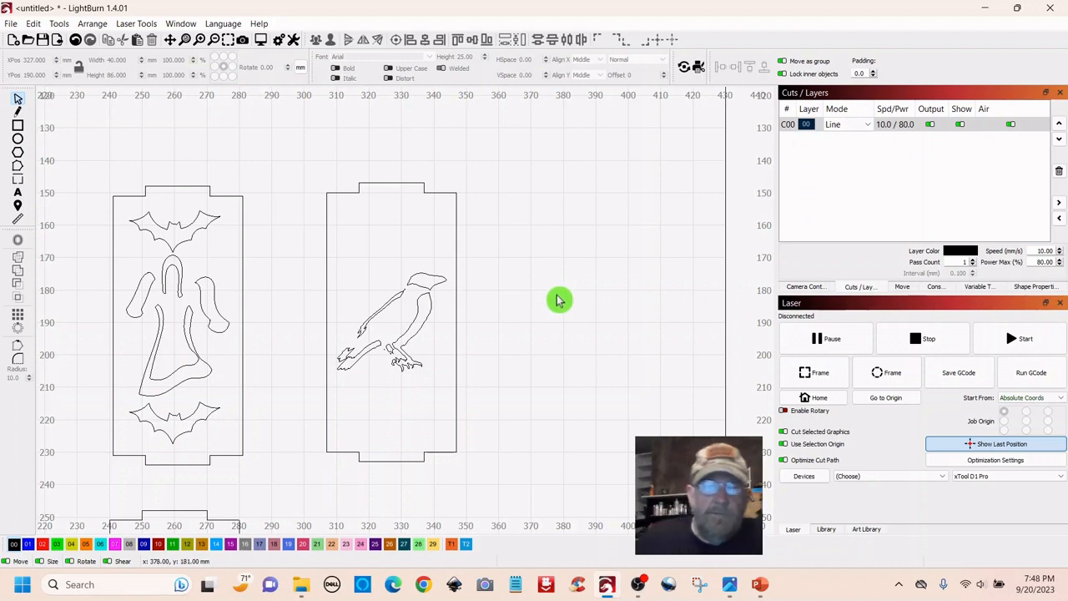
pyautogui.scroll(-2, 562, 298)
pyautogui.scroll(3, 634, 238)
pyautogui.scroll(-1, 647, 217)
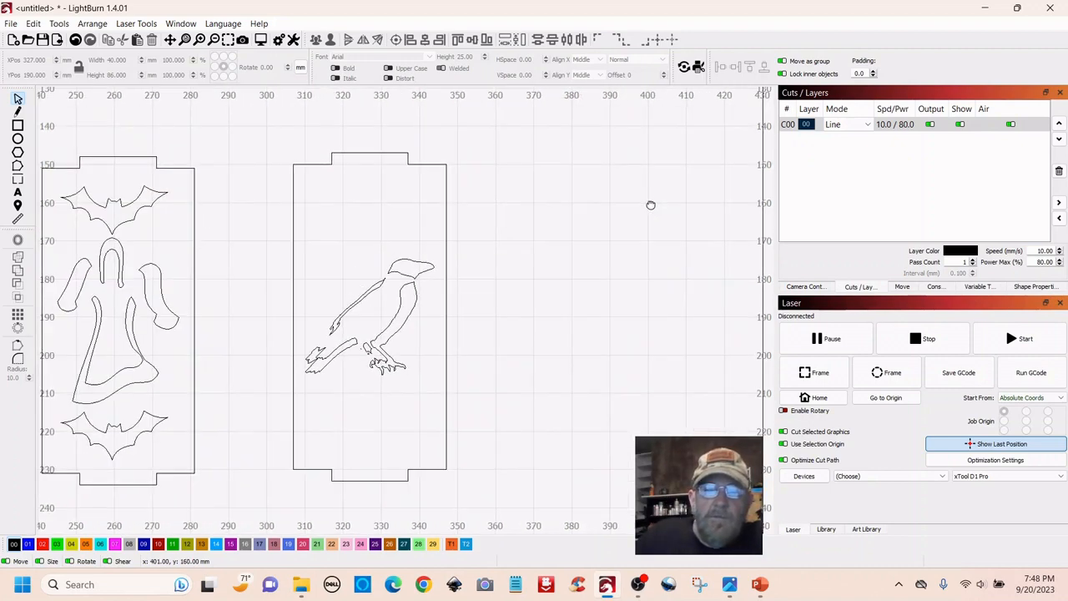
# Duplicate the spare bat and place one bat above the raven in its panel and one below it at X 327, Y 219
pyautogui.scroll(-4, 651, 207)
pyautogui.moveTo(648, 209); pyautogui.dragTo(580, 257)
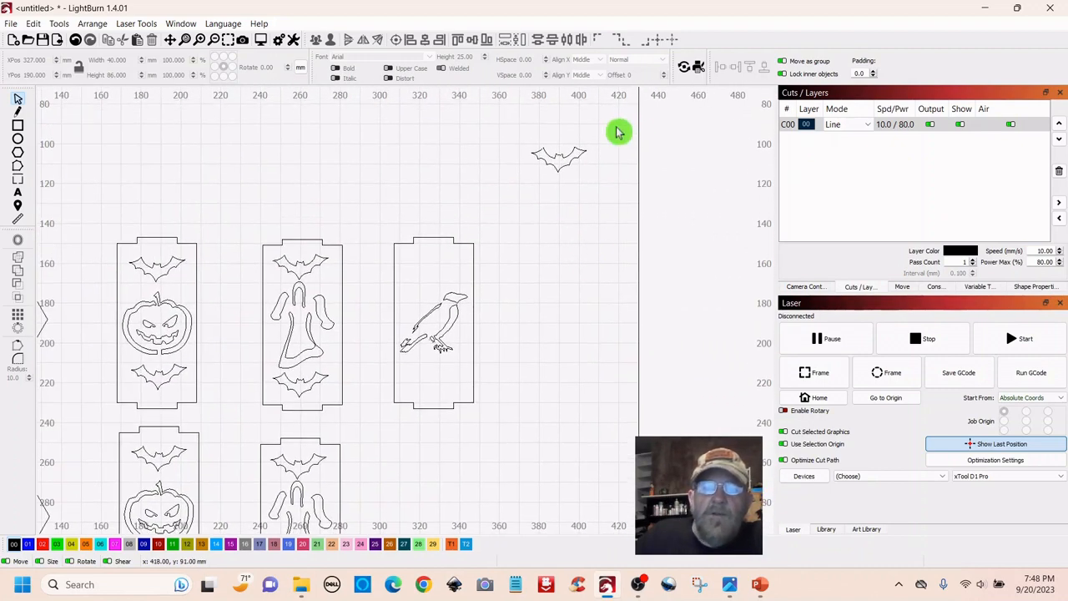
pyautogui.moveTo(617, 131); pyautogui.dragTo(497, 214)
pyautogui.moveTo(559, 176); pyautogui.dragTo(529, 273)
pyautogui.click(529, 271)
pyautogui.rightClick(530, 271)
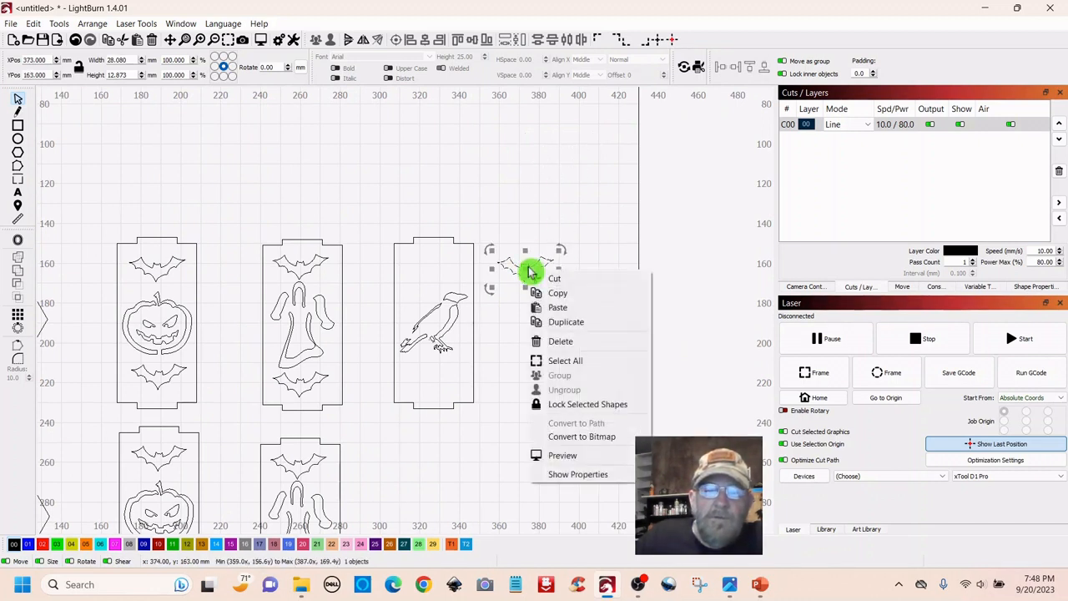
pyautogui.click(566, 321)
pyautogui.moveTo(526, 272); pyautogui.dragTo(435, 386)
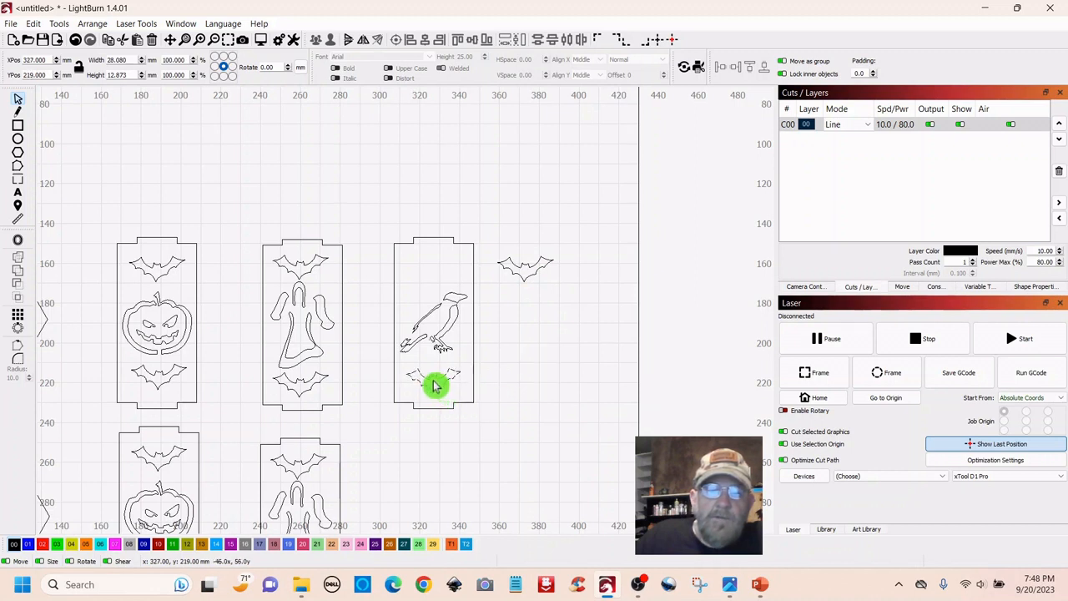
pyautogui.moveTo(554, 238); pyautogui.dragTo(433, 276)
pyautogui.click(530, 302)
# Group the raven panel with its two bats
pyautogui.moveTo(502, 210); pyautogui.dragTo(370, 474)
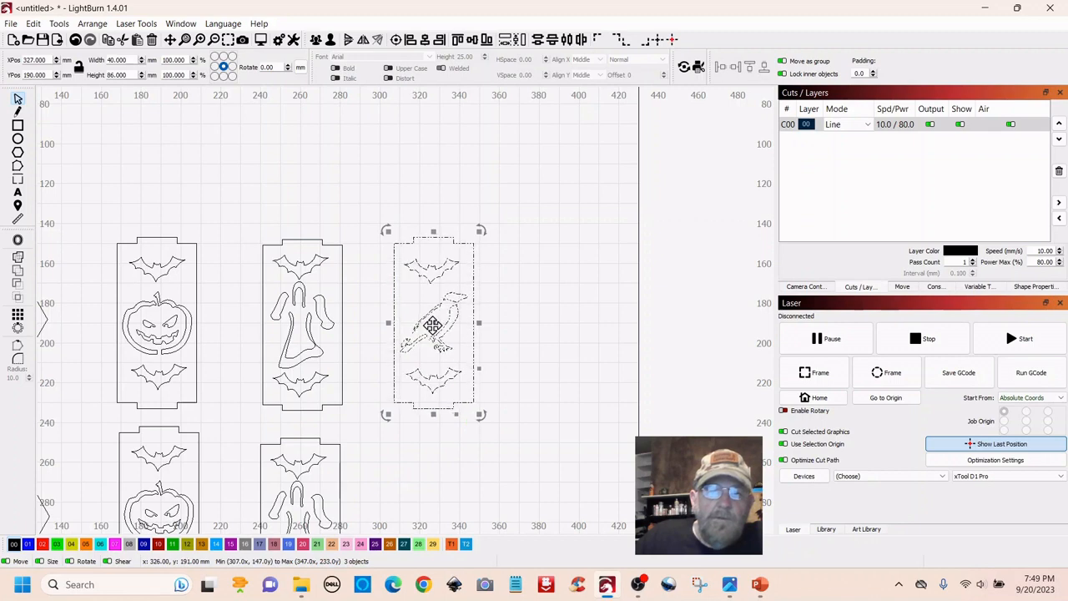
pyautogui.rightClick(434, 328)
pyautogui.click(470, 433)
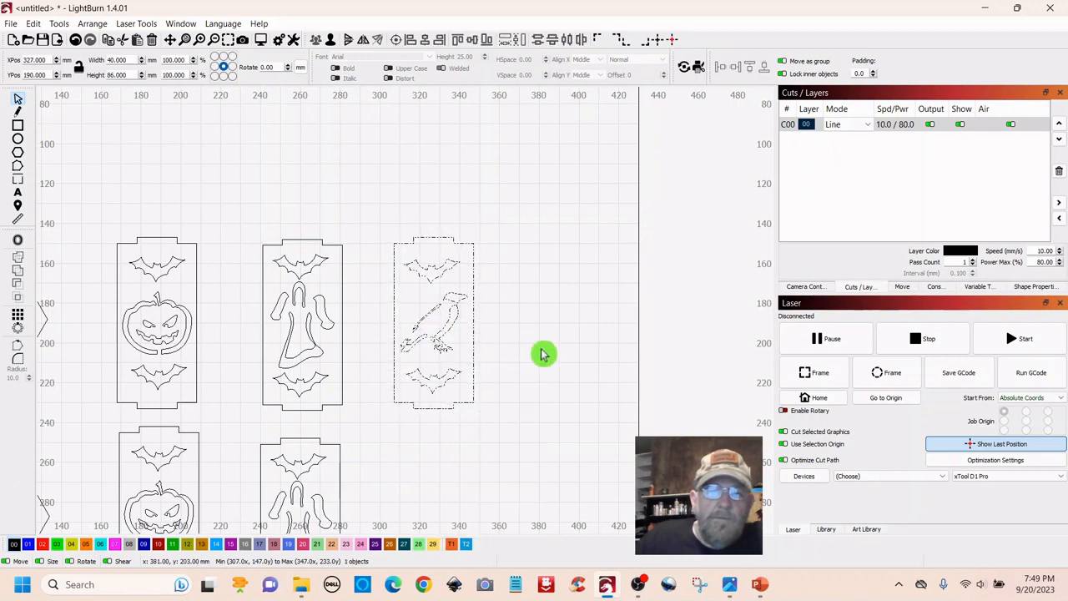
pyautogui.click(543, 353)
# Duplicate the grouped raven panel and place the copy directly below the original at X 327, Y 292
pyautogui.scroll(-3, 543, 354)
pyautogui.moveTo(563, 443); pyautogui.dragTo(510, 324)
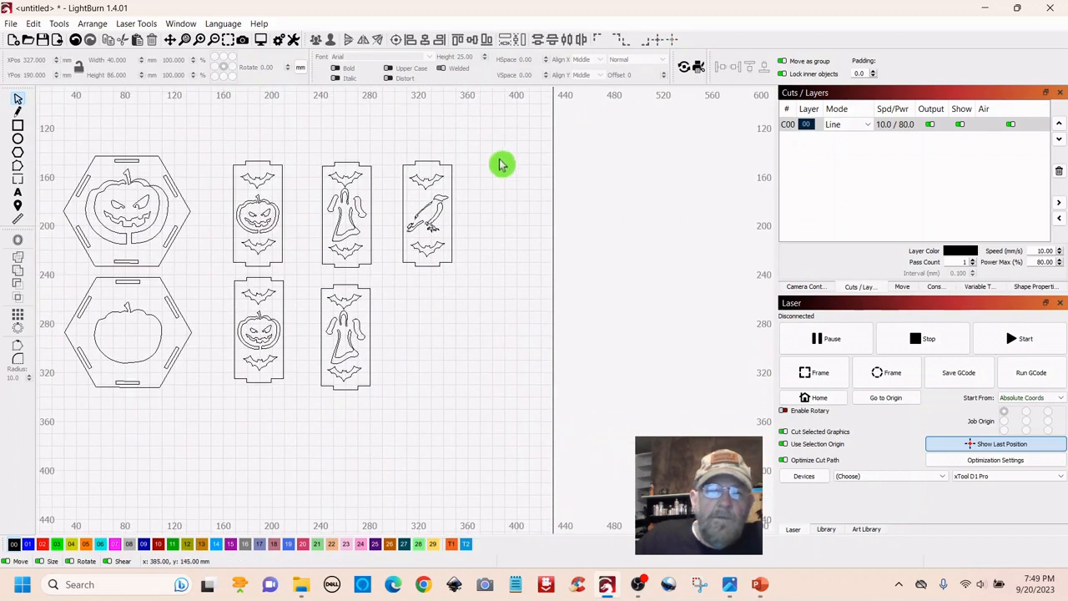
pyautogui.moveTo(494, 150); pyautogui.dragTo(448, 284)
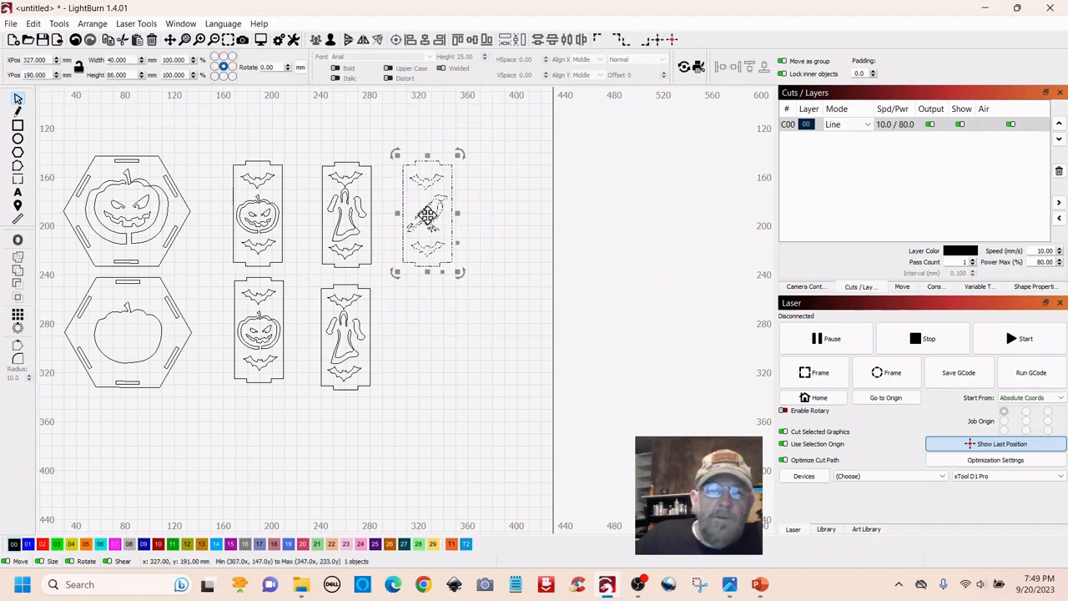
pyautogui.rightClick(428, 218)
pyautogui.click(452, 269)
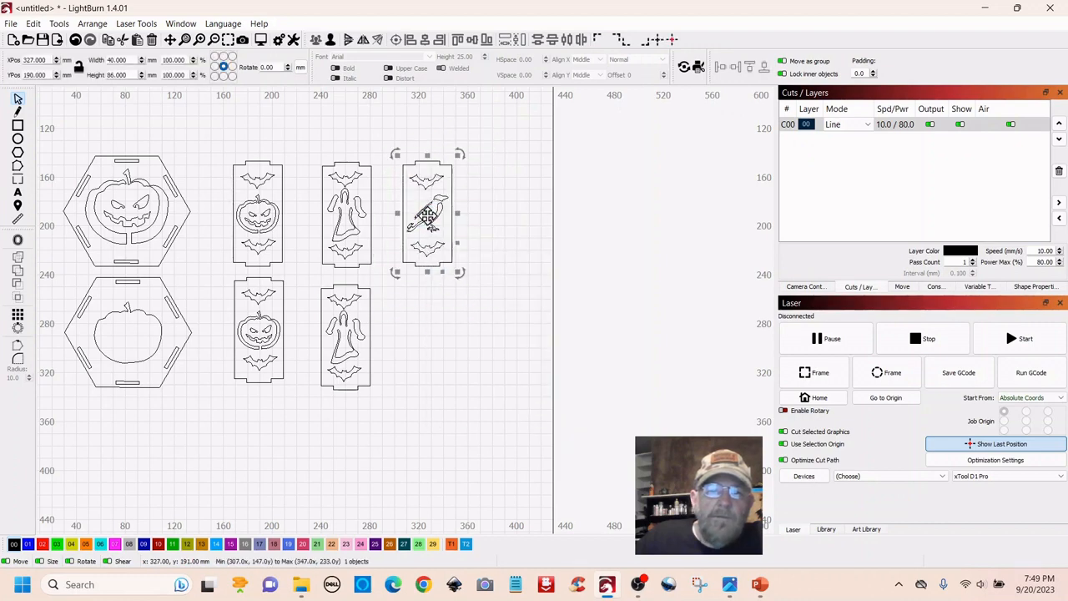
pyautogui.moveTo(428, 217); pyautogui.dragTo(433, 344)
pyautogui.click(521, 290)
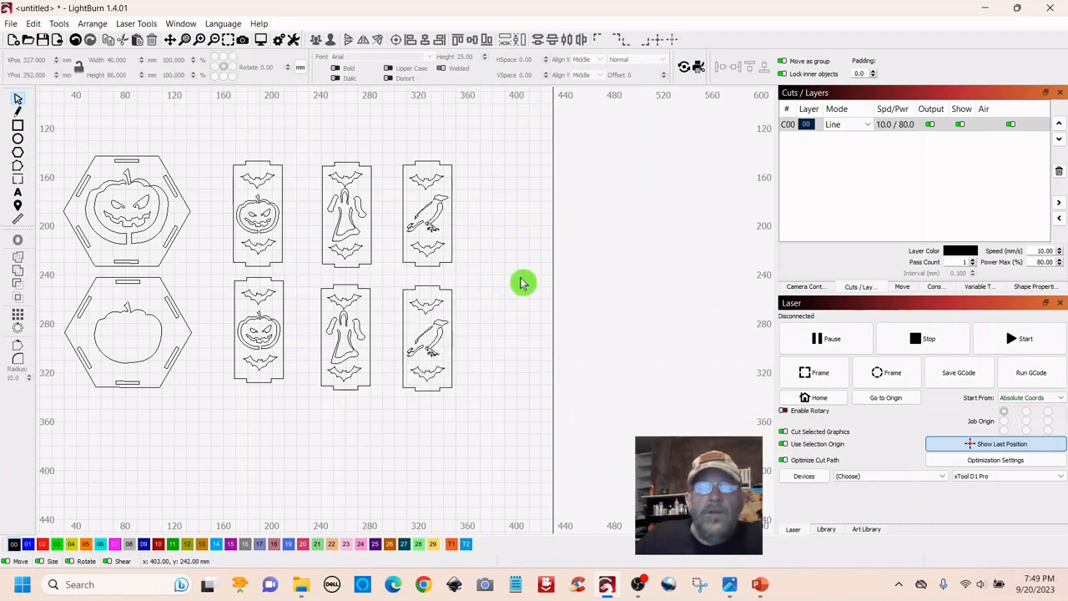
pyautogui.scroll(-3, 519, 284)
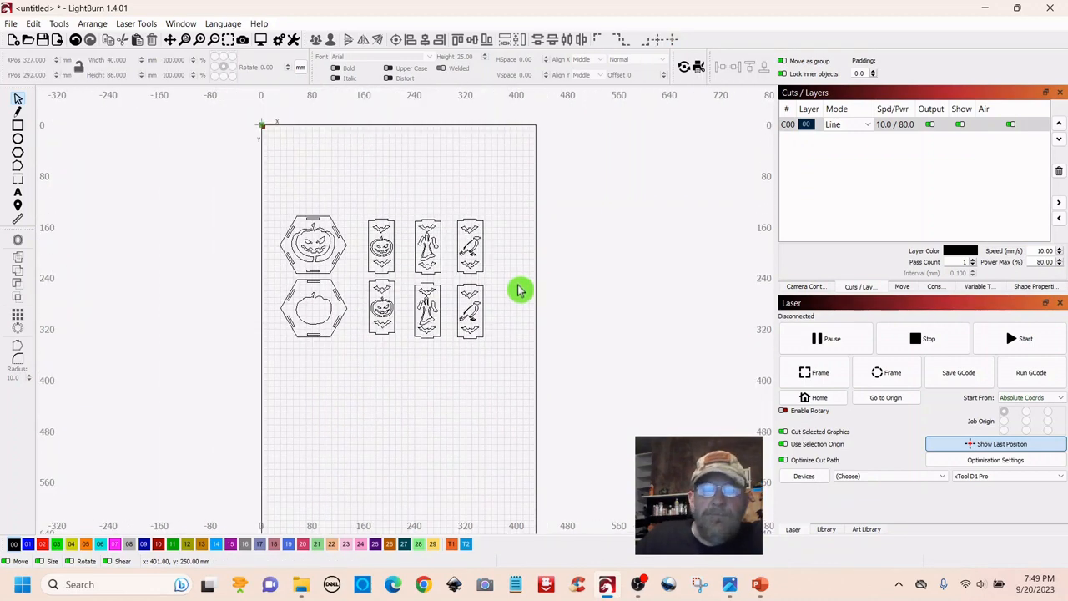
pyautogui.scroll(1, 520, 291)
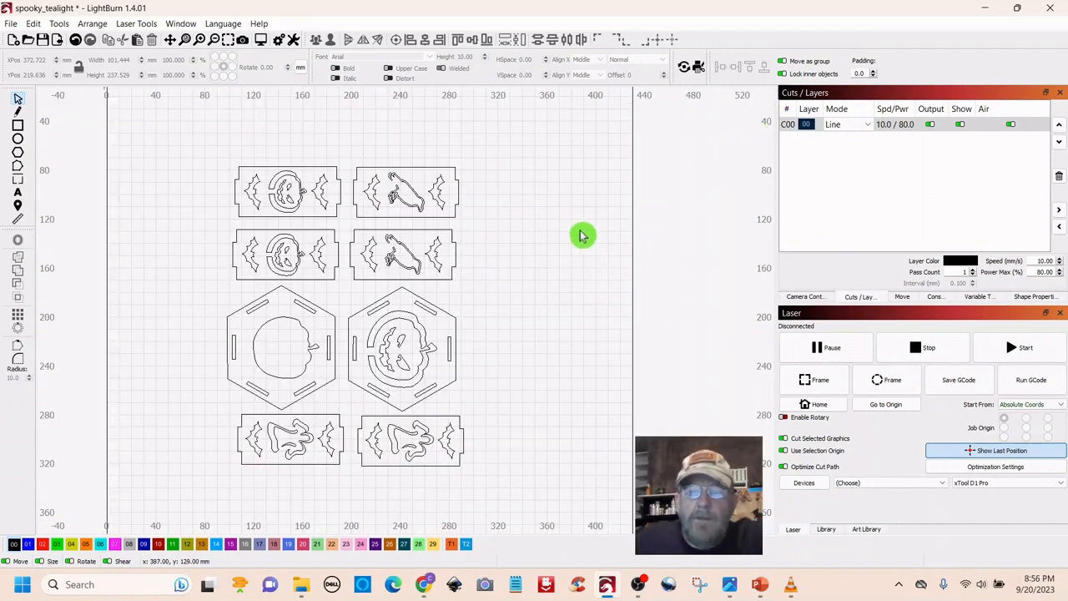
# Examine the hexagons and the pumpkin, raven and ghost side panels in the spooky_tealight layout, including the ghost cutouts close up
pyautogui.scroll(1, 585, 236)
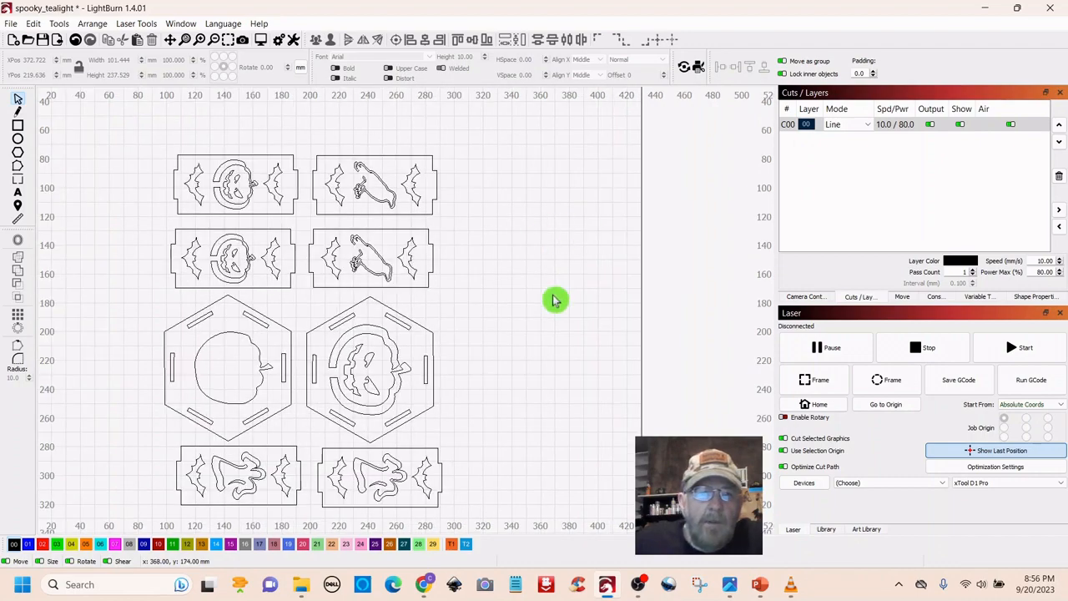
pyautogui.scroll(1, 555, 299)
pyautogui.moveTo(492, 270); pyautogui.dragTo(601, 250)
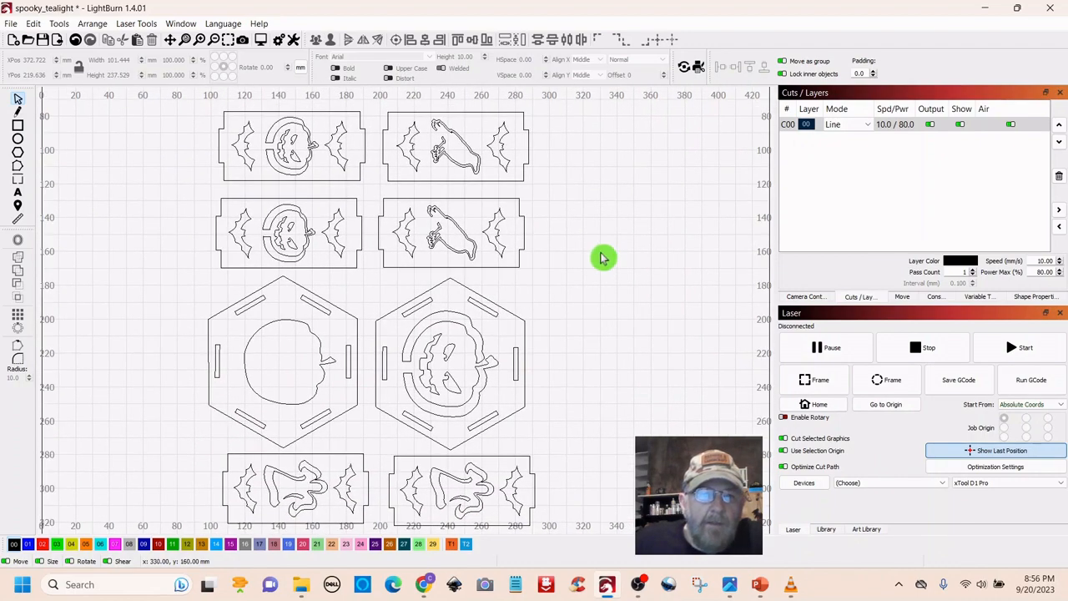
pyautogui.scroll(-1, 596, 262)
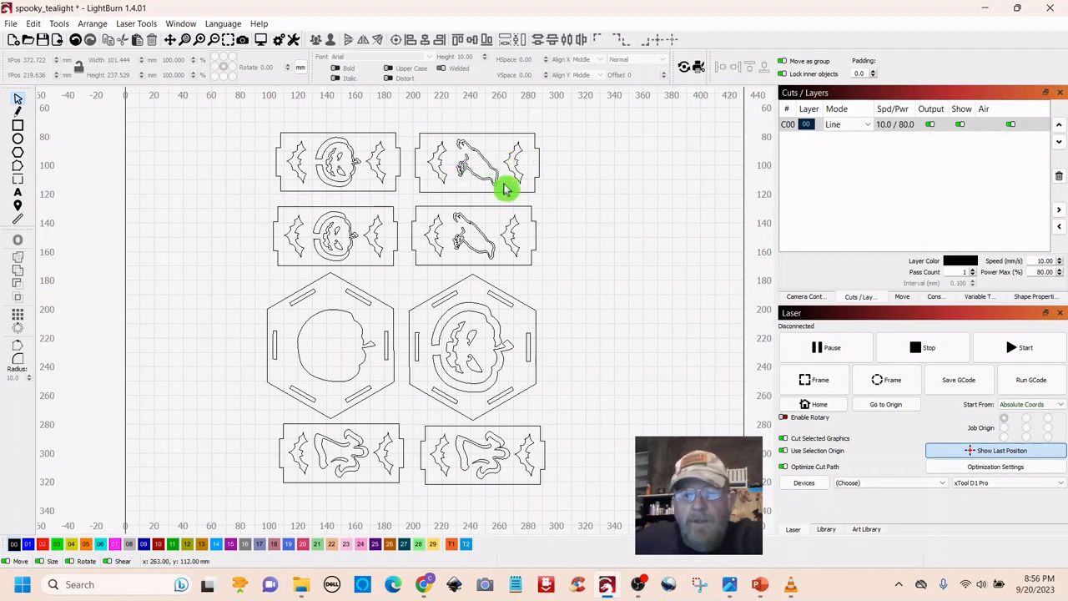
pyautogui.scroll(1, 599, 239)
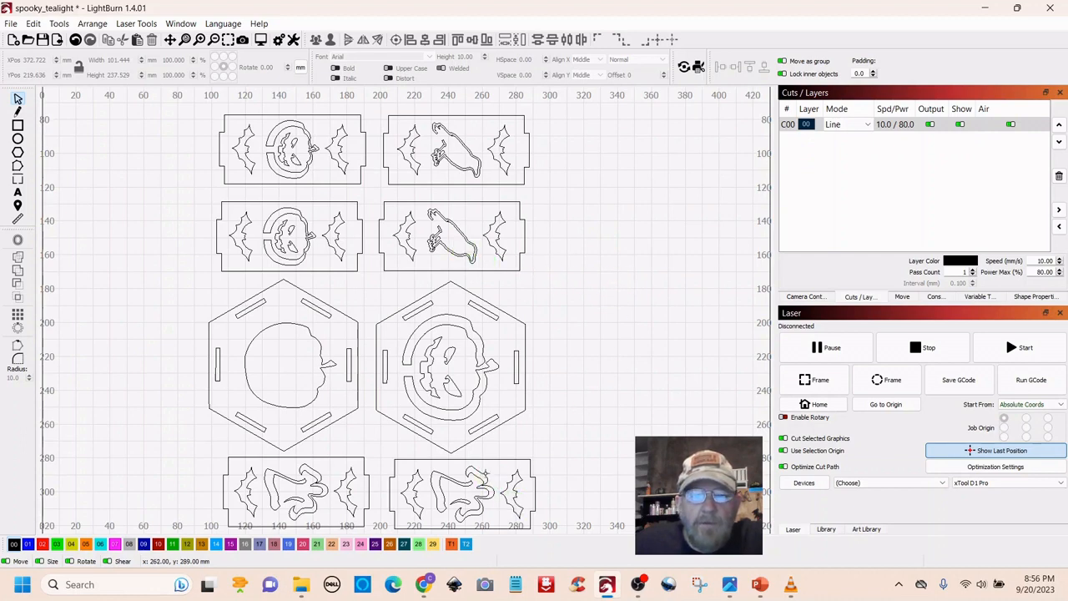
pyautogui.scroll(-3, 623, 389)
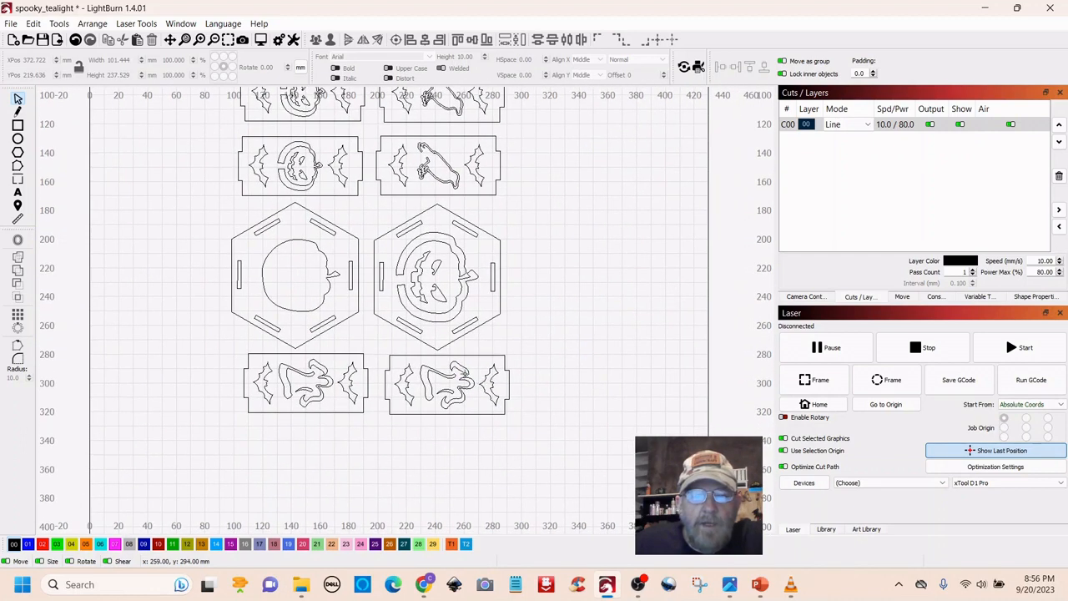
pyautogui.scroll(5, 547, 393)
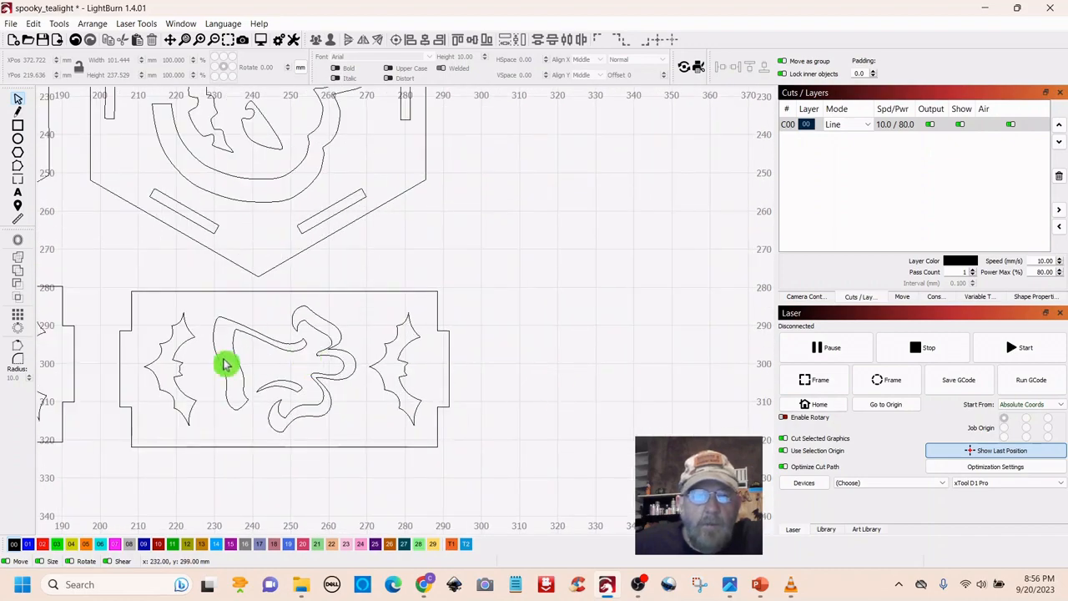
pyautogui.scroll(-2, 626, 299)
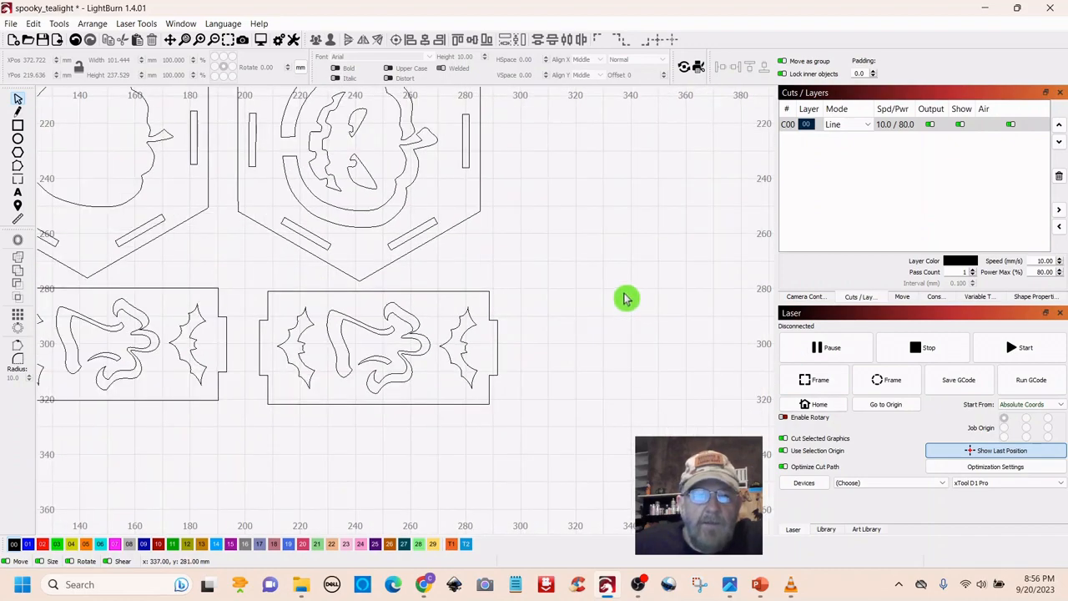
pyautogui.scroll(-1, 627, 299)
pyautogui.moveTo(660, 208); pyautogui.dragTo(662, 340)
pyautogui.moveTo(729, 239); pyautogui.dragTo(613, 322)
pyautogui.scroll(-2, 727, 245)
pyautogui.scroll(-1, 615, 262)
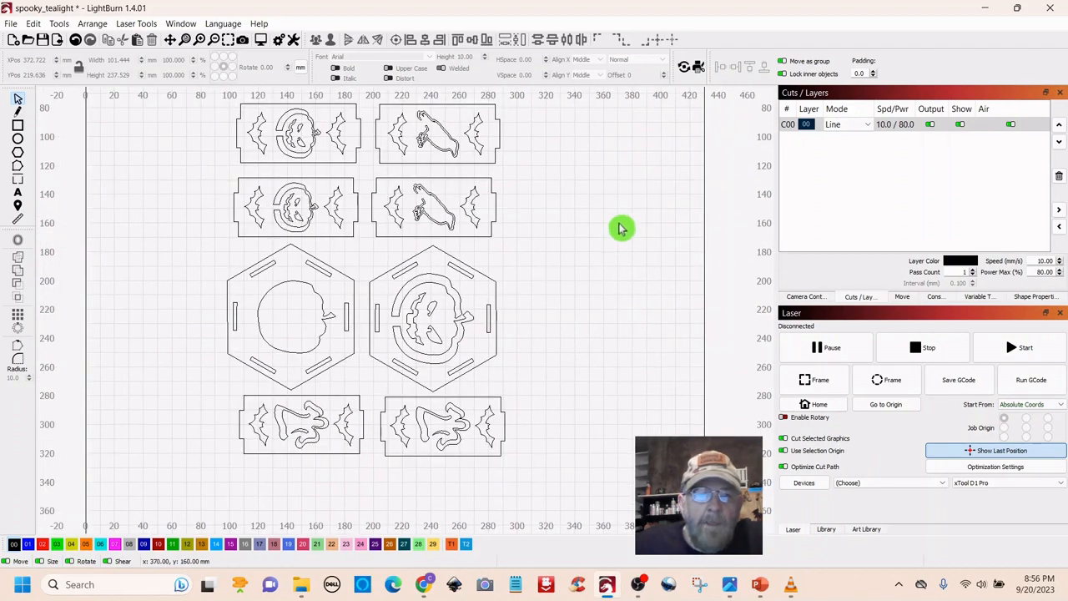
pyautogui.moveTo(620, 228); pyautogui.dragTo(600, 251)
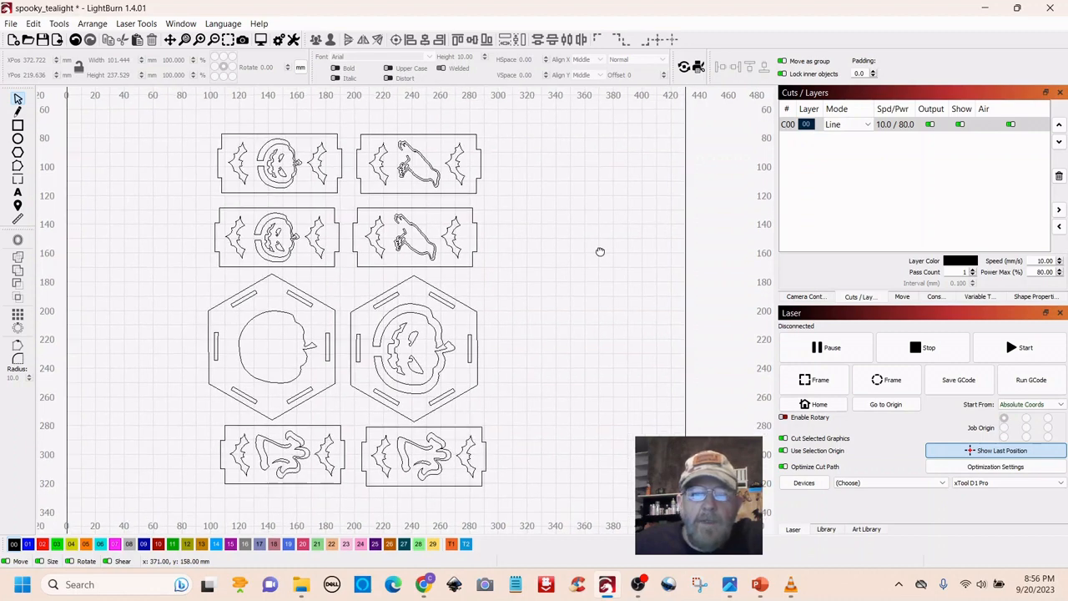